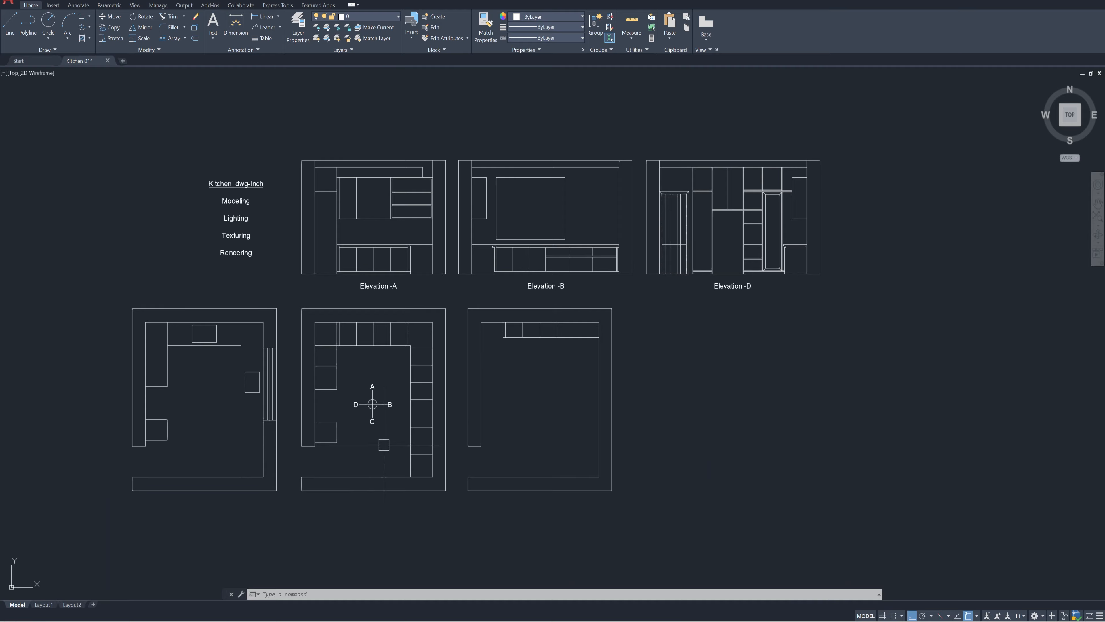
- Open the kitchen reference image 2.1.png beside the drawing, examine the design, and minimize it again
{"action": "left_click", "coordinate": [735, 620]}
{"action": "mouse_move", "coordinate": [458, 107]}
{"action": "left_mouse_down"}
{"action": "mouse_move", "coordinate": [903, 81]}
{"action": "mouse_move", "coordinate": [826, 103]}
{"action": "left_mouse_up"}
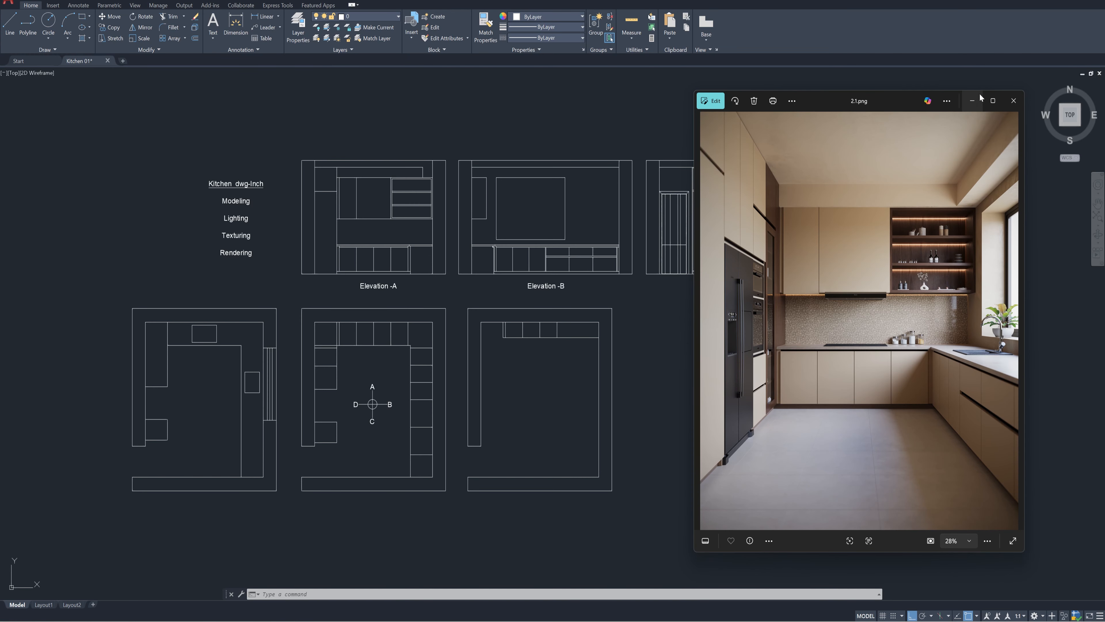
{"action": "left_click", "coordinate": [972, 101]}
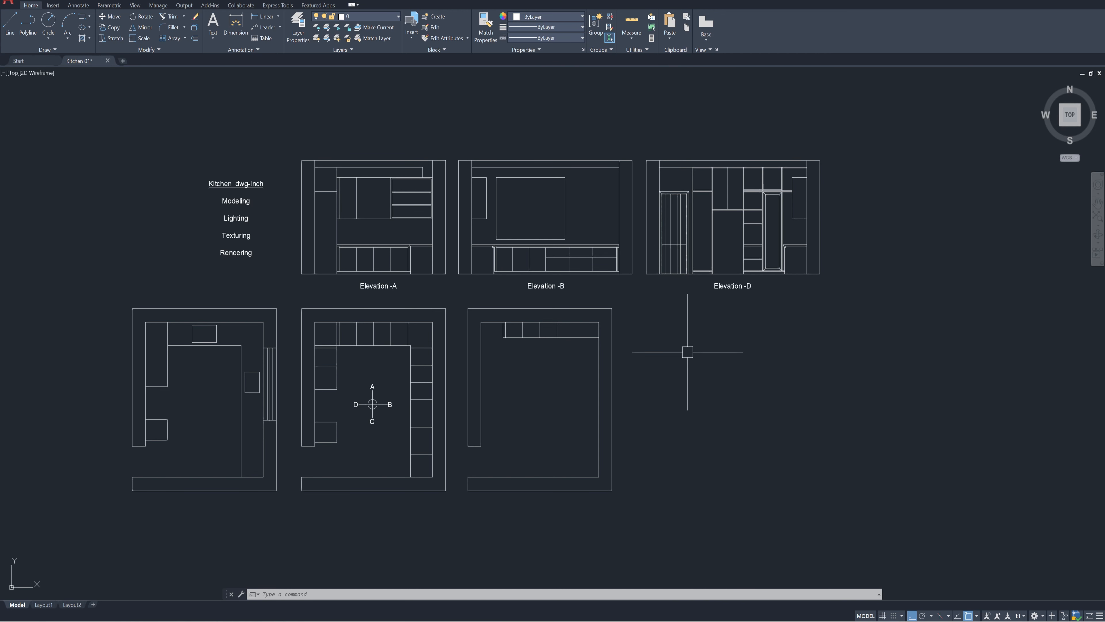
- Move the leftmost floor plan with the window farther left, clear of the central cabinet plan
{"action": "middle_click_drag", "start_coordinate": [669, 368], "coordinate": [704, 365]}
{"action": "middle_click_drag", "start_coordinate": [274, 317], "coordinate": [375, 313]}
{"action": "key", "text": "Escape"}
{"action": "type", "text": "m"}
{"action": "key", "text": "space"}
{"action": "left_click", "coordinate": [185, 294]}
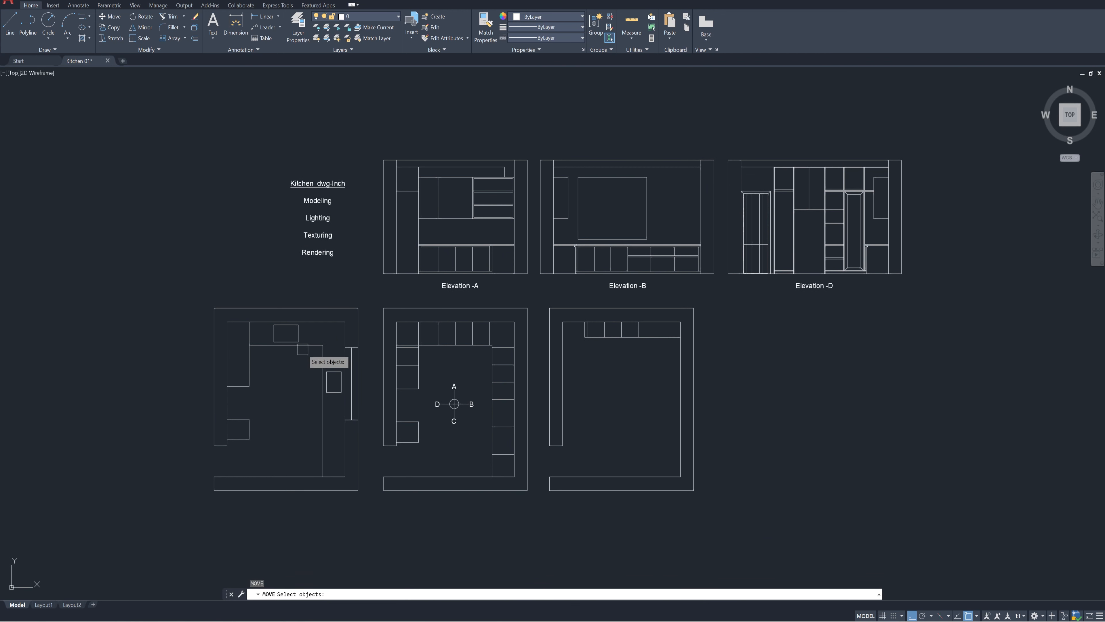
{"action": "left_click", "coordinate": [367, 520]}
{"action": "key", "text": "space"}
{"action": "left_click", "coordinate": [426, 527]}
{"action": "left_click", "coordinate": [262, 519]}
- Move the rightmost floor plan with the wall cabinets farther right, leaving a wide gap beside the central plan
{"action": "key", "text": "Escape"}
{"action": "type", "text": "m"}
{"action": "key", "text": "space"}
{"action": "left_click", "coordinate": [722, 543]}
{"action": "left_click", "coordinate": [535, 299]}
{"action": "key", "text": "space"}
{"action": "left_click", "coordinate": [545, 529]}
{"action": "left_click", "coordinate": [739, 530]}
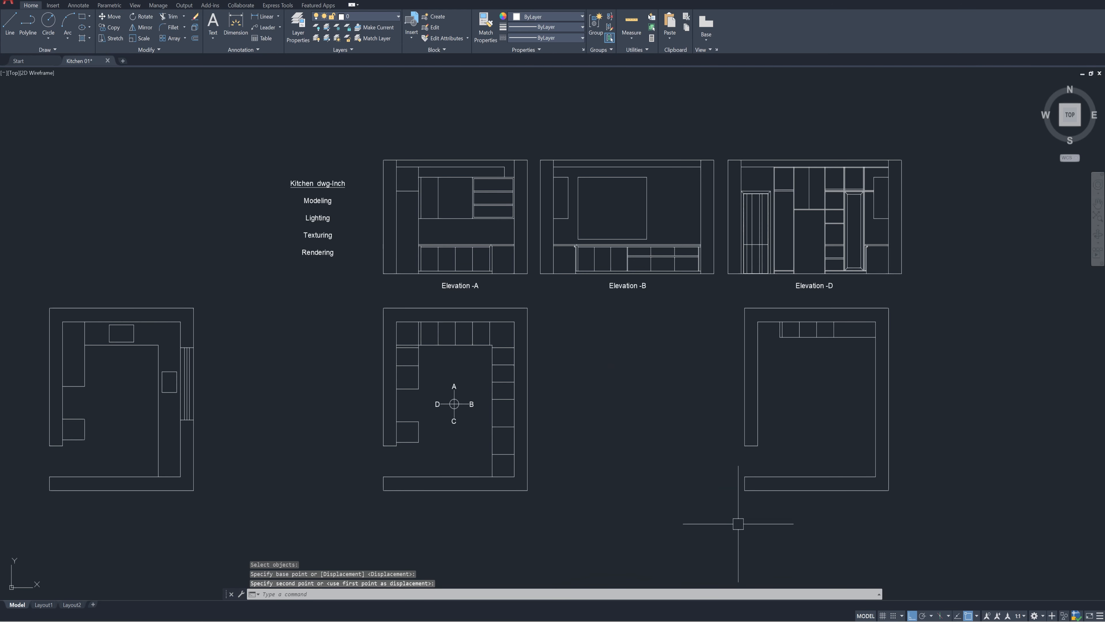
- Rotate Elevation B with its label 90 degrees clockwise about its lower inner wall corner
{"action": "type", "text": "ro"}
{"action": "key", "text": "space"}
{"action": "left_click", "coordinate": [531, 149]}
{"action": "left_click", "coordinate": [735, 335]}
{"action": "key", "text": "space"}
{"action": "left_click", "coordinate": [552, 274]}
{"action": "left_click", "coordinate": [562, 482]}
{"action": "key", "text": "Escape"}
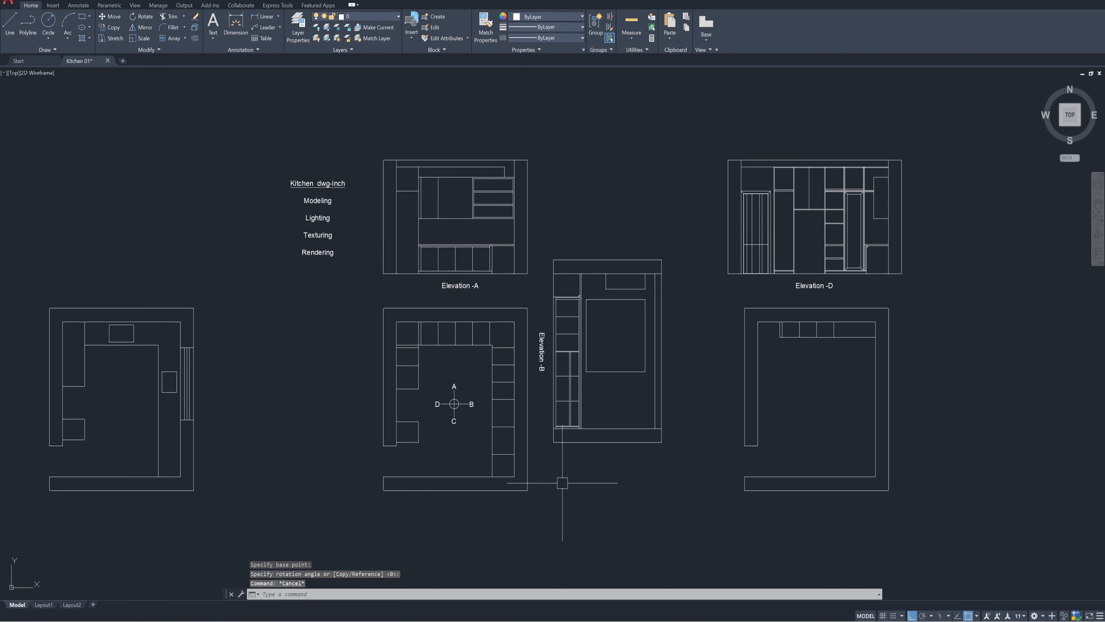
- Move the rotated Elevation B so its wall corner snaps to the central plan's upper right inner corner
{"action": "type", "text": "m"}
{"action": "key", "text": "space"}
{"action": "type", "text": "p"}
{"action": "key", "text": "space"}
{"action": "key", "text": "space"}
{"action": "left_click", "coordinate": [553, 274]}
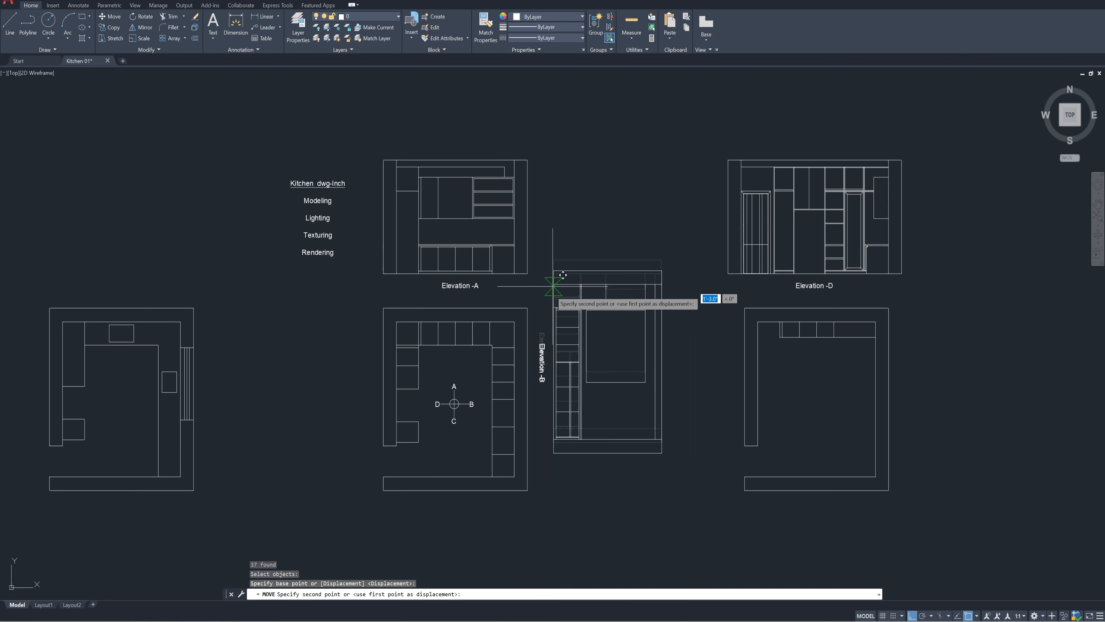
{"action": "left_click", "coordinate": [523, 313]}
- Shift Elevation B horizontally to the right, into the gap between the central plan and the rightmost plan
{"action": "key", "text": "space"}
{"action": "type", "text": "p"}
{"action": "key", "text": "space"}
{"action": "key", "text": "space"}
{"action": "left_click", "coordinate": [542, 244]}
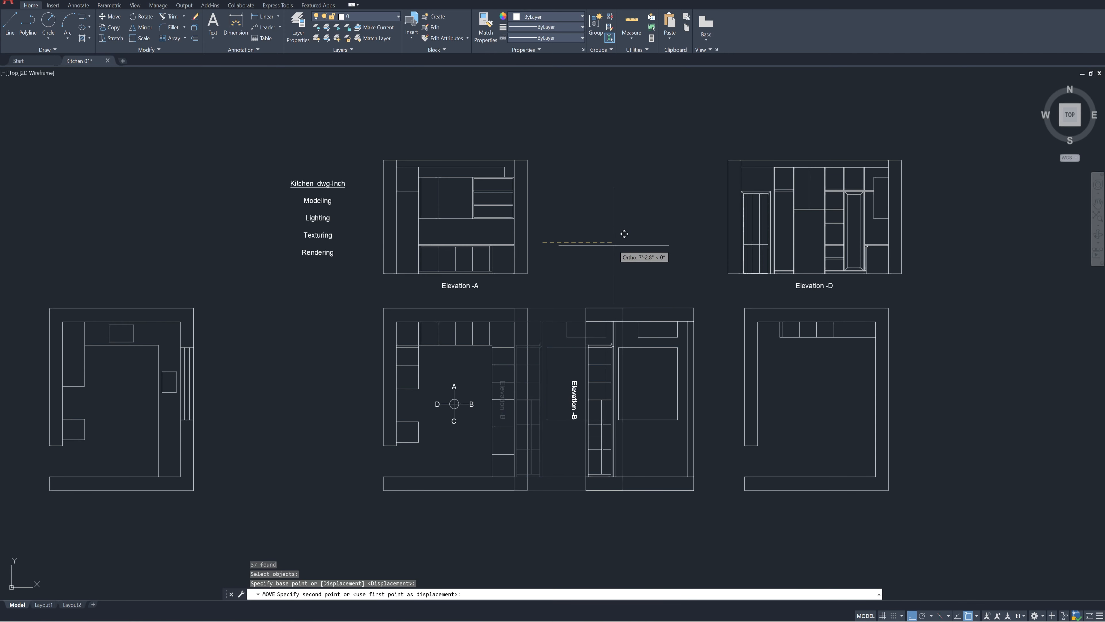
{"action": "left_click", "coordinate": [607, 247]}
{"action": "key", "text": "Escape"}
{"action": "key", "text": "Escape"}
- Rotate Elevation D with its label 90 degrees counterclockwise about its lower right inner wall corner
{"action": "type", "text": "ro"}
{"action": "key", "text": "space"}
{"action": "left_click", "coordinate": [662, 153]}
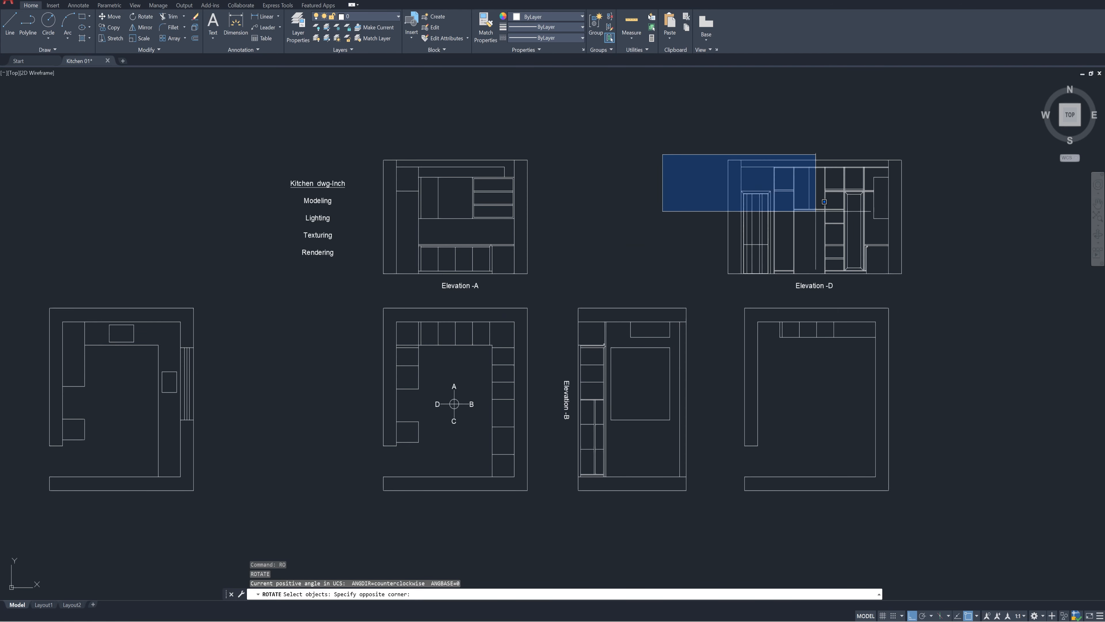
{"action": "left_click", "coordinate": [955, 301]}
{"action": "key", "text": "space"}
{"action": "left_click", "coordinate": [889, 274]}
{"action": "key", "text": "space"}
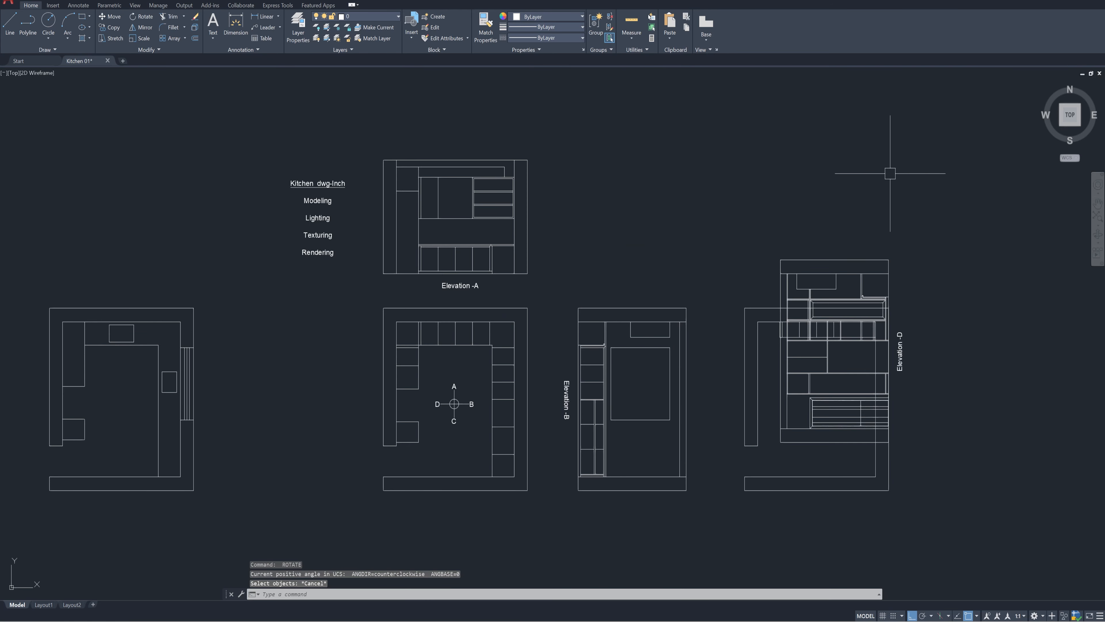
- Move the rotated Elevation D so its wall corner snaps to the central plan's upper left inner corner
{"action": "type", "text": "m"}
{"action": "key", "text": "space"}
{"action": "type", "text": "p"}
{"action": "key", "text": "space"}
{"action": "key", "text": "space"}
{"action": "left_click", "coordinate": [889, 273]}
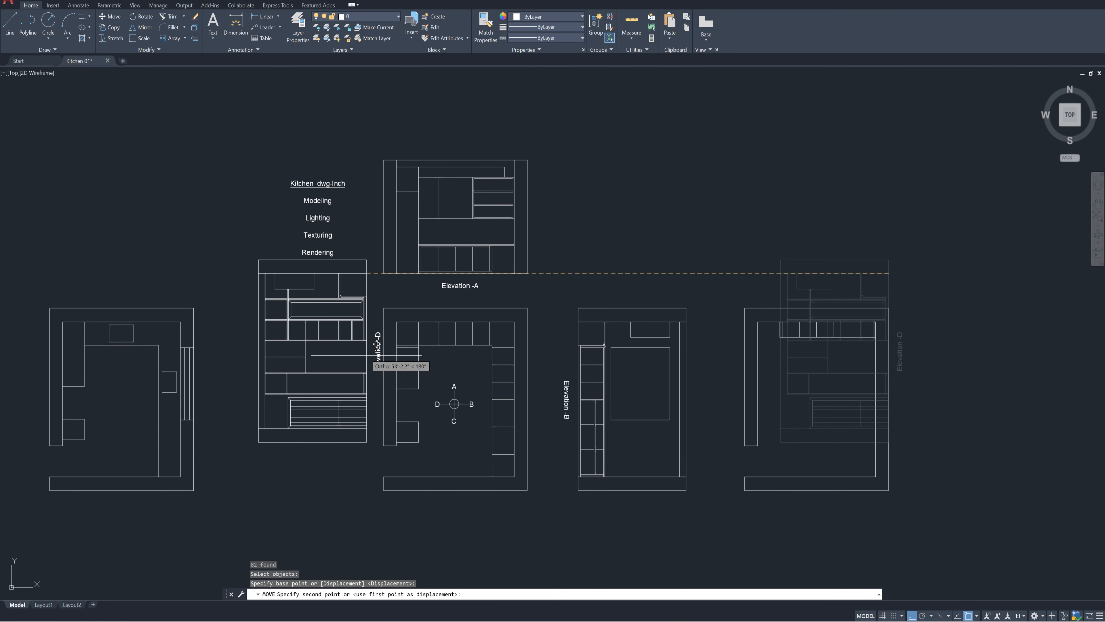
{"action": "left_click", "coordinate": [396, 322]}
- Shift Elevation D horizontally to the left, into the gap between the leftmost plan and the central plan
{"action": "key", "text": "space"}
{"action": "type", "text": "p"}
{"action": "key", "text": "space"}
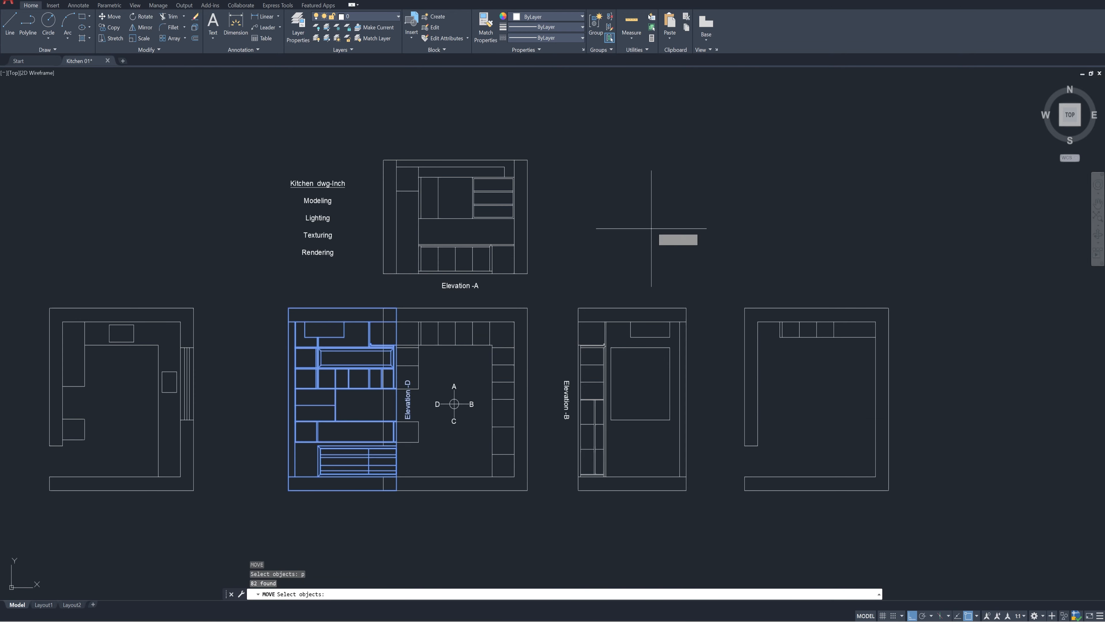
{"action": "key", "text": "space"}
{"action": "left_click", "coordinate": [648, 215]}
{"action": "left_click", "coordinate": [590, 231]}
- Erase the Elevation D label and the kitchen title list with the Modeling, Lighting, Texturing and Rendering notes
{"action": "left_click", "coordinate": [359, 399]}
{"action": "type", "text": "e"}
{"action": "key", "text": "space"}
{"action": "left_click", "coordinate": [358, 279]}
{"action": "left_click", "coordinate": [318, 169]}
{"action": "key", "text": "space"}
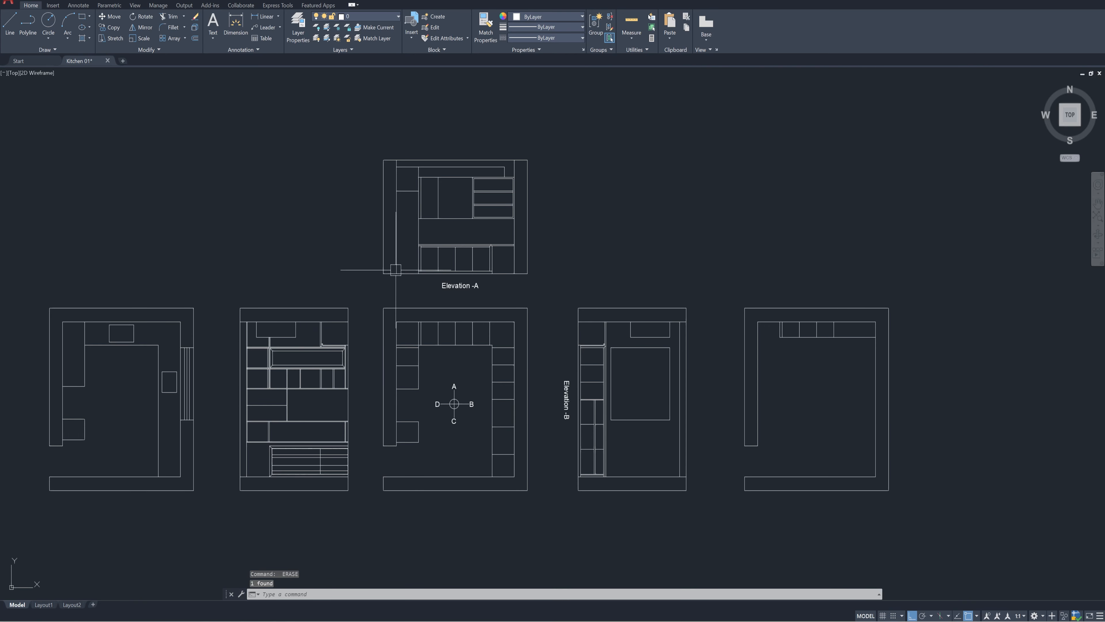
- Erase the A-B-C-D direction marker inside the central plan and the Elevation B and Elevation A labels
{"action": "left_click", "coordinate": [476, 429]}
{"action": "left_click", "coordinate": [434, 366]}
{"action": "key", "text": "space"}
{"action": "left_click", "coordinate": [562, 391]}
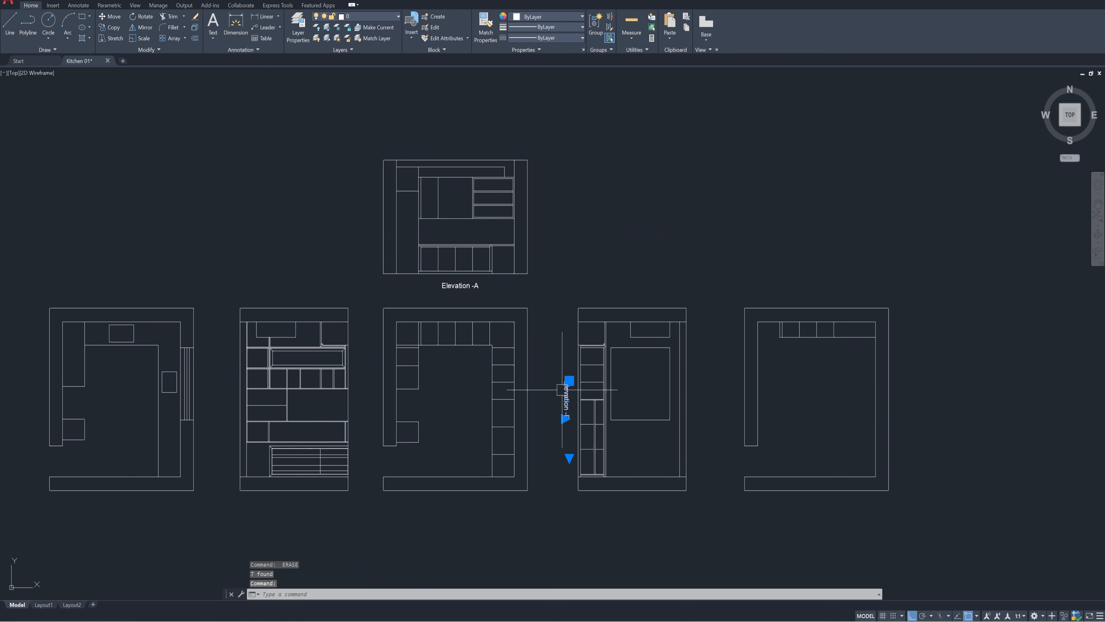
{"action": "key", "text": "space"}
{"action": "left_click", "coordinate": [478, 289]}
{"action": "key", "text": "space"}
{"action": "key", "text": "Escape"}
- Move the rightmost floor plan horizontally to the left, closer to Elevation B
{"action": "type", "text": "m"}
{"action": "key", "text": "space"}
{"action": "left_click", "coordinate": [722, 254]}
{"action": "left_click", "coordinate": [985, 560]}
{"action": "key", "text": "space"}
{"action": "left_click", "coordinate": [855, 192]}
{"action": "left_click", "coordinate": [821, 193]}
{"action": "key", "text": "Escape"}
- Move Elevation B and the rightmost plan together slightly left toward the central plan
{"action": "type", "text": "m"}
{"action": "left_click", "coordinate": [533, 264]}
{"action": "left_click", "coordinate": [947, 551]}
{"action": "key", "text": "space"}
{"action": "left_click", "coordinate": [767, 215]}
{"action": "left_click", "coordinate": [759, 220]}
{"action": "scroll", "coordinate": [393, 287], "scroll_direction": "down", "scroll_amount": 2}
{"action": "key", "text": "Escape"}
{"action": "mouse_move", "coordinate": [447, 302]}
{"action": "middle_mouse_down"}
{"action": "mouse_move", "coordinate": [533, 301]}
{"action": "mouse_move", "coordinate": [525, 289]}
{"action": "middle_mouse_up"}
{"action": "scroll", "coordinate": [526, 294], "scroll_direction": "up", "scroll_amount": 2}
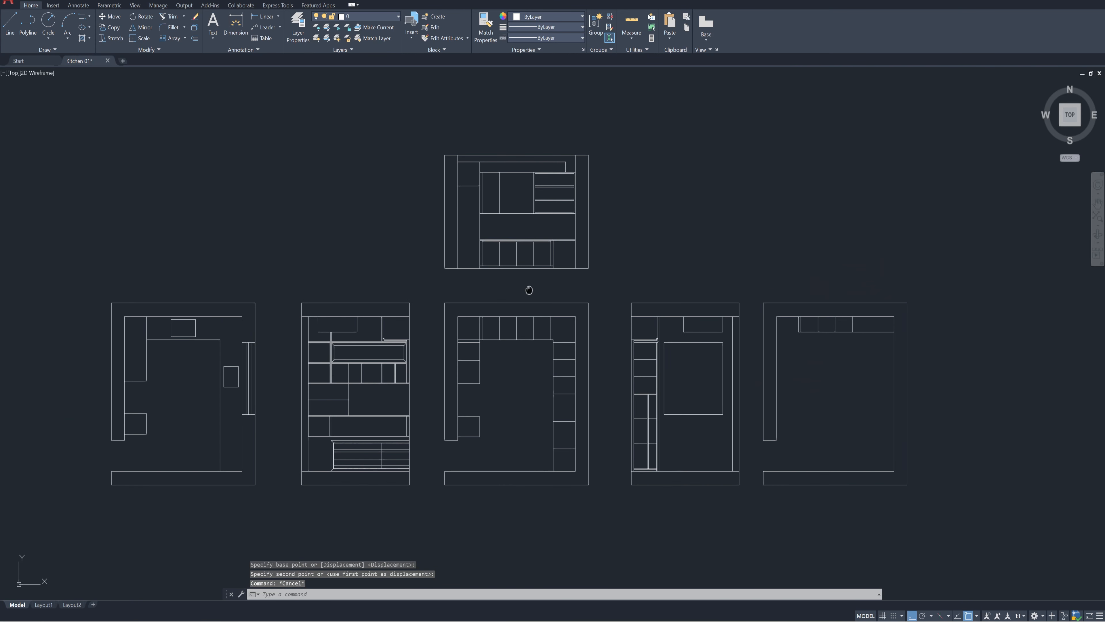
- Save the arranged drawing as 2.dwg in the Kitchen 1 folder, replacing the existing file
{"action": "key", "text": "ctrl+shift+s"}
{"action": "double_click", "coordinate": [300, 163]}
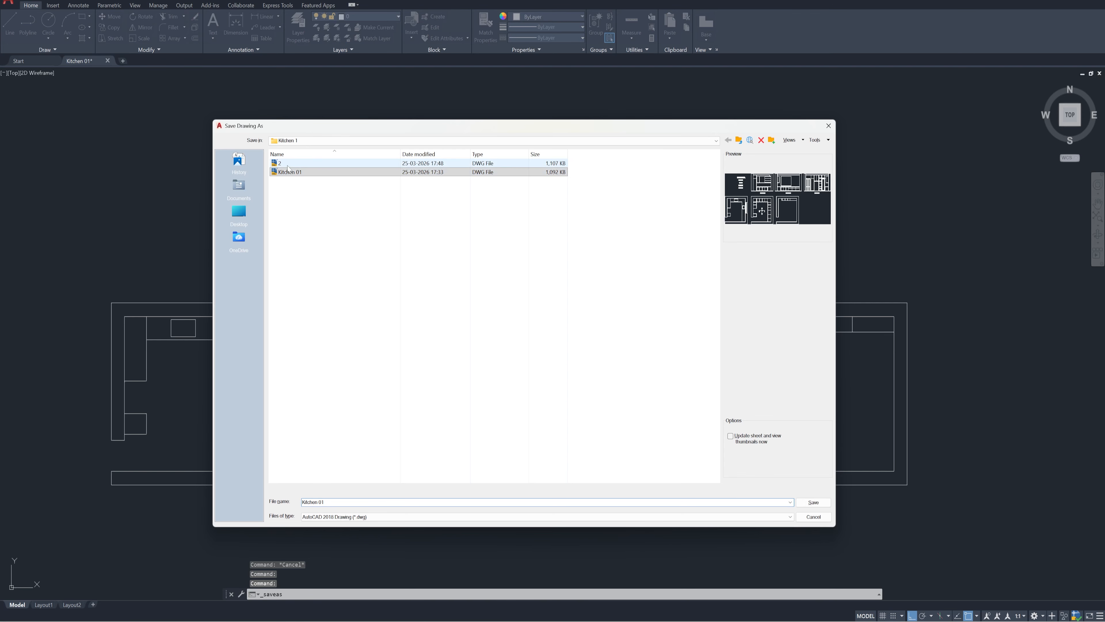
{"action": "left_click", "coordinate": [515, 353]}
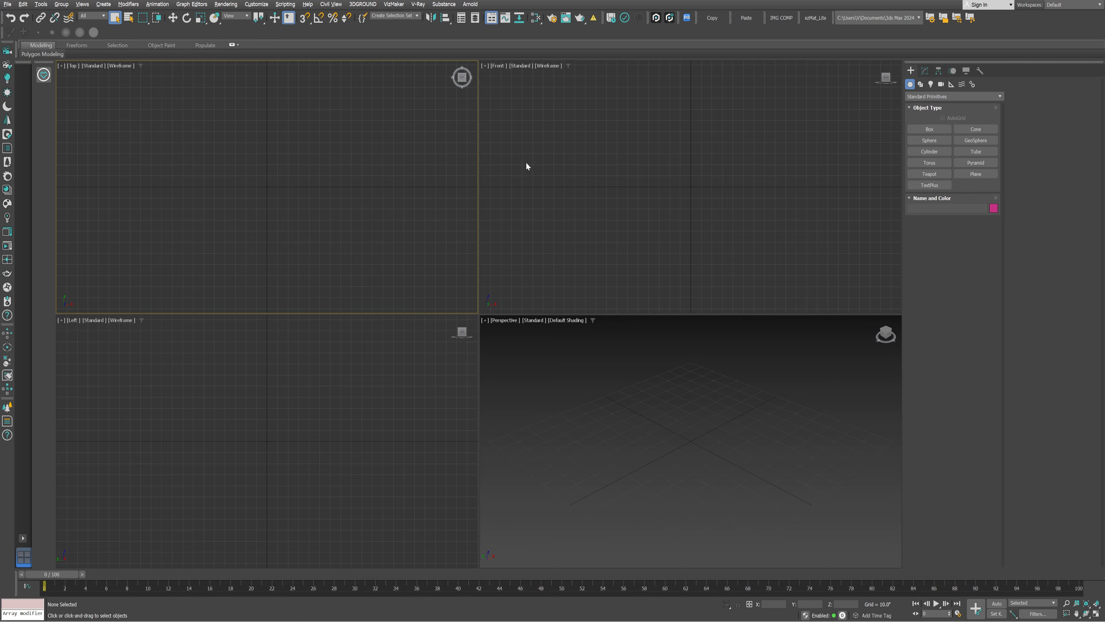
- In 3ds Max, set the system unit scale to 1 unit = 1.0 inch and the display units to US Standard Decimal Inches
{"action": "left_click", "coordinate": [265, 4]}
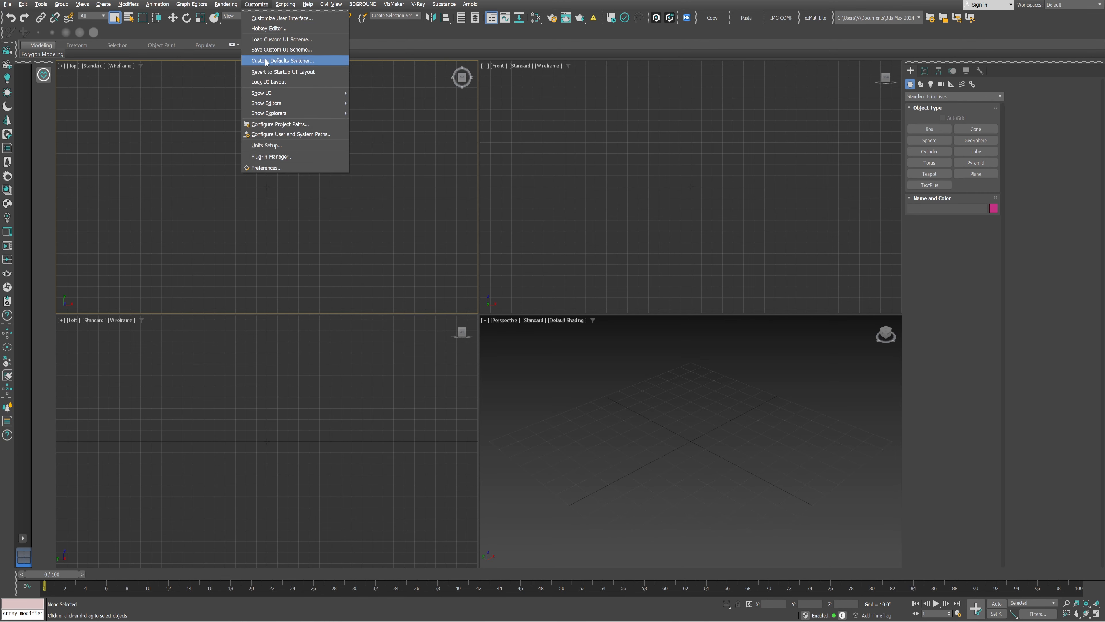
{"action": "left_click", "coordinate": [272, 147]}
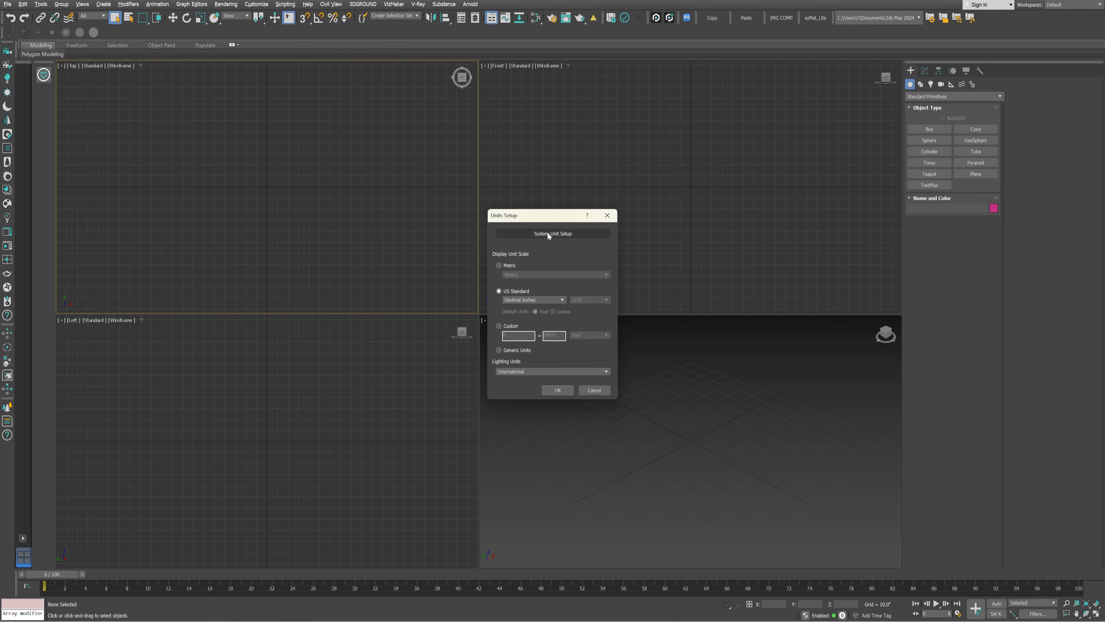
{"action": "left_click", "coordinate": [564, 235]}
{"action": "left_click", "coordinate": [568, 278]}
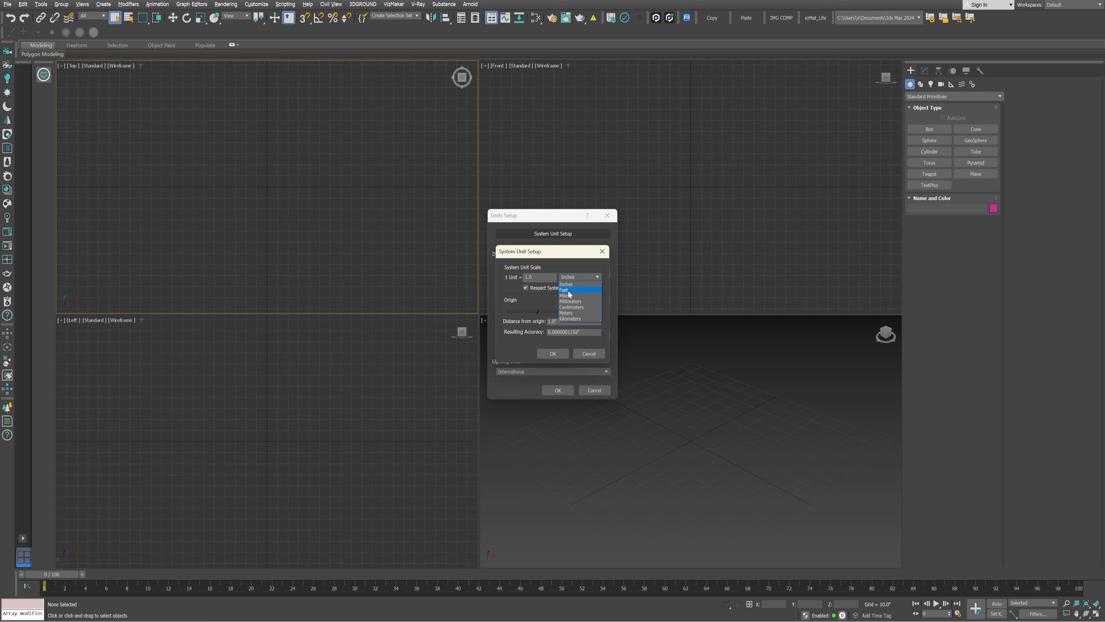
{"action": "left_click", "coordinate": [573, 283]}
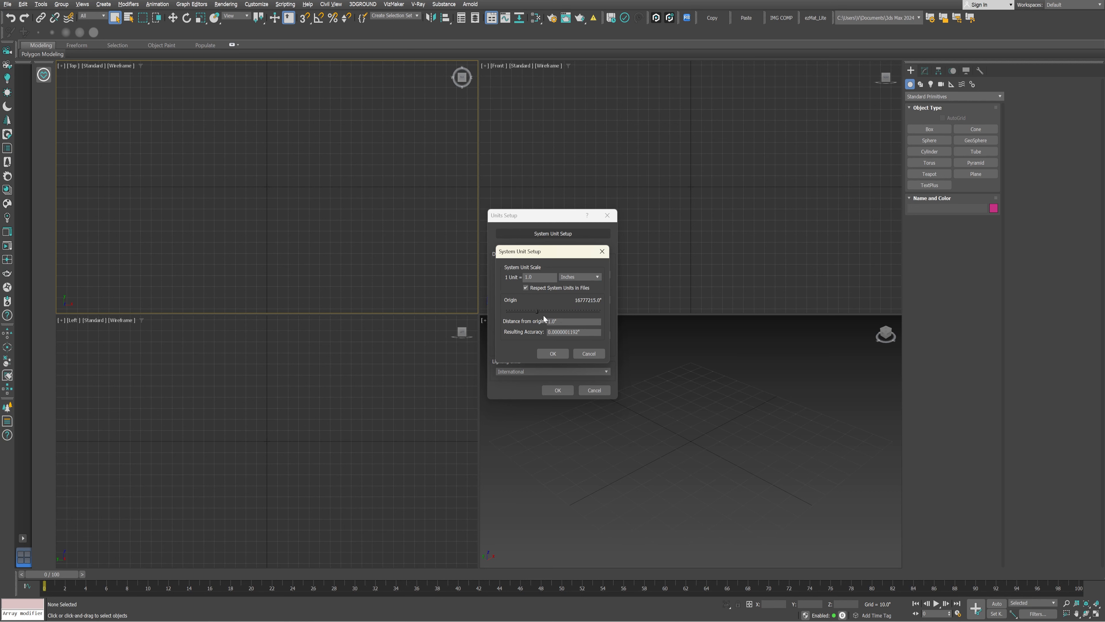
{"action": "left_click", "coordinate": [552, 353]}
{"action": "left_click", "coordinate": [526, 299]}
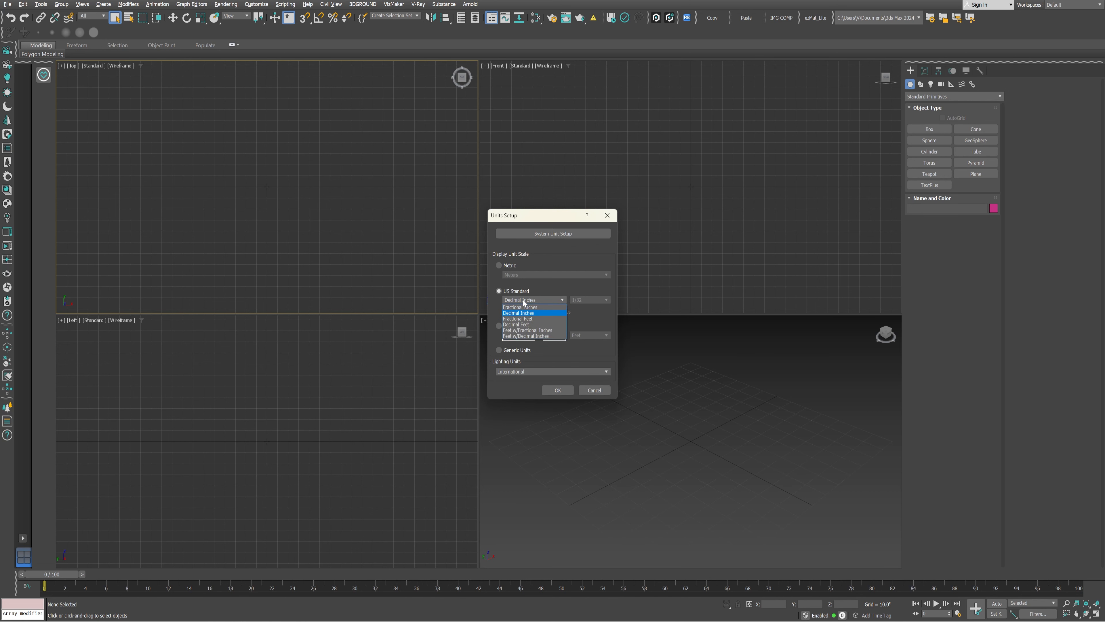
{"action": "left_click", "coordinate": [527, 294]}
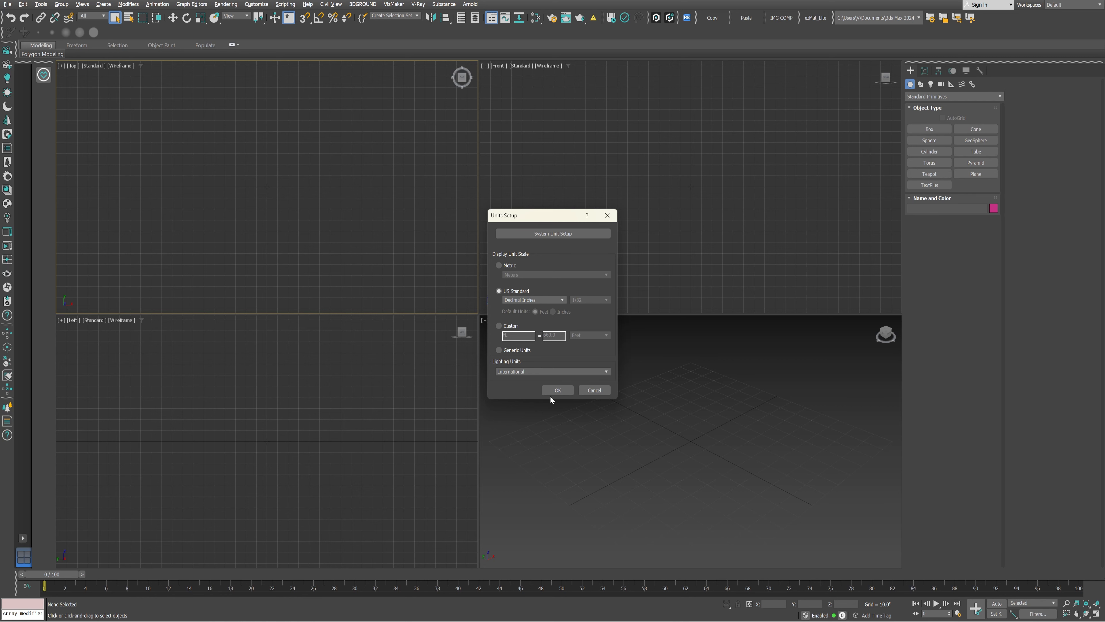
{"action": "left_click", "coordinate": [559, 390]}
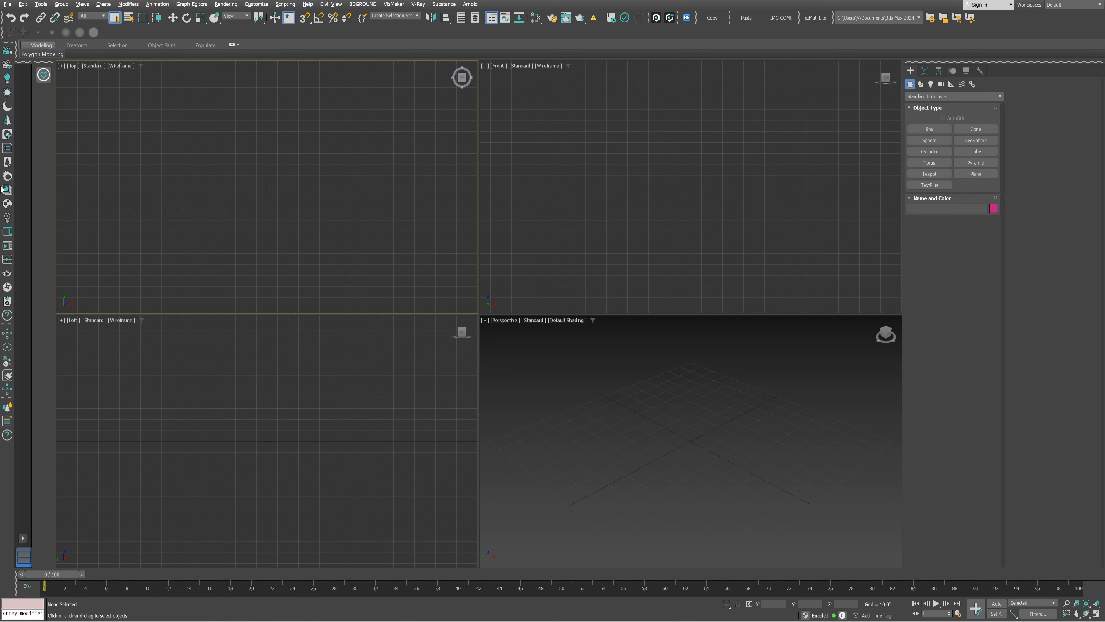
- Choose the drawing 2.dwg in the Kitchen 1 folder for import
{"action": "left_click", "coordinate": [8, 4]}
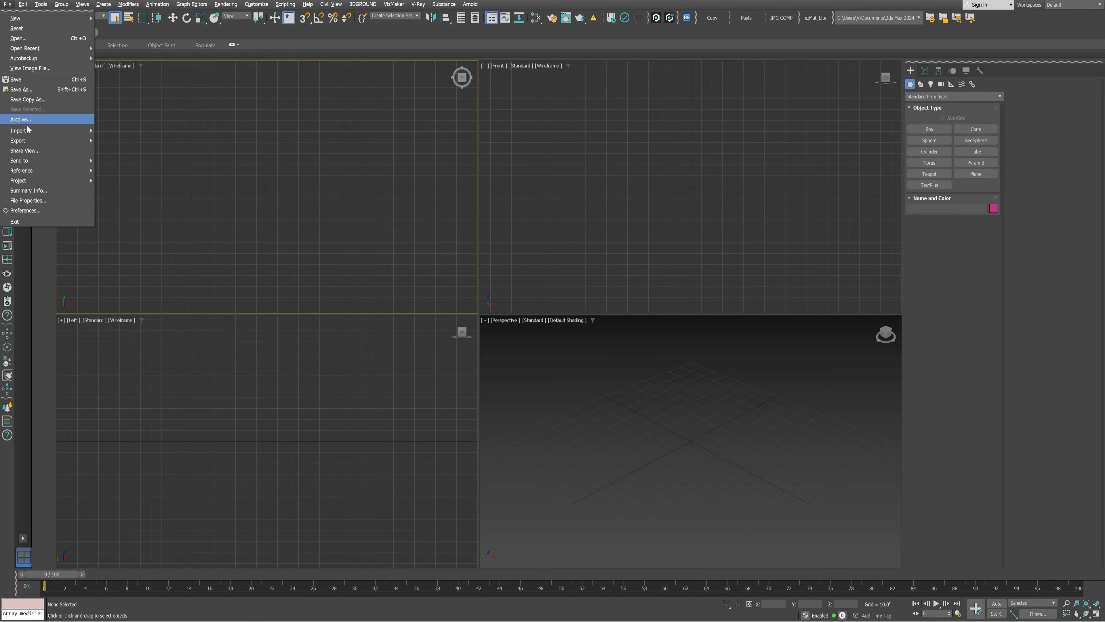
{"action": "mouse_move", "coordinate": [28, 132]}
{"action": "left_click", "coordinate": [115, 130]}
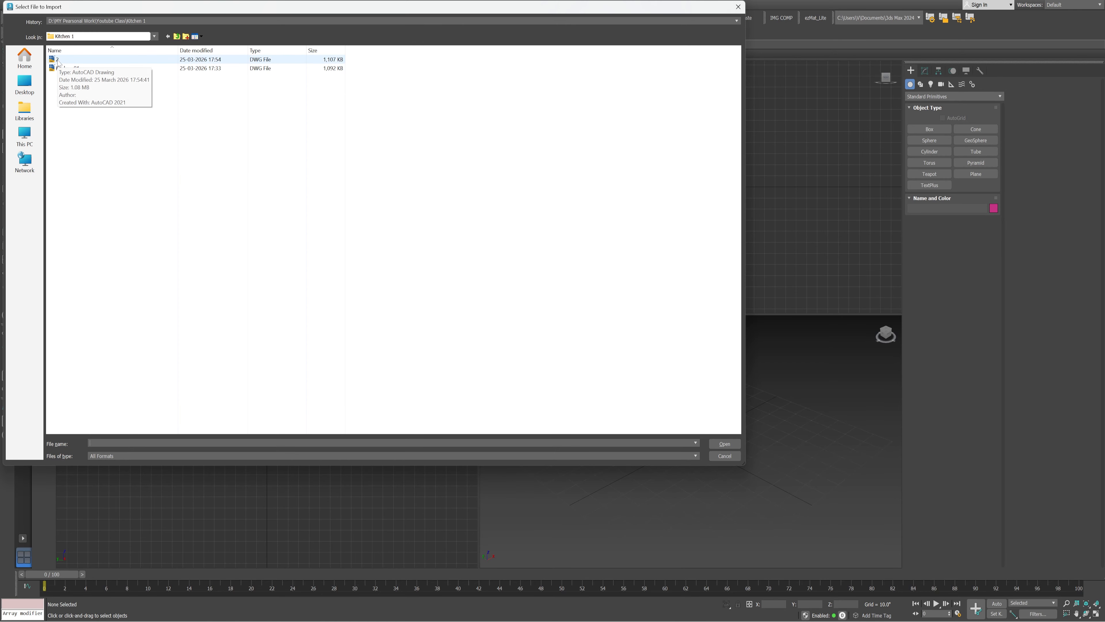
{"action": "left_click", "coordinate": [57, 60]}
{"action": "left_click", "coordinate": [725, 443]}
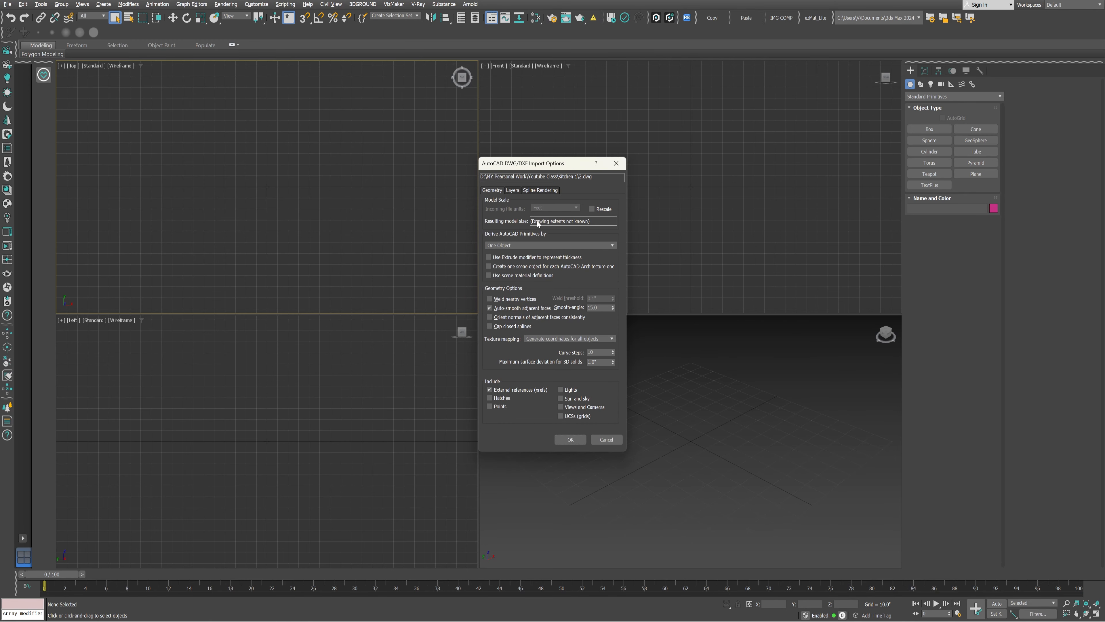
- Import the drawing with Rescale enabled, incoming file units set to Inches, and AutoCAD primitives derived by One Object
{"action": "left_click", "coordinate": [593, 209]}
{"action": "left_click", "coordinate": [573, 208]}
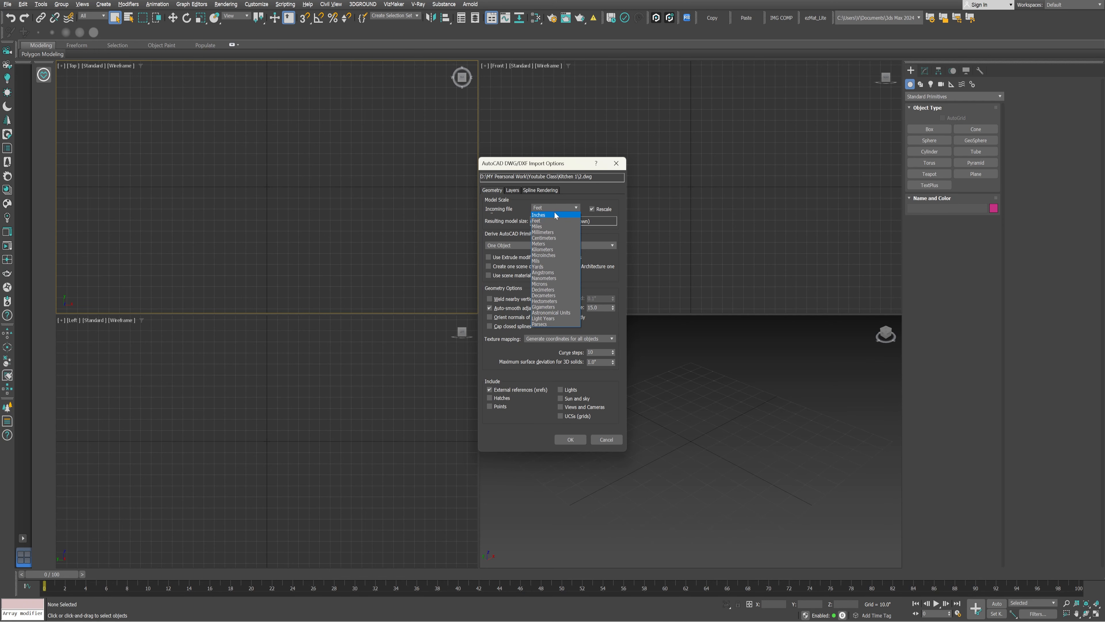
{"action": "left_click", "coordinate": [549, 214]}
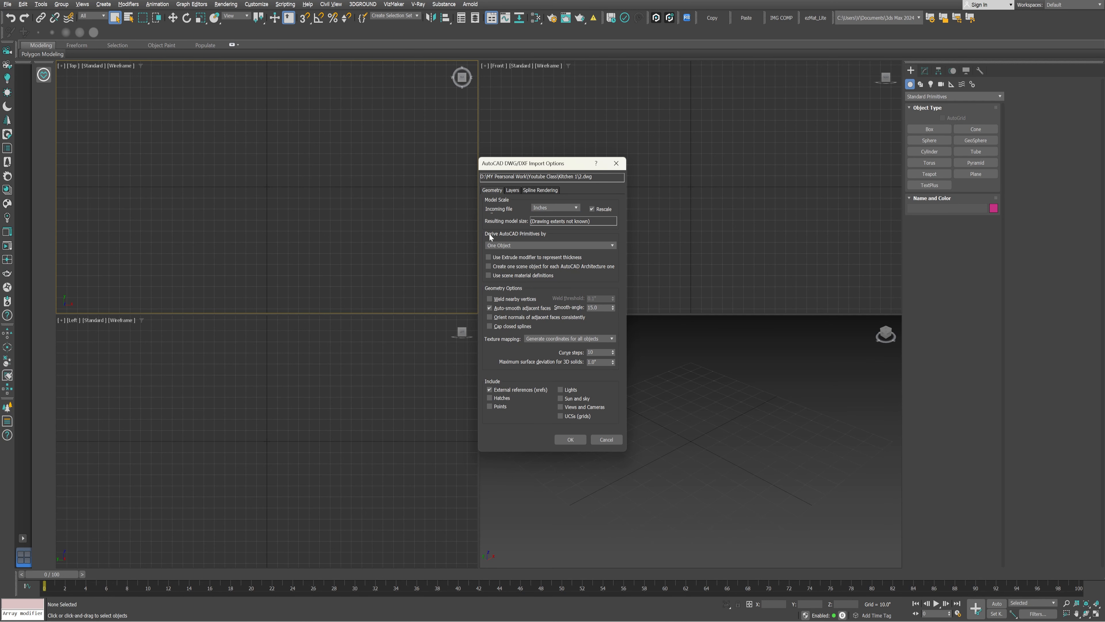
{"action": "left_click", "coordinate": [505, 246]}
{"action": "left_click", "coordinate": [501, 296]}
{"action": "left_click", "coordinate": [570, 439]}
- Move the imported kitchen drawing to the world origin by setting its X and Y position to 0
{"action": "left_click", "coordinate": [607, 404]}
{"action": "key", "text": "alt+w"}
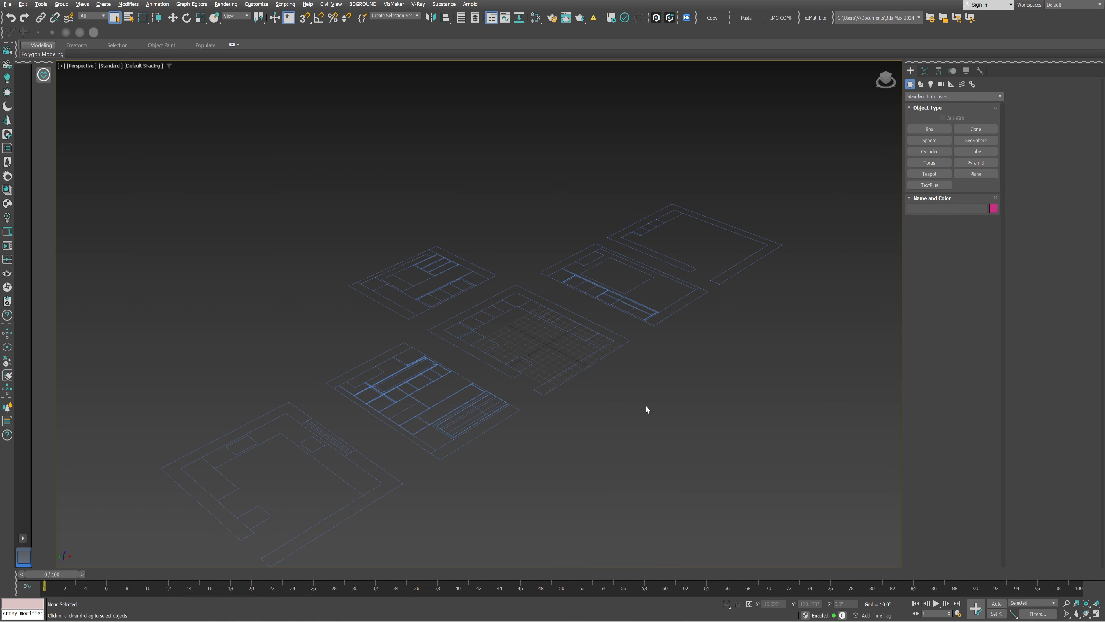
{"action": "middle_click_drag", "start_coordinate": [661, 384], "coordinate": [544, 373], "text": "alt"}
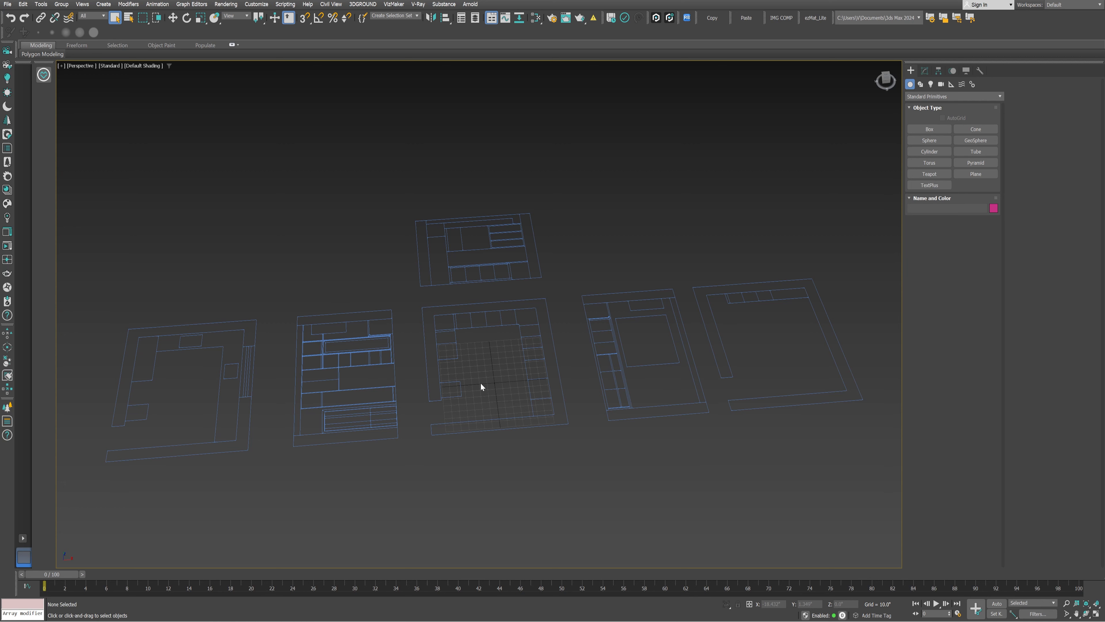
{"action": "left_click", "coordinate": [507, 324]}
{"action": "key", "text": "w"}
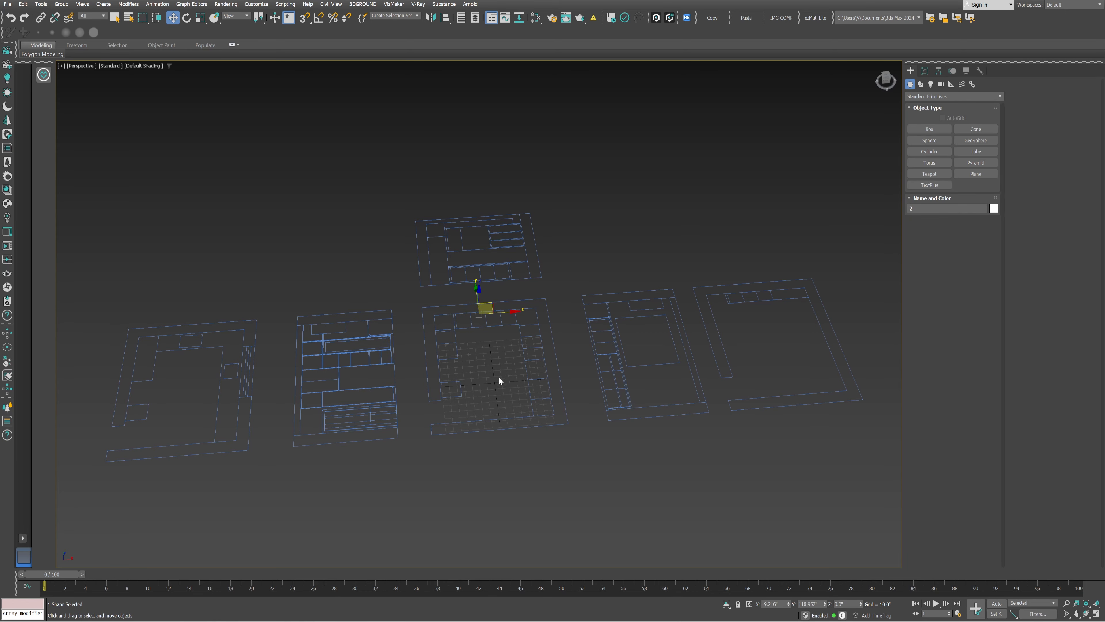
{"action": "right_click", "coordinate": [789, 606]}
{"action": "right_click", "coordinate": [825, 605]}
- Hide the grid in the Top, Front, Left and Perspective viewports
{"action": "middle_click_drag", "start_coordinate": [466, 382], "coordinate": [583, 382], "text": "alt"}
{"action": "key", "text": "t"}
{"action": "key", "text": "g"}
{"action": "key", "text": "alt+w"}
{"action": "key", "text": "g"}
{"action": "right_click", "coordinate": [542, 278]}
{"action": "key", "text": "g"}
{"action": "right_click", "coordinate": [394, 382]}
{"action": "key", "text": "g"}
{"action": "right_click", "coordinate": [613, 385]}
{"action": "key", "text": "alt+w"}
{"action": "scroll", "coordinate": [538, 321], "scroll_direction": "down", "scroll_amount": 3}
{"action": "scroll", "coordinate": [525, 363], "scroll_direction": "up", "scroll_amount": 5}
{"action": "middle_click_drag", "start_coordinate": [484, 310], "coordinate": [493, 311], "text": "alt"}
{"action": "middle_click_drag", "start_coordinate": [623, 264], "coordinate": [602, 270]}
- Save the scene as 1.max within the Kitchen 2 project folder and deselect the drawing
{"action": "key", "text": "ctrl+s"}
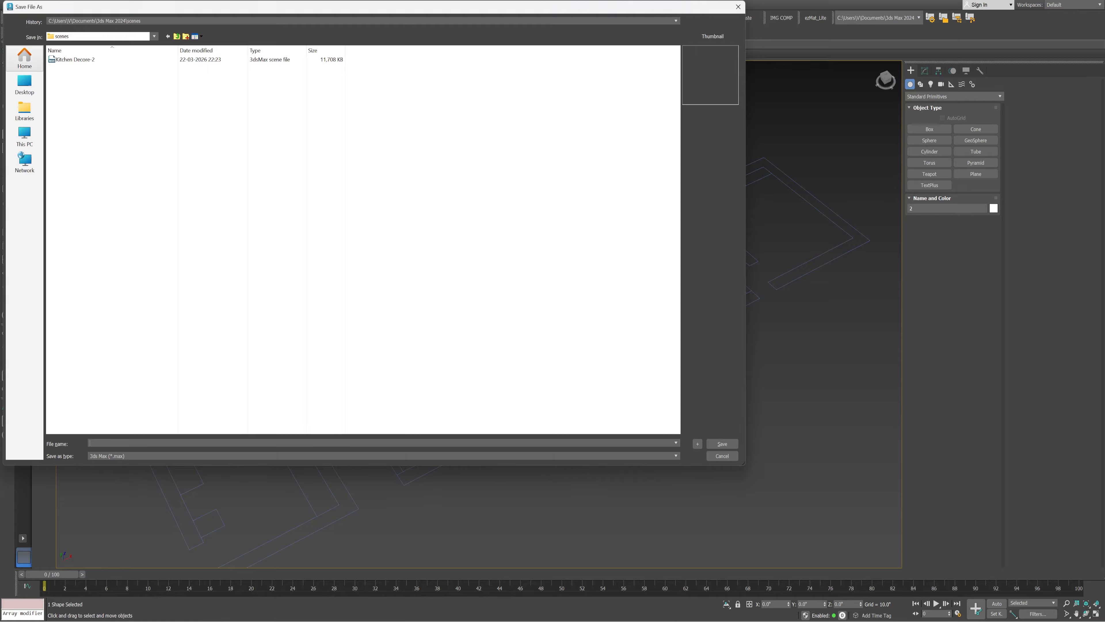
{"action": "left_click", "coordinate": [177, 37]}
{"action": "left_click", "coordinate": [176, 37]}
{"action": "double_click", "coordinate": [80, 68]}
{"action": "double_click", "coordinate": [69, 77]}
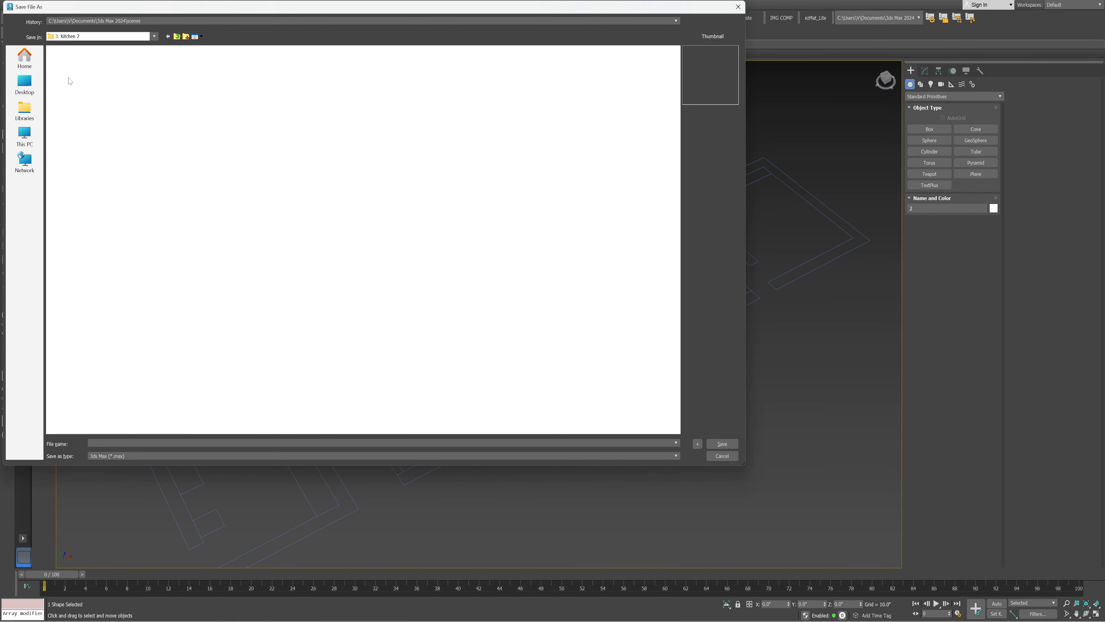
{"action": "double_click", "coordinate": [65, 59]}
{"action": "left_click", "coordinate": [723, 443]}
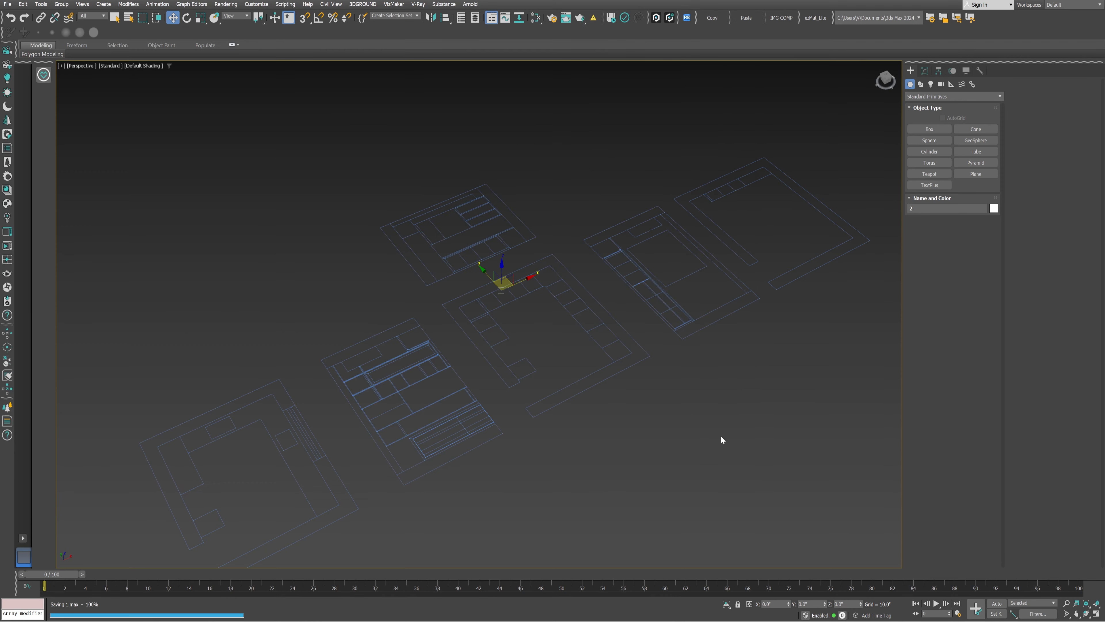
{"action": "left_click", "coordinate": [721, 436]}
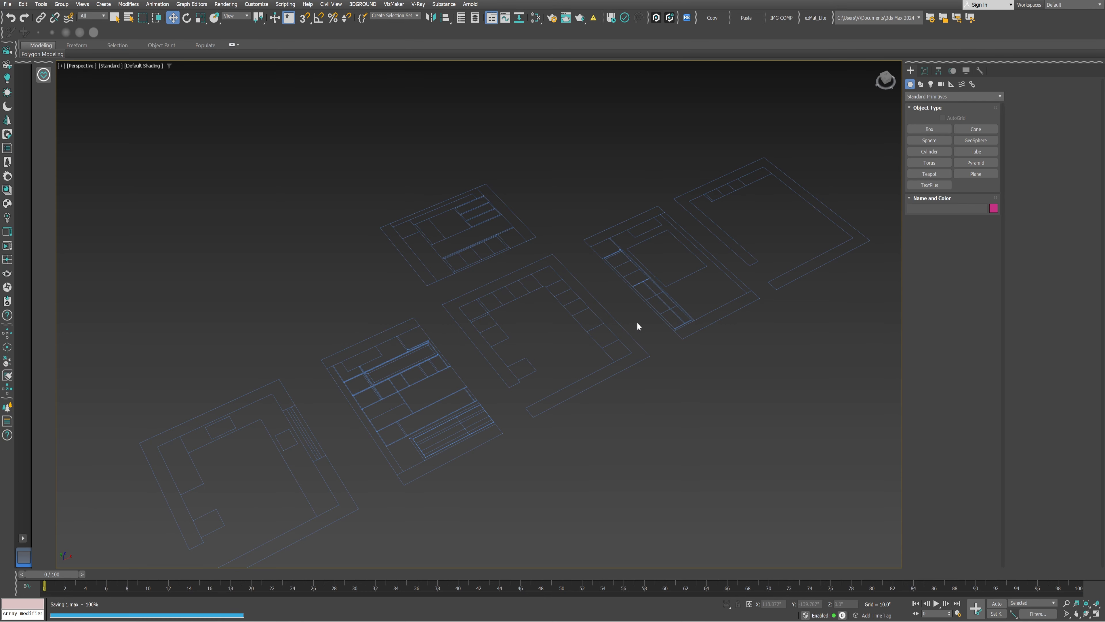
- Review the whole imported kitchen drawing in the Top view and in the Perspective view
{"action": "key", "text": "t"}
{"action": "key", "text": "alt+w"}
{"action": "key", "text": "alt+w"}
{"action": "key", "text": "z"}
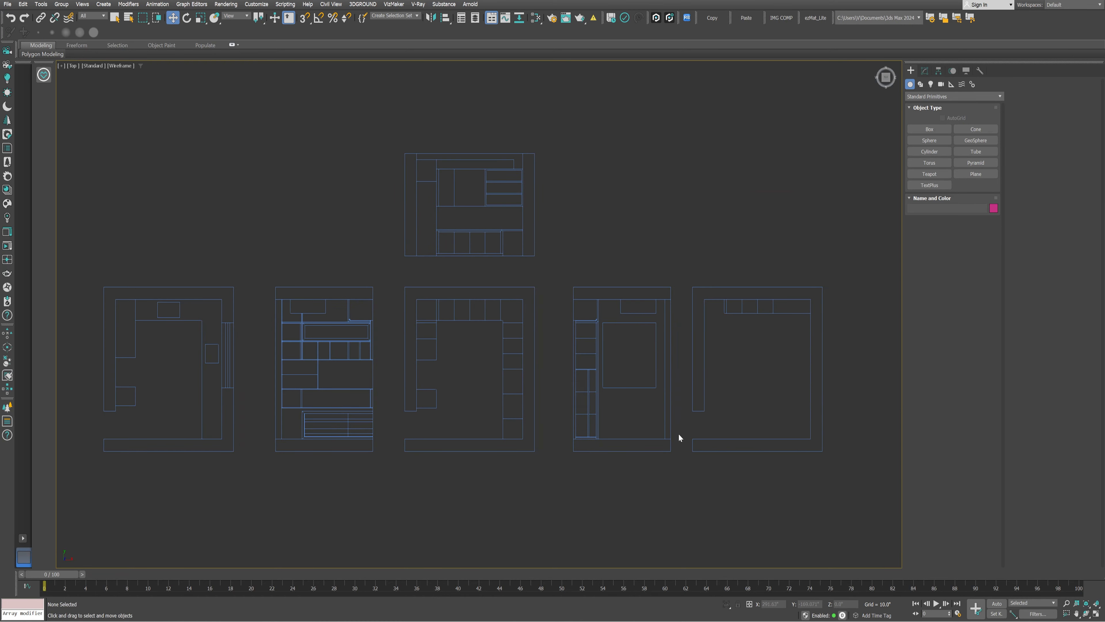
{"action": "key", "text": "p"}
{"action": "key", "text": "alt+w"}
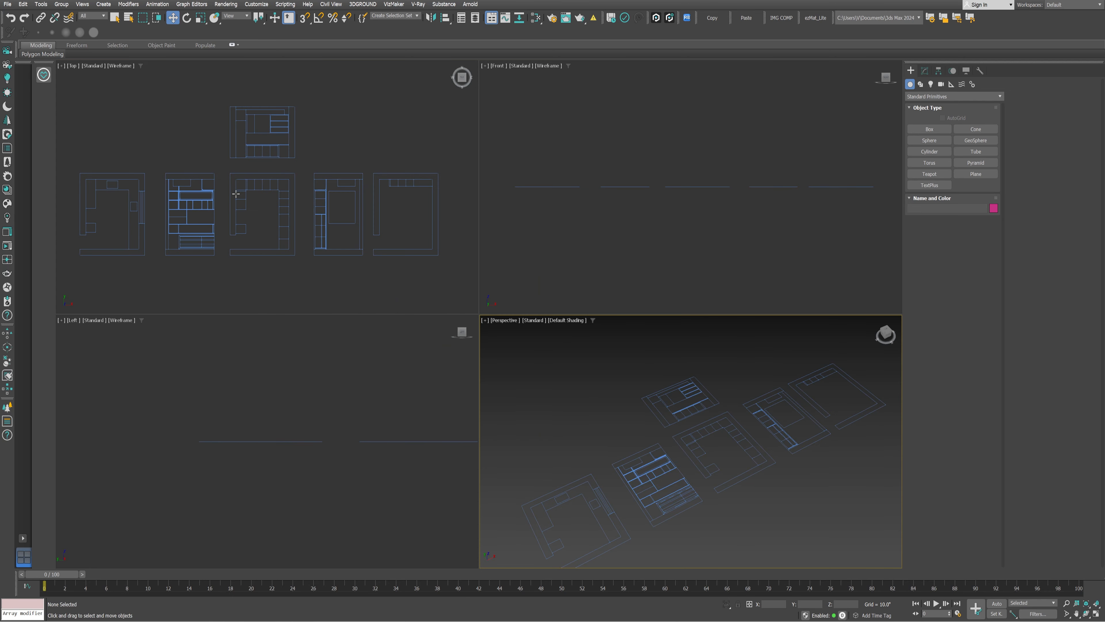
{"action": "key", "text": "alt+w"}
{"action": "middle_click_drag", "start_coordinate": [528, 343], "coordinate": [520, 324]}
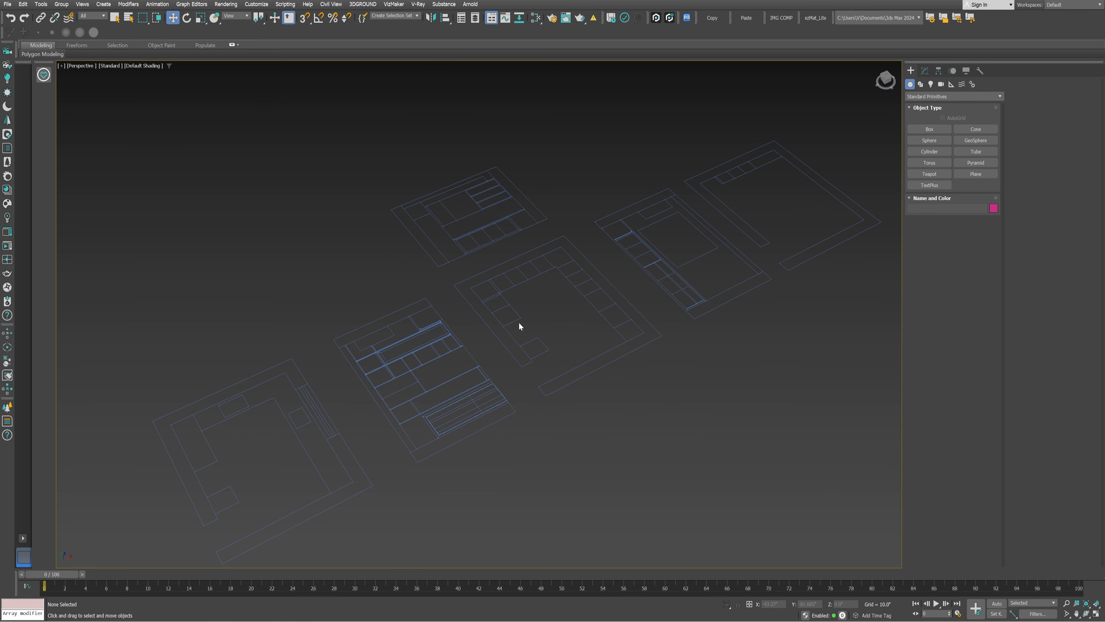
- Select the imported kitchen drawing and convert it to an Editable Spline
{"action": "left_click", "coordinate": [517, 321]}
{"action": "right_click", "coordinate": [539, 224]}
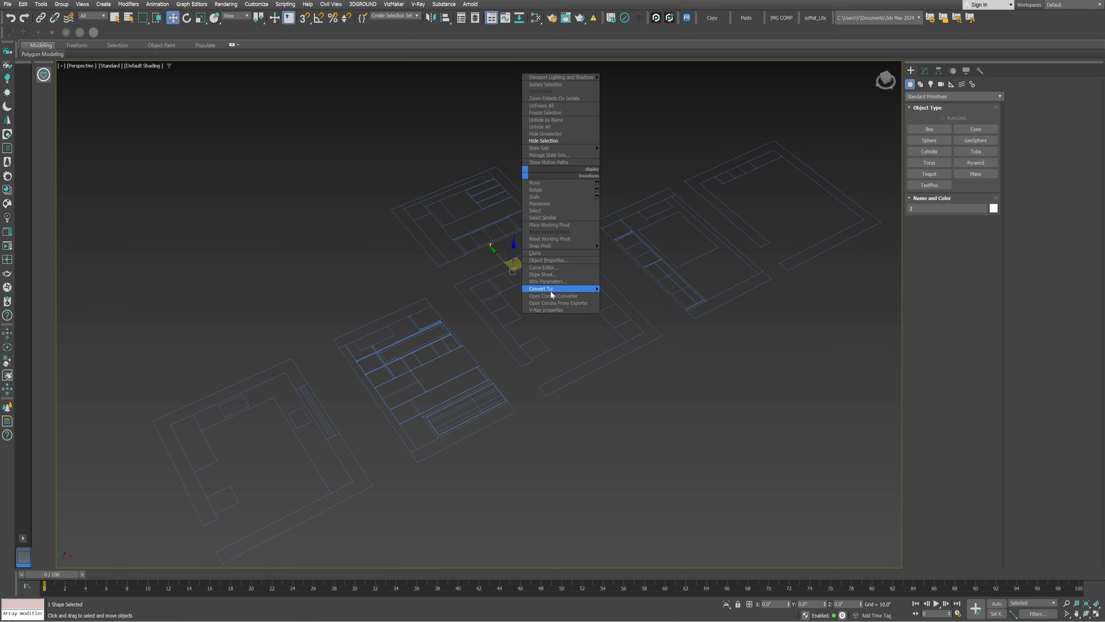
{"action": "mouse_move", "coordinate": [541, 289]}
{"action": "left_click", "coordinate": [616, 289]}
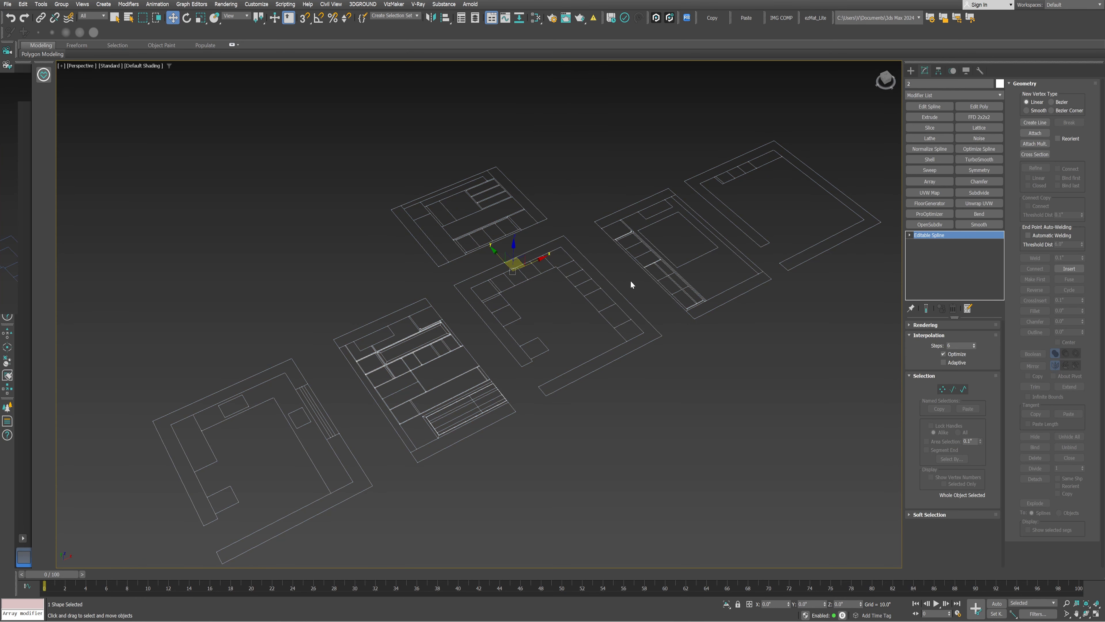
{"action": "middle_click_drag", "start_coordinate": [648, 344], "coordinate": [630, 303]}
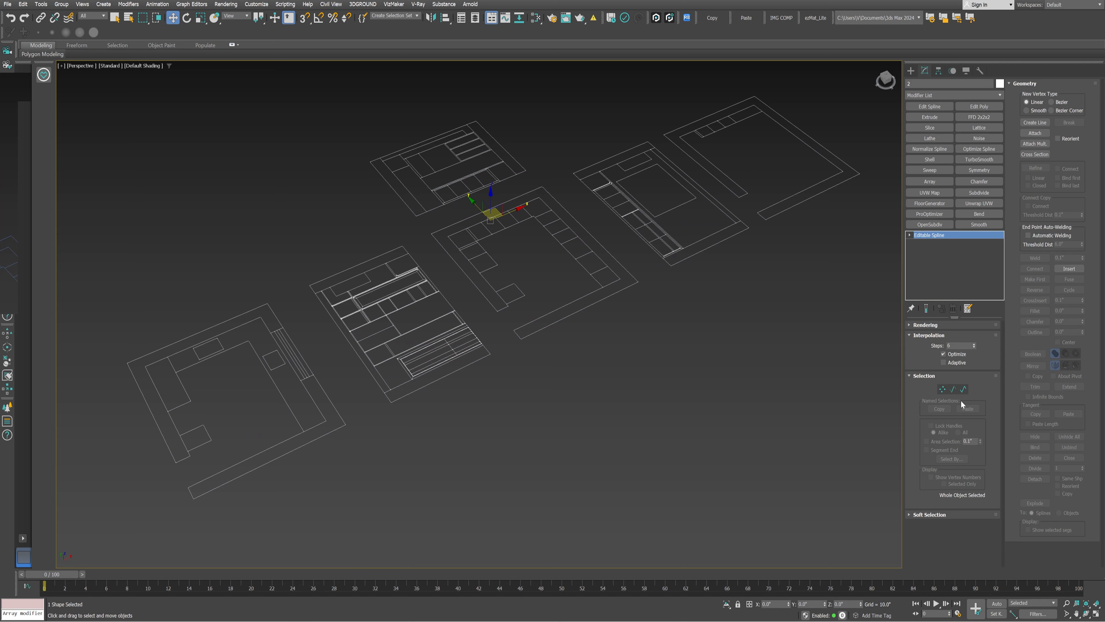
- Go through the drawing's Vertex, Segment and Spline sub-object levels, exit sub-object editing and deselect the drawing
{"action": "left_click", "coordinate": [910, 235]}
{"action": "left_click", "coordinate": [942, 390]}
{"action": "left_click", "coordinate": [953, 388]}
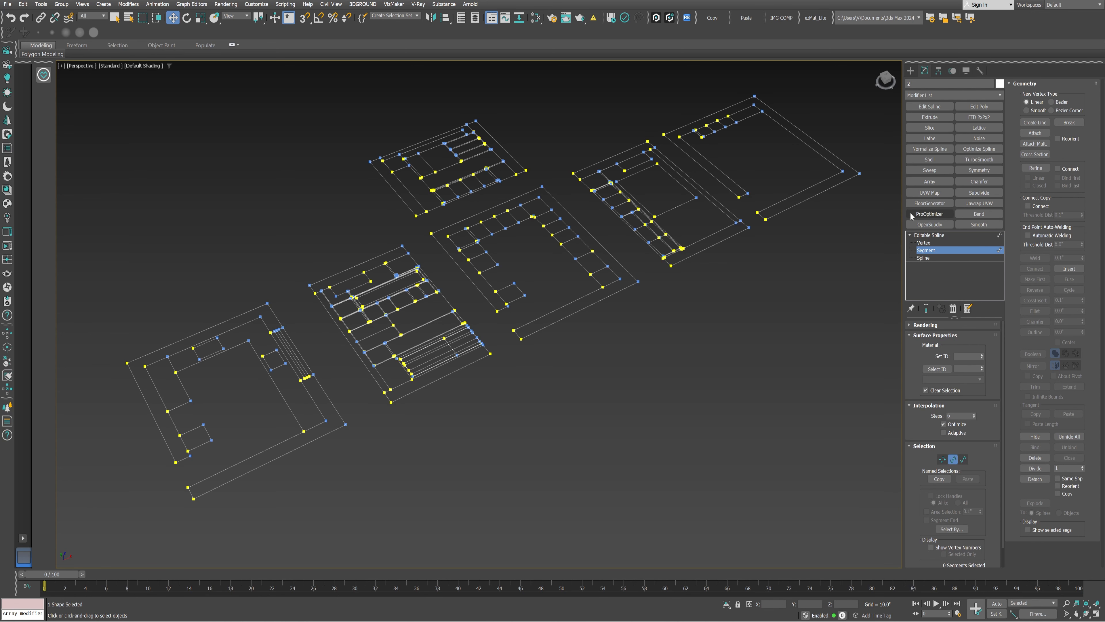
{"action": "left_click", "coordinate": [964, 459]}
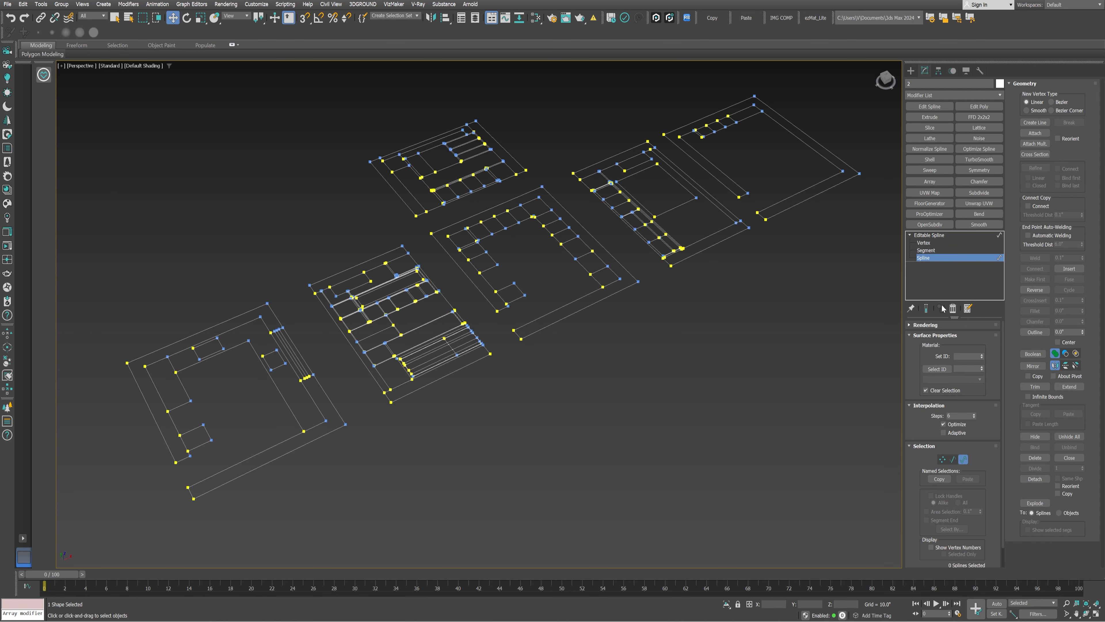
{"action": "key", "text": "1"}
{"action": "key", "text": "1"}
{"action": "left_click", "coordinate": [630, 377]}
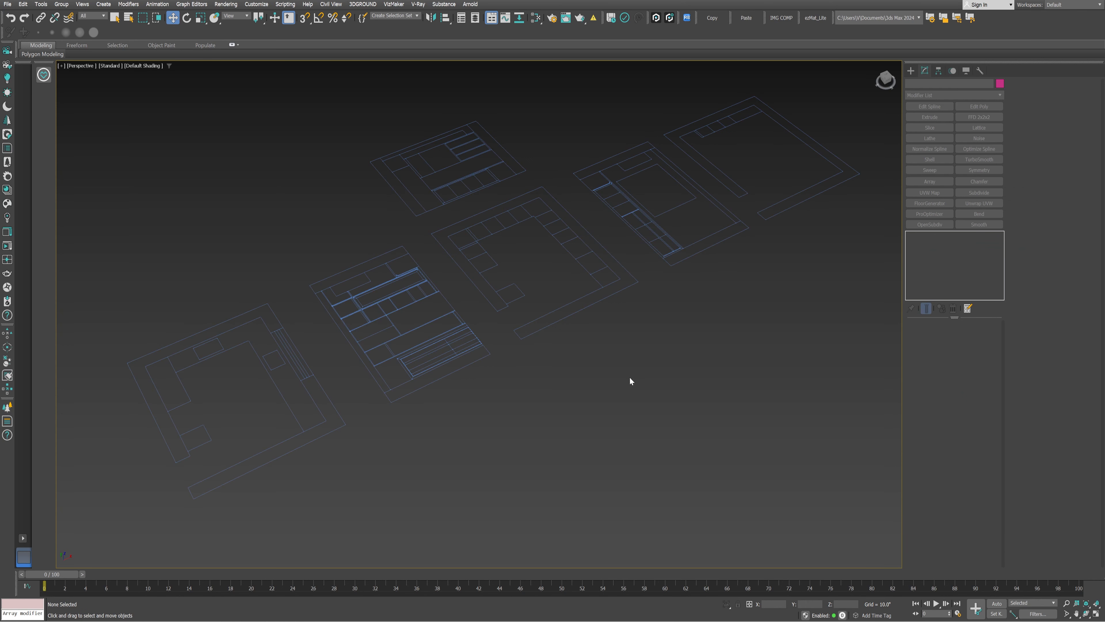
- Detach all splines of the leftmost floor plan from the drawing into a separate shape, working at Spline level in the Top view
{"action": "left_click", "coordinate": [542, 329]}
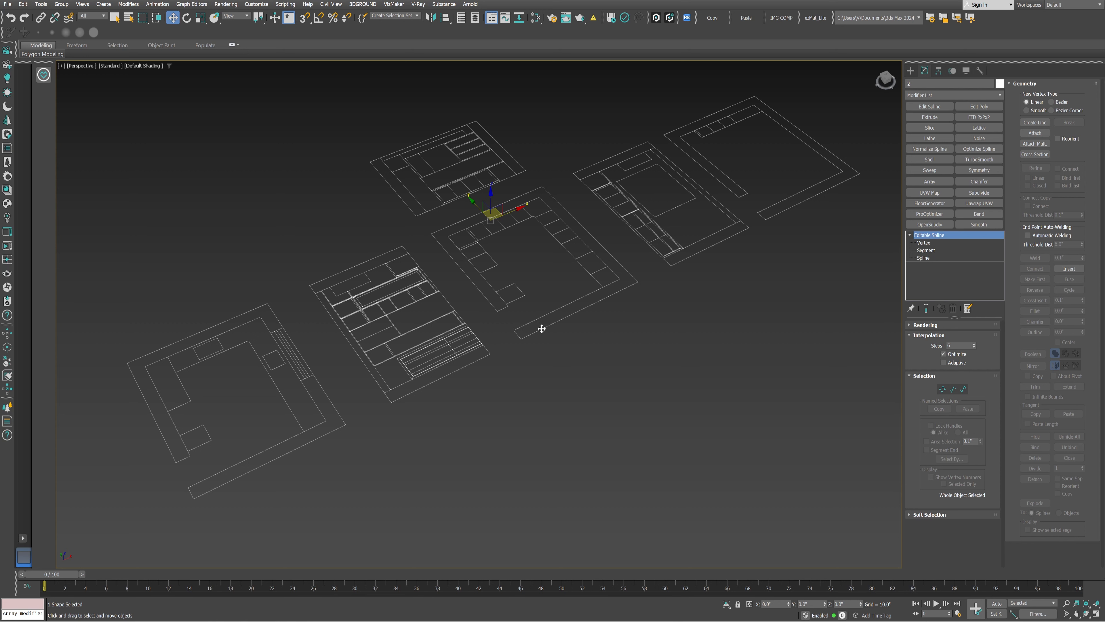
{"action": "key", "text": "3"}
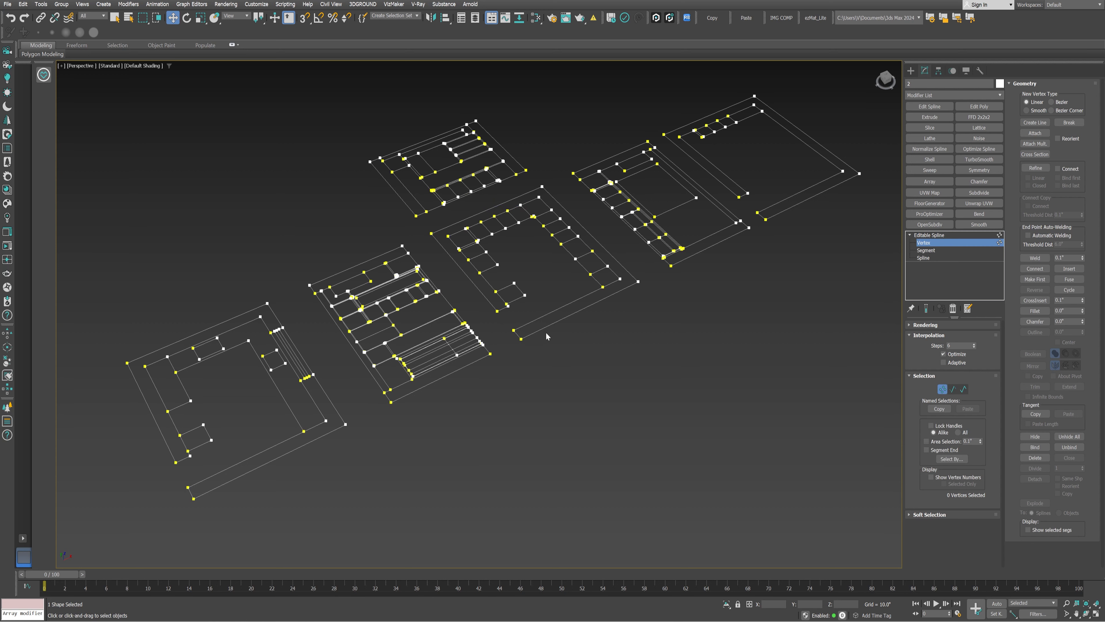
{"action": "left_click", "coordinate": [556, 323]}
{"action": "left_click", "coordinate": [610, 361]}
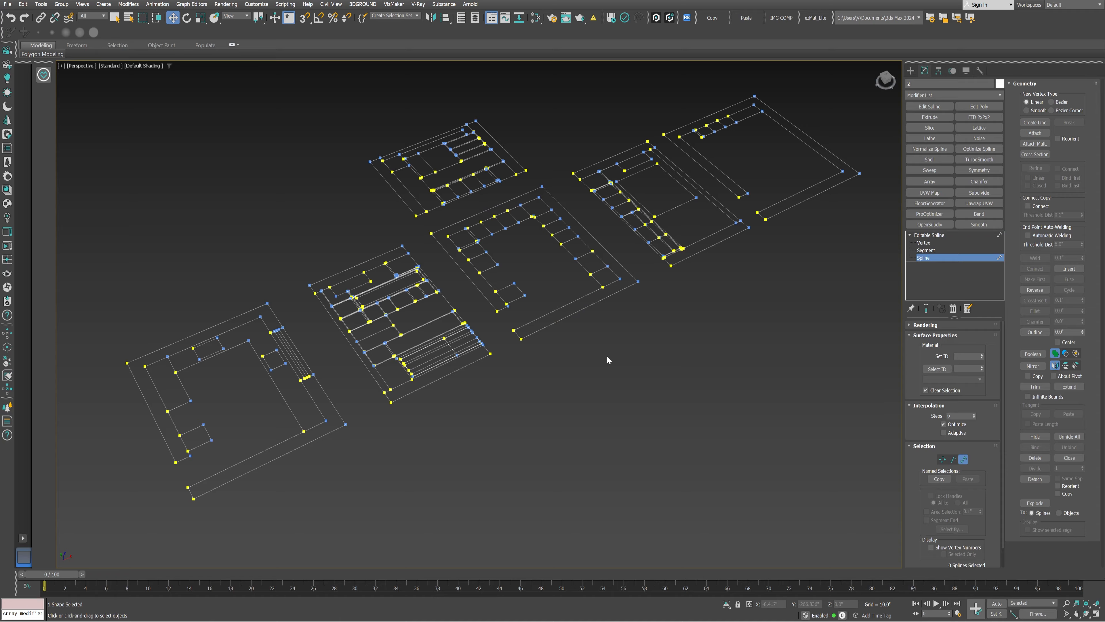
{"action": "key", "text": "1"}
{"action": "key", "text": "2"}
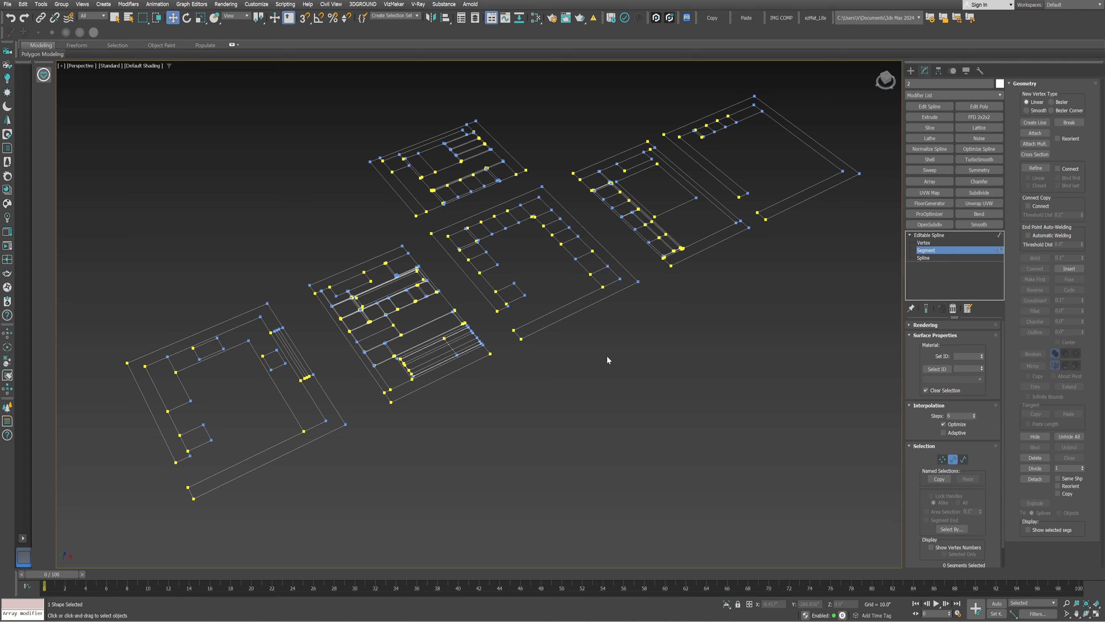
{"action": "key", "text": "3"}
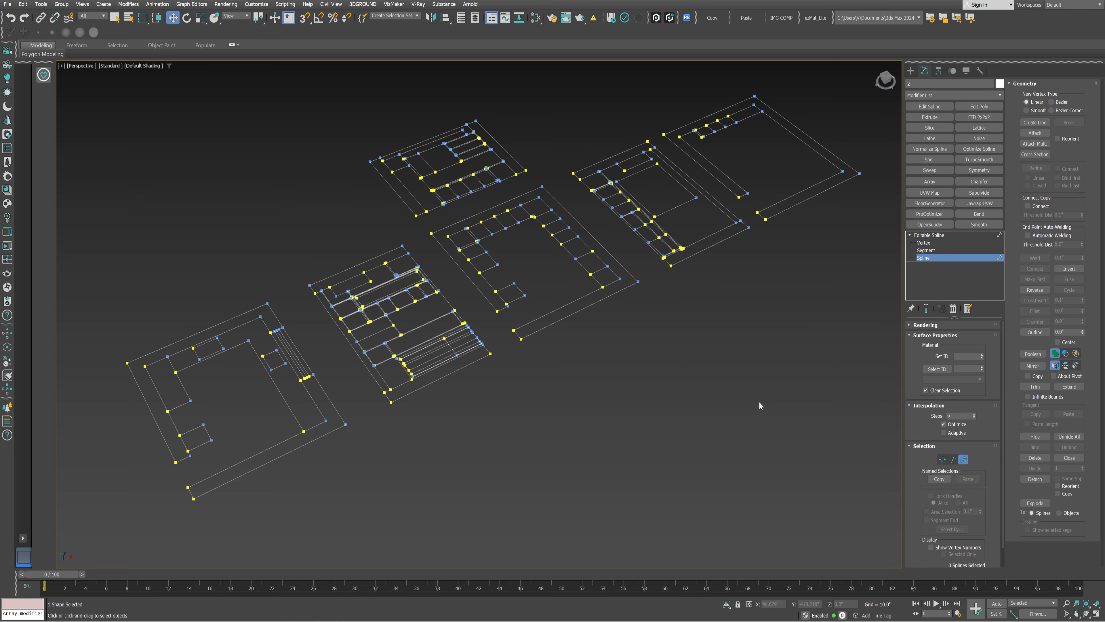
{"action": "key", "text": "t"}
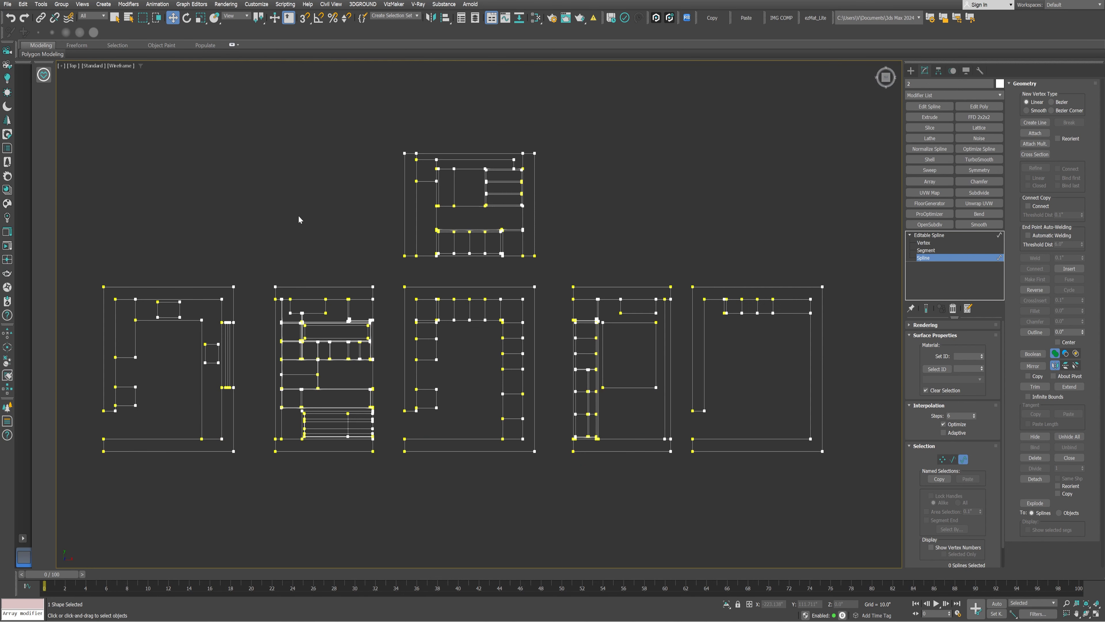
{"action": "left_click_drag", "start_coordinate": [120, 241], "coordinate": [273, 477]}
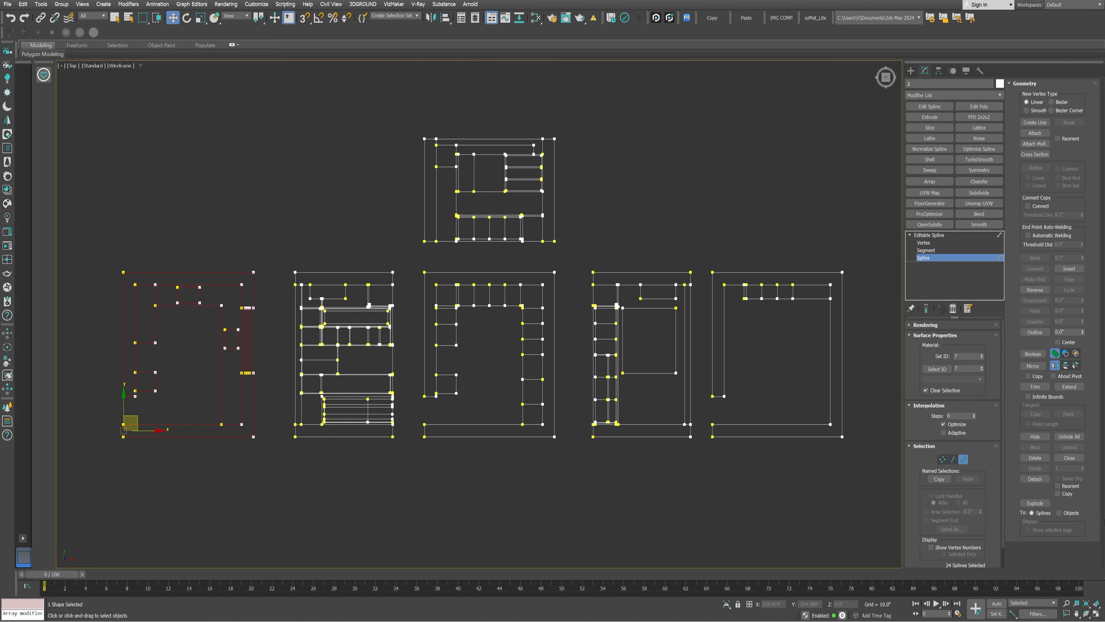
{"action": "left_click", "coordinate": [1039, 479]}
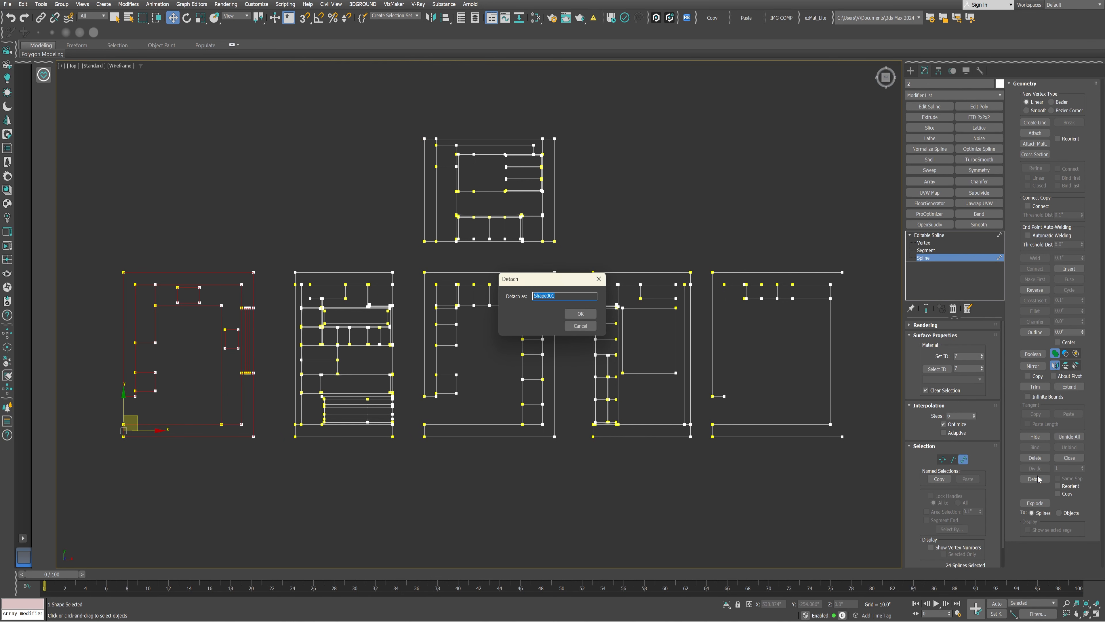
{"action": "key", "text": "Return"}
- Detach the elevation beside the leftmost plan and the central floor plan as two separate shapes
{"action": "left_click_drag", "start_coordinate": [409, 492], "coordinate": [409, 492]}
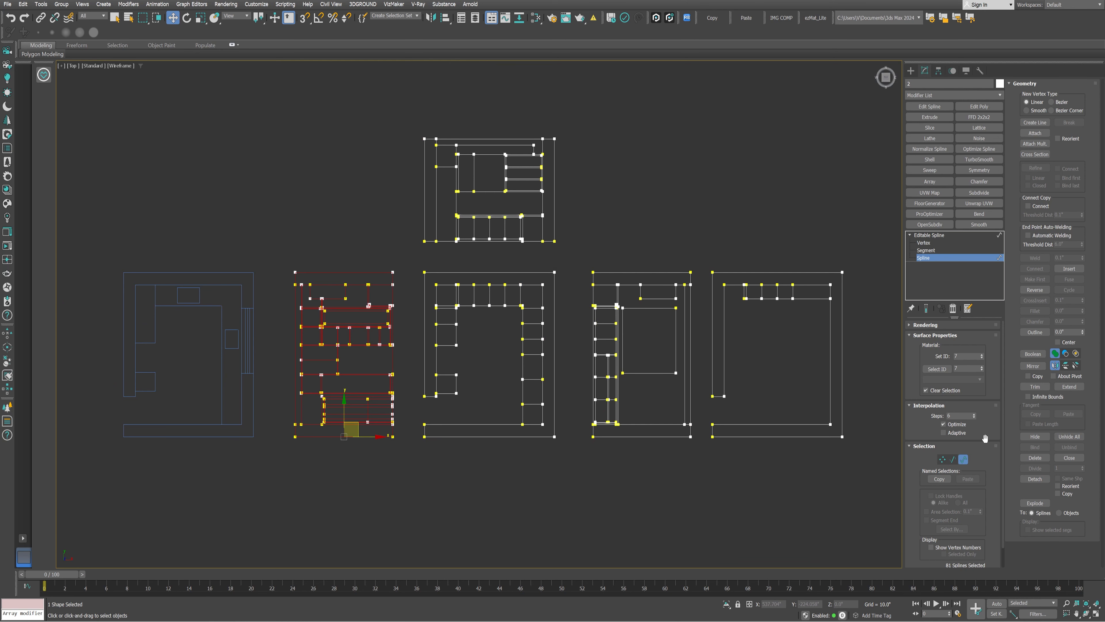
{"action": "left_click", "coordinate": [1034, 478]}
{"action": "key", "text": "Return"}
{"action": "left_click_drag", "start_coordinate": [560, 485], "coordinate": [560, 485]}
{"action": "left_click", "coordinate": [1035, 478]}
{"action": "key", "text": "Return"}
- Detach the elevation beyond the central plan and the rightmost floor plan as two separate shapes
{"action": "left_click_drag", "start_coordinate": [589, 247], "coordinate": [720, 487]}
{"action": "left_click", "coordinate": [1035, 479]}
{"action": "key", "text": "Return"}
{"action": "left_click_drag", "start_coordinate": [706, 242], "coordinate": [884, 500]}
{"action": "left_click", "coordinate": [1035, 478]}
{"action": "key", "text": "Return"}
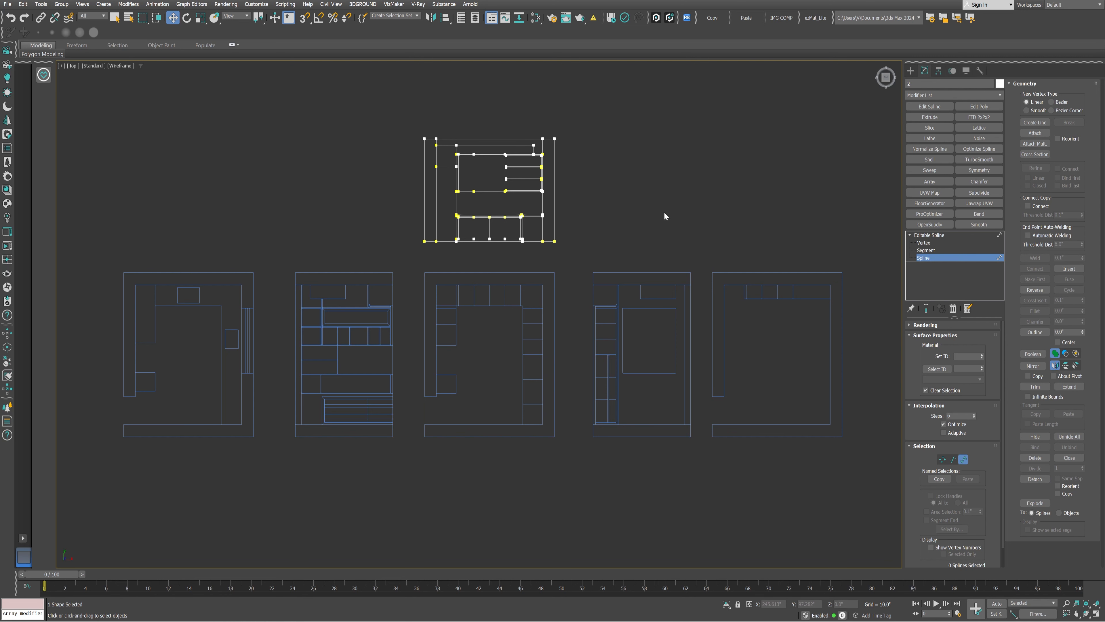
- Exit Spline editing and check in the Perspective view that the detached plans and elevations can be selected individually
{"action": "key", "text": "3"}
{"action": "key", "text": "alt+w"}
{"action": "left_click", "coordinate": [595, 403]}
{"action": "key", "text": "alt+w"}
{"action": "scroll", "coordinate": [595, 401], "scroll_direction": "down", "scroll_amount": 4}
{"action": "left_click", "coordinate": [567, 347]}
{"action": "middle_click_drag", "start_coordinate": [516, 289], "coordinate": [520, 264], "text": "alt"}
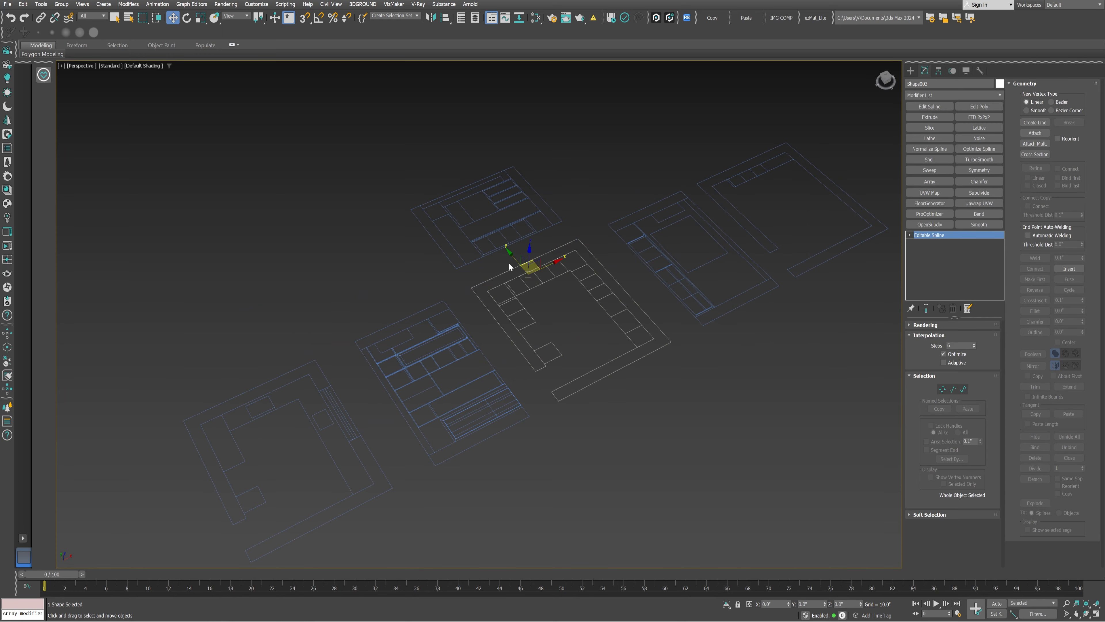
{"action": "left_click", "coordinate": [675, 274]}
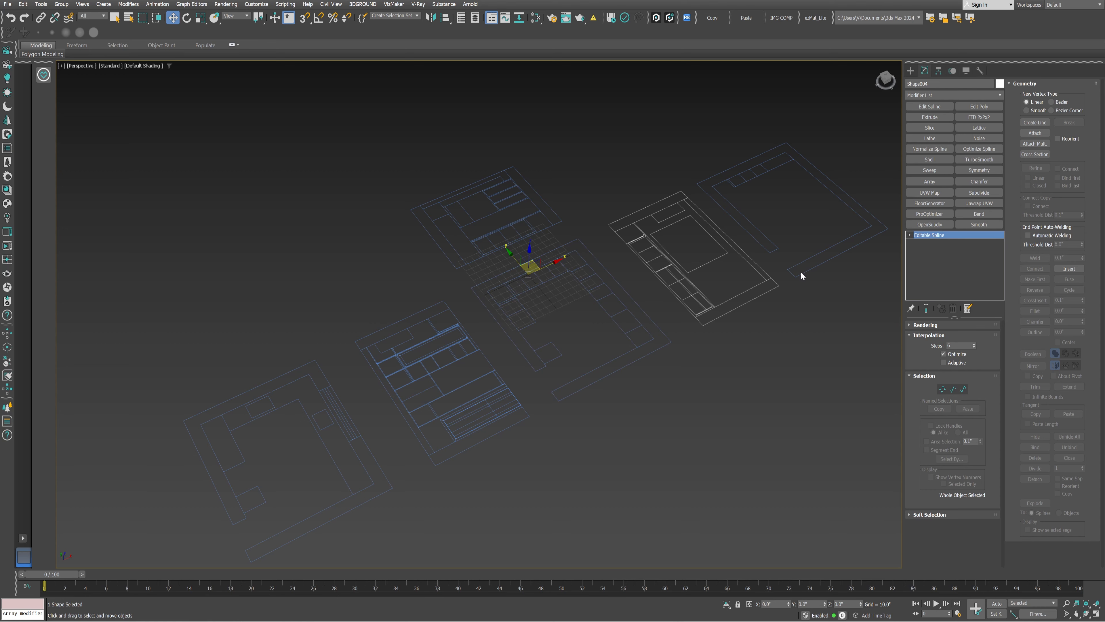
{"action": "left_click", "coordinate": [527, 233]}
- Center the pivots of all six plan and elevation shapes to their own objects using Affect Pivot Only, and deselect them
{"action": "scroll", "coordinate": [533, 223], "scroll_direction": "down", "scroll_amount": 5}
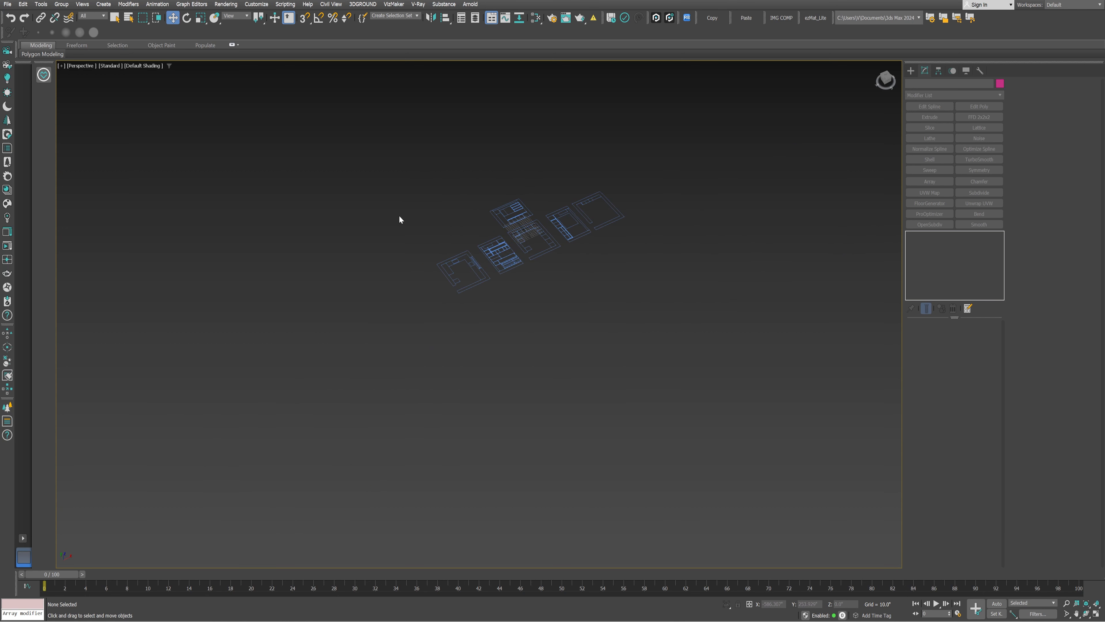
{"action": "left_click_drag", "start_coordinate": [417, 190], "coordinate": [644, 304]}
{"action": "scroll", "coordinate": [496, 196], "scroll_direction": "up", "scroll_amount": 4}
{"action": "middle_click_drag", "start_coordinate": [654, 280], "coordinate": [615, 275]}
{"action": "left_click", "coordinate": [938, 72]}
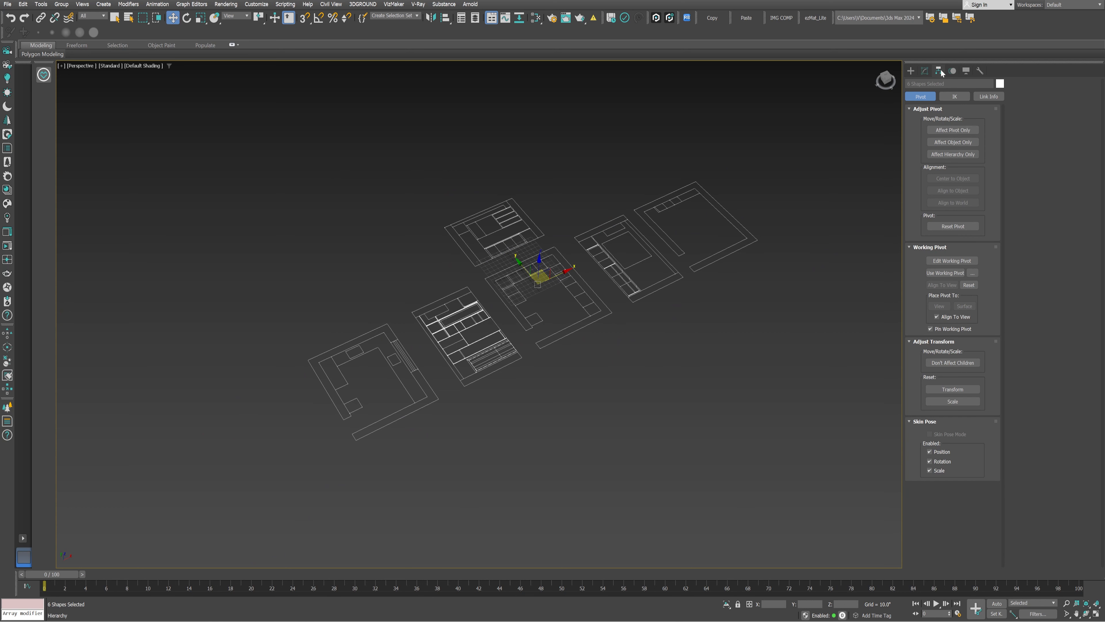
{"action": "left_click", "coordinate": [911, 72]}
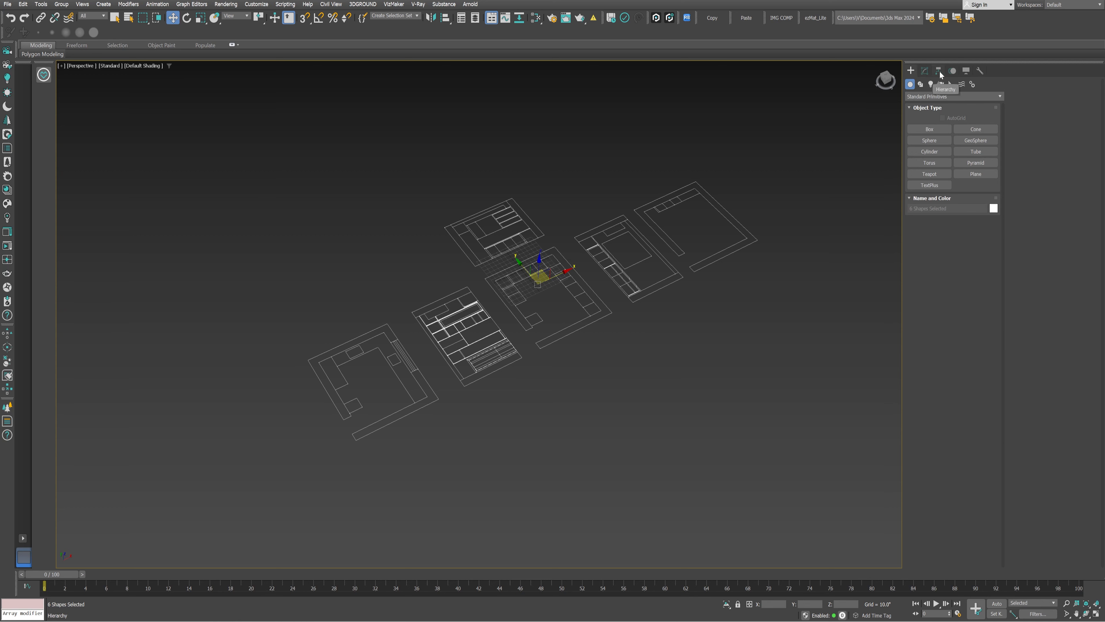
{"action": "left_click", "coordinate": [939, 72]}
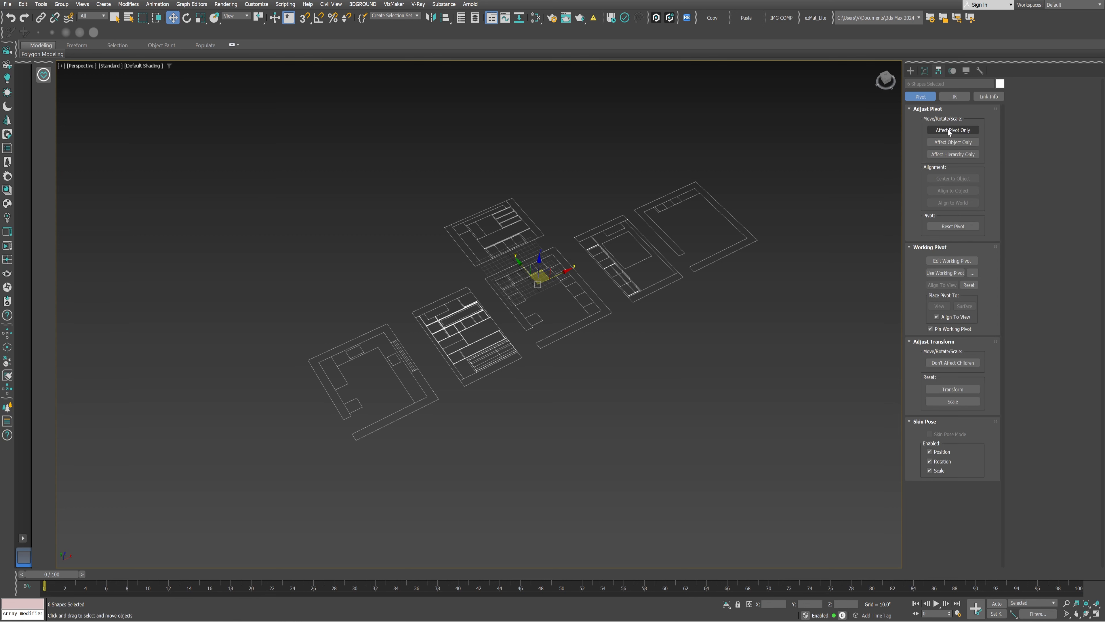
{"action": "left_click", "coordinate": [949, 130]}
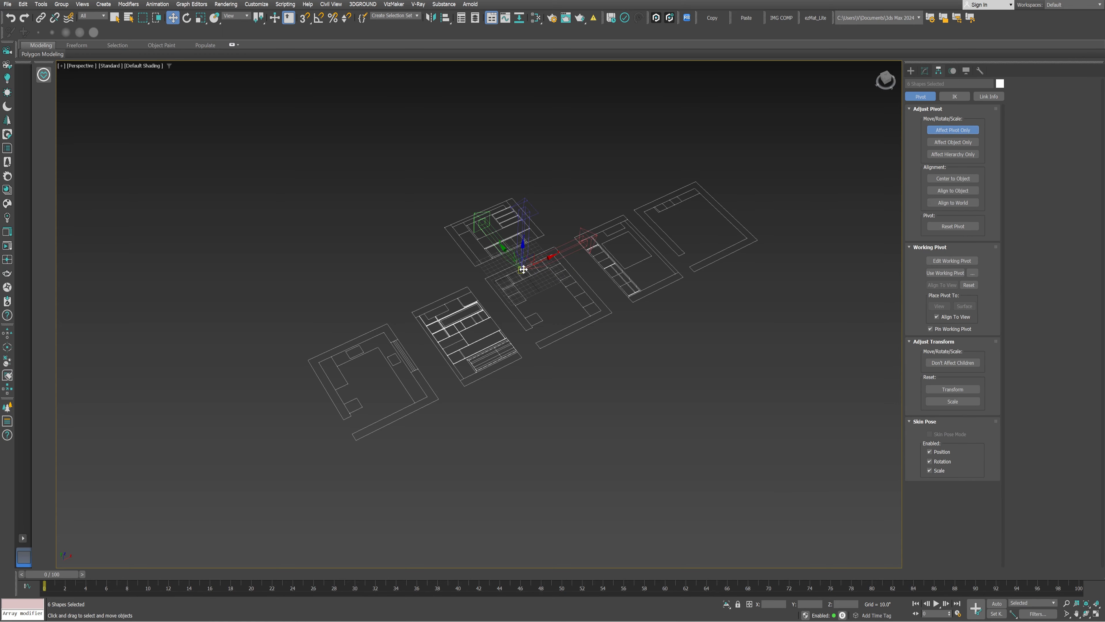
{"action": "scroll", "coordinate": [523, 270], "scroll_direction": "up", "scroll_amount": 5}
{"action": "scroll", "coordinate": [518, 273], "scroll_direction": "down", "scroll_amount": 5}
{"action": "middle_click_drag", "start_coordinate": [518, 273], "coordinate": [488, 264]}
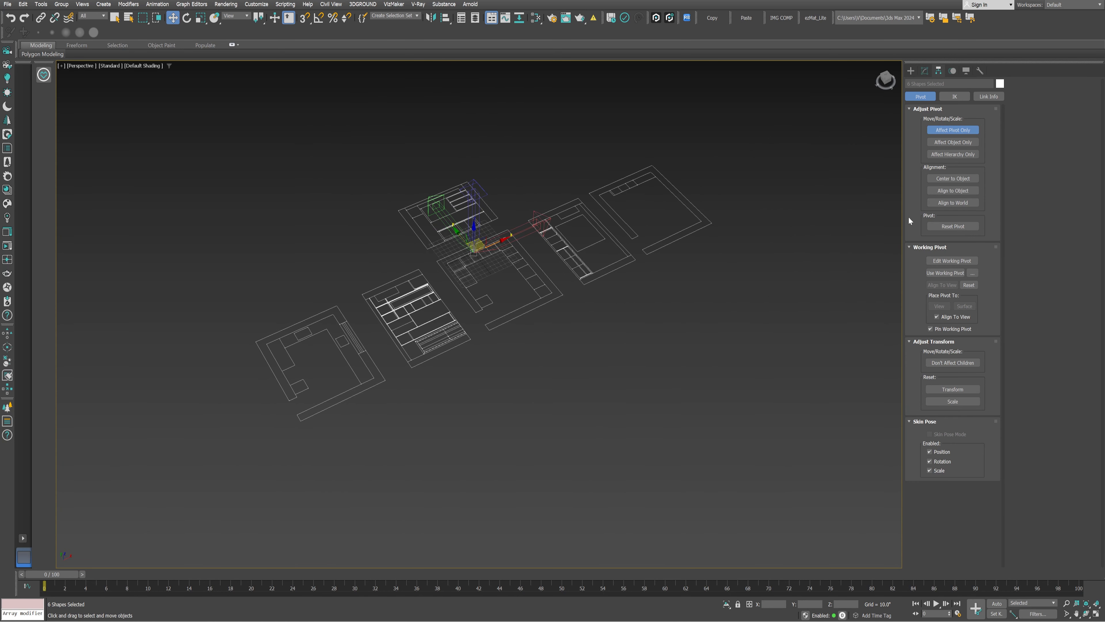
{"action": "left_click", "coordinate": [965, 179]}
{"action": "left_click", "coordinate": [950, 180]}
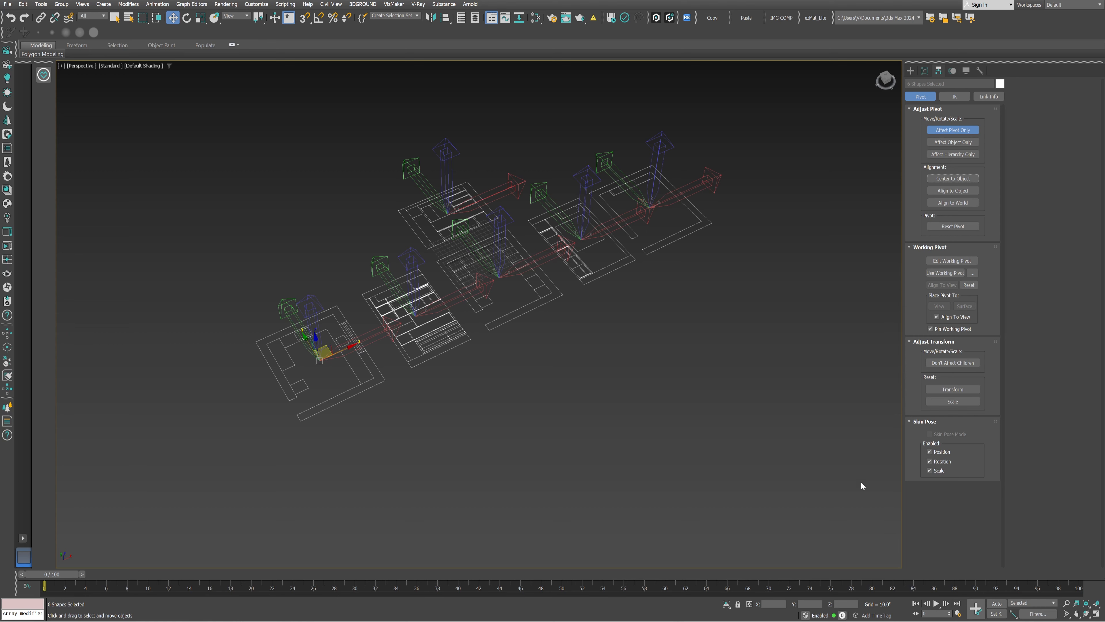
{"action": "left_click", "coordinate": [952, 131]}
{"action": "left_click", "coordinate": [592, 242]}
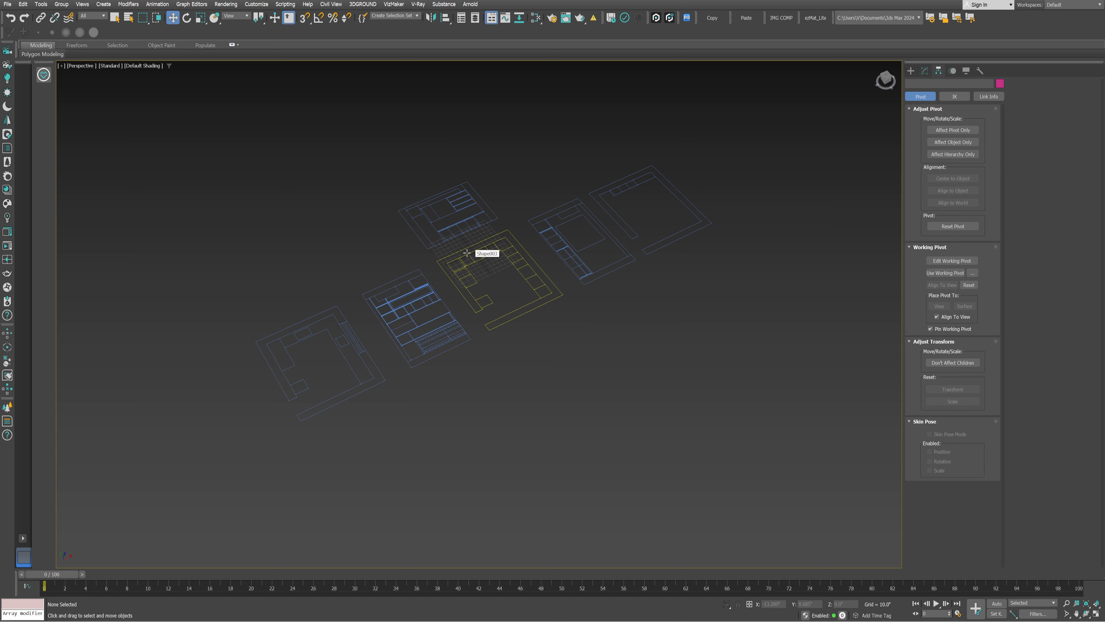
- Select the plan and elevation shapes one after another to check the pivot position of each
{"action": "left_click", "coordinate": [581, 270]}
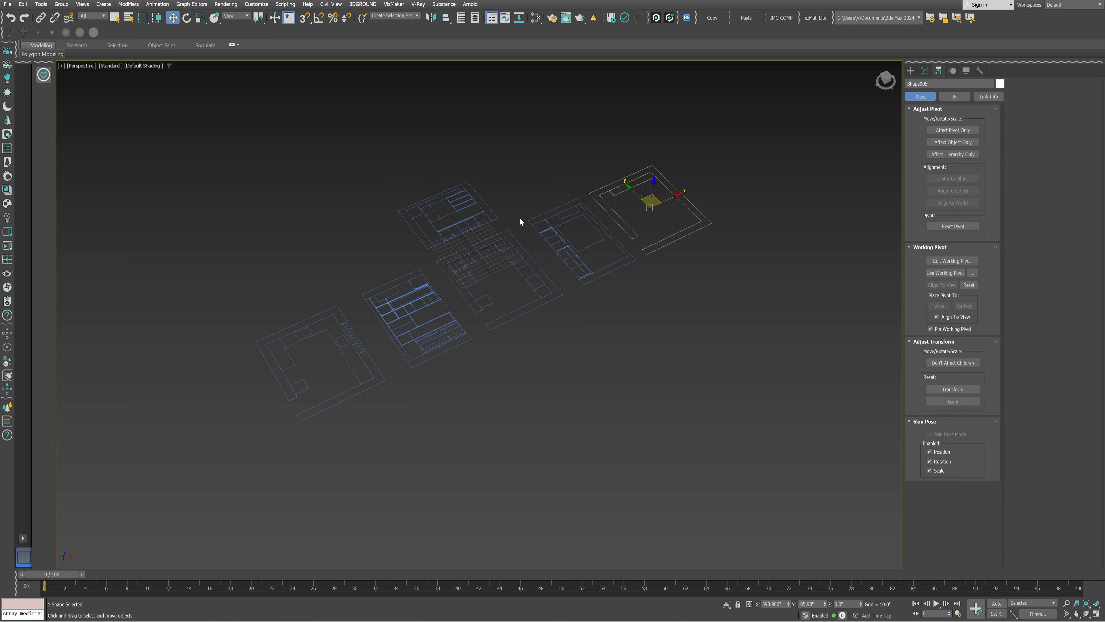
{"action": "left_click", "coordinate": [450, 216]}
{"action": "left_click", "coordinate": [427, 304]}
{"action": "left_click", "coordinate": [373, 357]}
{"action": "middle_click_drag", "start_coordinate": [506, 407], "coordinate": [520, 361], "text": "alt"}
{"action": "left_click", "coordinate": [545, 330]}
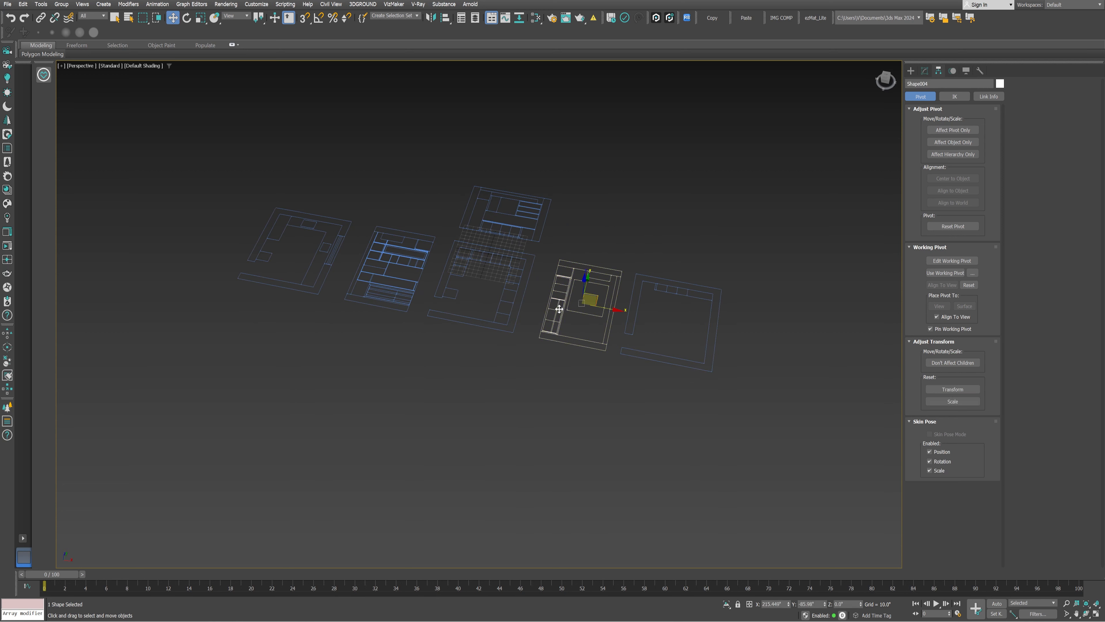
- In the Top view, use Affect Pivot Only with 2.5D snapping to move the pivot of the elevation beyond the central plan to its bottom edge
{"action": "scroll", "coordinate": [515, 234], "scroll_direction": "up", "scroll_amount": 5}
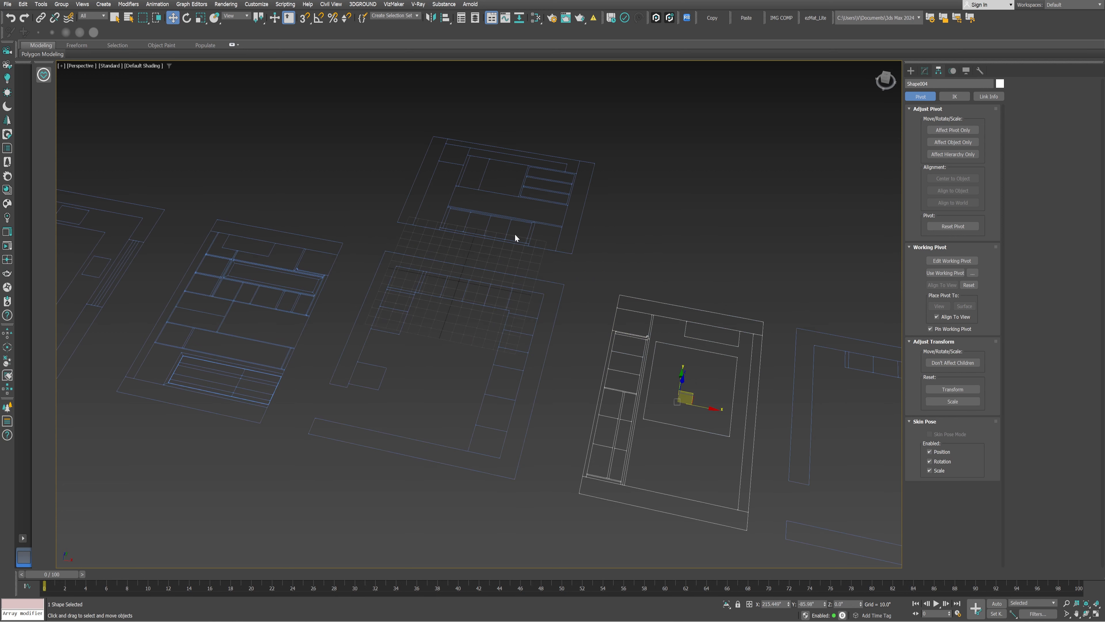
{"action": "left_click", "coordinate": [558, 251]}
{"action": "middle_click_drag", "start_coordinate": [548, 244], "coordinate": [453, 198], "text": "alt"}
{"action": "key", "text": "t"}
{"action": "key", "text": "z"}
{"action": "scroll", "coordinate": [468, 216], "scroll_direction": "down", "scroll_amount": 3}
{"action": "middle_click_drag", "start_coordinate": [494, 274], "coordinate": [503, 219]}
{"action": "scroll", "coordinate": [502, 223], "scroll_direction": "down", "scroll_amount": 5}
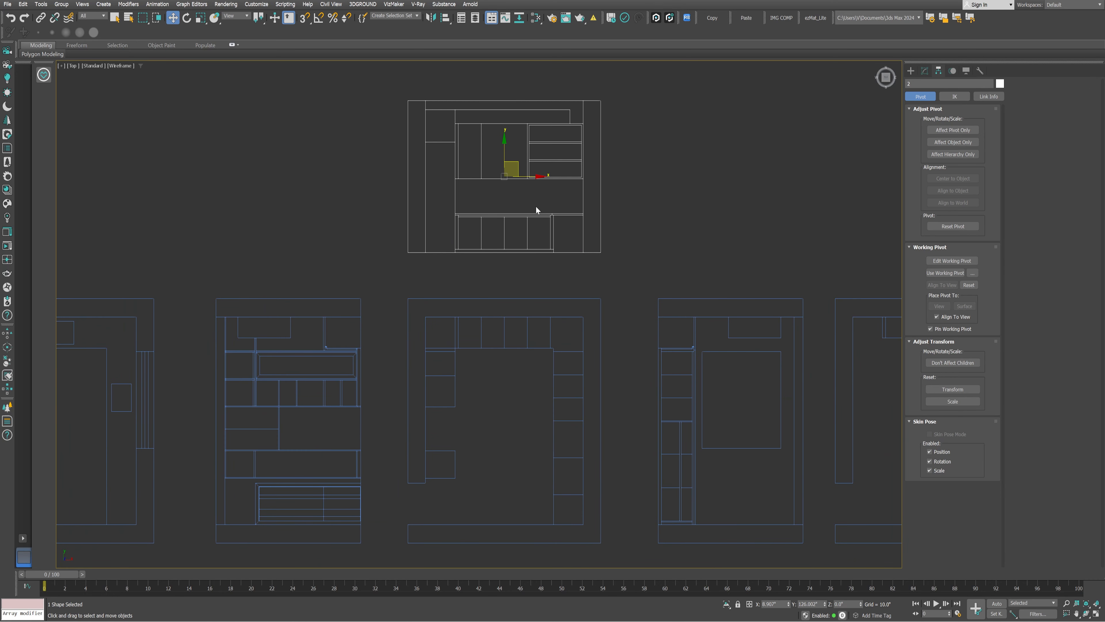
{"action": "middle_click_drag", "start_coordinate": [608, 213], "coordinate": [602, 214]}
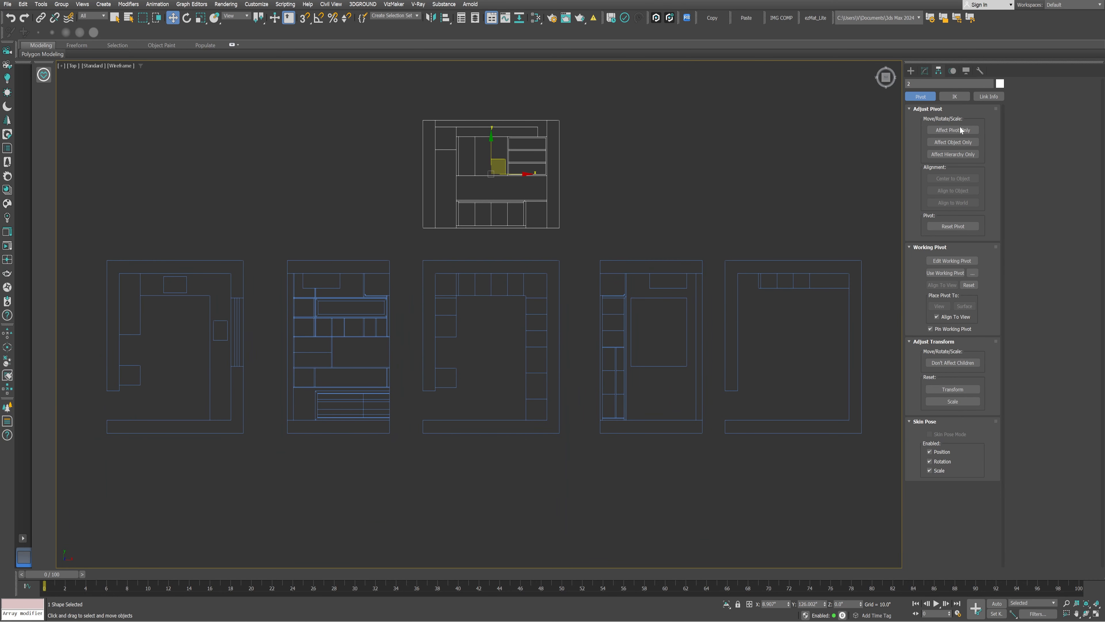
{"action": "left_click", "coordinate": [953, 130]}
{"action": "left_click", "coordinate": [305, 18]}
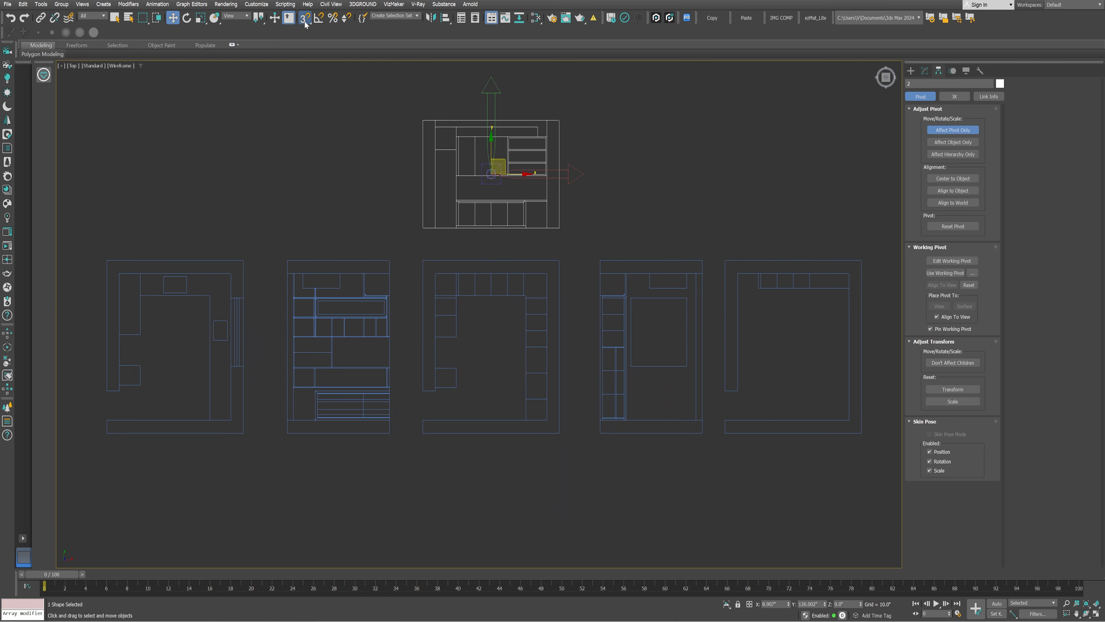
{"action": "left_click_drag", "start_coordinate": [305, 20], "coordinate": [306, 48]}
{"action": "left_click_drag", "start_coordinate": [491, 144], "coordinate": [561, 229]}
- Snap the pivots of the two side elevations to their edges facing the central plan, exit pivot editing and deselect
{"action": "left_click", "coordinate": [355, 335]}
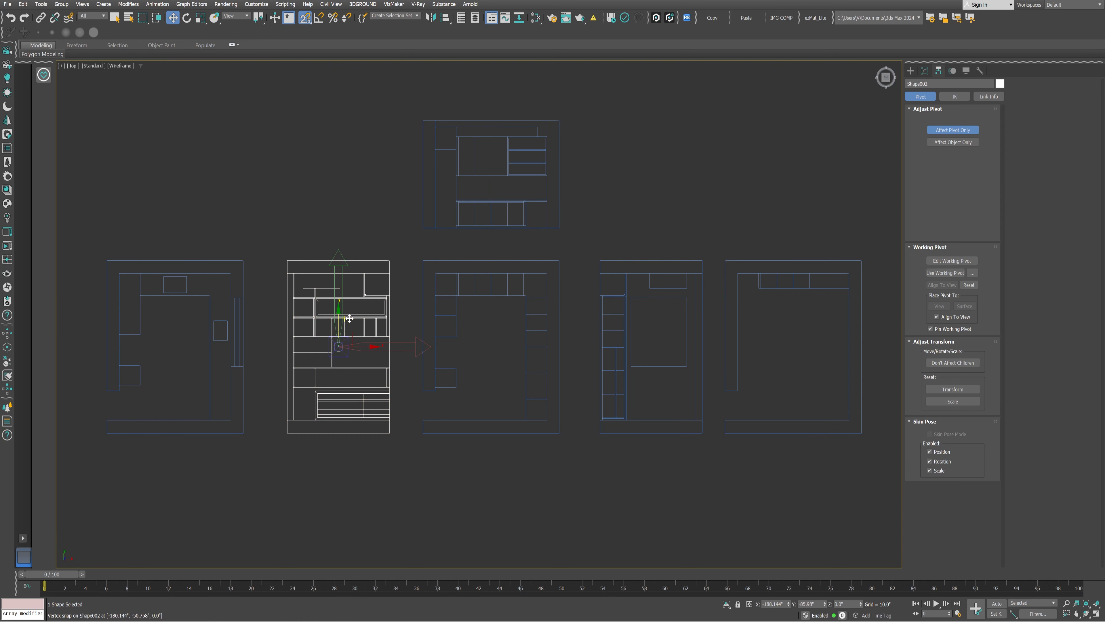
{"action": "left_click_drag", "start_coordinate": [362, 347], "coordinate": [395, 365]}
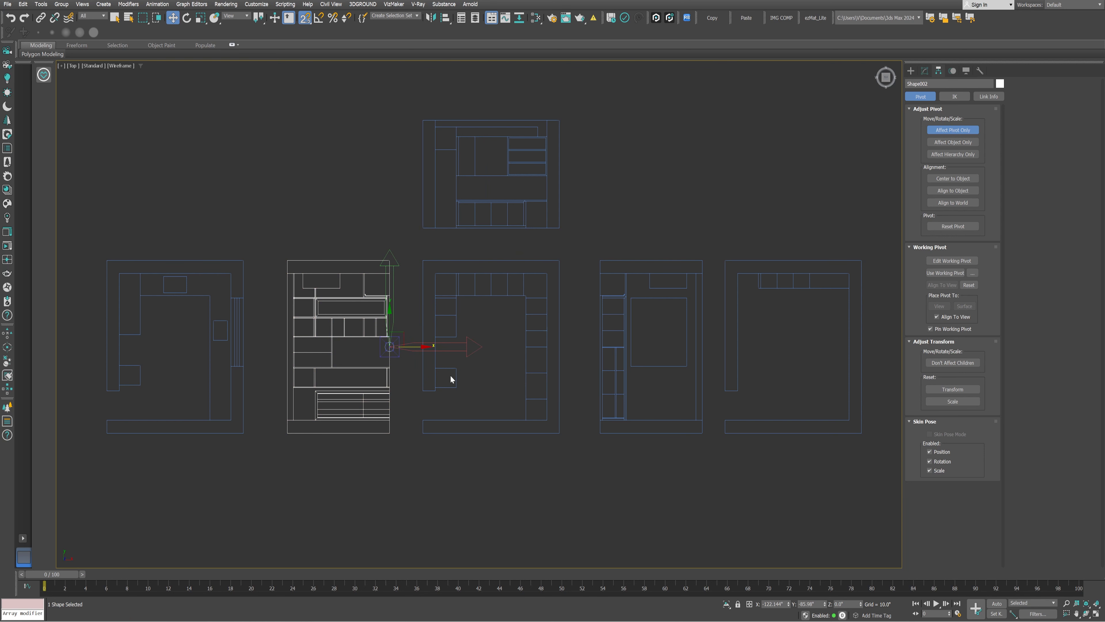
{"action": "left_click", "coordinate": [624, 350]}
{"action": "scroll", "coordinate": [657, 349], "scroll_direction": "up", "scroll_amount": 2}
{"action": "left_click_drag", "start_coordinate": [676, 347], "coordinate": [580, 301]}
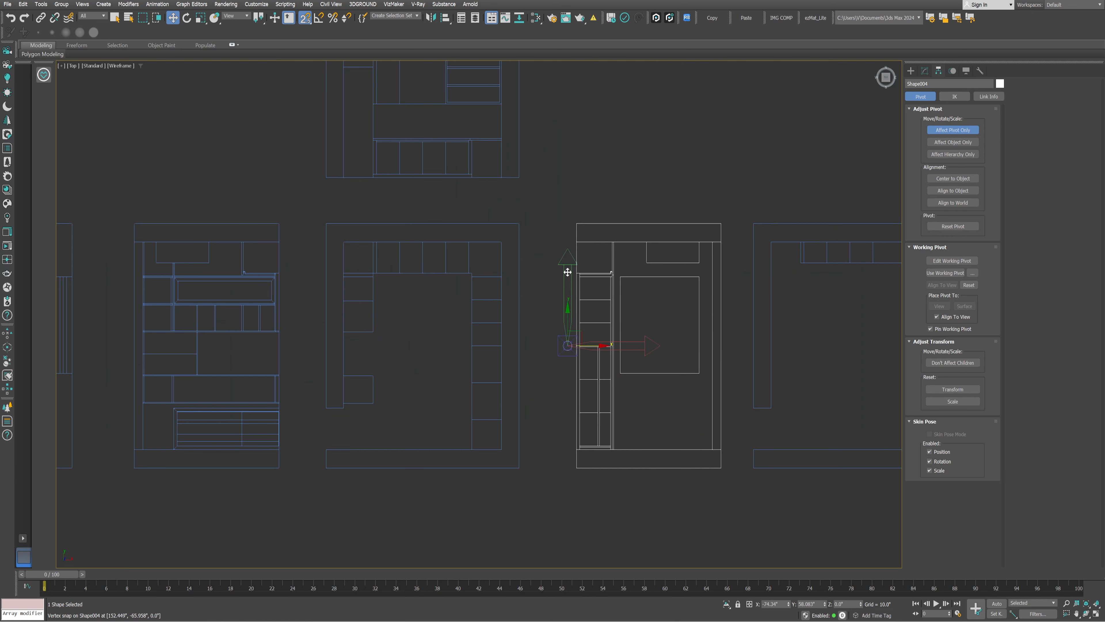
{"action": "scroll", "coordinate": [579, 319], "scroll_direction": "down", "scroll_amount": 3}
{"action": "scroll", "coordinate": [556, 308], "scroll_direction": "down", "scroll_amount": 2}
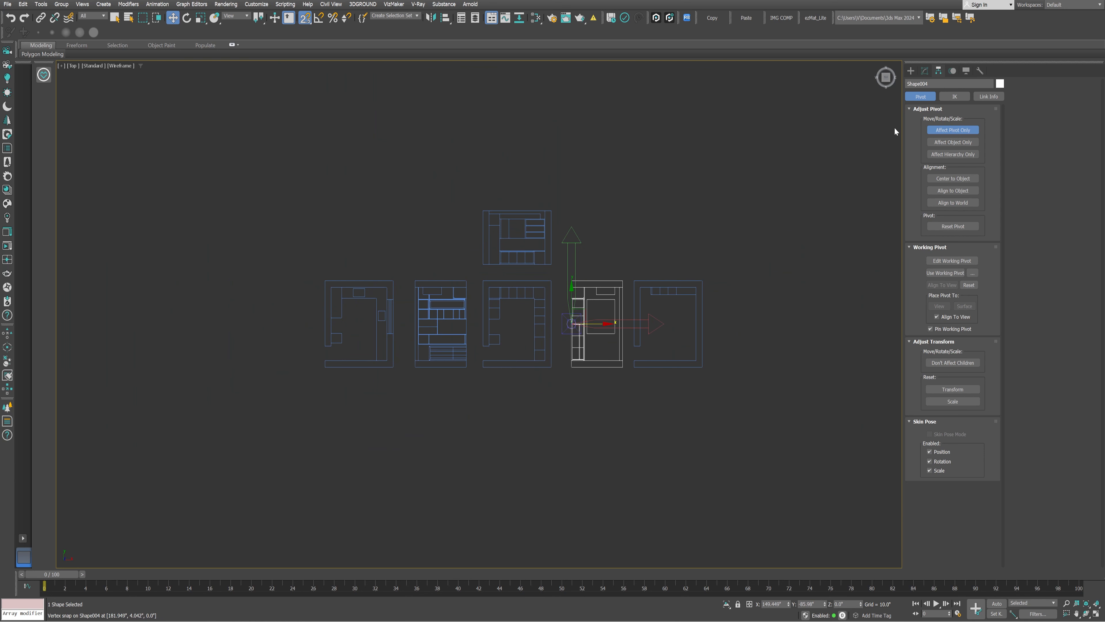
{"action": "left_click", "coordinate": [973, 130]}
{"action": "left_click", "coordinate": [464, 203]}
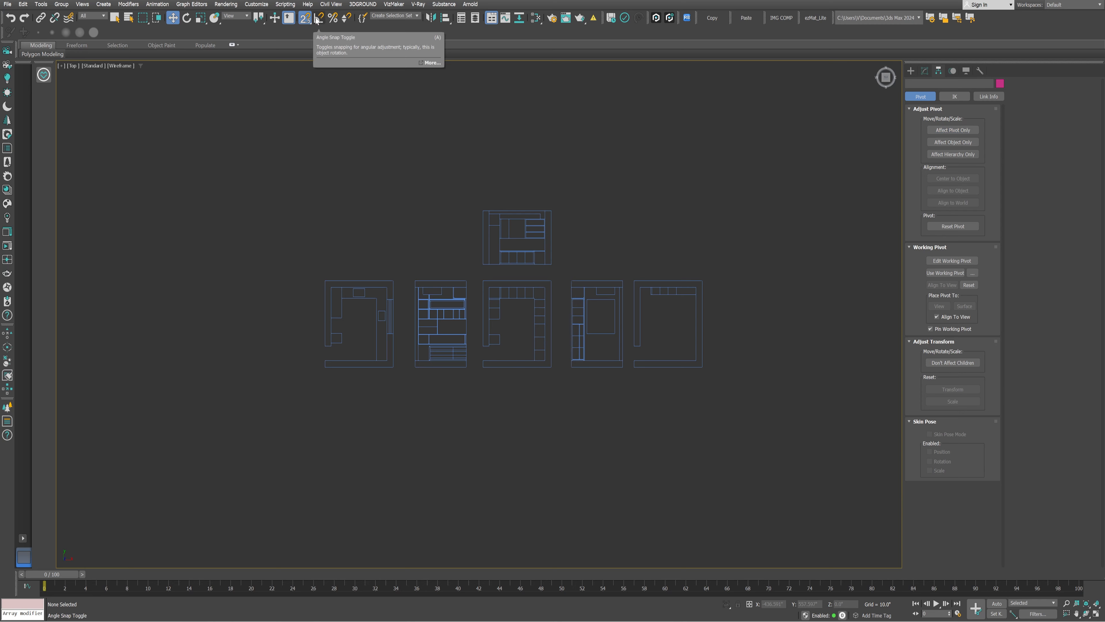
- In the Perspective view, activate Rotate for the elevation beyond the central plan, with angle snapping on and vertex snapping off
{"action": "key", "text": "a"}
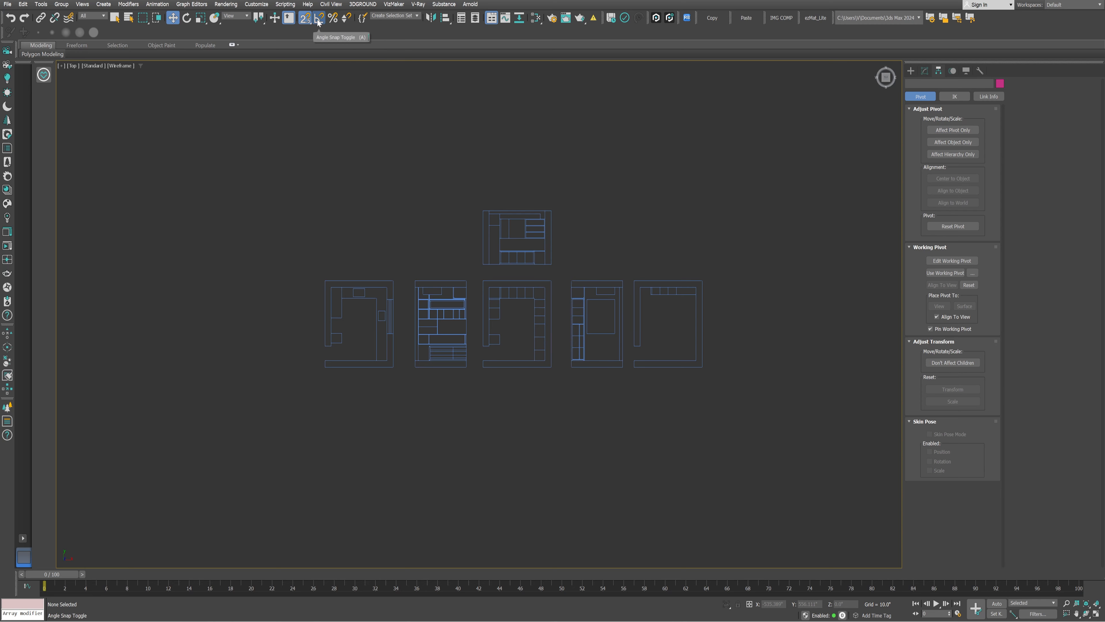
{"action": "left_click", "coordinate": [500, 244]}
{"action": "key", "text": "alt+w"}
{"action": "key", "text": "alt+w"}
{"action": "key", "text": "z"}
{"action": "scroll", "coordinate": [474, 302], "scroll_direction": "down", "scroll_amount": 6}
{"action": "mouse_move", "coordinate": [464, 306]}
{"action": "middle_mouse_down", "text": "alt"}
{"action": "mouse_move", "coordinate": [505, 308]}
{"action": "mouse_move", "coordinate": [463, 286]}
{"action": "middle_mouse_up", "text": "alt"}
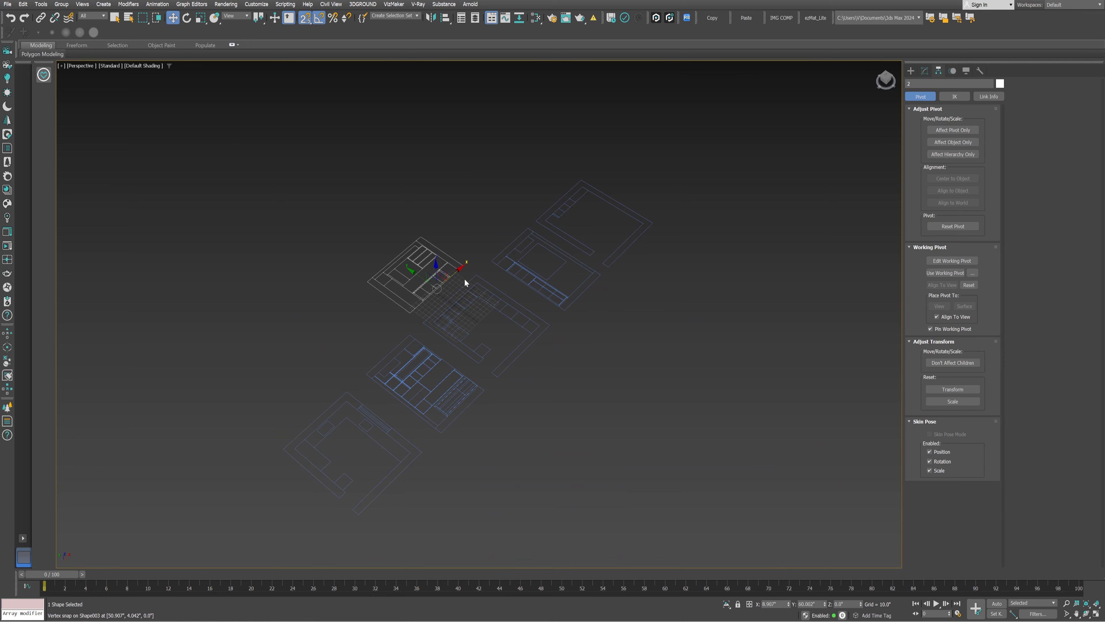
{"action": "left_click", "coordinate": [188, 20]}
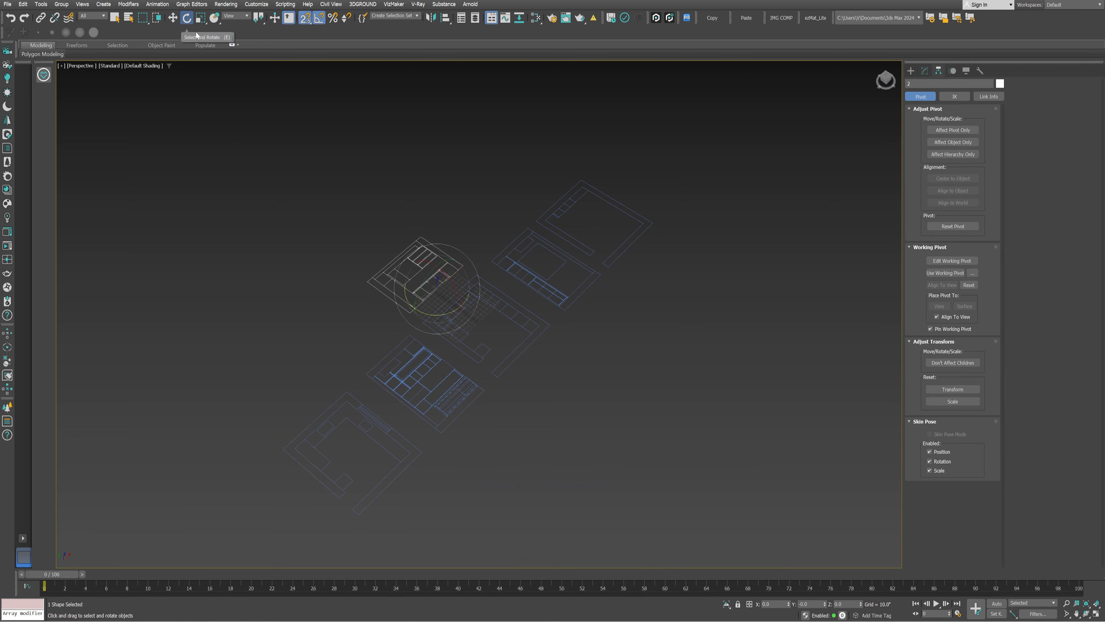
{"action": "key", "text": "a"}
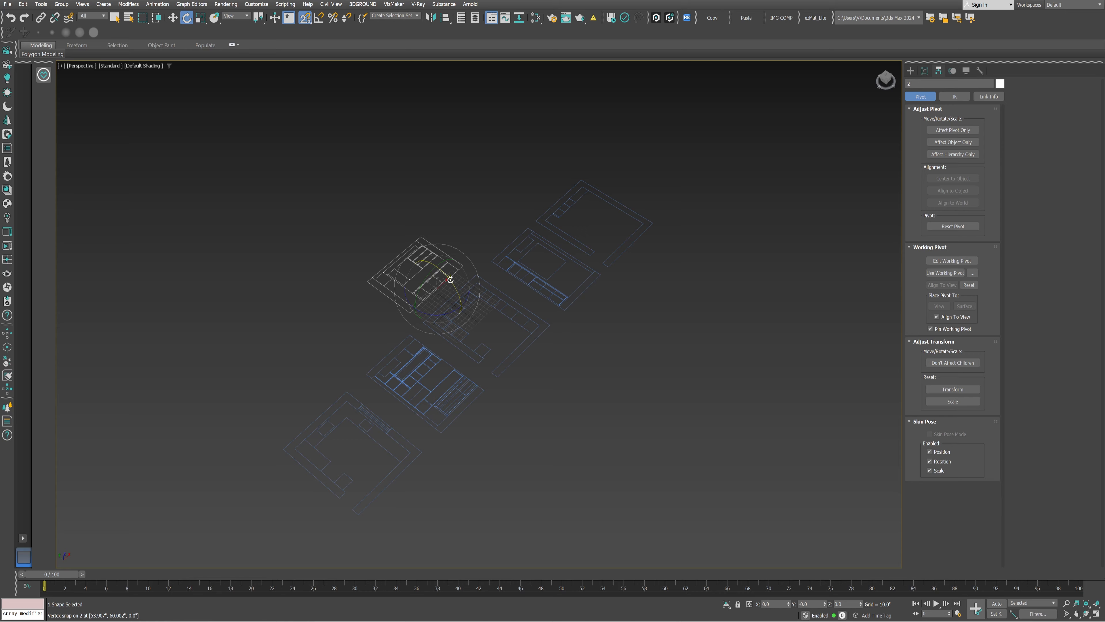
{"action": "key", "text": "s"}
{"action": "key", "text": "a"}
{"action": "scroll", "coordinate": [441, 274], "scroll_direction": "up", "scroll_amount": 2}
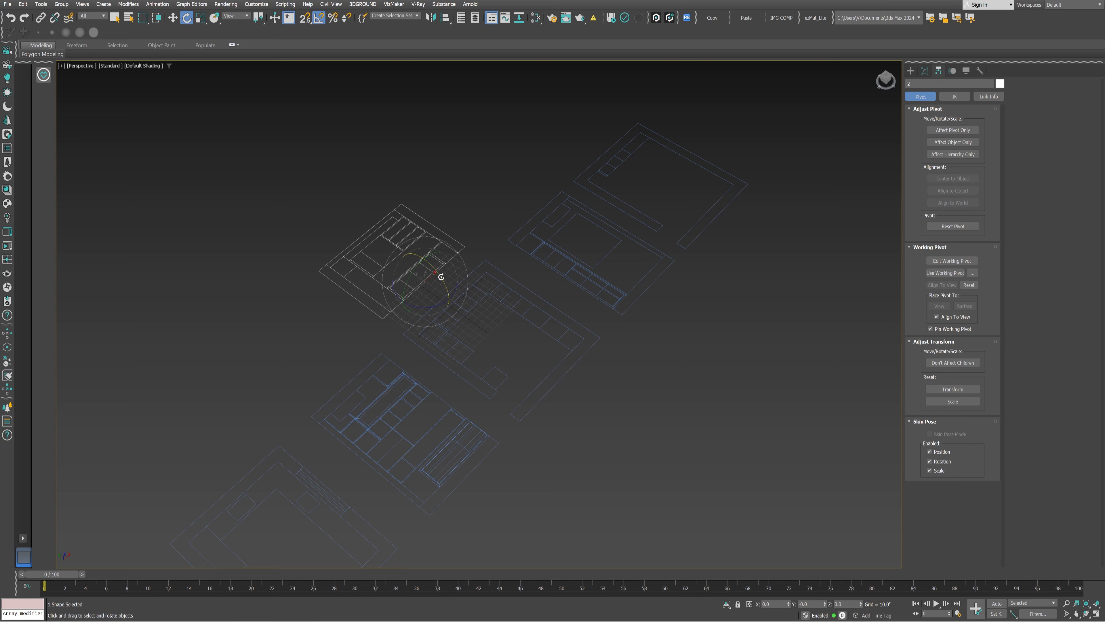
{"action": "right_click", "coordinate": [319, 18]}
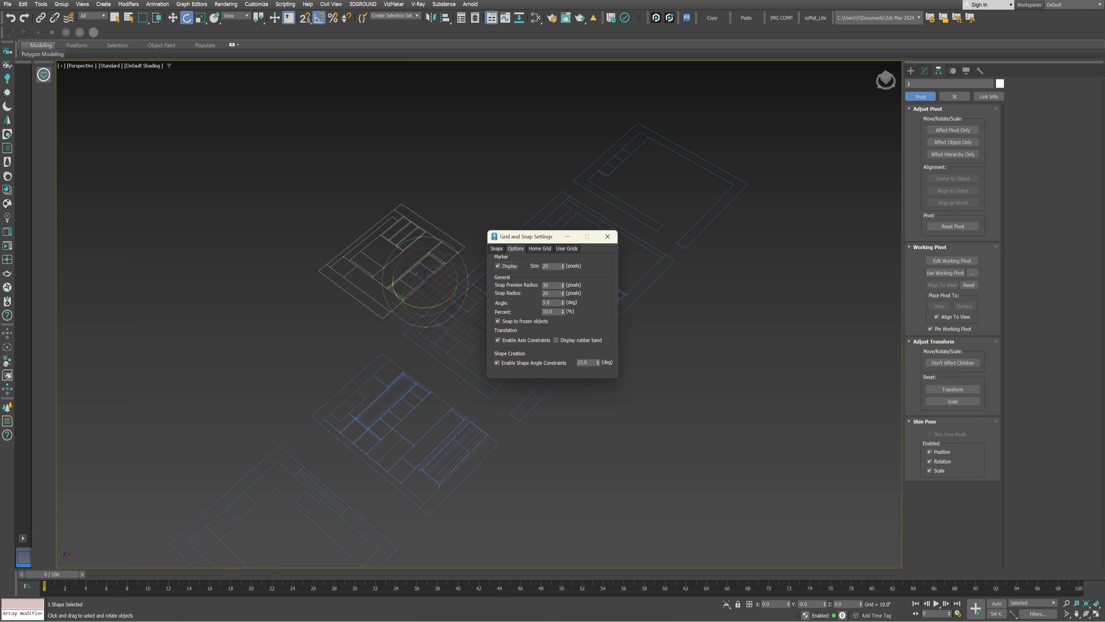
{"action": "left_click", "coordinate": [608, 236]}
{"action": "left_click_drag", "start_coordinate": [432, 265], "coordinate": [438, 271]}
{"action": "key", "text": "ctrl+z"}
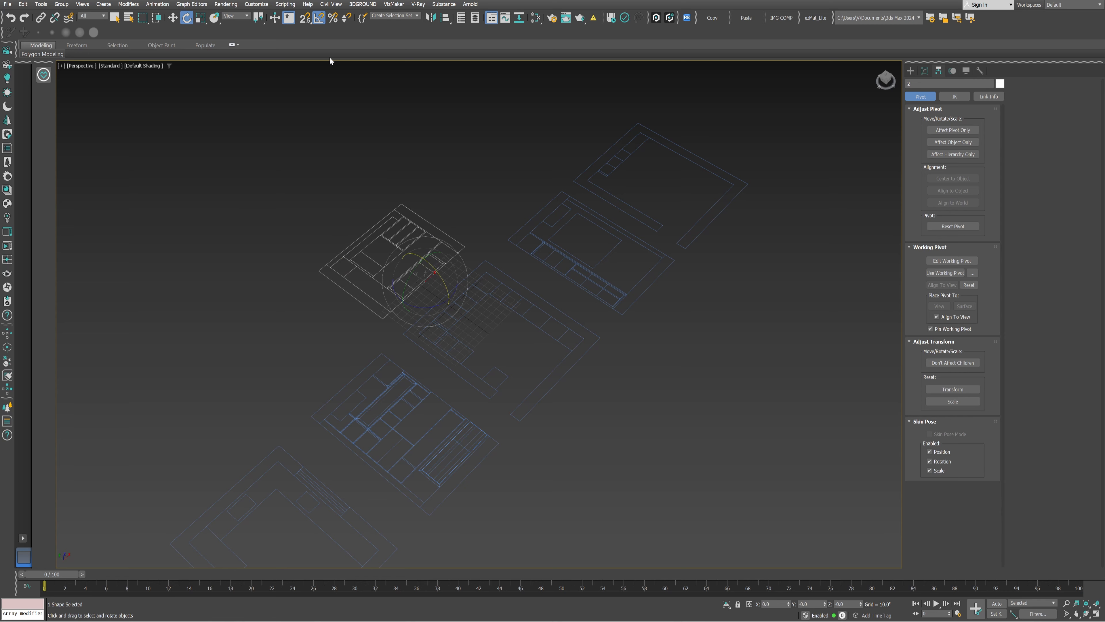
- Set the angle snap increment to 45 degrees and rotate the elevation beyond the central plan upright about its bottom edge
{"action": "right_click", "coordinate": [318, 18]}
{"action": "double_click", "coordinate": [552, 303]}
{"action": "type", "text": "9"}
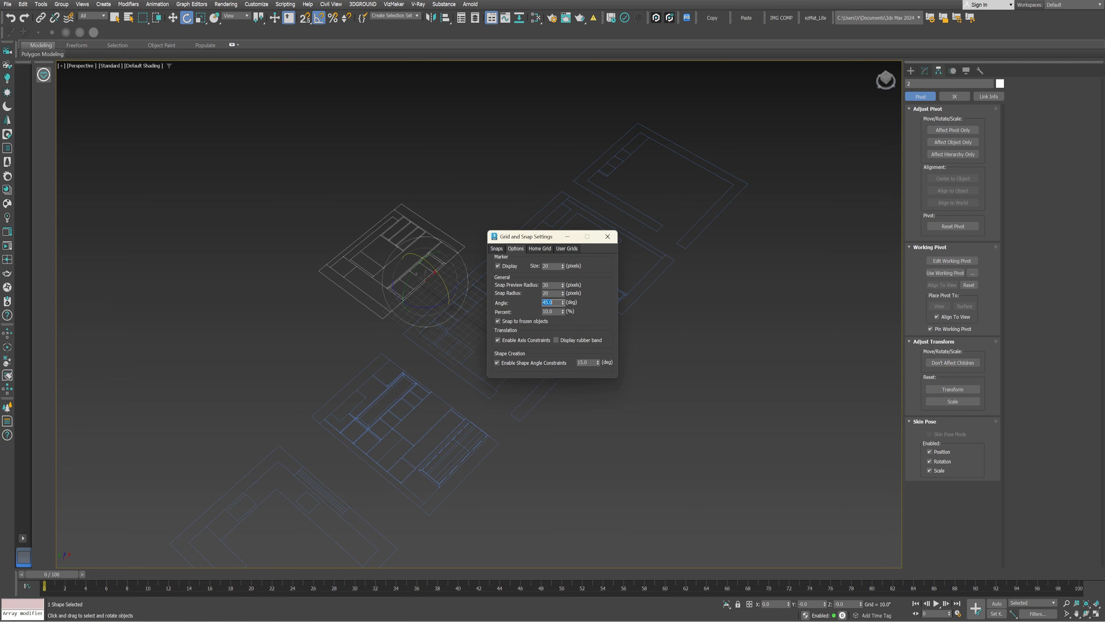
{"action": "left_click", "coordinate": [607, 236]}
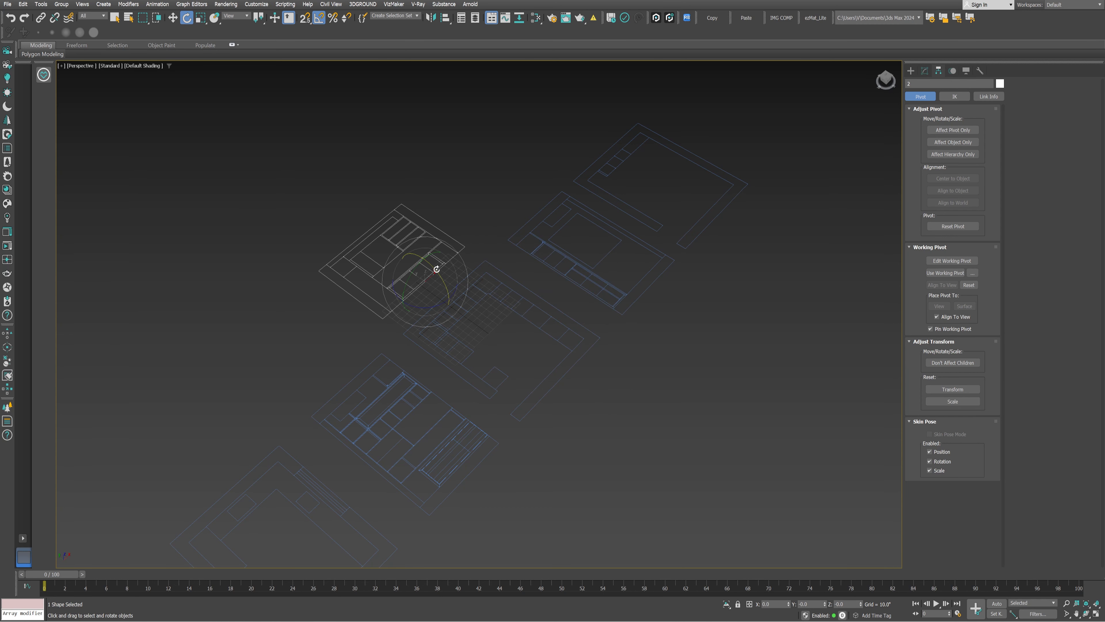
{"action": "left_click_drag", "start_coordinate": [432, 265], "coordinate": [486, 317]}
{"action": "middle_click_drag", "start_coordinate": [486, 316], "coordinate": [451, 309], "text": "alt"}
- Rotate the two side elevations 90 degrees upright about their inner edges, deselect them and save the scene
{"action": "left_click", "coordinate": [319, 365]}
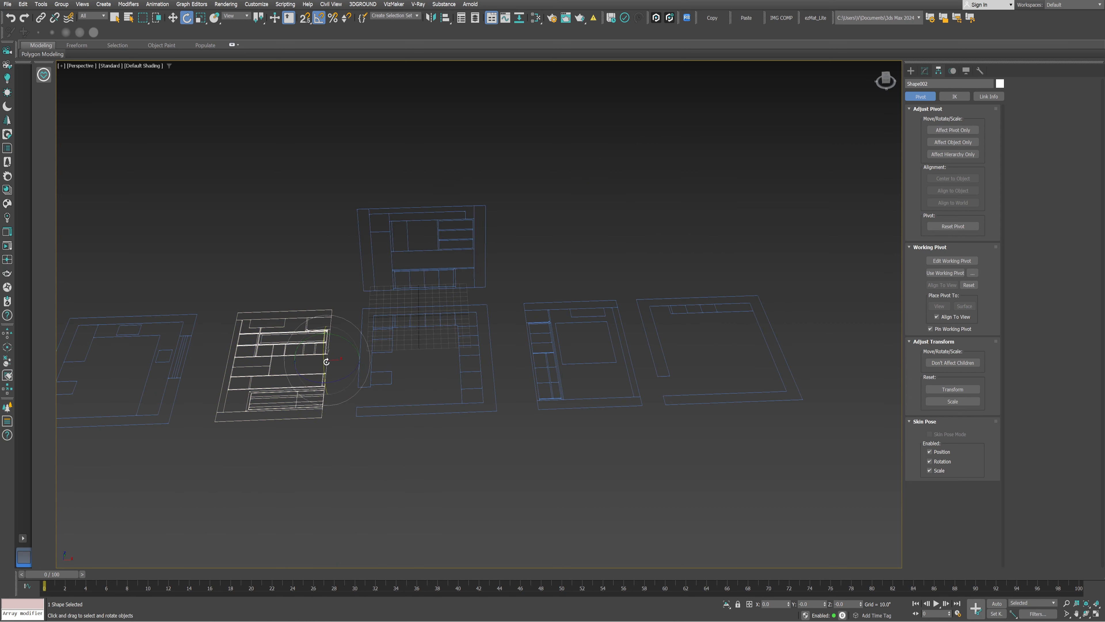
{"action": "left_click_drag", "start_coordinate": [333, 332], "coordinate": [345, 342]}
{"action": "left_click", "coordinate": [546, 345]}
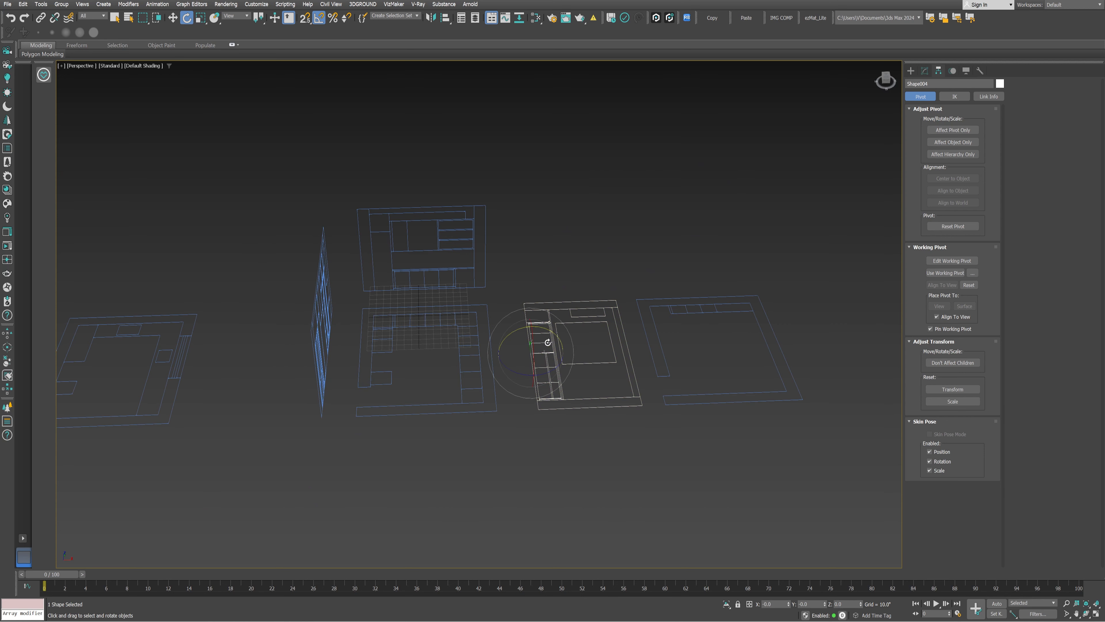
{"action": "left_click_drag", "start_coordinate": [545, 332], "coordinate": [542, 305]}
{"action": "left_click", "coordinate": [583, 264]}
{"action": "middle_click_drag", "start_coordinate": [583, 264], "coordinate": [382, 303], "text": "alt"}
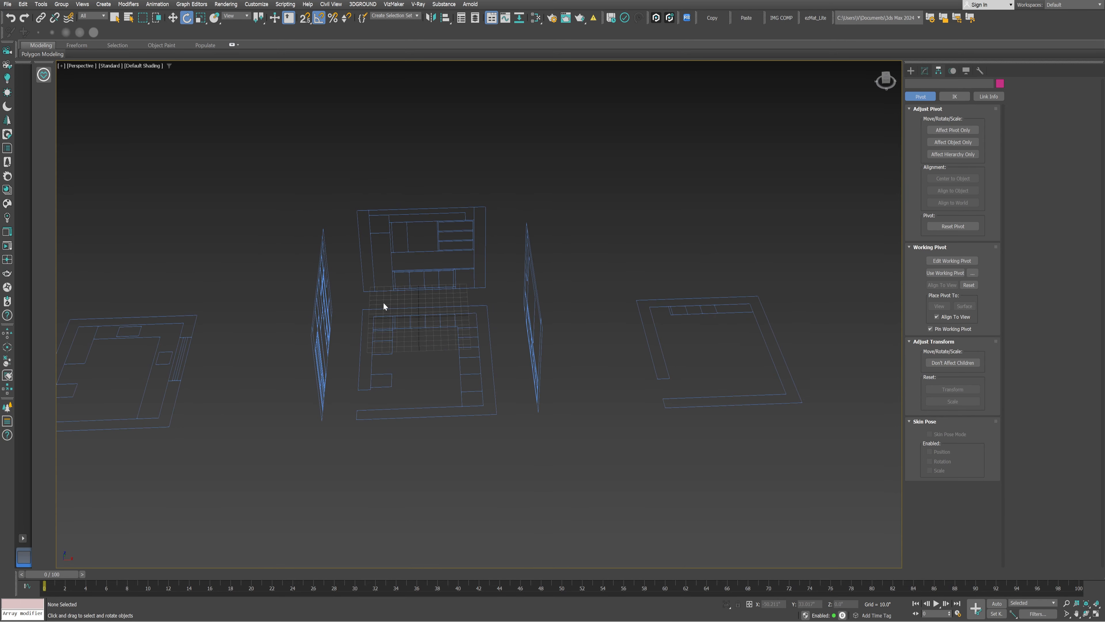
{"action": "key", "text": "ctrl+s"}
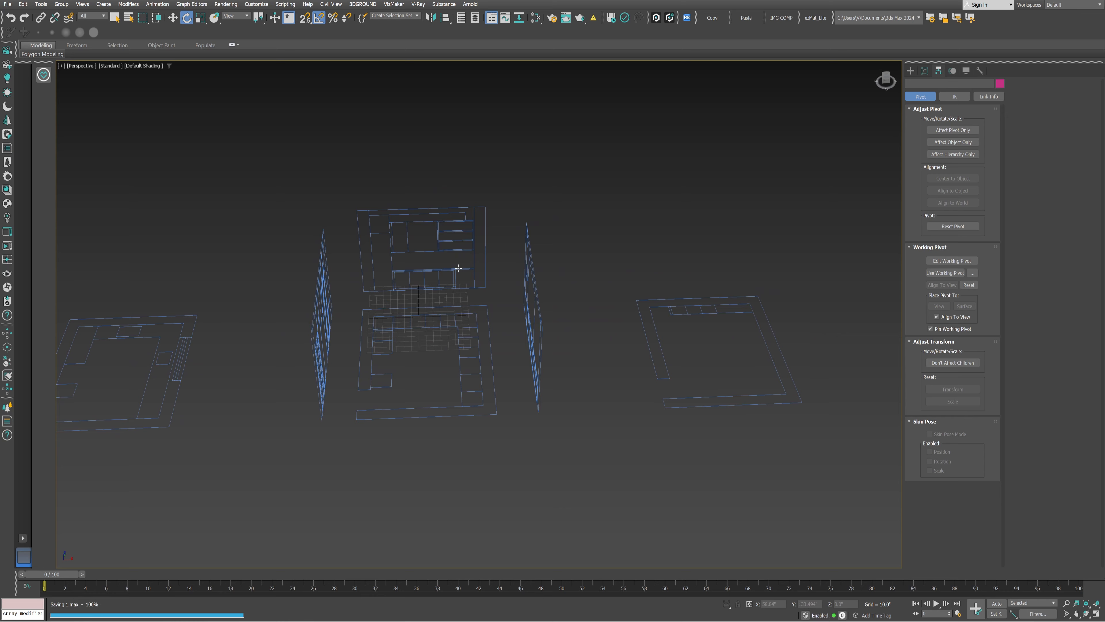
- Inspect the three standing elevations around the central plan from several angles and save the scene
{"action": "middle_click_drag", "start_coordinate": [458, 269], "coordinate": [420, 298], "text": "alt"}
{"action": "middle_click_drag", "start_coordinate": [315, 261], "coordinate": [342, 280], "text": "alt"}
{"action": "left_click", "coordinate": [342, 280]}
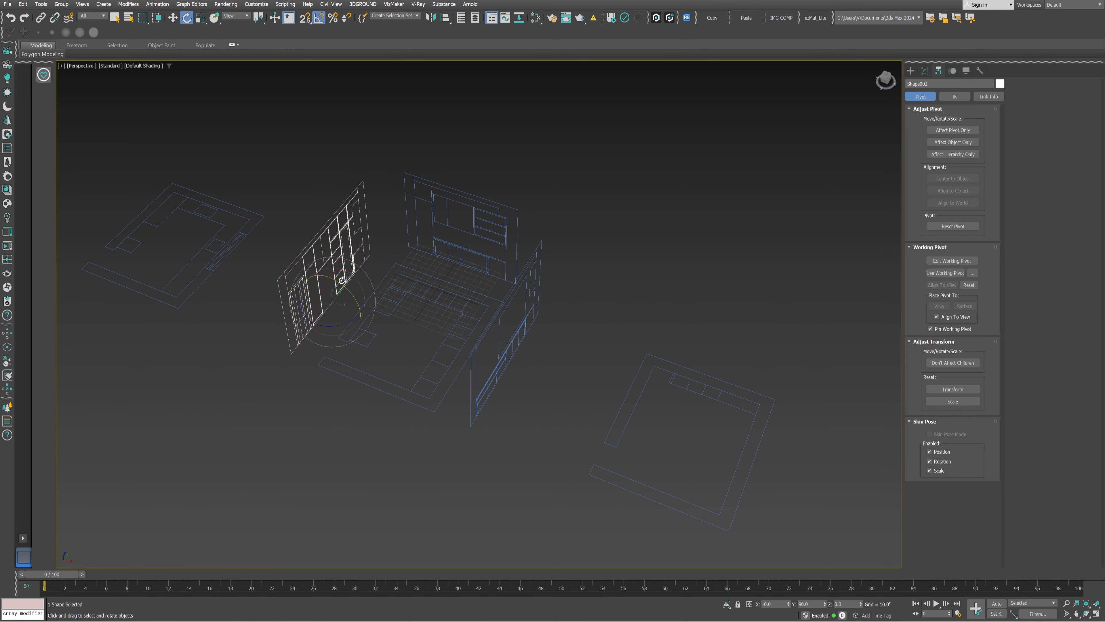
{"action": "key", "text": "ctrl+s"}
{"action": "left_click", "coordinate": [580, 210]}
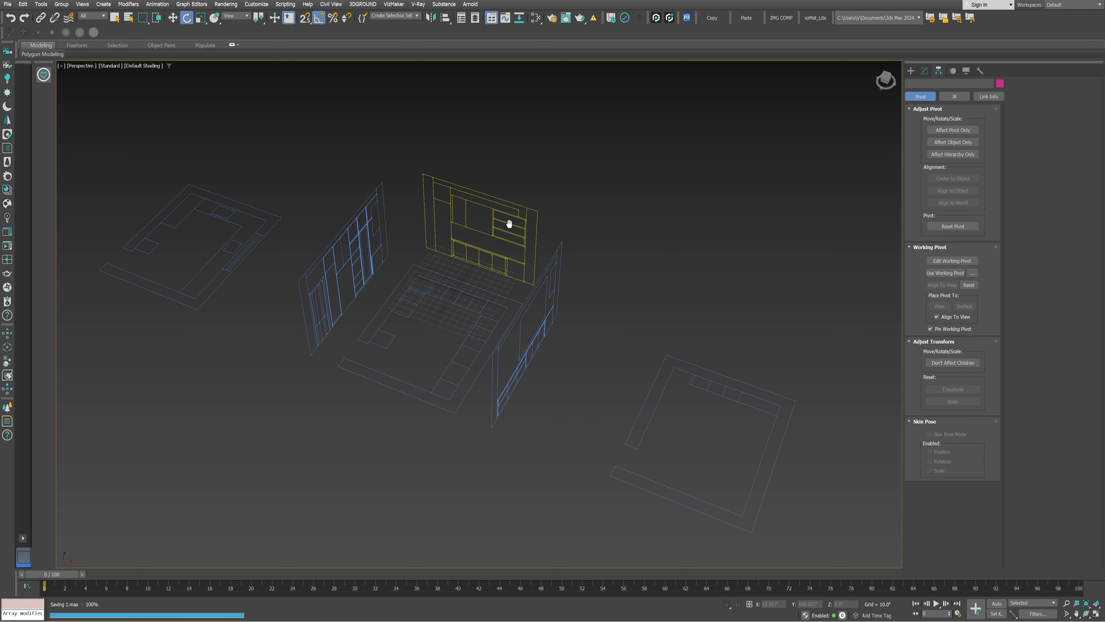
{"action": "middle_click_drag", "start_coordinate": [510, 223], "coordinate": [553, 251], "text": "alt"}
{"action": "key", "text": "alt+w"}
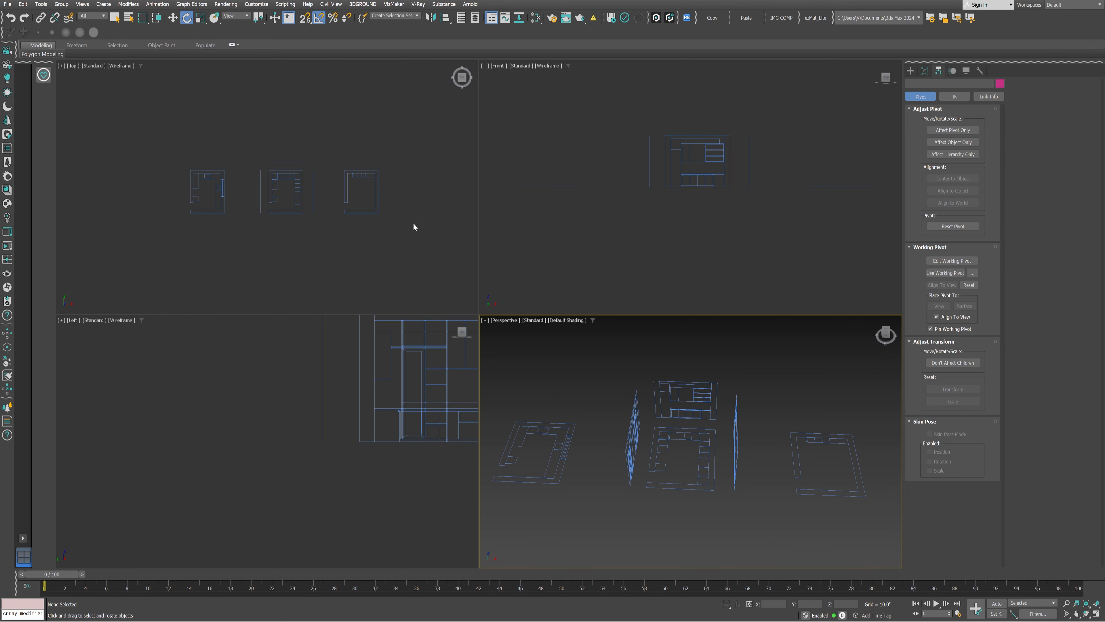
{"action": "key", "text": "alt+w"}
{"action": "middle_click_drag", "start_coordinate": [601, 371], "coordinate": [614, 183], "text": "alt"}
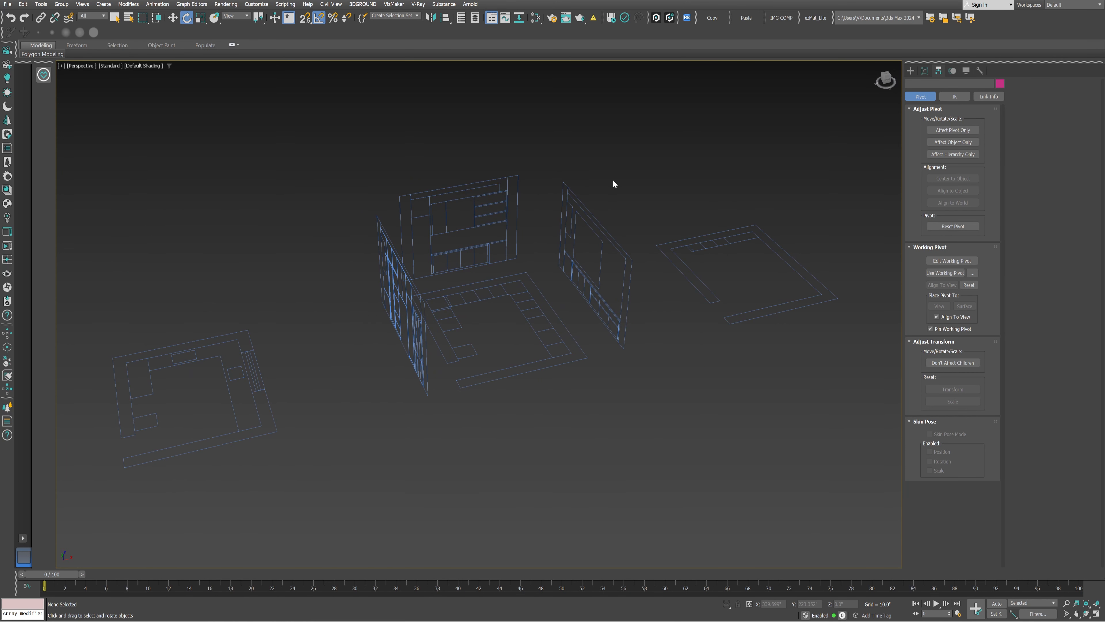
{"action": "key", "text": "ctrl+s"}
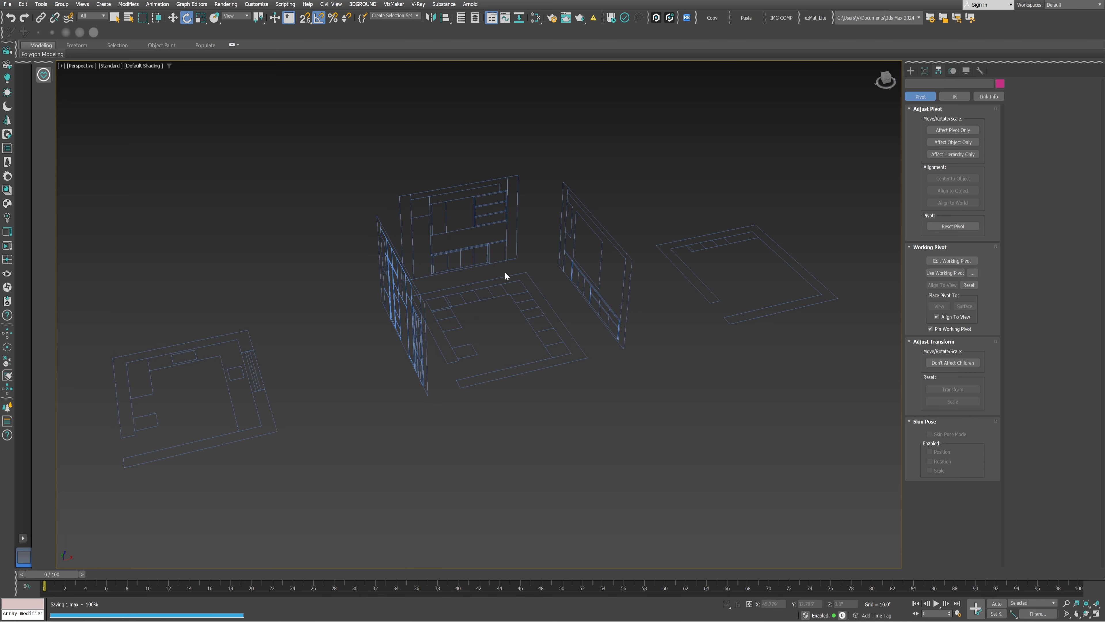
- Switch to the Top view, open the reference image 2.1.png from D:\MY Pearsonal Work\Final 3D Images\Kitchen in the image viewer and reposition its window
{"action": "key", "text": "t"}
{"action": "middle_click_drag", "start_coordinate": [645, 298], "coordinate": [631, 294]}
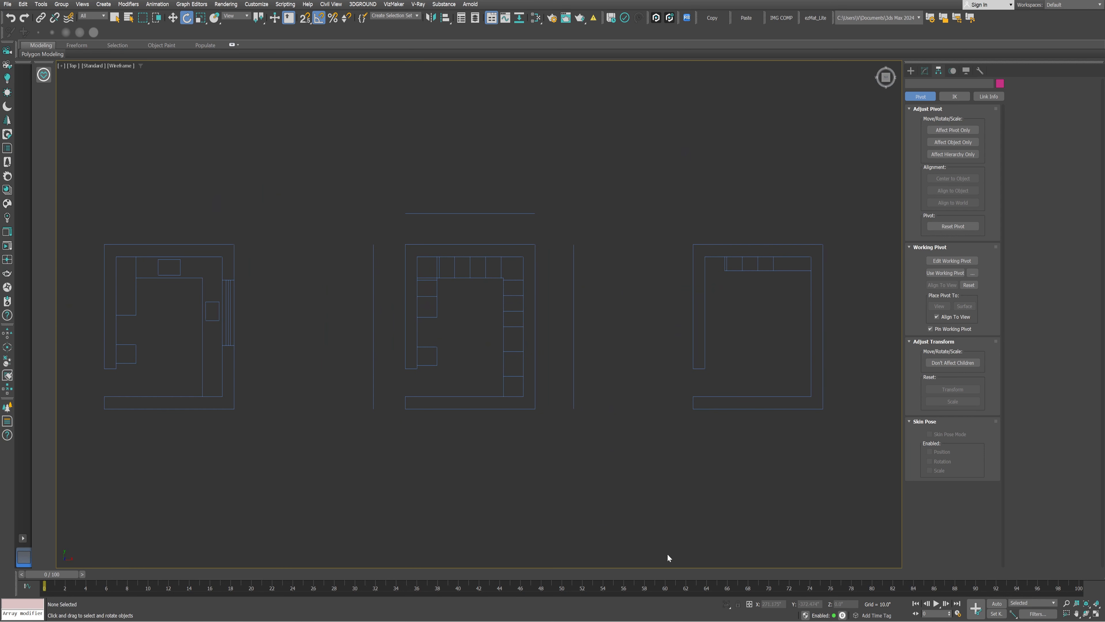
{"action": "left_click", "coordinate": [8, 4]}
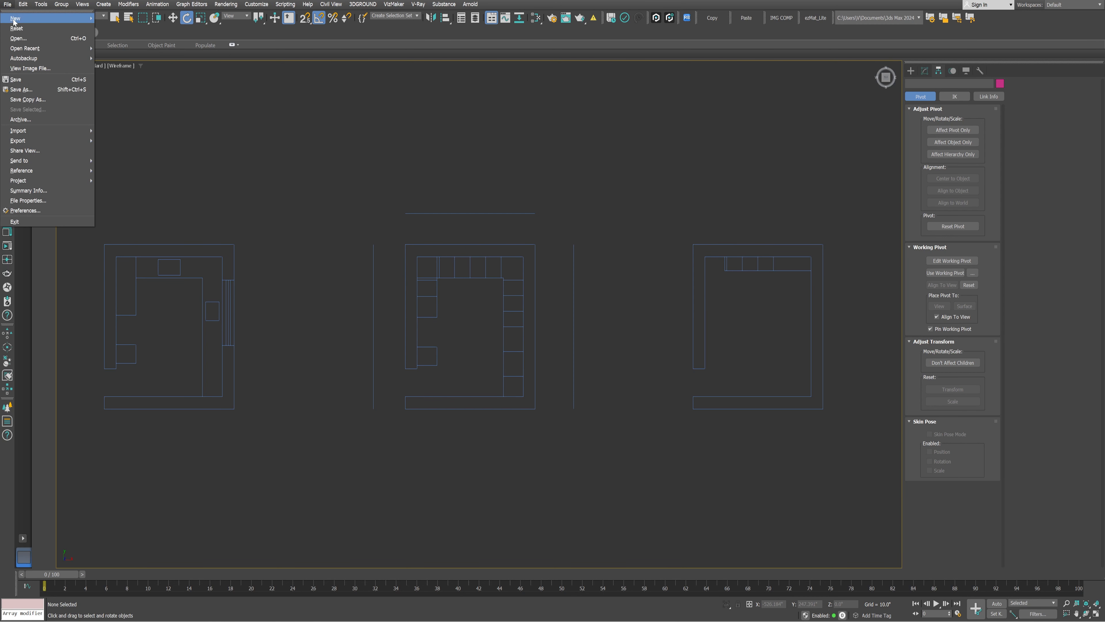
{"action": "left_click", "coordinate": [23, 69]}
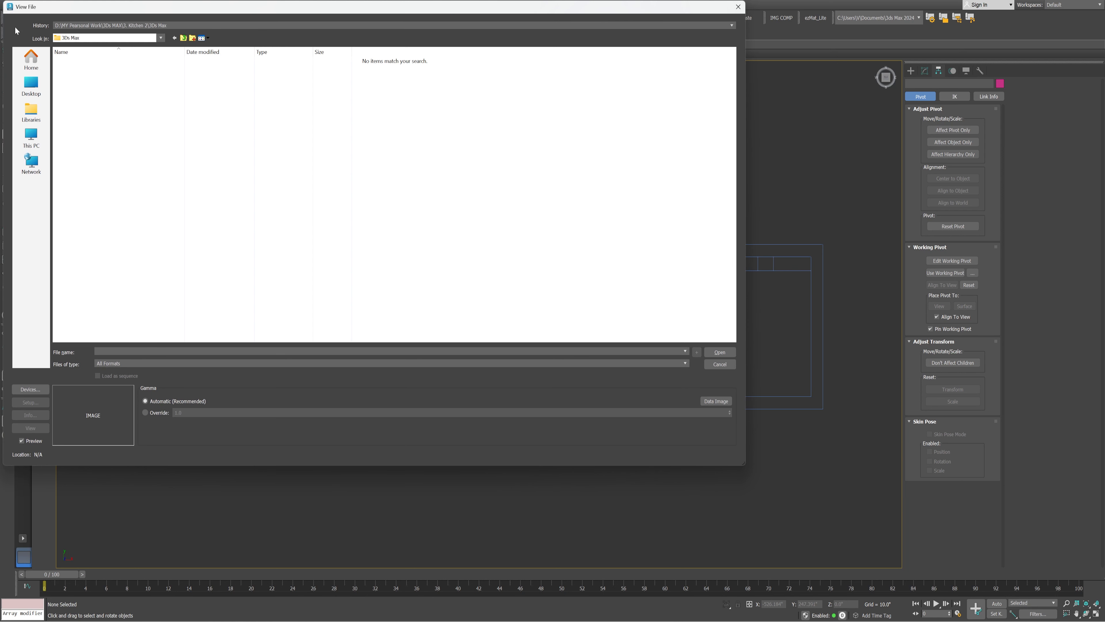
{"action": "key", "text": "alt+Tab"}
{"action": "key", "text": "alt+Tab"}
{"action": "type", "text": "D:\\MY Pearsonal Work\\Final 3D Images\\Kitchen"}
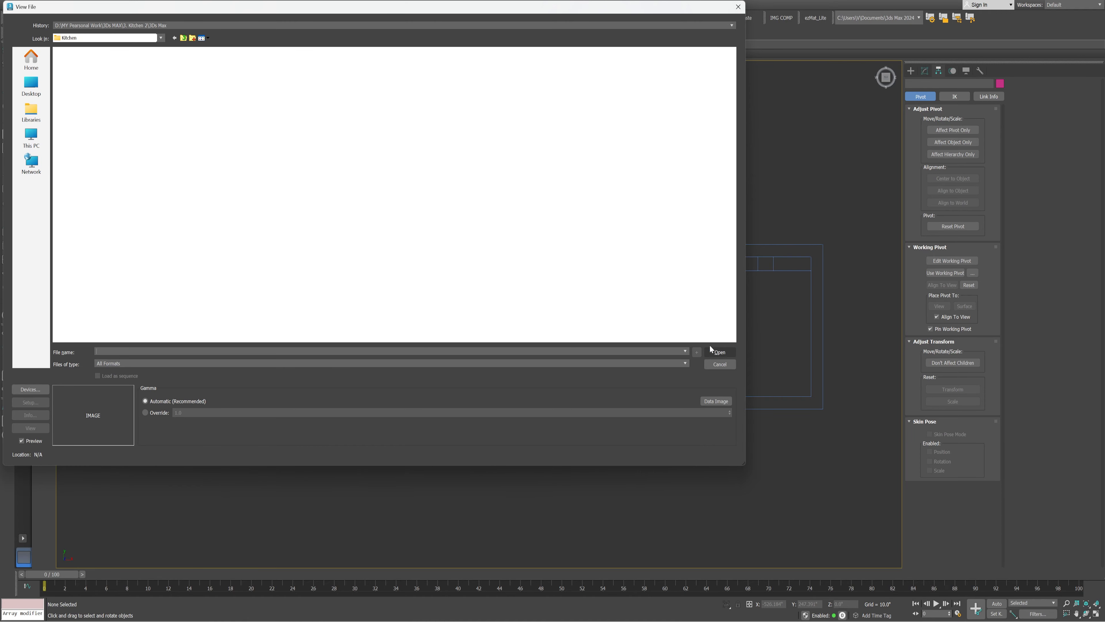
{"action": "left_click", "coordinate": [719, 353]}
{"action": "double_click", "coordinate": [87, 72]}
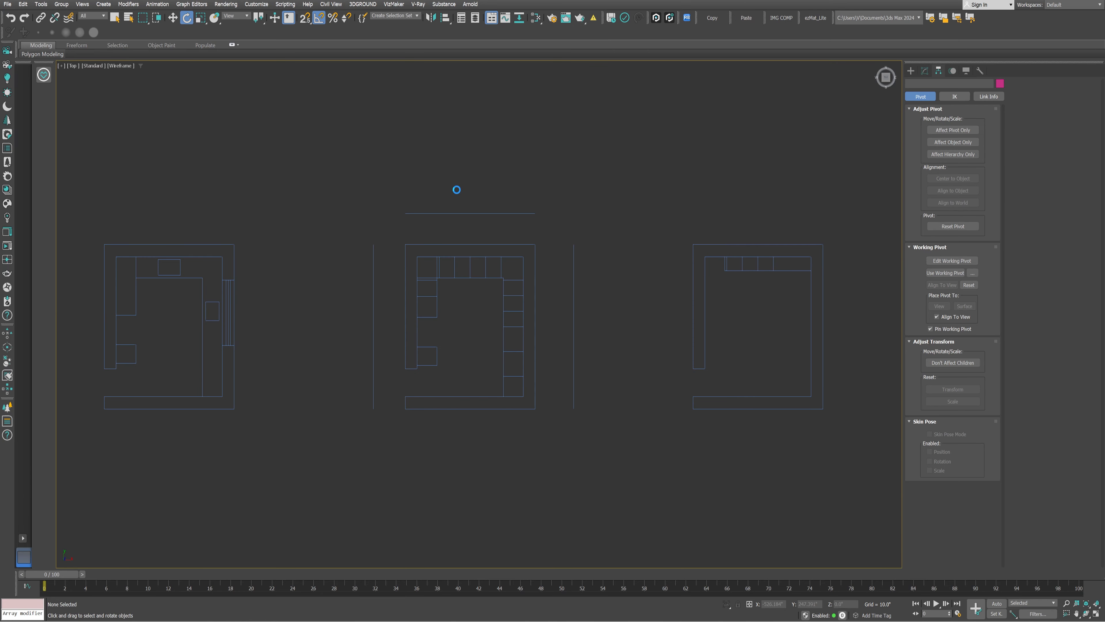
{"action": "left_click_drag", "start_coordinate": [928, 118], "coordinate": [303, 88]}
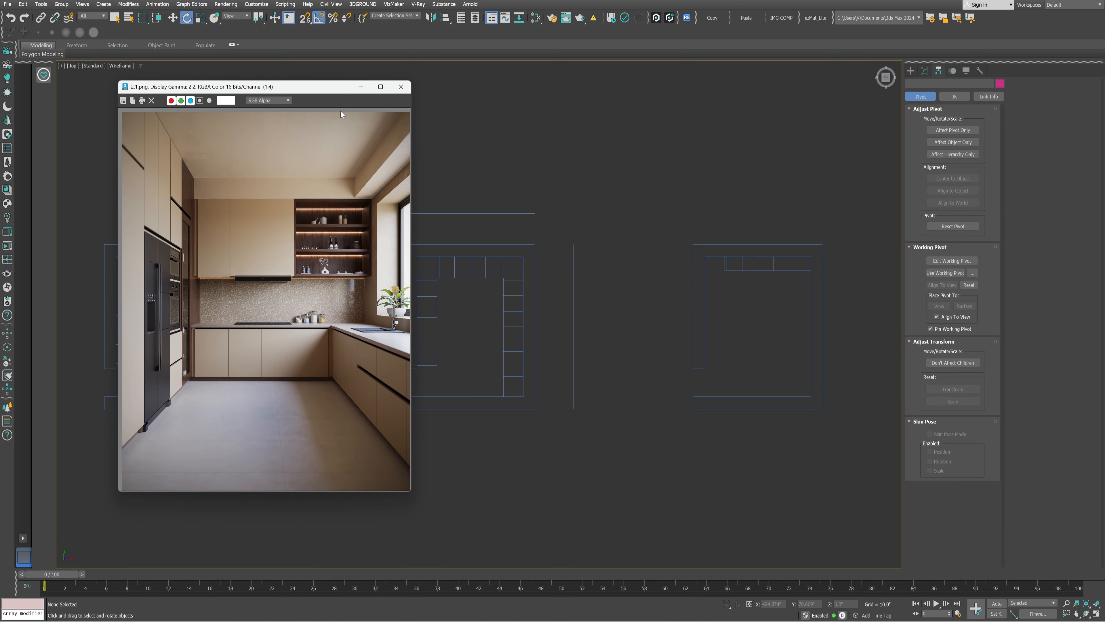
- Minimize the reference image window and restore it
{"action": "left_click", "coordinate": [361, 88]}
{"action": "left_click", "coordinate": [716, 575]}
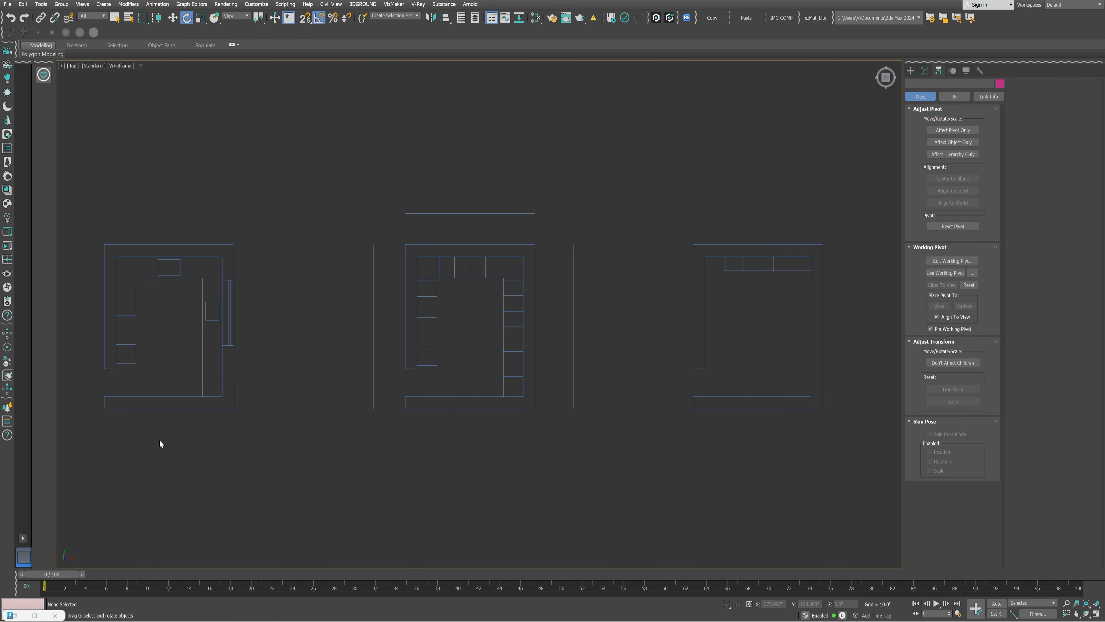
{"action": "left_click", "coordinate": [16, 616]}
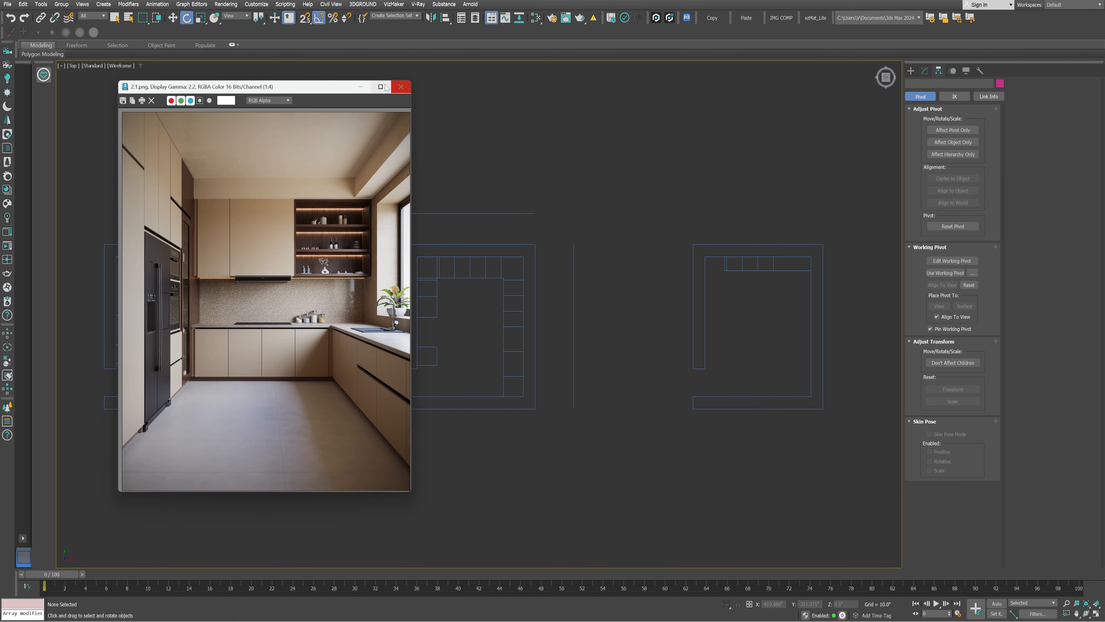
- Minimize the reference image and draw a snapped rectangle spline over the outer wall outline of the central plan
{"action": "scroll", "coordinate": [237, 479], "scroll_direction": "up", "scroll_amount": 1}
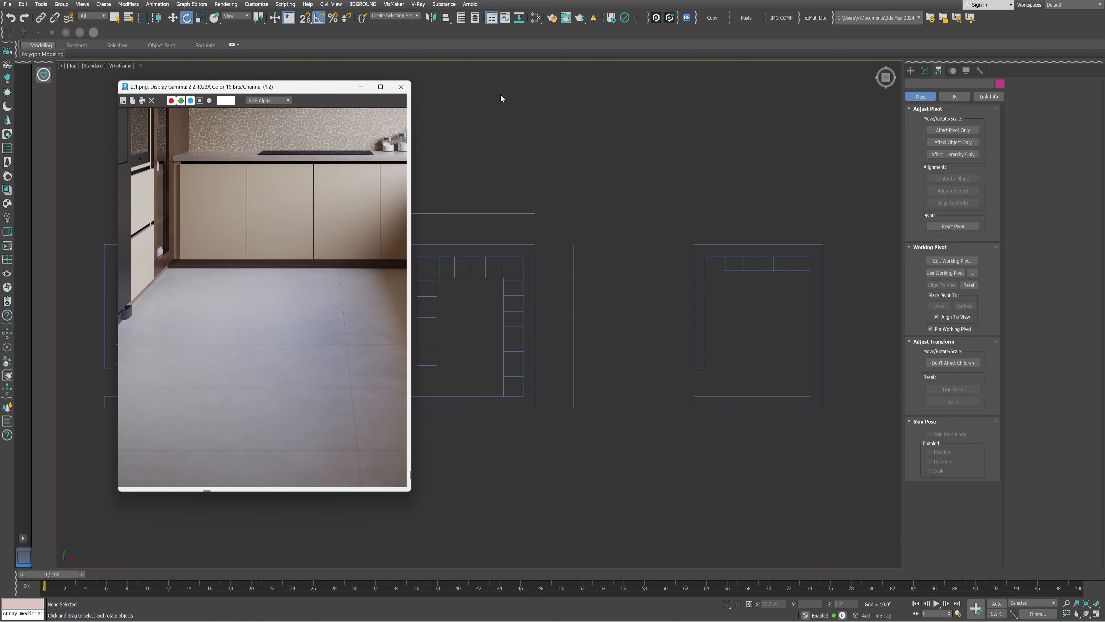
{"action": "left_click", "coordinate": [360, 88]}
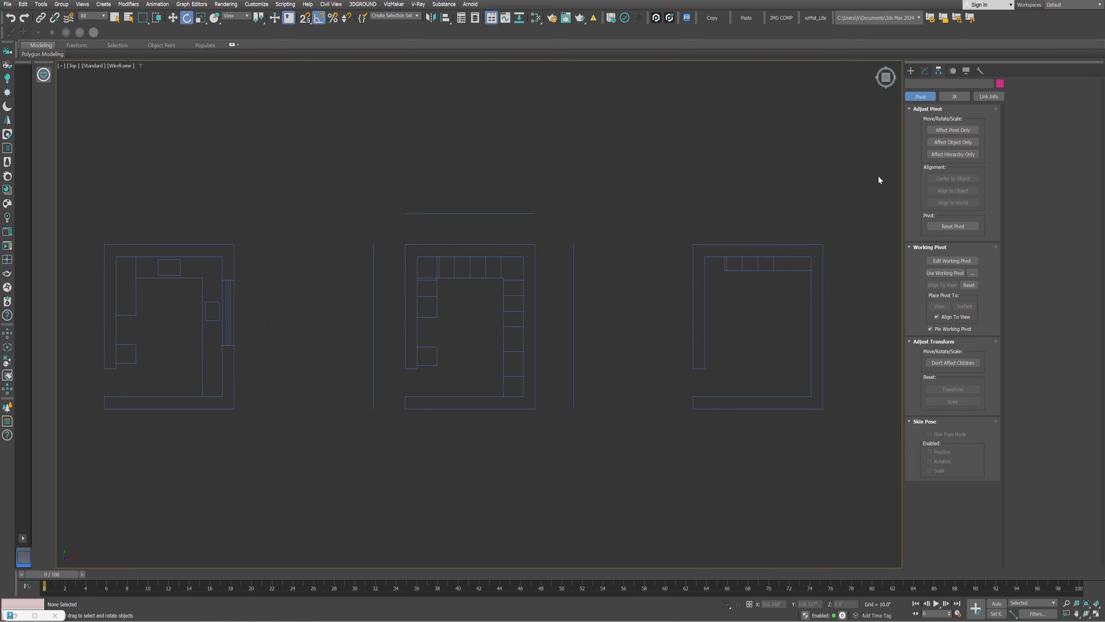
{"action": "left_click", "coordinate": [910, 70]}
{"action": "left_click", "coordinate": [928, 128]}
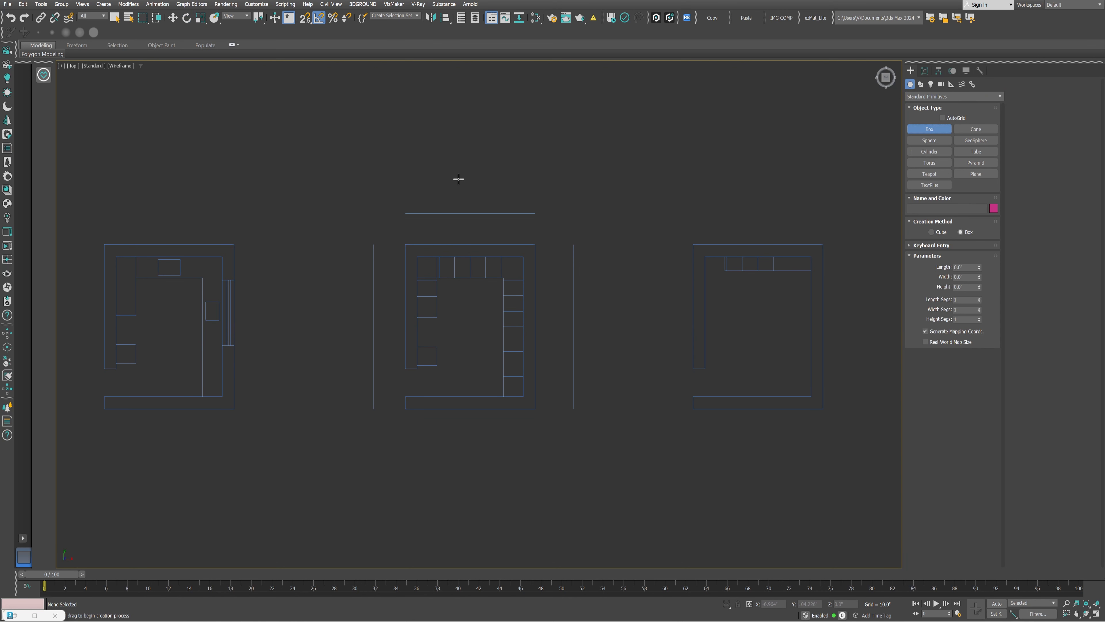
{"action": "left_click", "coordinate": [920, 84]}
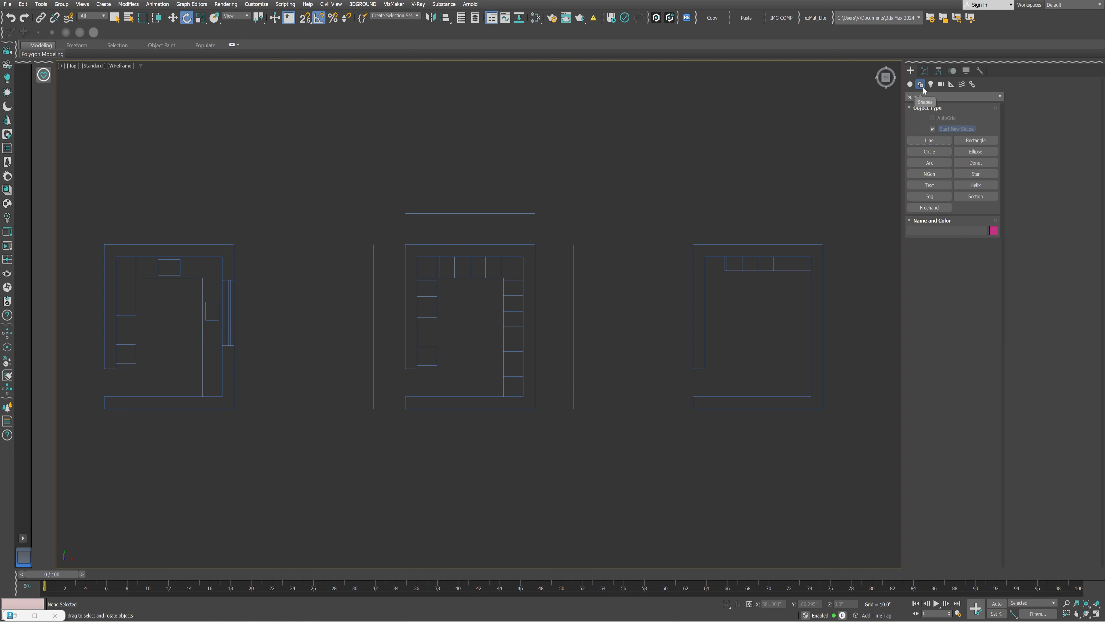
{"action": "left_click", "coordinate": [976, 140]}
{"action": "key", "text": "s"}
{"action": "left_click_drag", "start_coordinate": [406, 238], "coordinate": [538, 422]}
{"action": "key", "text": "e"}
- Check the rectangle's level in the Front view and extrude it by -6 inches to form the floor slab
{"action": "key", "text": "alt+w"}
{"action": "middle_click", "coordinate": [596, 157]}
{"action": "key", "text": "alt+w"}
{"action": "key", "text": "z"}
{"action": "middle_click_drag", "start_coordinate": [486, 326], "coordinate": [475, 321]}
{"action": "key", "text": "w"}
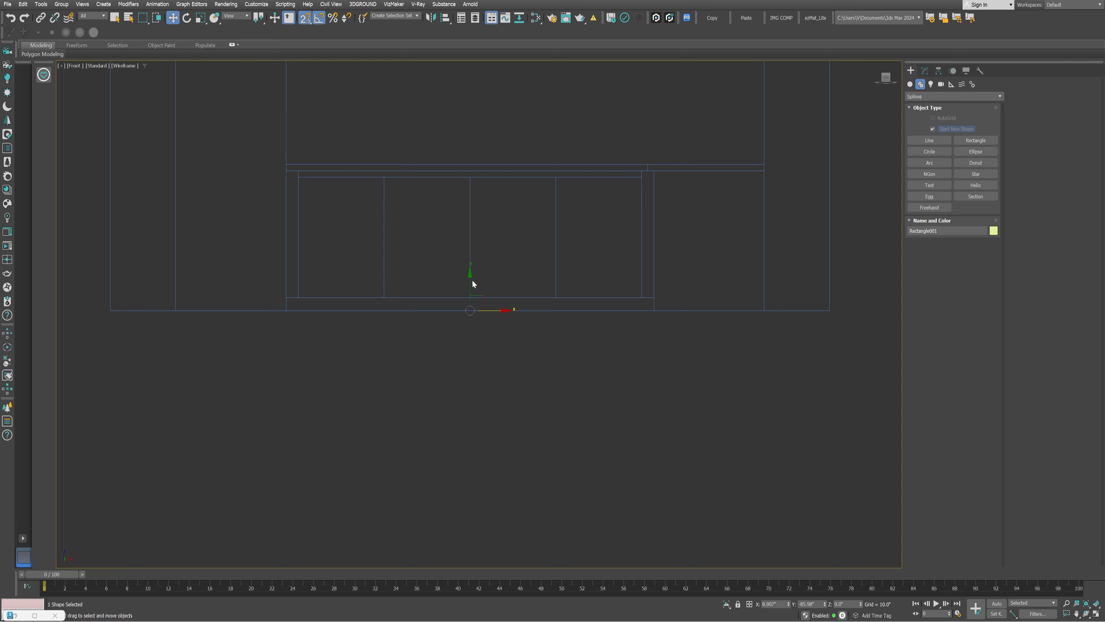
{"action": "left_click", "coordinate": [925, 71]}
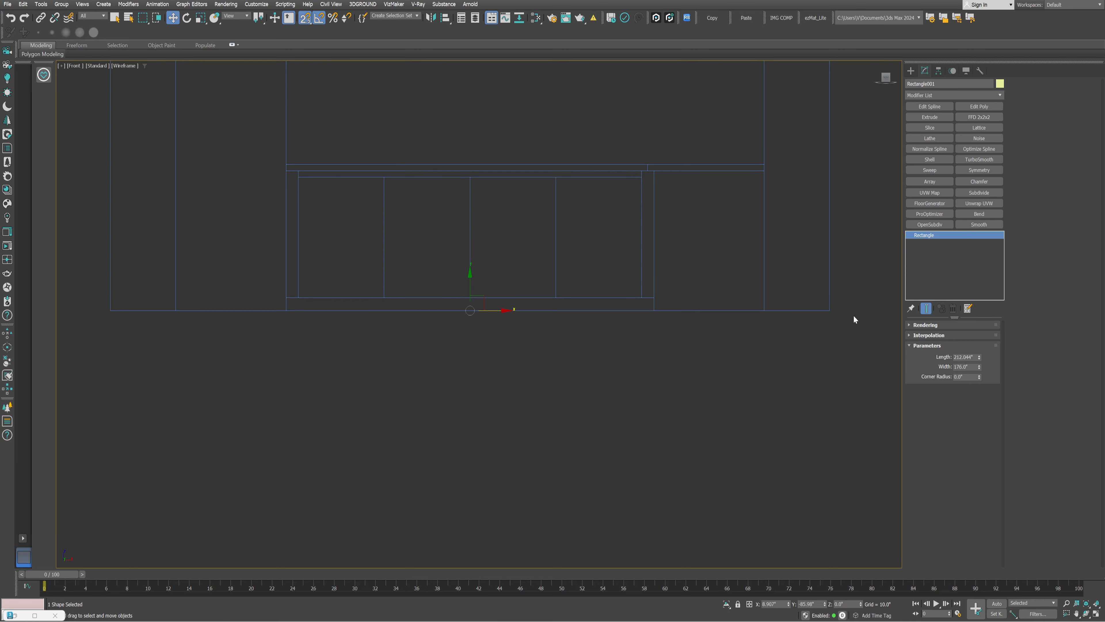
{"action": "left_click", "coordinate": [930, 117]}
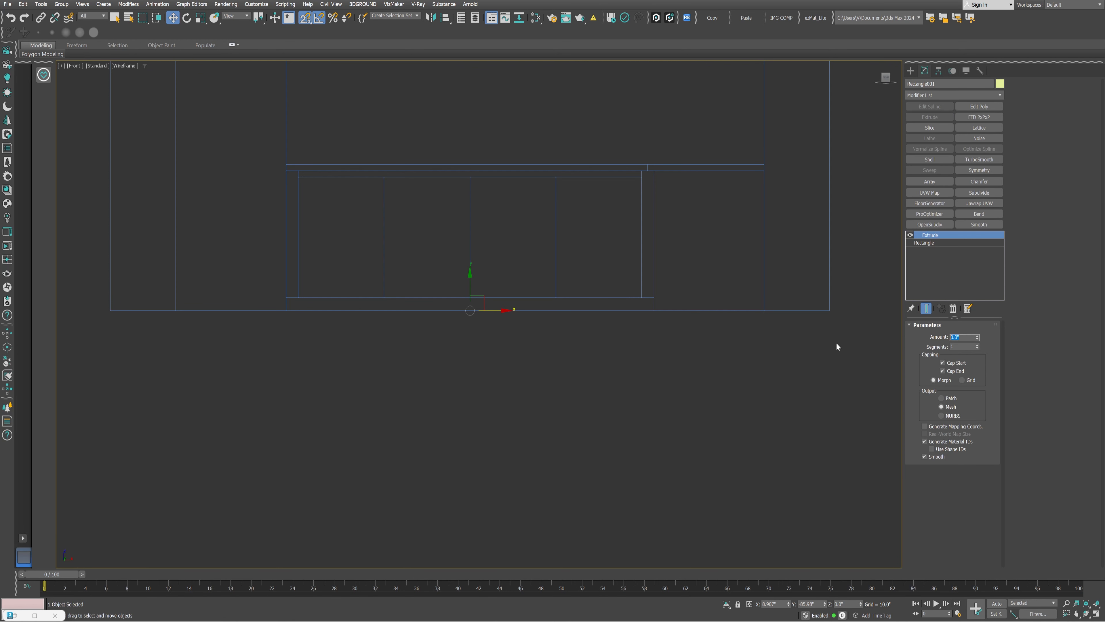
{"action": "type", "text": "-6"}
{"action": "key", "text": "Return"}
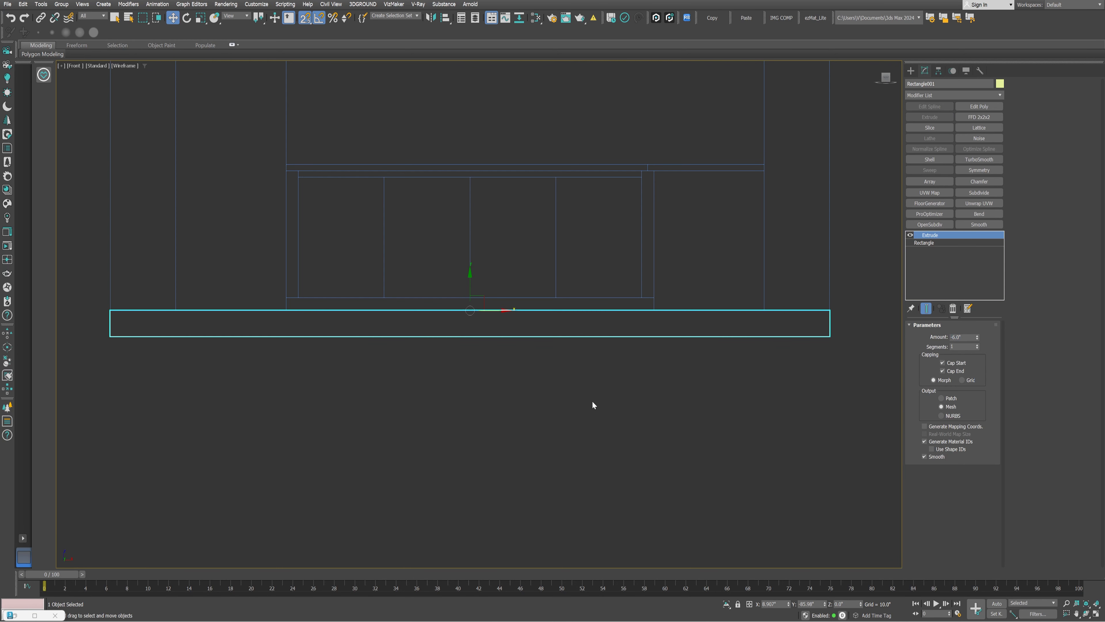
- View the floor slab in the Perspective view, deselect it and turn snapping off
{"action": "left_click", "coordinate": [593, 401]}
{"action": "key", "text": "alt+w"}
{"action": "left_click", "coordinate": [593, 401]}
{"action": "key", "text": "alt+w"}
{"action": "middle_click_drag", "start_coordinate": [560, 366], "coordinate": [553, 356], "text": "alt"}
{"action": "scroll", "coordinate": [499, 329], "scroll_direction": "up", "scroll_amount": 5}
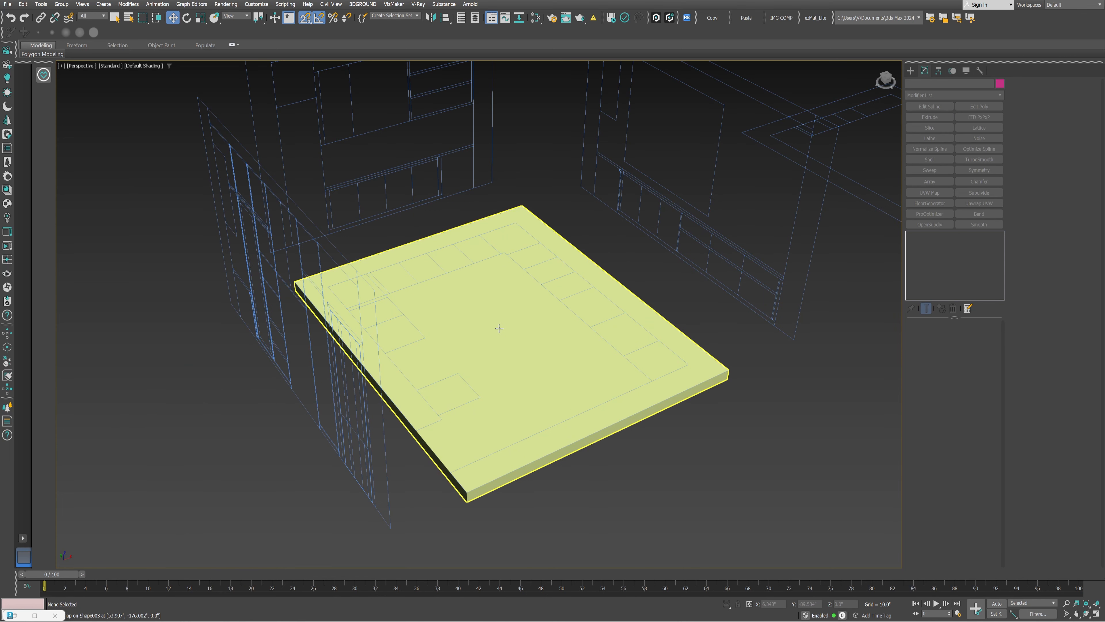
{"action": "left_click", "coordinate": [499, 328]}
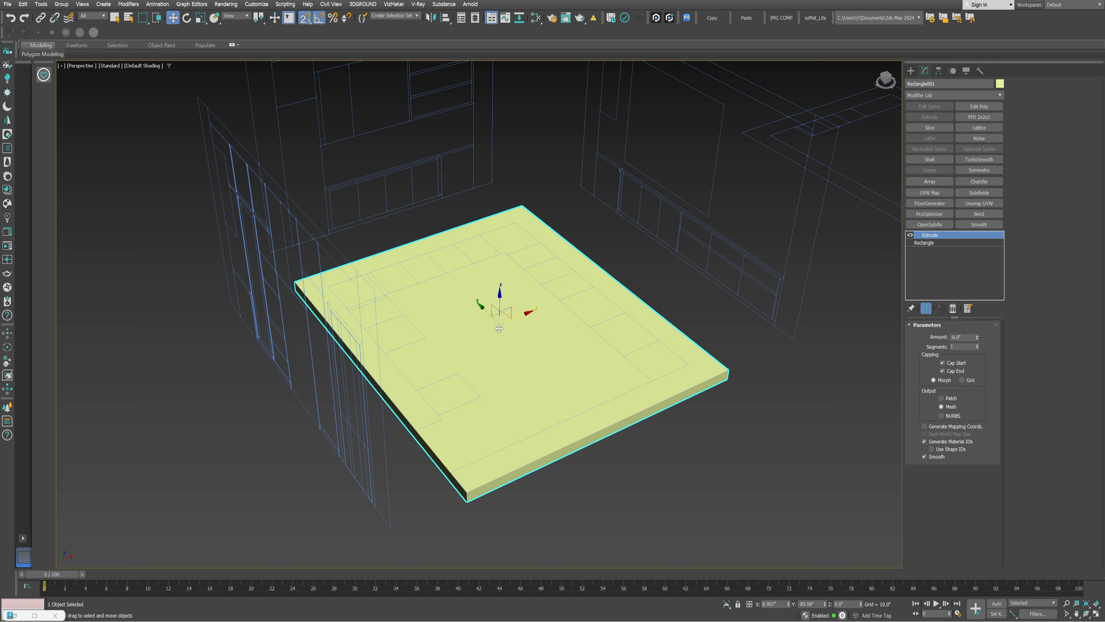
{"action": "left_click", "coordinate": [692, 274]}
{"action": "key", "text": "s"}
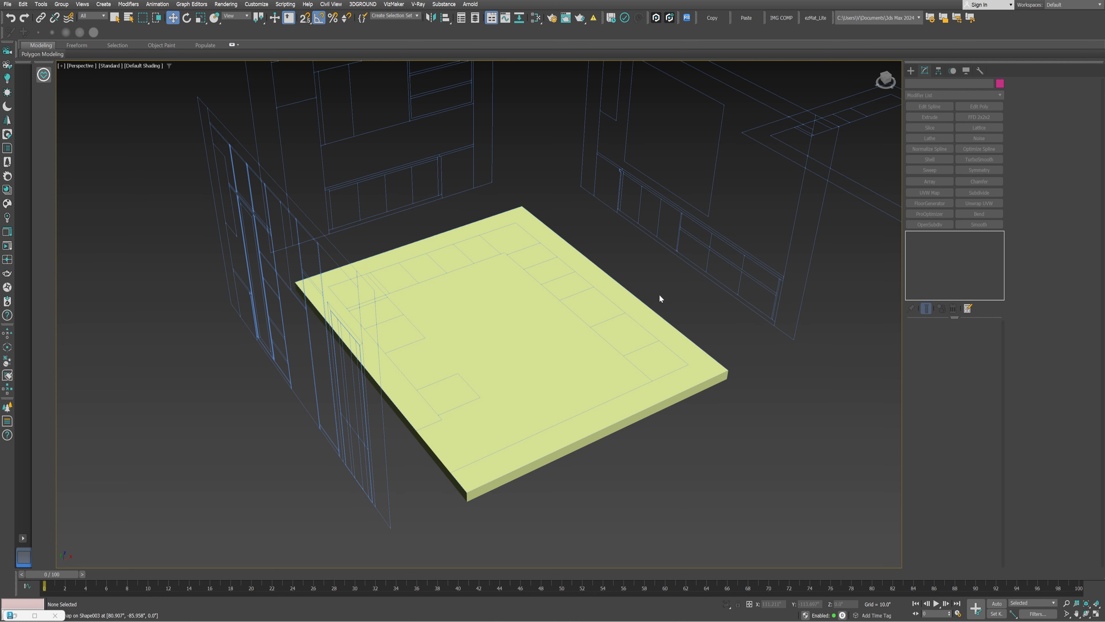
- Create a tall test box with a base of about 57.5 by 59.9 inches on the floor slab
{"action": "left_click", "coordinate": [911, 71]}
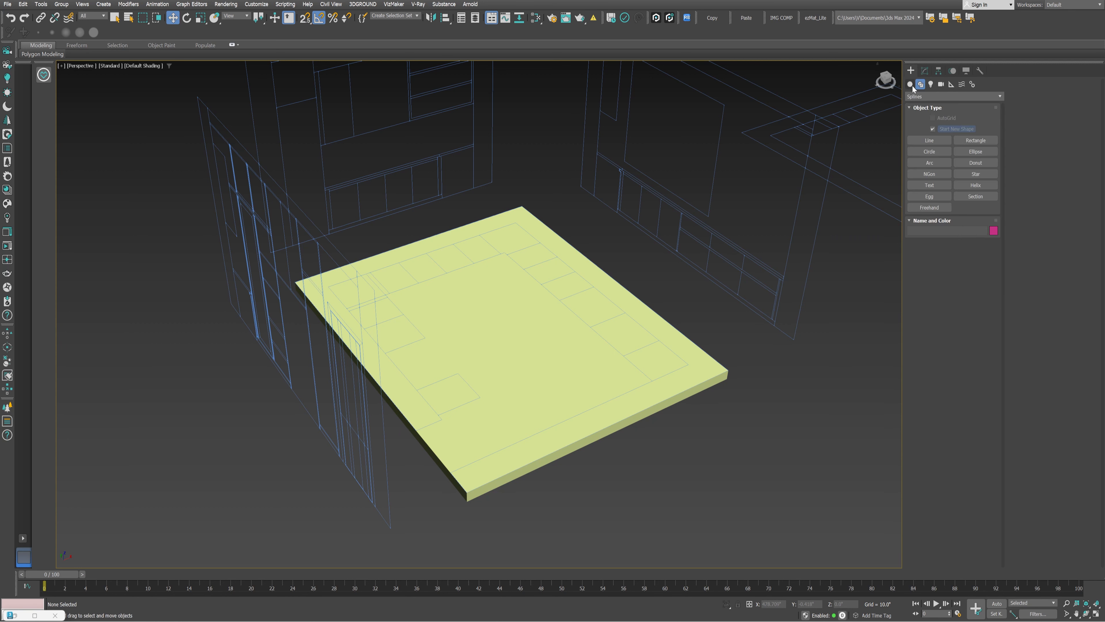
{"action": "left_click", "coordinate": [930, 129]}
{"action": "left_click_drag", "start_coordinate": [460, 314], "coordinate": [595, 331]}
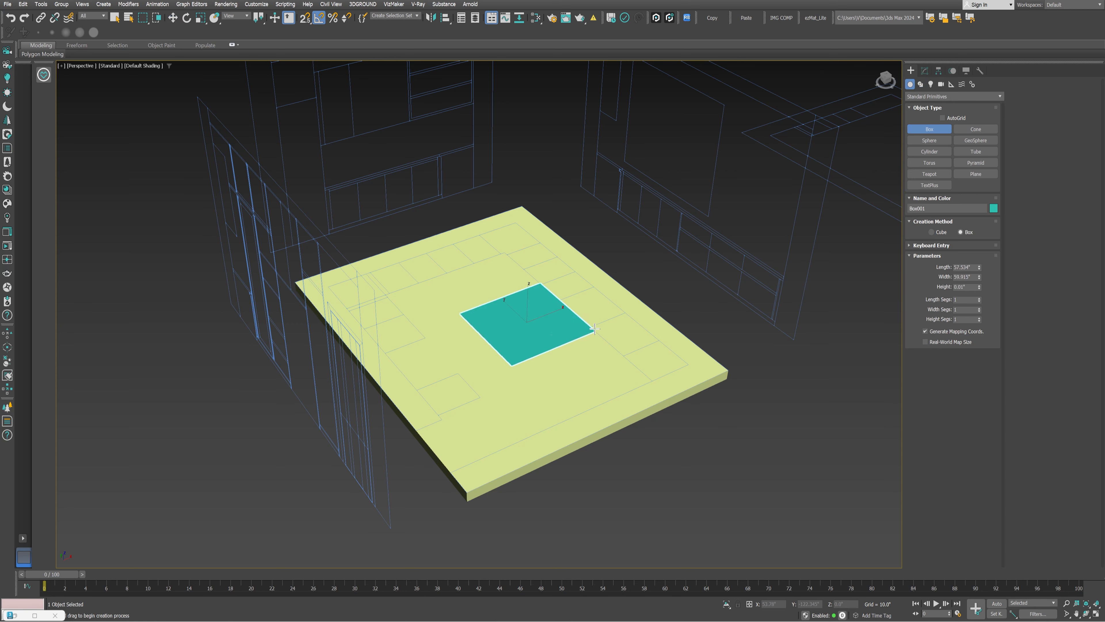
{"action": "left_click", "coordinate": [595, 117]}
{"action": "key", "text": "w"}
- Check the test box's base against the floor level in the Front view and delete the box
{"action": "key", "text": "alt+w"}
{"action": "middle_click", "coordinate": [647, 168]}
{"action": "key", "text": "alt+w"}
{"action": "key", "text": "z"}
{"action": "middle_click_drag", "start_coordinate": [478, 448], "coordinate": [482, 313]}
{"action": "scroll", "coordinate": [485, 411], "scroll_direction": "up", "scroll_amount": 3}
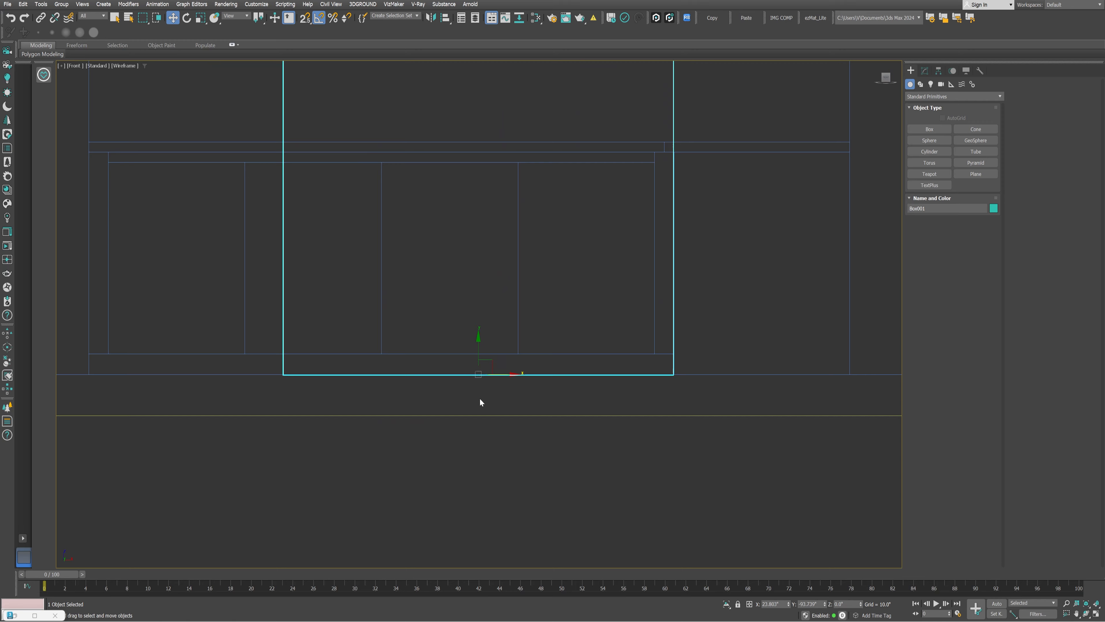
{"action": "key", "text": "alt+w"}
{"action": "key", "text": "alt+w"}
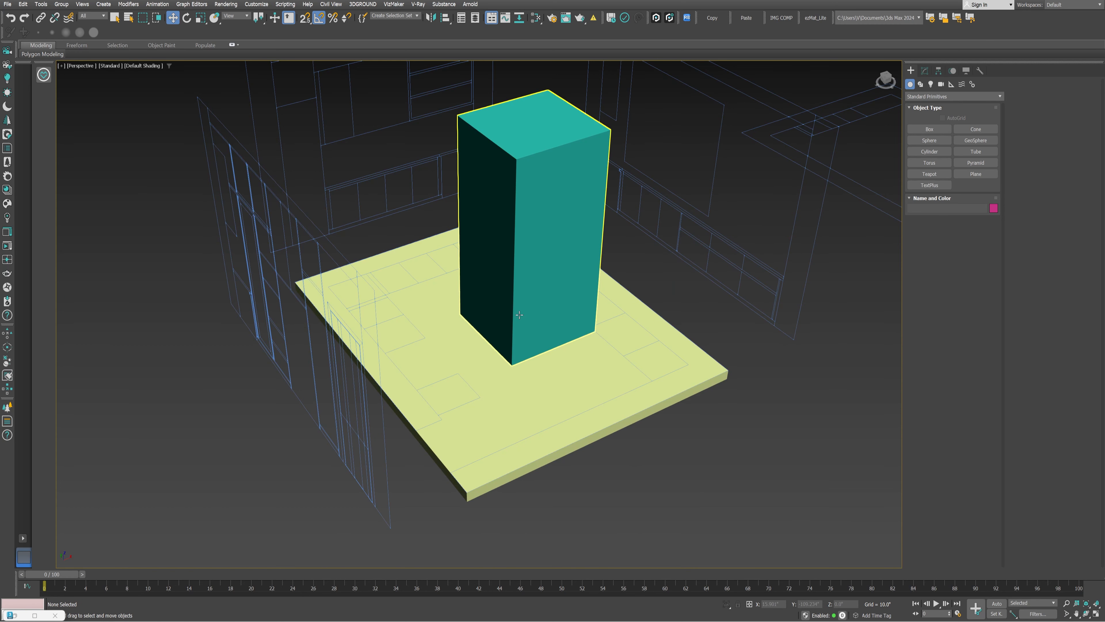
{"action": "key", "text": "Delete"}
- Select the floor slab and set its extrusion amount to -5 inches
{"action": "left_click", "coordinate": [524, 288]}
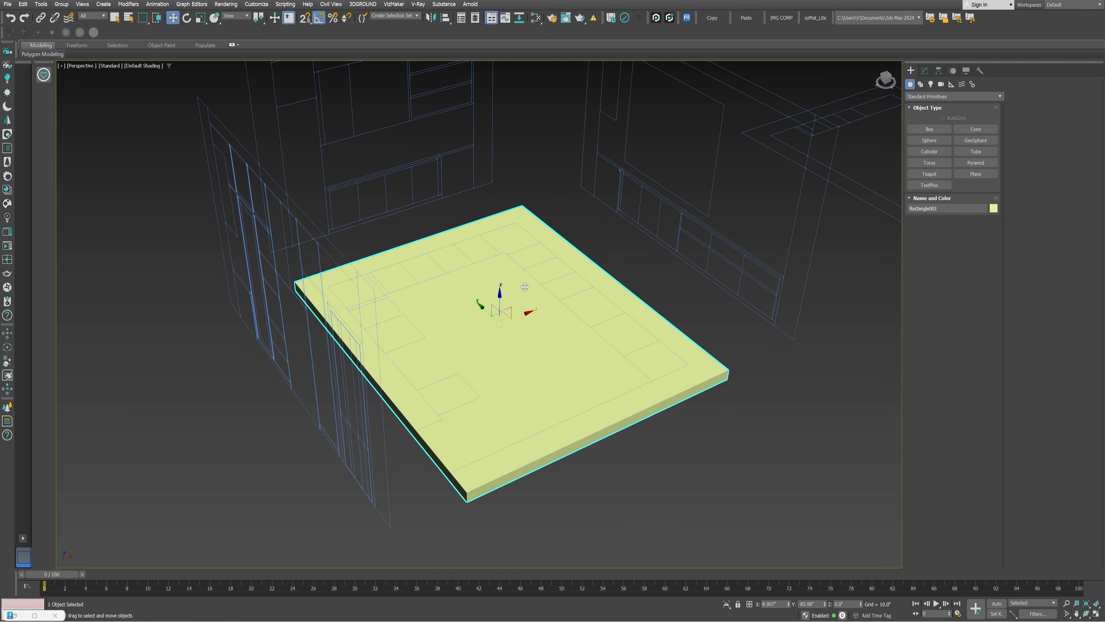
{"action": "left_click", "coordinate": [924, 72]}
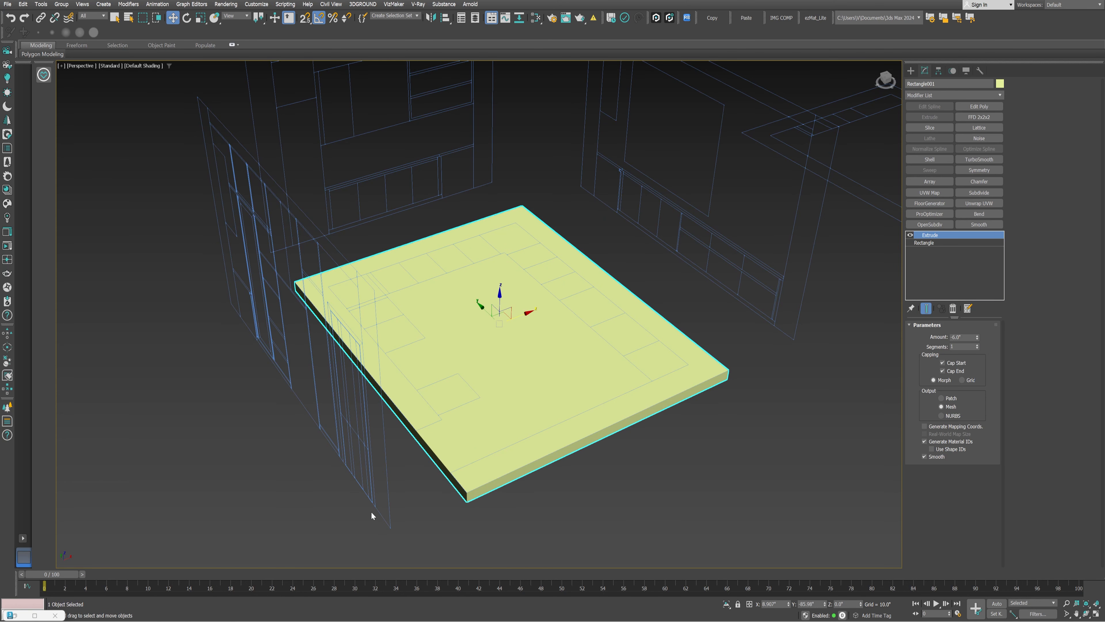
{"action": "middle_click_drag", "start_coordinate": [565, 477], "coordinate": [554, 480], "text": "alt"}
{"action": "key", "text": "alt+w"}
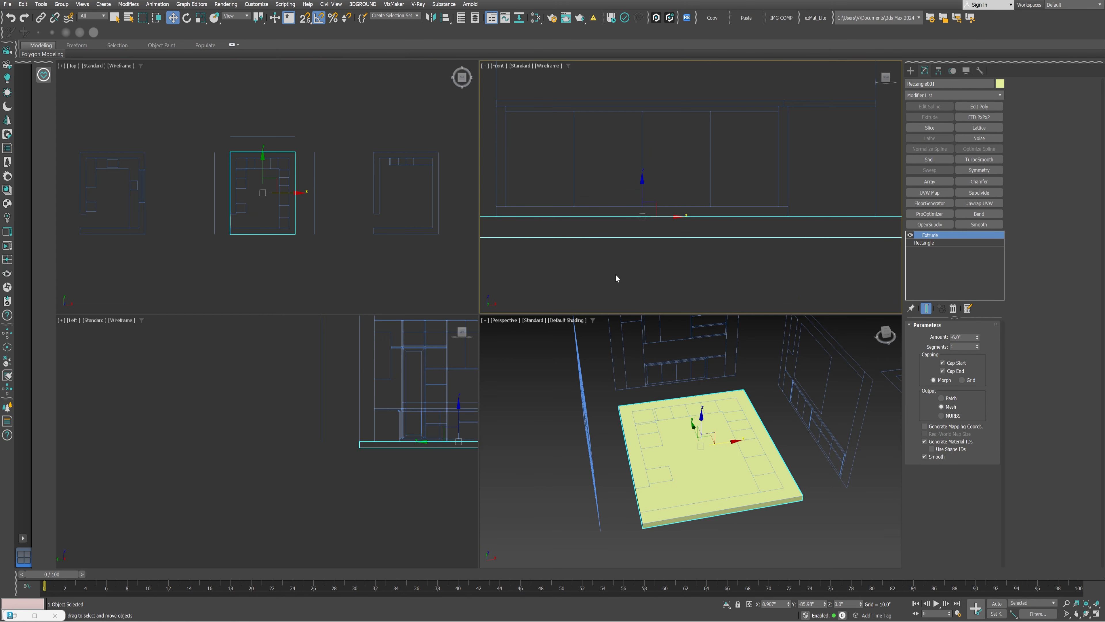
{"action": "key", "text": "alt+w"}
{"action": "middle_click_drag", "start_coordinate": [450, 305], "coordinate": [487, 301]}
{"action": "key", "text": "alt+w"}
{"action": "key", "text": "alt+w"}
{"action": "middle_click_drag", "start_coordinate": [653, 447], "coordinate": [528, 377], "text": "alt"}
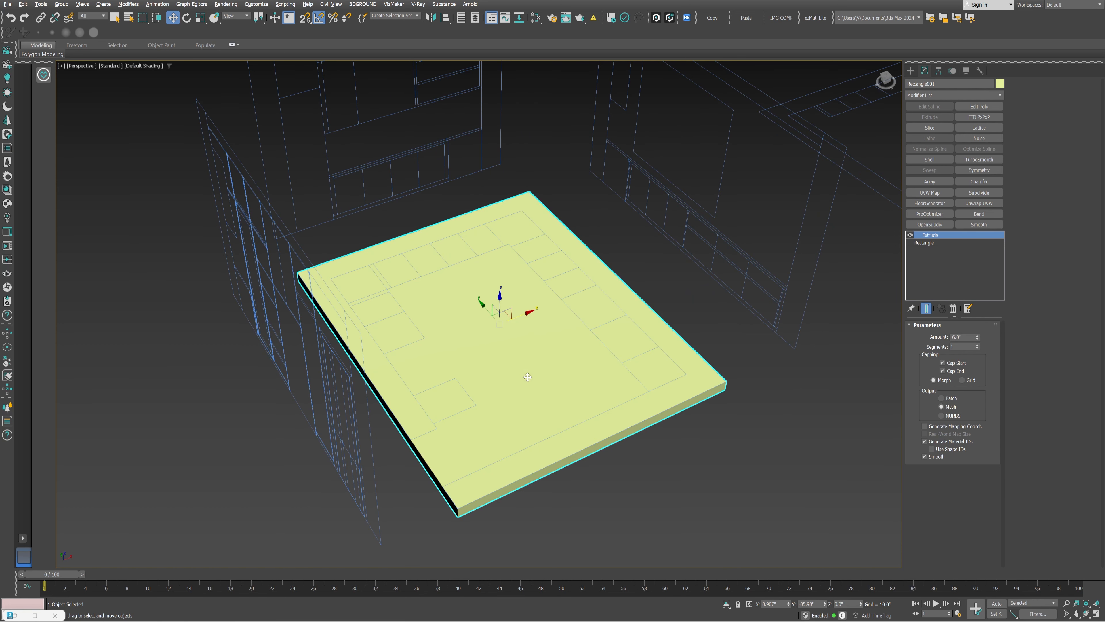
{"action": "left_click_drag", "start_coordinate": [965, 338], "coordinate": [853, 344]}
{"action": "type", "text": "-5"}
{"action": "key", "text": "Return"}
- Move the floor slab down by exactly 1 inch in the Front view using a typed transform offset
{"action": "middle_click_drag", "start_coordinate": [641, 270], "coordinate": [595, 266]}
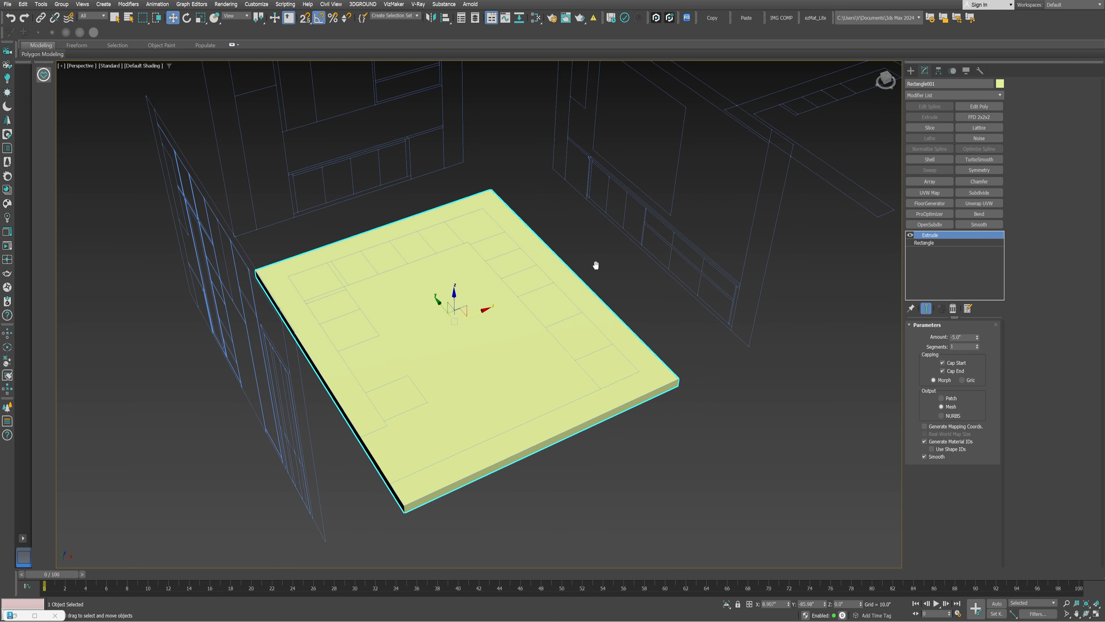
{"action": "key", "text": "f"}
{"action": "key", "text": "z"}
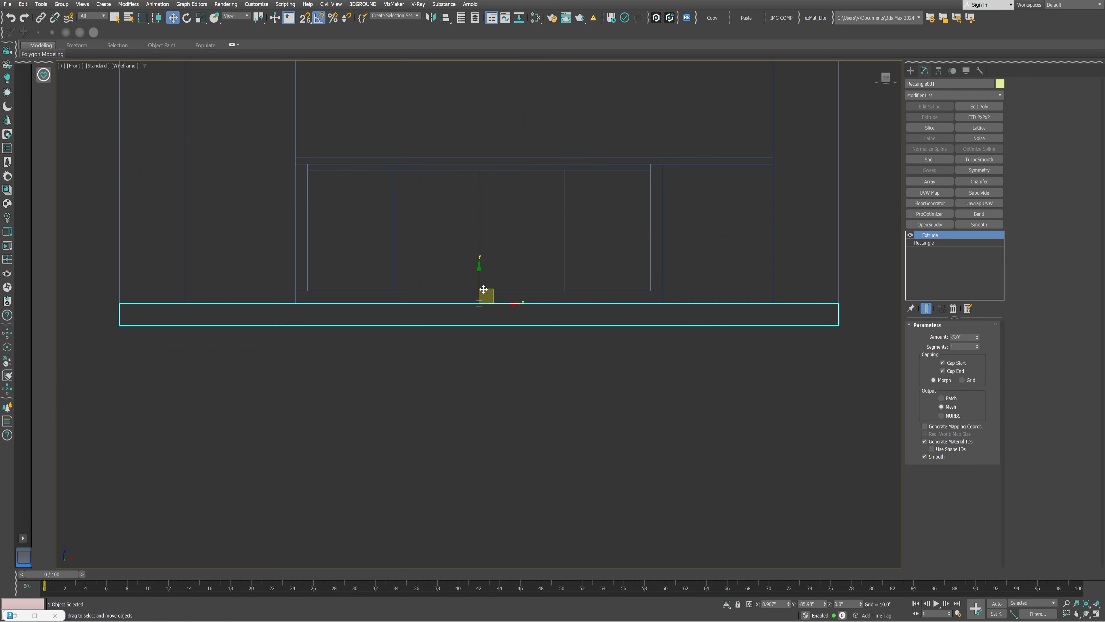
{"action": "right_click", "coordinate": [173, 17]}
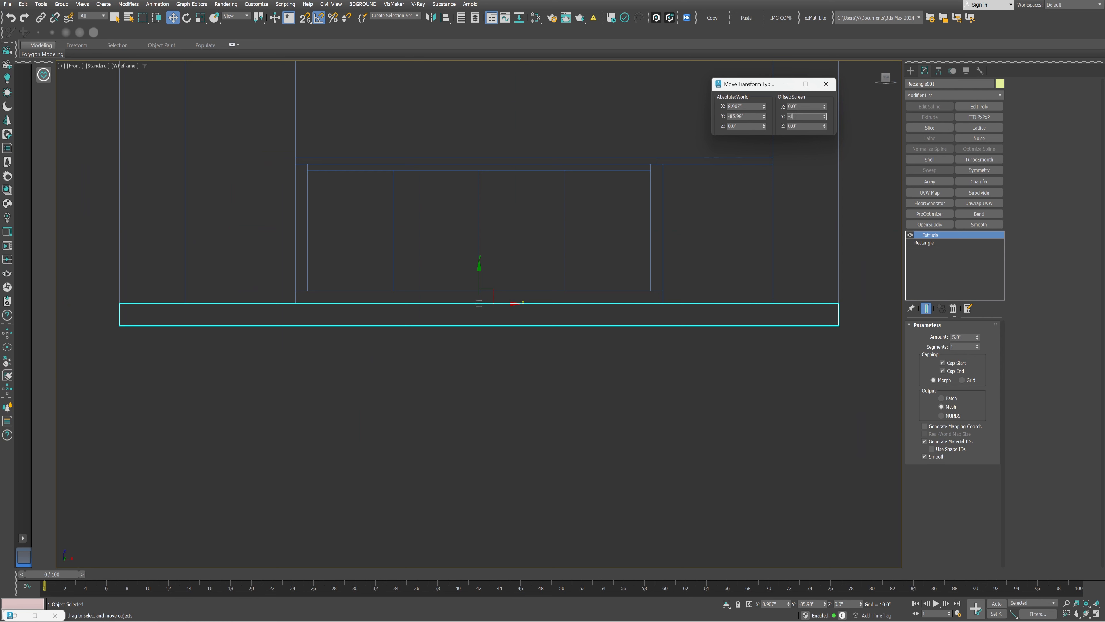
{"action": "key", "text": "Return"}
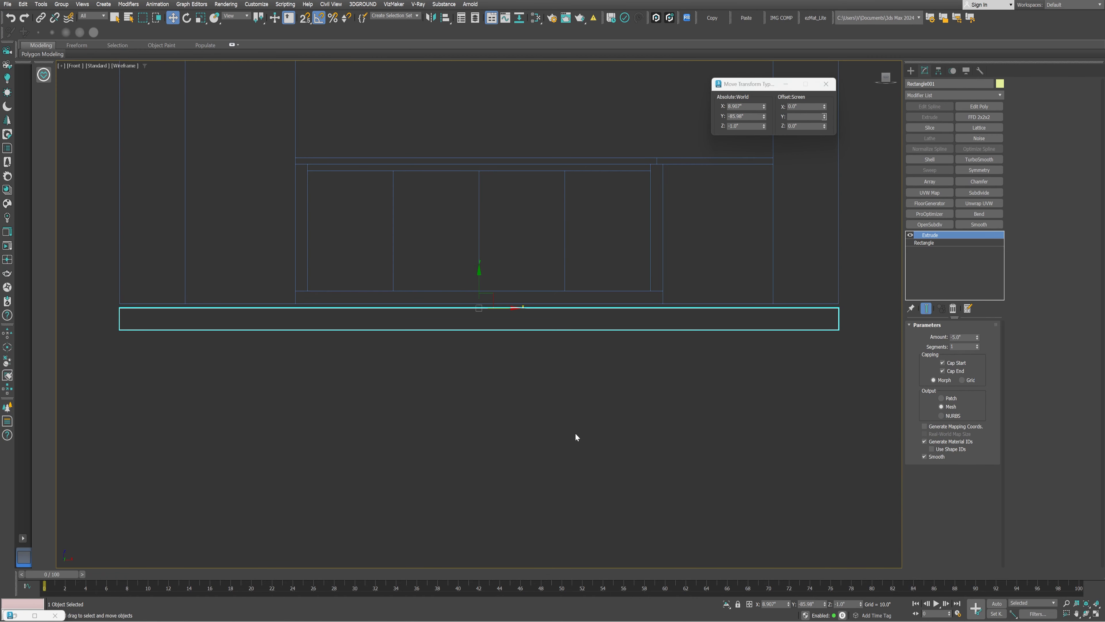
- Add an Edit Poly modifier to the slab and detach its top polygon as a clone
{"action": "key", "text": "alt+w"}
{"action": "key", "text": "alt+w"}
{"action": "left_click", "coordinate": [981, 107]}
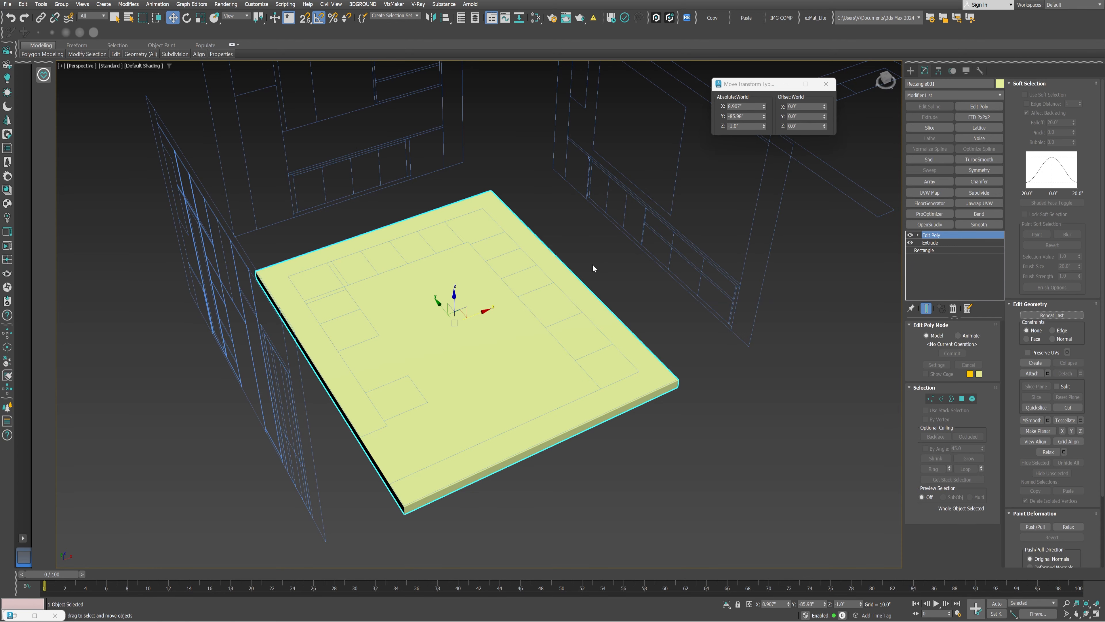
{"action": "key", "text": "4"}
{"action": "left_click", "coordinate": [482, 309]}
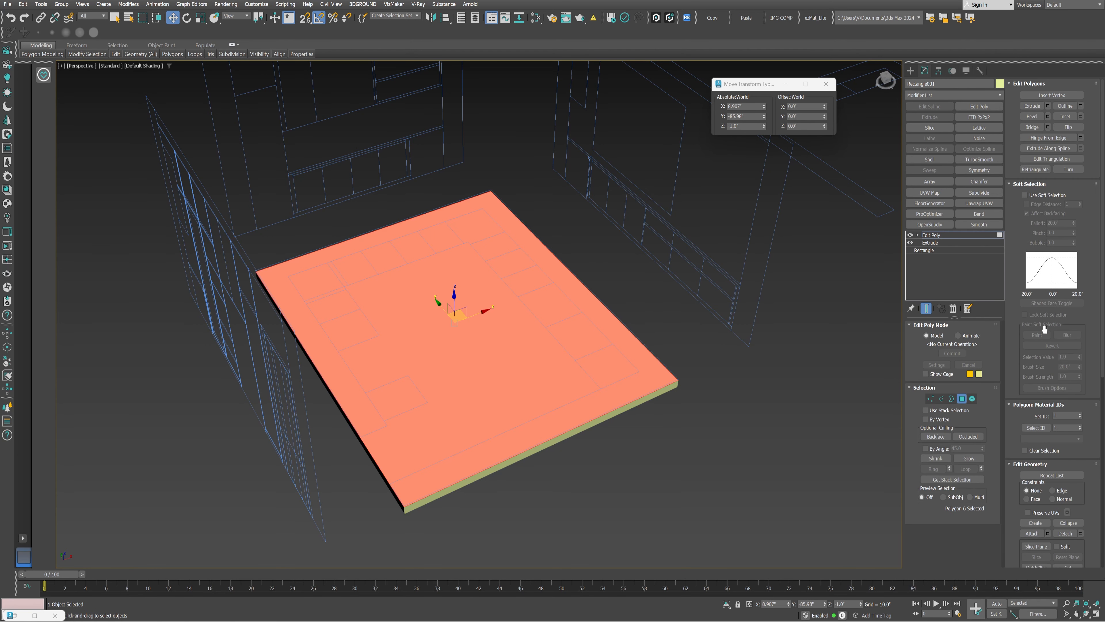
{"action": "scroll", "coordinate": [1077, 457], "scroll_direction": "down", "scroll_amount": 1}
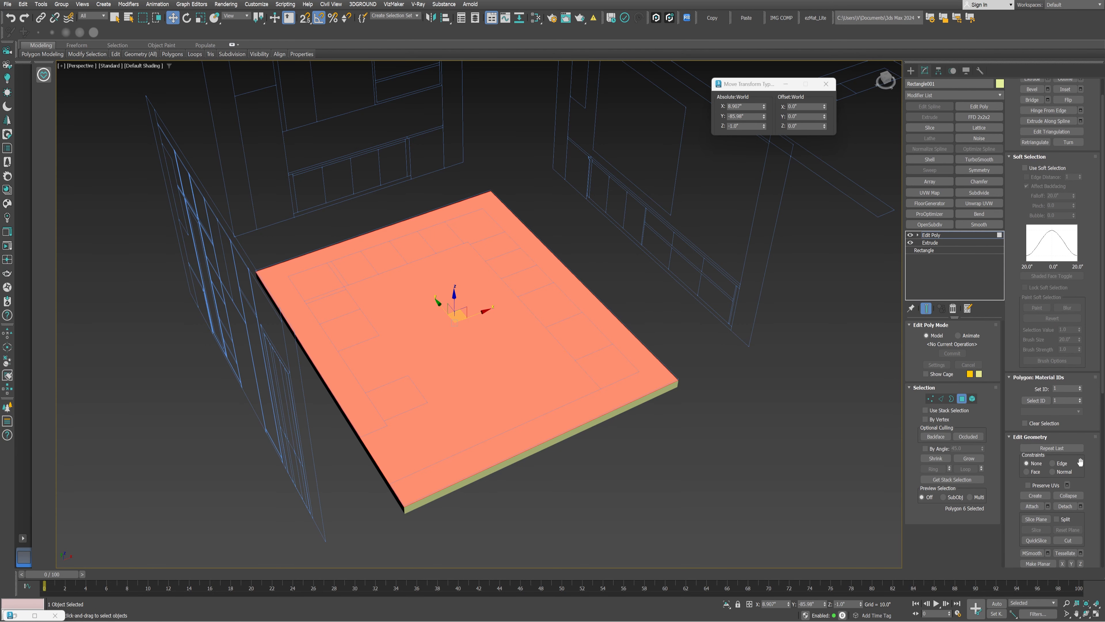
{"action": "left_click", "coordinate": [1081, 507]}
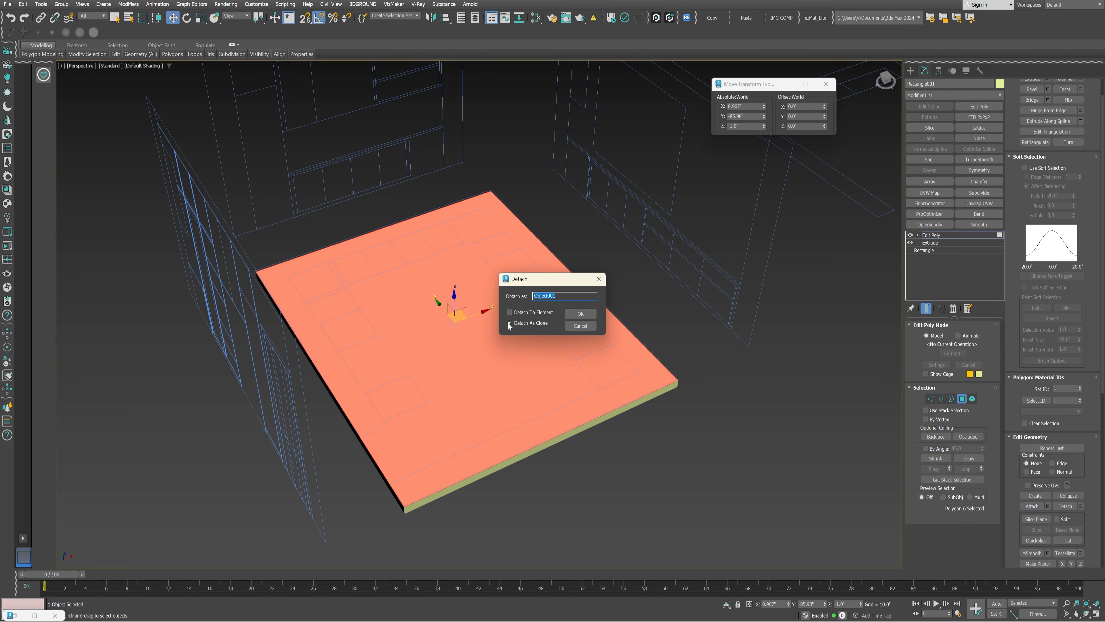
{"action": "left_click", "coordinate": [580, 314]}
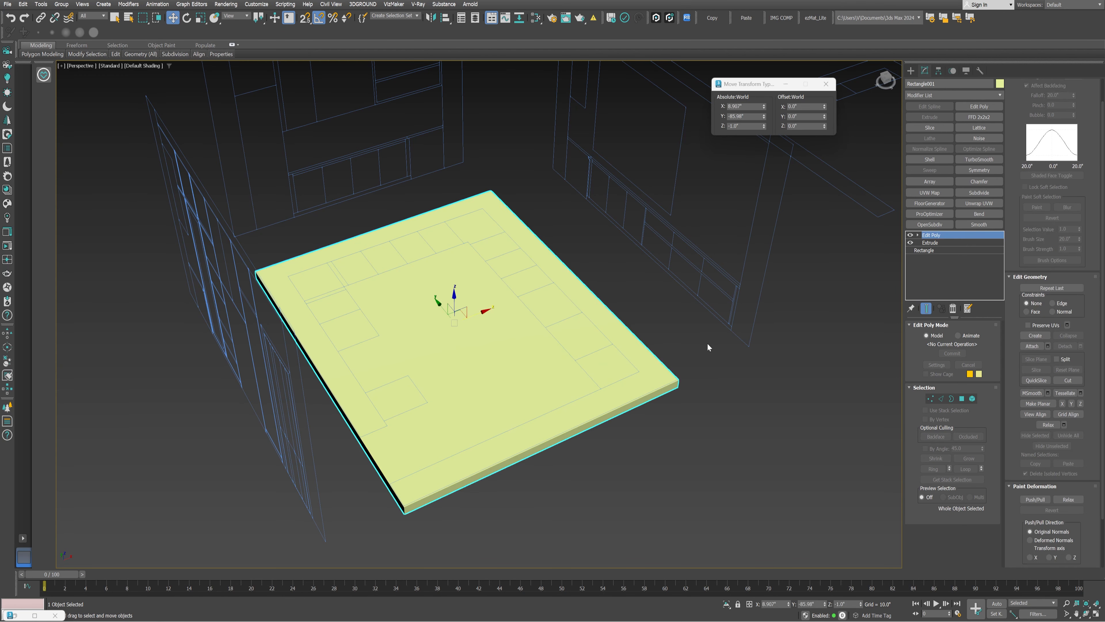
- Select the detached top surface, try lifting it off the slab, cancel the move and save the scene
{"action": "left_click", "coordinate": [707, 343]}
{"action": "left_click", "coordinate": [455, 320]}
{"action": "middle_click_drag", "start_coordinate": [455, 320], "coordinate": [457, 306], "text": "alt"}
{"action": "scroll", "coordinate": [459, 304], "scroll_direction": "up", "scroll_amount": 2}
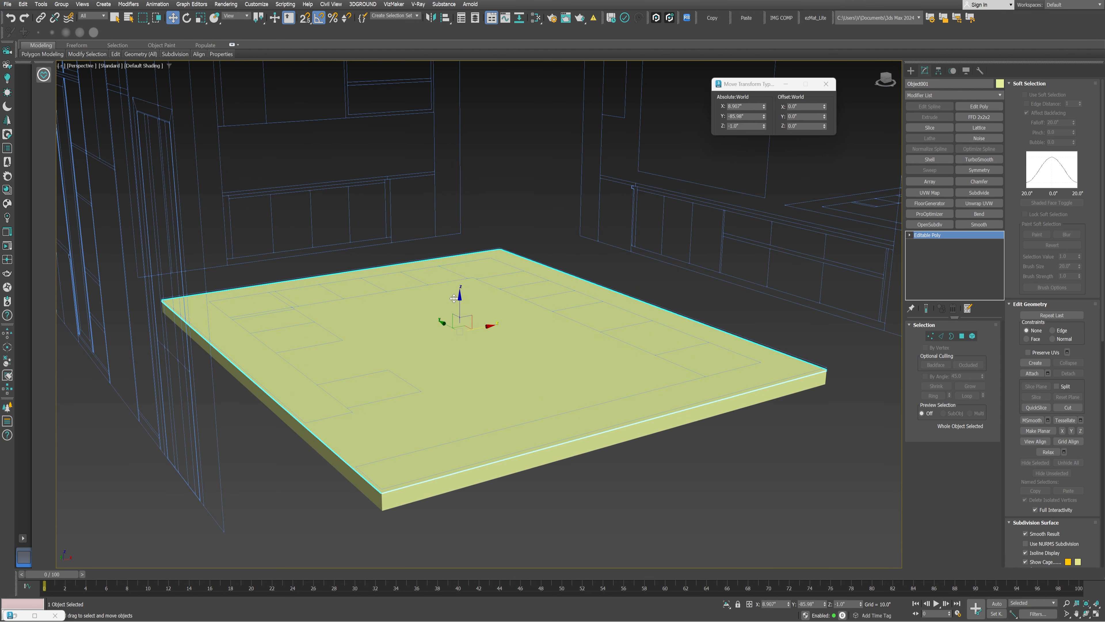
{"action": "left_click_drag", "start_coordinate": [460, 303], "coordinate": [486, 150]}
{"action": "right_click", "coordinate": [486, 150]}
{"action": "left_click", "coordinate": [486, 149]}
{"action": "left_click", "coordinate": [477, 311]}
{"action": "key", "text": "ctrl+s"}
- Apply the FloorGenerator modifier to the detached surface with a maximum board length and width of 48 inches
{"action": "left_click", "coordinate": [942, 204]}
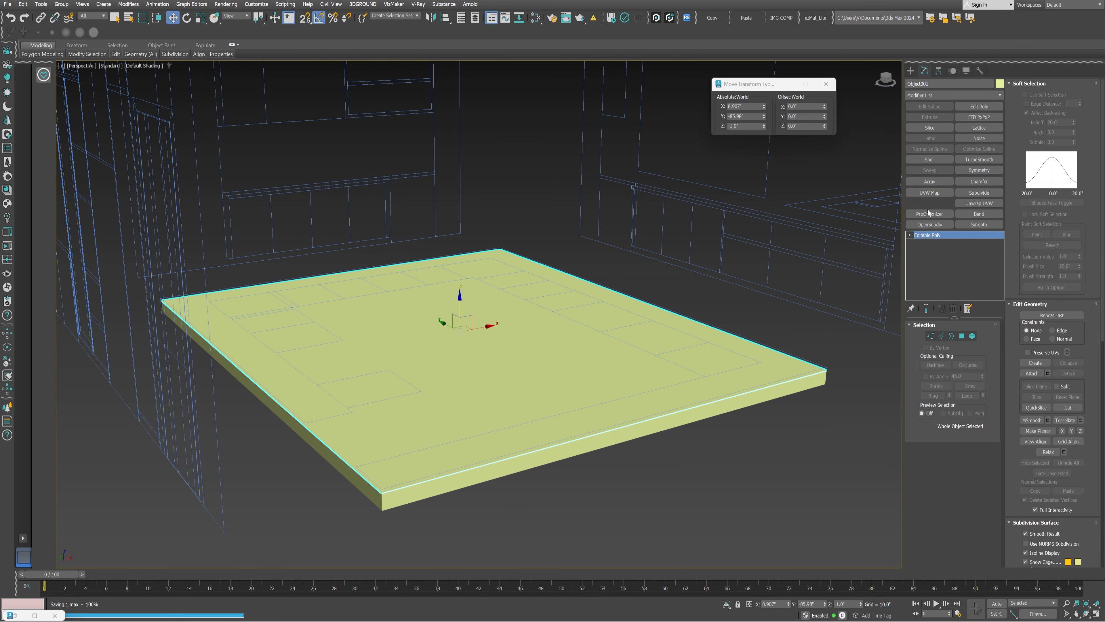
{"action": "scroll", "coordinate": [577, 320], "scroll_direction": "down", "scroll_amount": 3}
{"action": "middle_click_drag", "start_coordinate": [578, 320], "coordinate": [576, 331], "text": "alt"}
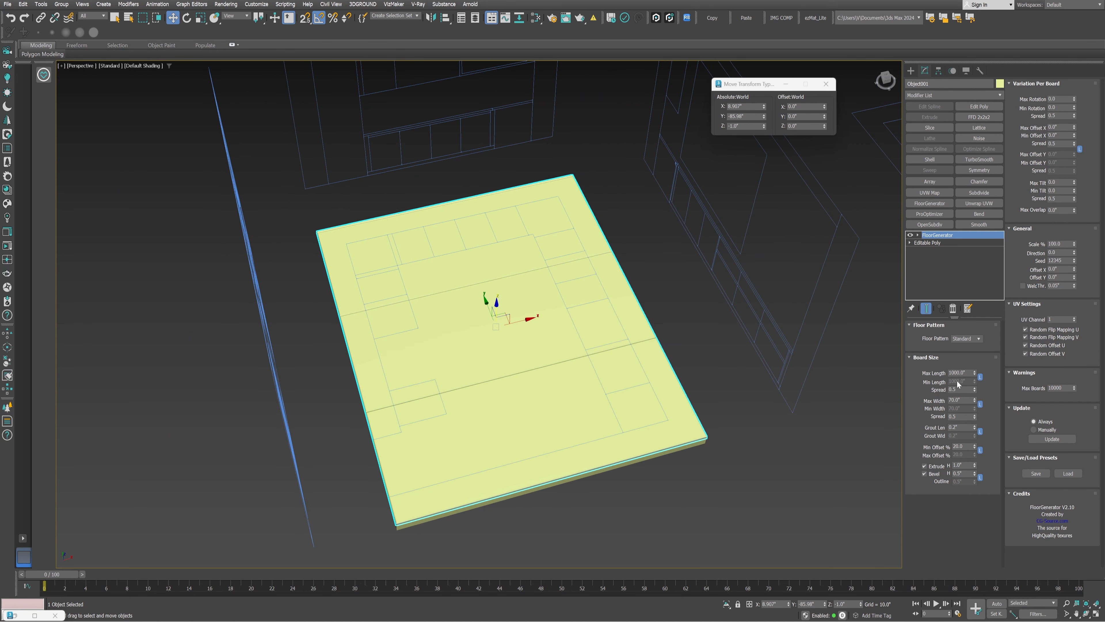
{"action": "left_click", "coordinate": [960, 373]}
{"action": "type", "text": "48"}
{"action": "key", "text": "Return"}
{"action": "left_click", "coordinate": [960, 400]}
{"action": "type", "text": "48"}
{"action": "key", "text": "Return"}
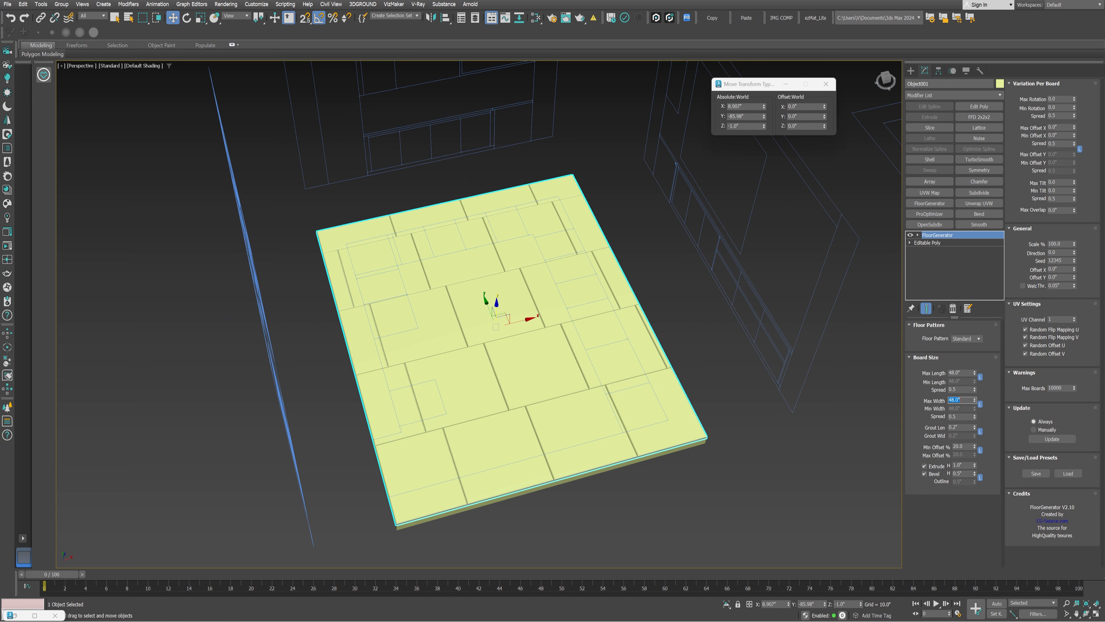
- Reset the floor tiles' grout length and minimum offset to 0 and set the bevel height to 0.05 inches
{"action": "right_click", "coordinate": [974, 429]}
{"action": "right_click", "coordinate": [973, 449]}
{"action": "left_click", "coordinate": [962, 473]}
{"action": "type", "text": ".05"}
{"action": "key", "text": "Return"}
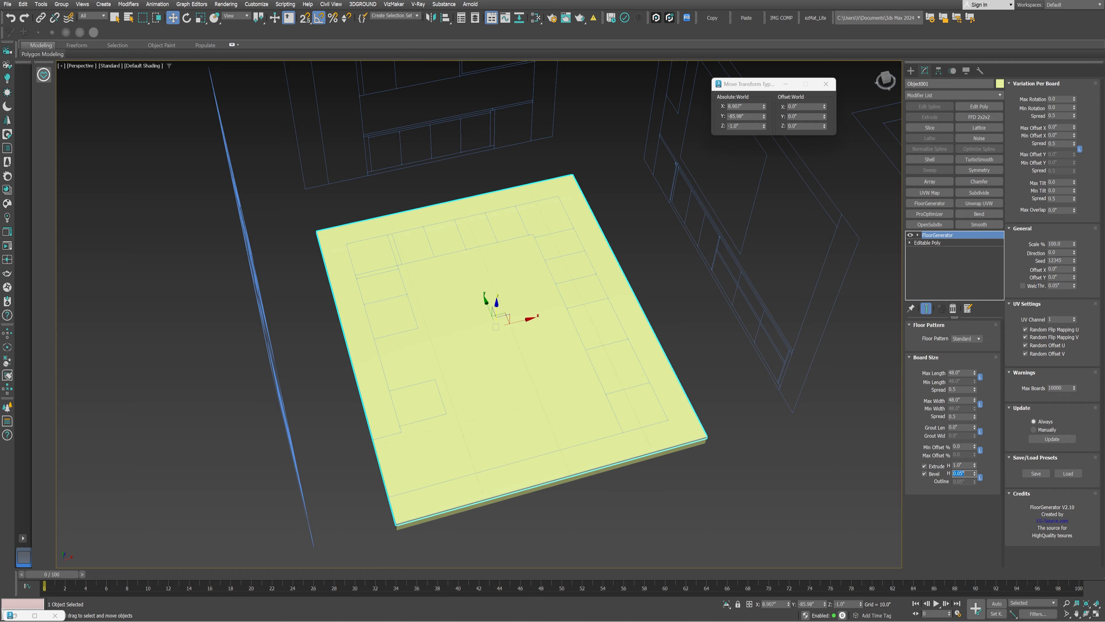
- Set the tiles' extrude height to 0.95 inches and examine the joint between the tiles up close
{"action": "key", "text": "shift+Tab"}
{"action": "type", "text": ".95"}
{"action": "key", "text": "Return"}
{"action": "scroll", "coordinate": [545, 389], "scroll_direction": "up", "scroll_amount": 5}
{"action": "scroll", "coordinate": [471, 383], "scroll_direction": "up", "scroll_amount": 8}
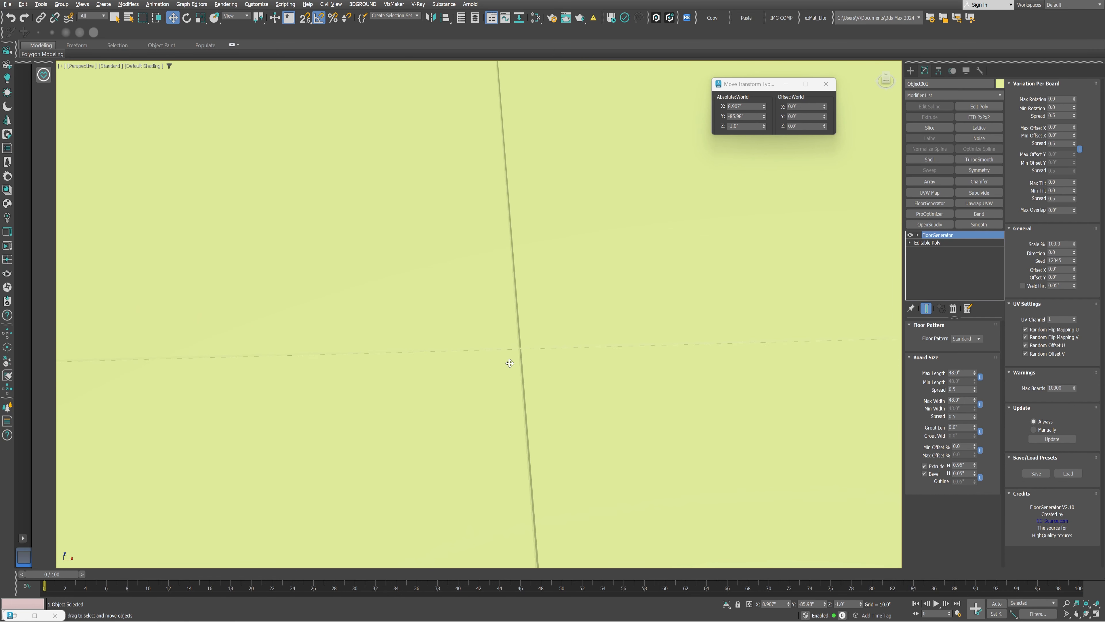
- Set the floor tiles' bevel height to 0.1 inches and their extrude height to 0.9 inches
{"action": "key", "text": "Tab"}
{"action": "type", "text": ".1"}
{"action": "key", "text": "Return"}
{"action": "key", "text": "shift+Tab"}
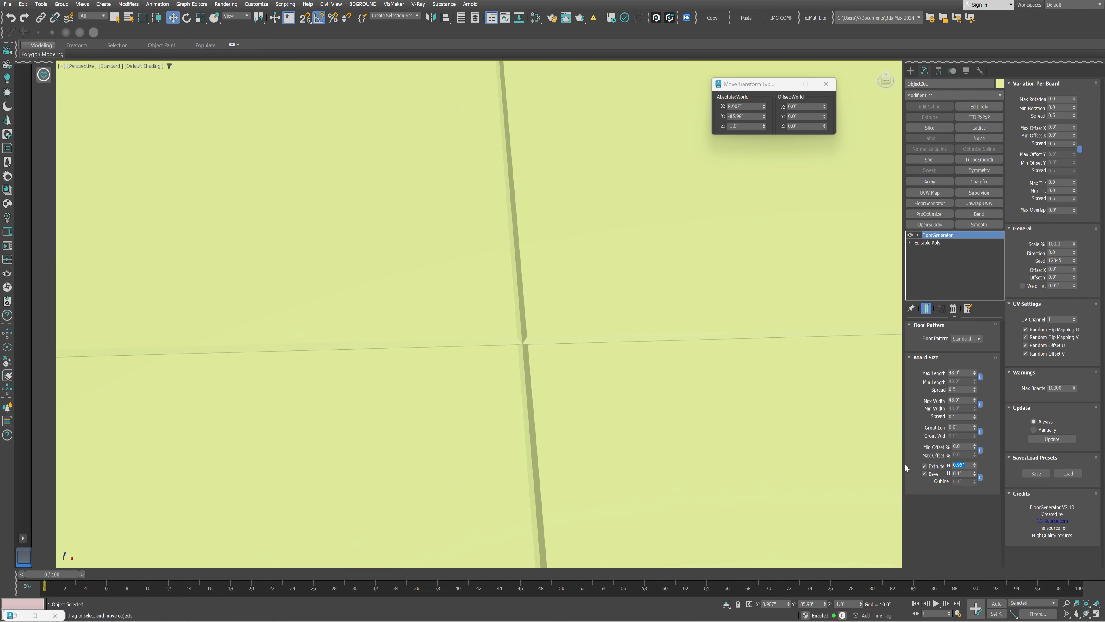
{"action": "type", "text": ".9"}
{"action": "key", "text": "Return"}
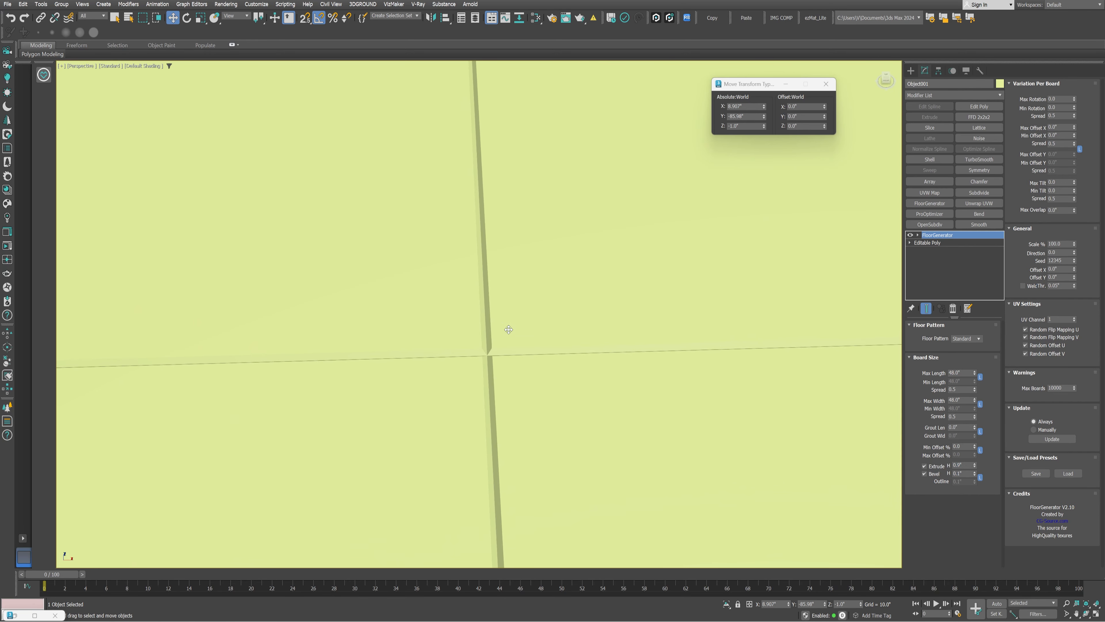
- Examine the beveled tile joint and the slab edge up close in the perspective and orthographic views
{"action": "key", "text": "alt+w"}
{"action": "middle_click", "coordinate": [612, 250]}
{"action": "key", "text": "alt+w"}
{"action": "scroll", "coordinate": [475, 307], "scroll_direction": "up", "scroll_amount": 10}
{"action": "scroll", "coordinate": [509, 281], "scroll_direction": "up", "scroll_amount": 3}
{"action": "scroll", "coordinate": [508, 281], "scroll_direction": "down", "scroll_amount": 7}
{"action": "key", "text": "alt+w"}
{"action": "middle_click", "coordinate": [599, 418]}
{"action": "key", "text": "alt+w"}
{"action": "scroll", "coordinate": [501, 339], "scroll_direction": "down", "scroll_amount": 8}
- Deselect the floor and display the perspective view in Clay shading with edged faces
{"action": "middle_click_drag", "start_coordinate": [500, 339], "coordinate": [574, 334], "text": "alt"}
{"action": "left_click", "coordinate": [645, 259]}
{"action": "middle_click_drag", "start_coordinate": [645, 259], "coordinate": [142, 65], "text": "alt"}
{"action": "left_click", "coordinate": [143, 65]}
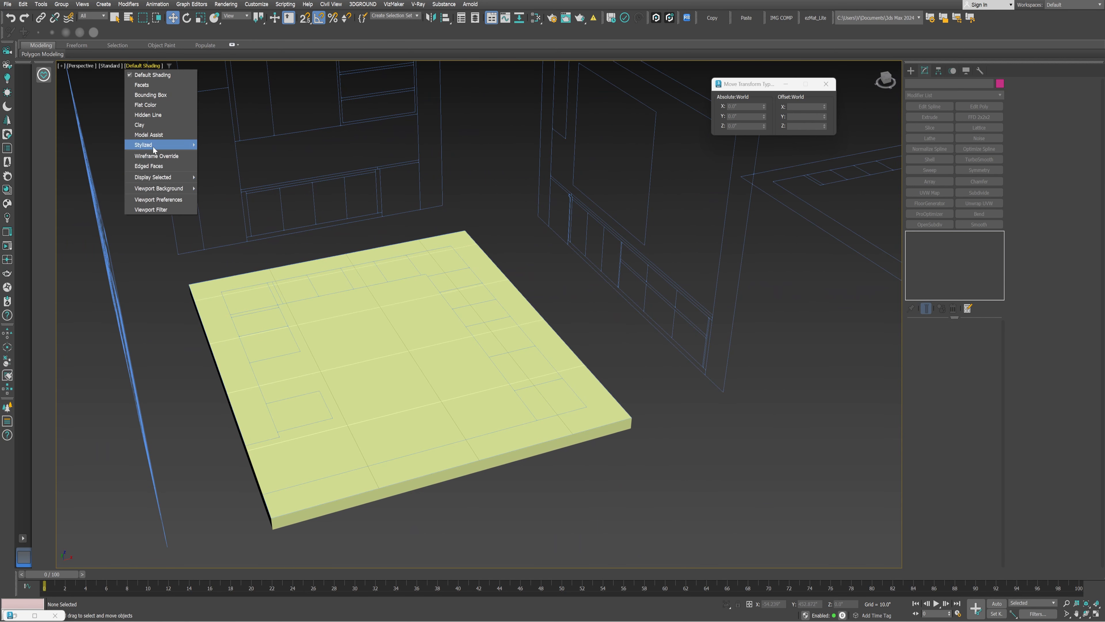
{"action": "left_click", "coordinate": [152, 129]}
{"action": "middle_click_drag", "start_coordinate": [515, 345], "coordinate": [533, 326], "text": "alt"}
{"action": "key", "text": "F4"}
{"action": "middle_click_drag", "start_coordinate": [439, 351], "coordinate": [469, 384], "text": "alt"}
{"action": "middle_click_drag", "start_coordinate": [685, 288], "coordinate": [656, 285], "text": "alt"}
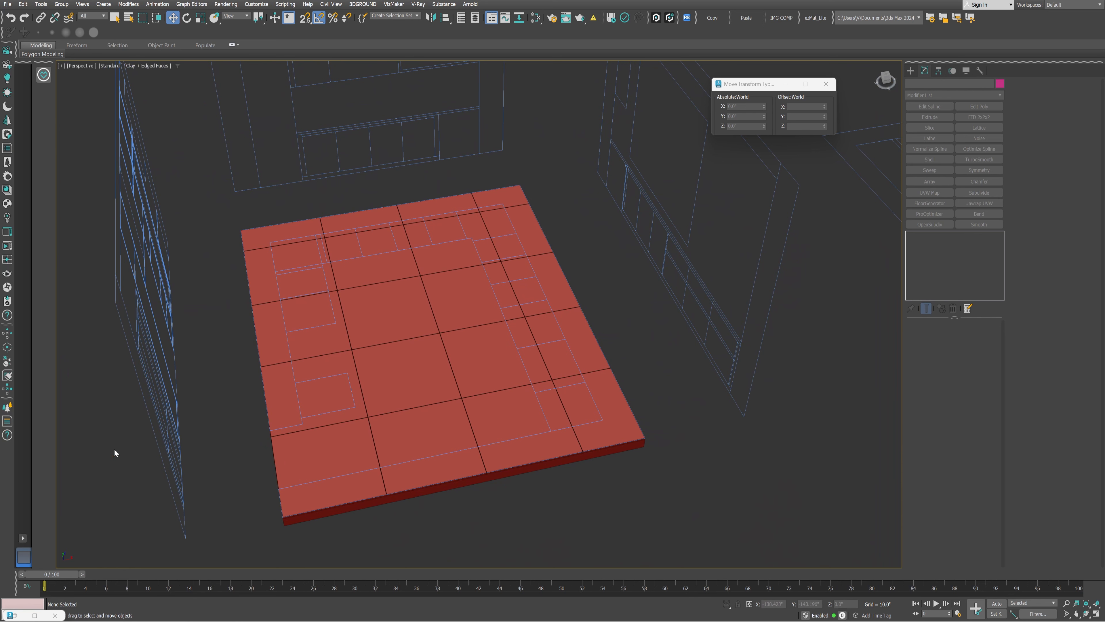
- Bring up the kitchen reference image, examine its floor tiles and place the image beside the modeled floor
{"action": "left_click", "coordinate": [15, 616]}
{"action": "scroll", "coordinate": [331, 377], "scroll_direction": "down", "scroll_amount": 2}
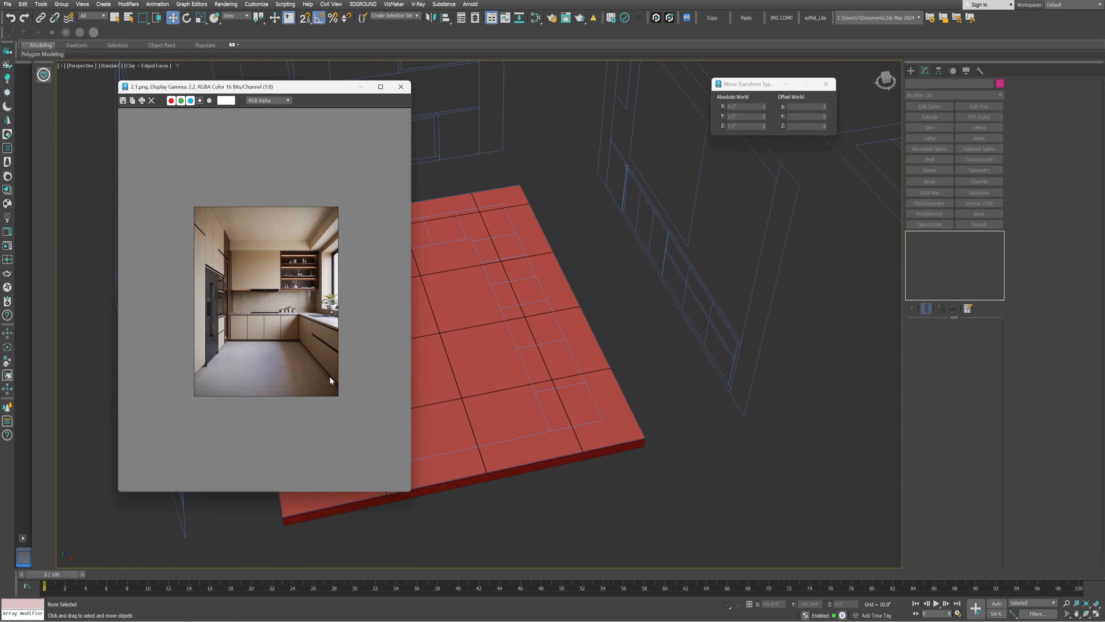
{"action": "scroll", "coordinate": [267, 374], "scroll_direction": "up", "scroll_amount": 1}
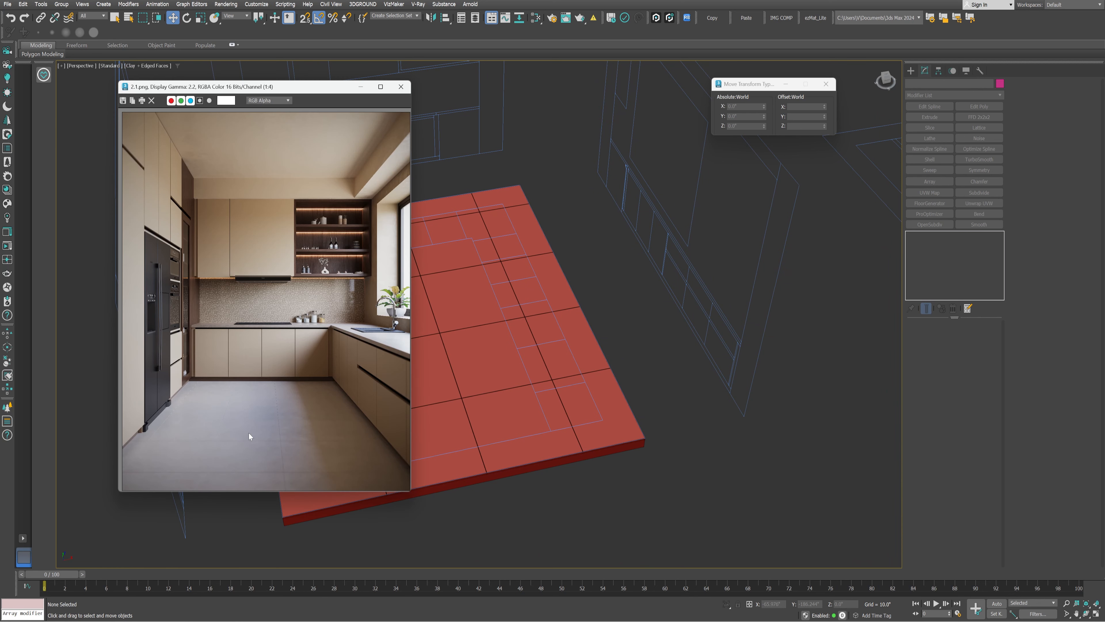
{"action": "scroll", "coordinate": [192, 430], "scroll_direction": "up", "scroll_amount": 1}
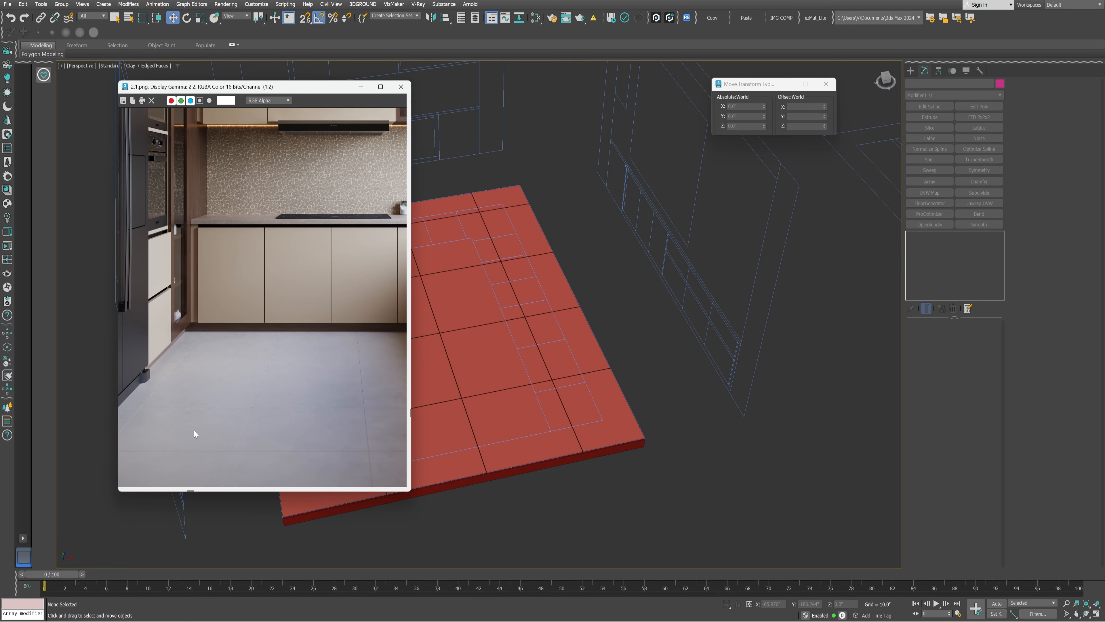
{"action": "left_click_drag", "start_coordinate": [326, 86], "coordinate": [187, 121]}
- Select the tile layer and set its maximum board length and maximum board width to 24 inches
{"action": "middle_click_drag", "start_coordinate": [435, 283], "coordinate": [649, 285], "text": "alt"}
{"action": "left_click", "coordinate": [649, 285]}
{"action": "left_click_drag", "start_coordinate": [968, 373], "coordinate": [877, 373]}
{"action": "type", "text": "24"}
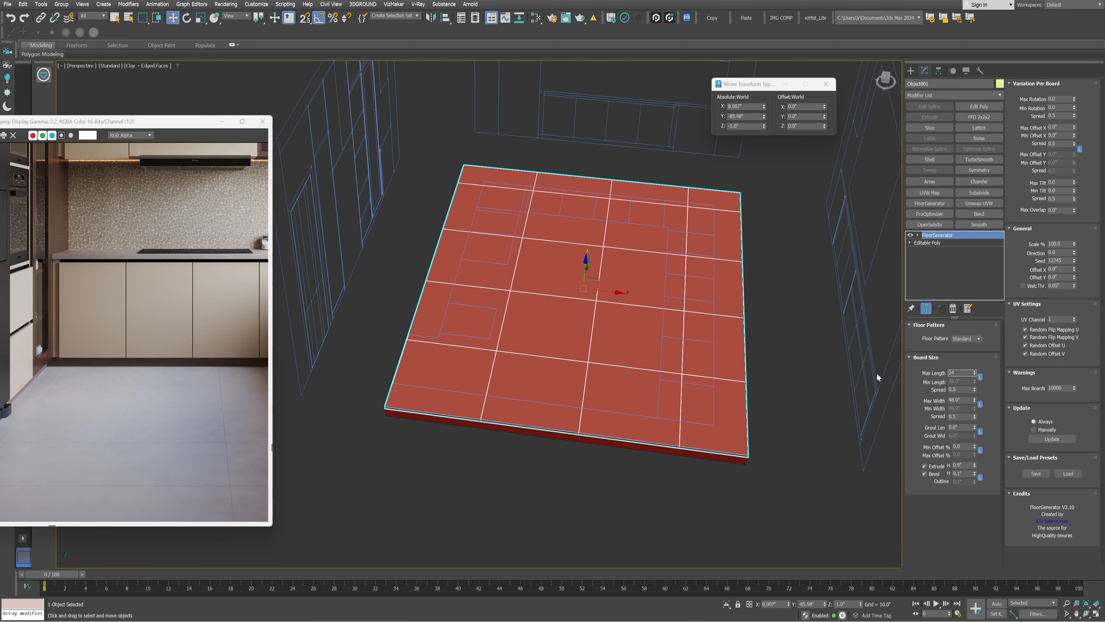
{"action": "key", "text": "Tab"}
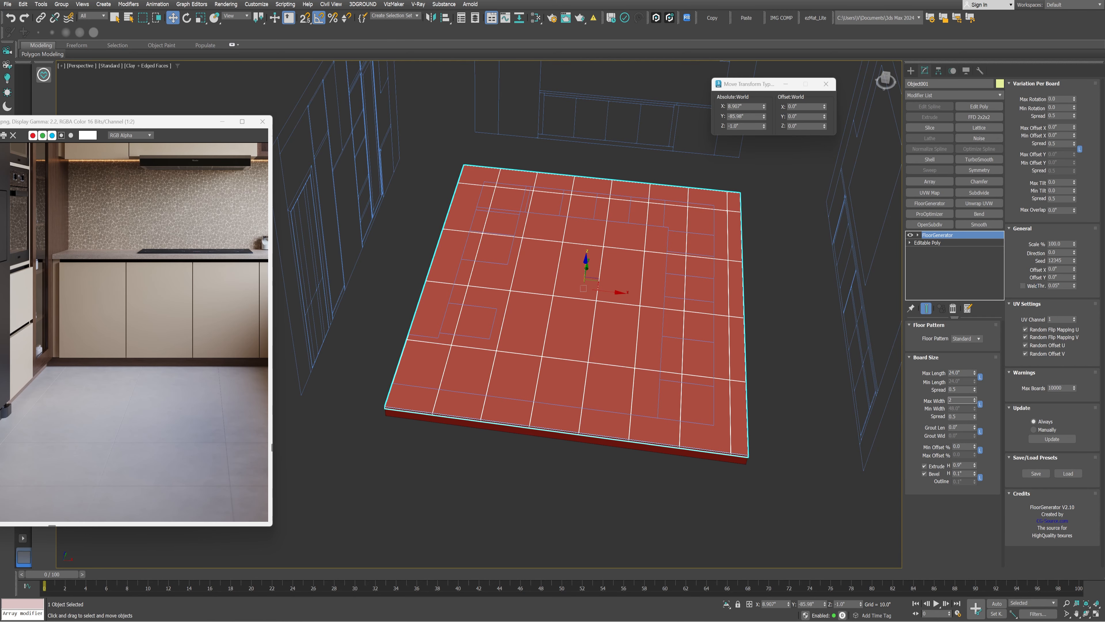
{"action": "key", "text": "Return"}
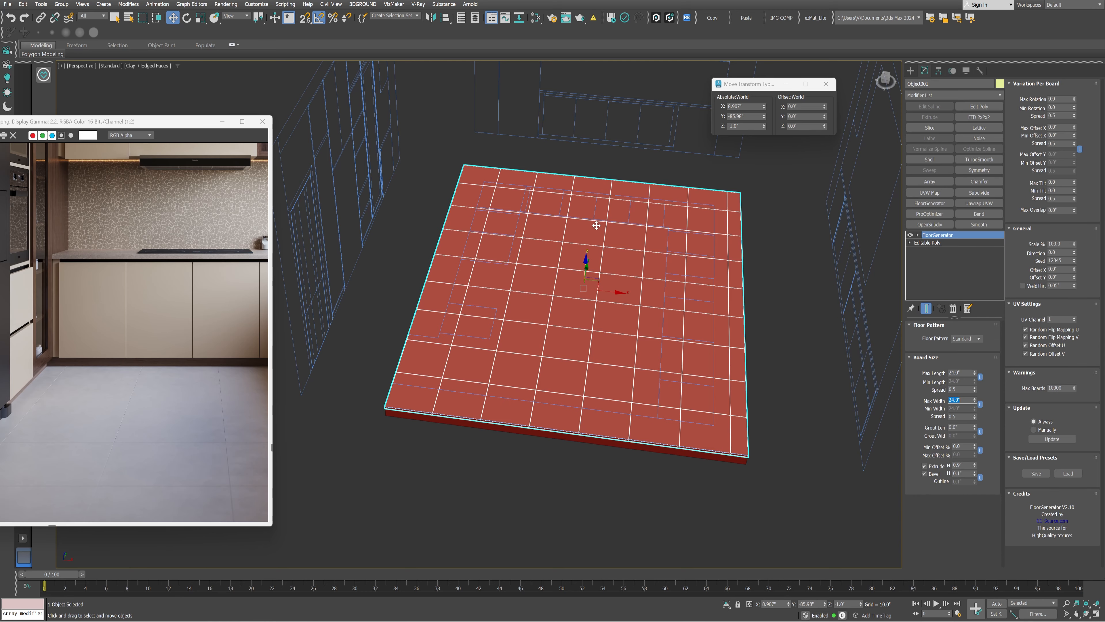
- Compare the tile grid with the floor in the reference image and check the tiles from several angles
{"action": "middle_click_drag", "start_coordinate": [596, 225], "coordinate": [582, 244], "text": "alt"}
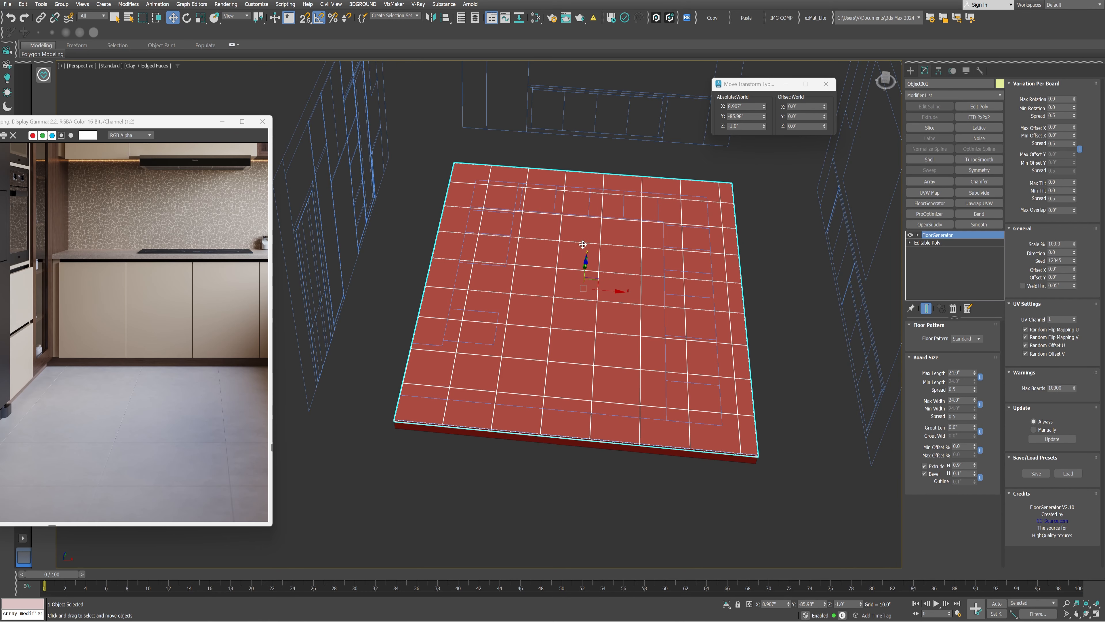
{"action": "scroll", "coordinate": [104, 325], "scroll_direction": "down", "scroll_amount": 1}
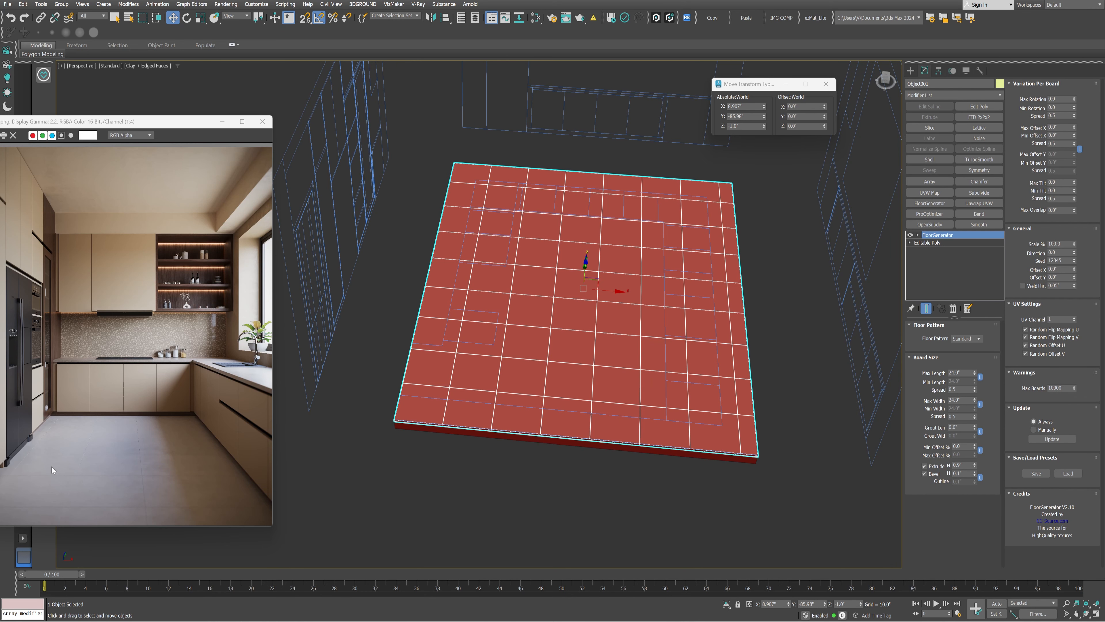
{"action": "scroll", "coordinate": [534, 280], "scroll_direction": "up", "scroll_amount": 2}
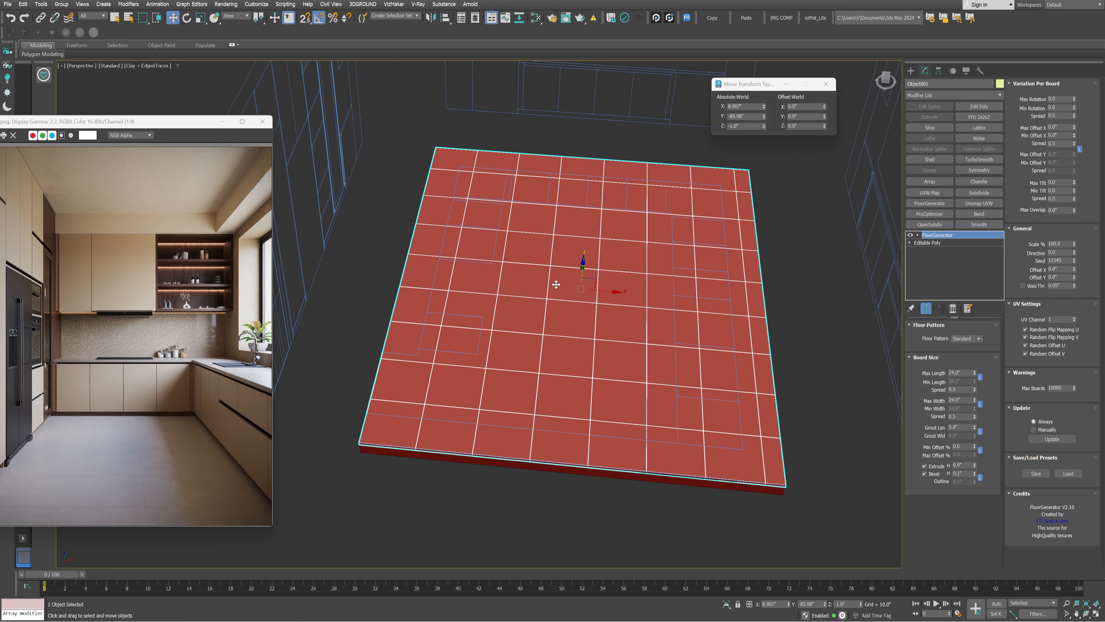
{"action": "scroll", "coordinate": [73, 467], "scroll_direction": "up", "scroll_amount": 1}
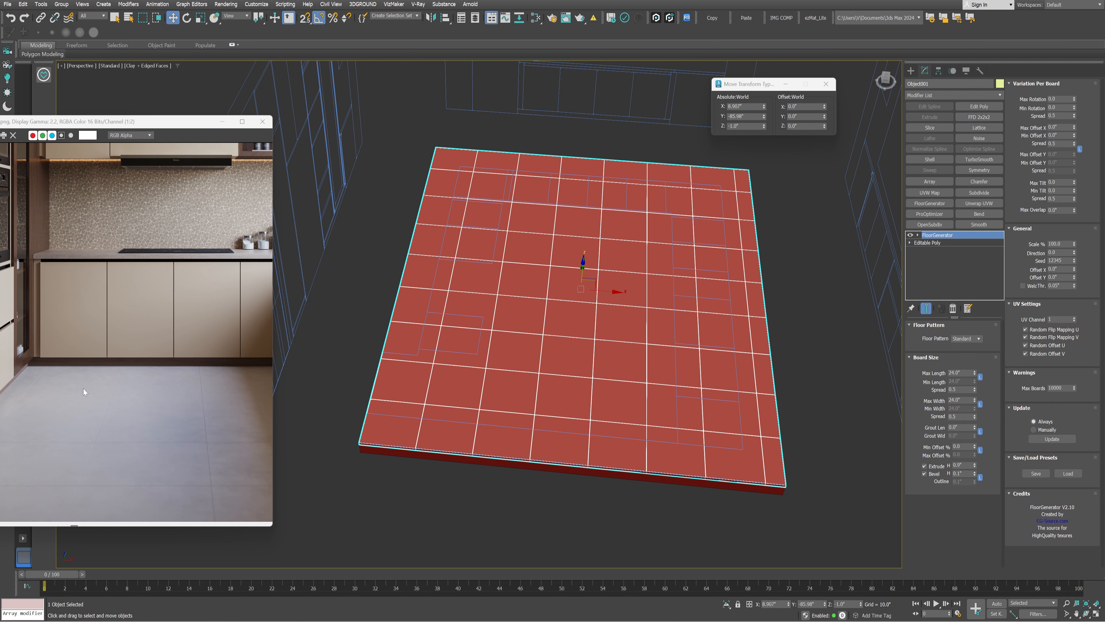
{"action": "scroll", "coordinate": [147, 417], "scroll_direction": "up", "scroll_amount": 1}
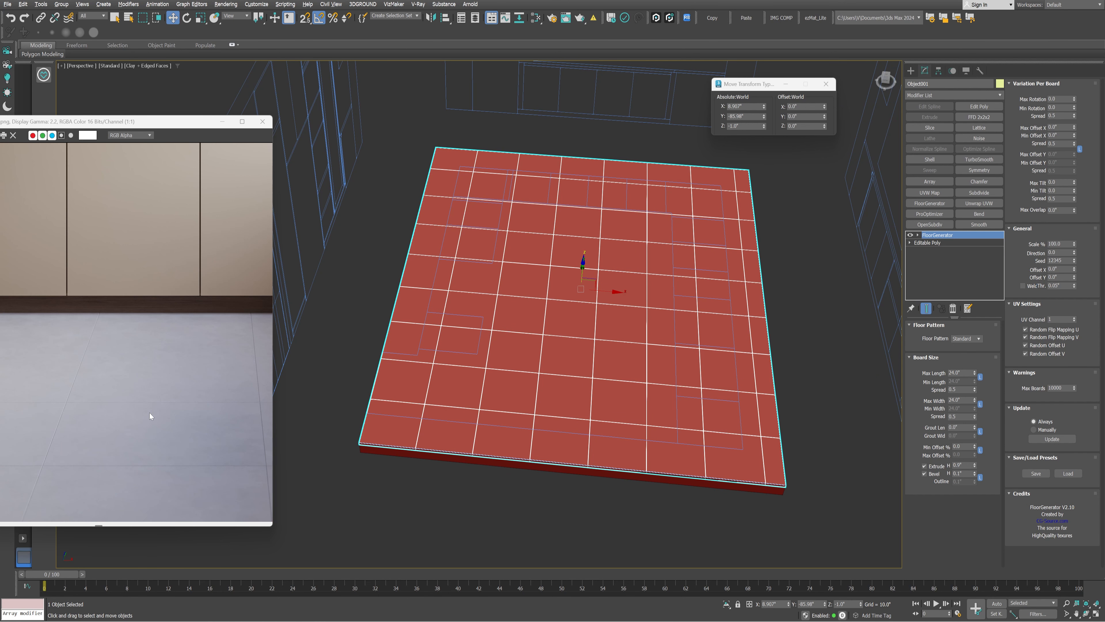
{"action": "middle_click_drag", "start_coordinate": [612, 291], "coordinate": [670, 377], "text": "alt"}
{"action": "key", "text": "shift+z"}
{"action": "key", "text": "shift+z"}
{"action": "key", "text": "alt+w"}
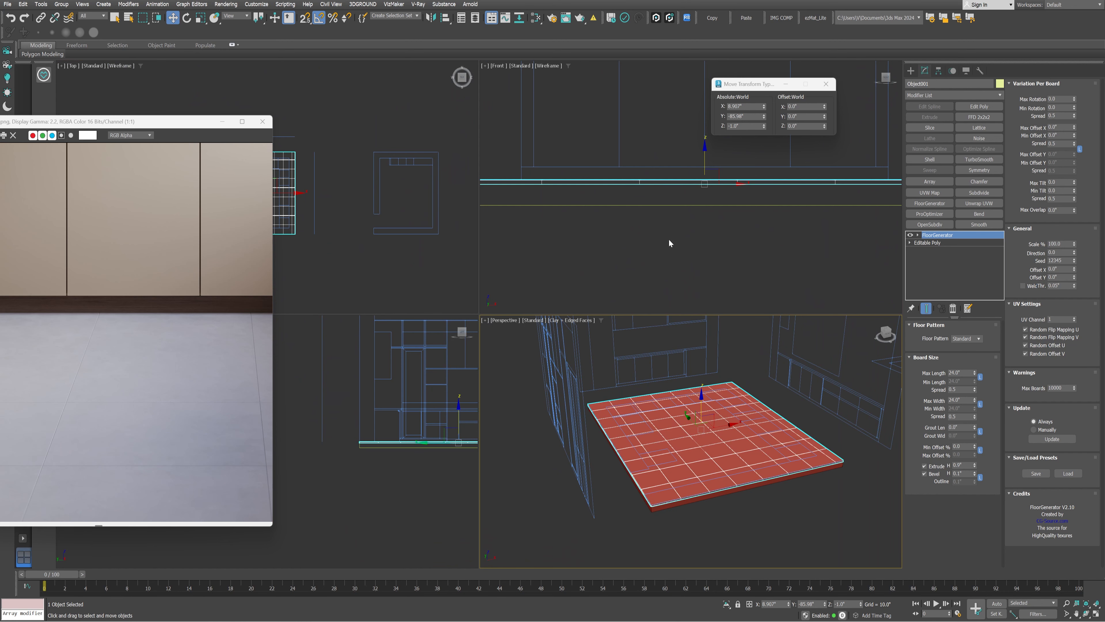
{"action": "key", "text": "alt+w"}
{"action": "key", "text": "alt+w"}
{"action": "middle_click_drag", "start_coordinate": [635, 349], "coordinate": [690, 395], "text": "alt"}
{"action": "key", "text": "alt+w"}
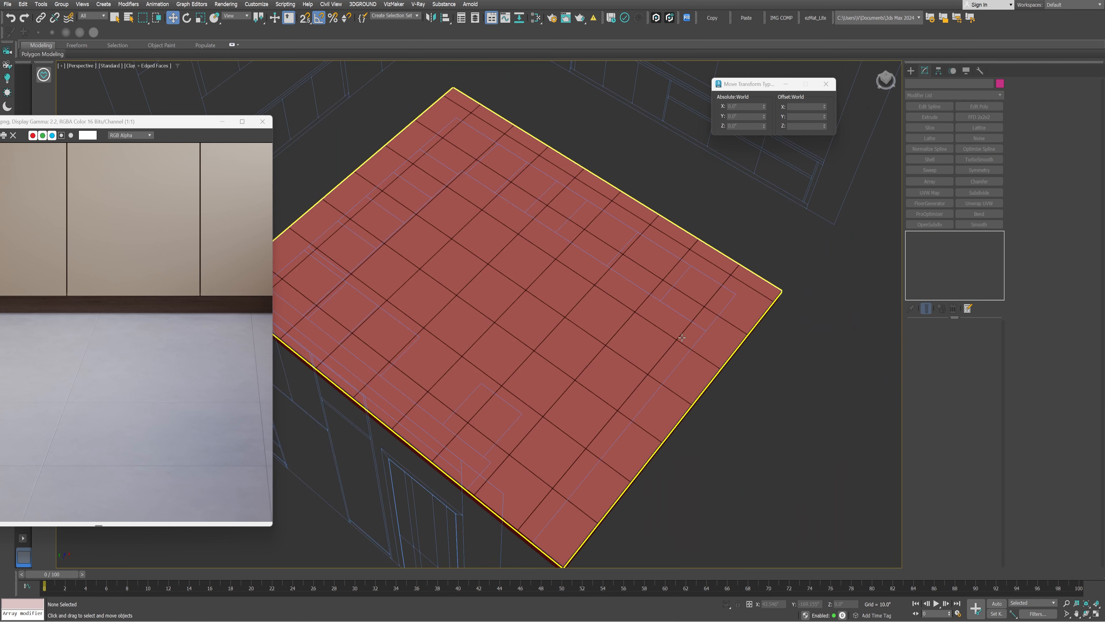
- Draw a test box on the tiled floor, about 68 by 40 inches and 104 inches tall
{"action": "left_click", "coordinate": [829, 398]}
{"action": "left_click", "coordinate": [911, 71]}
{"action": "left_click", "coordinate": [939, 129]}
{"action": "left_click_drag", "start_coordinate": [444, 257], "coordinate": [517, 349]}
- Inspect in the Front view how the test box's base lines up with the tile surface and slab
{"action": "key", "text": "alt+w"}
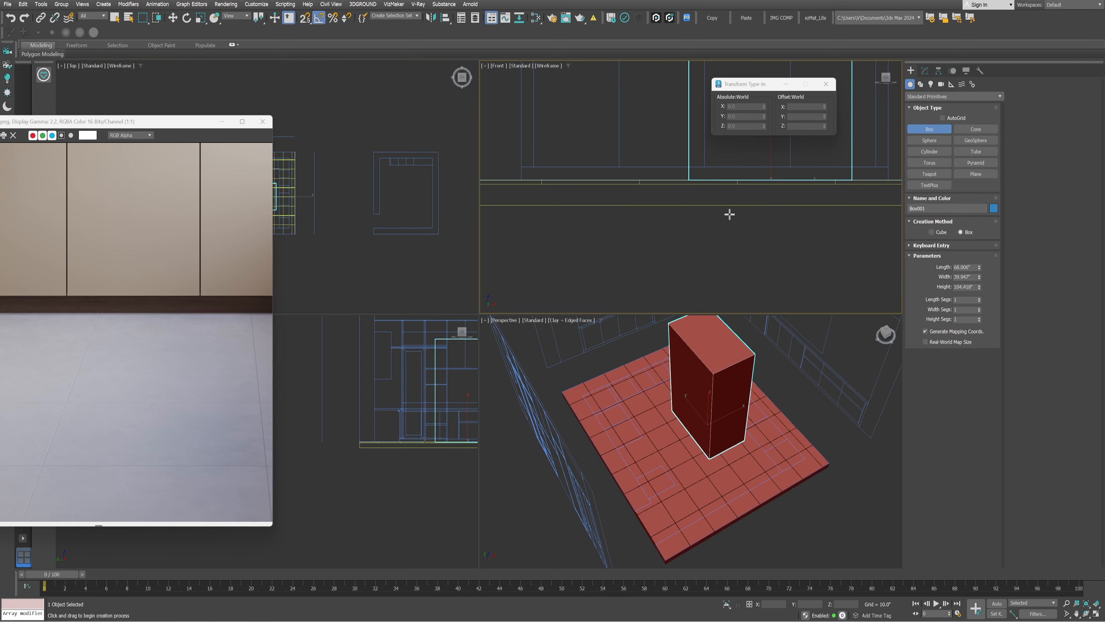
{"action": "key", "text": "alt+w"}
{"action": "scroll", "coordinate": [609, 353], "scroll_direction": "up", "scroll_amount": 8}
{"action": "scroll", "coordinate": [576, 248], "scroll_direction": "up", "scroll_amount": 2}
{"action": "middle_click_drag", "start_coordinate": [636, 188], "coordinate": [580, 276]}
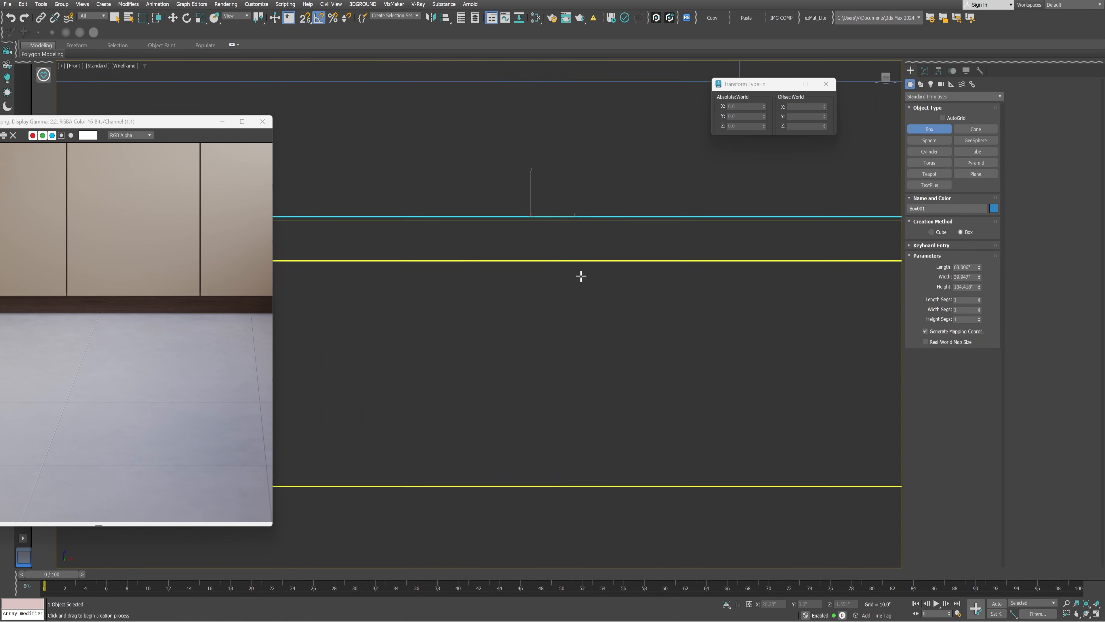
{"action": "scroll", "coordinate": [543, 240], "scroll_direction": "up", "scroll_amount": 2}
{"action": "key", "text": "w"}
{"action": "middle_click_drag", "start_coordinate": [525, 235], "coordinate": [540, 300]}
{"action": "scroll", "coordinate": [541, 270], "scroll_direction": "down", "scroll_amount": 4}
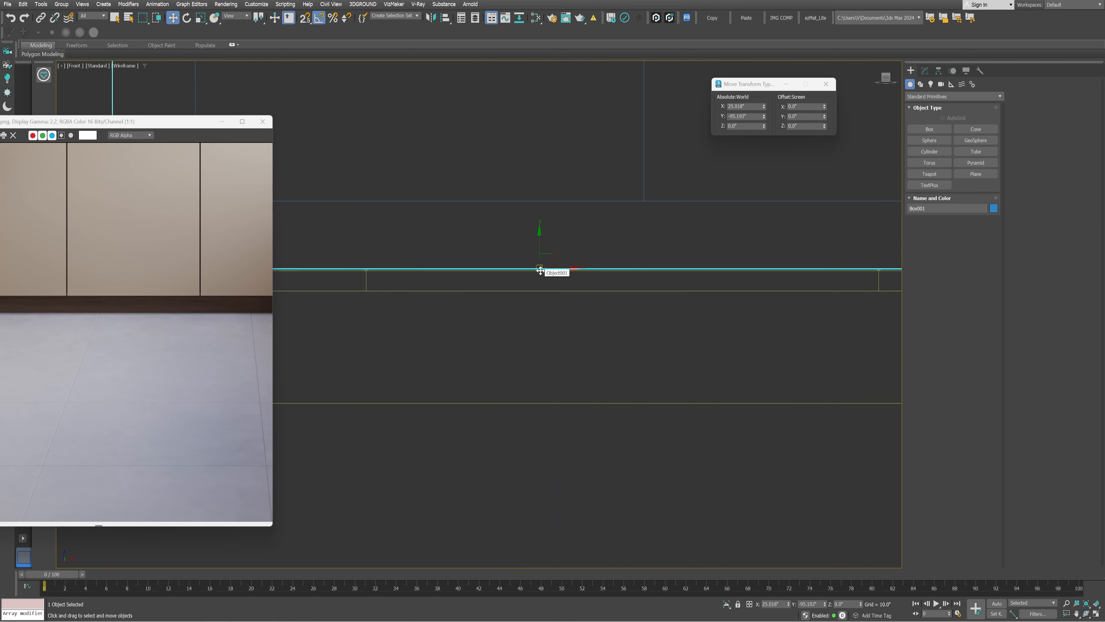
{"action": "scroll", "coordinate": [540, 274], "scroll_direction": "down", "scroll_amount": 7}
{"action": "left_click_drag", "start_coordinate": [538, 269], "coordinate": [568, 247]}
{"action": "left_click", "coordinate": [567, 246]}
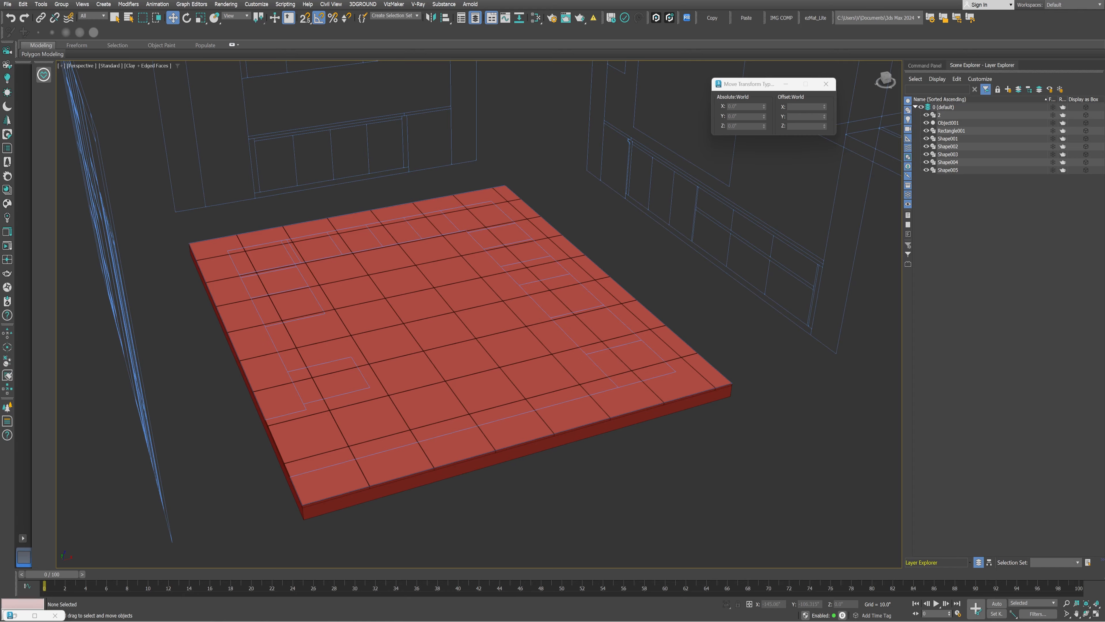
- Select the floor slab, hide the modeling ribbon, and close and reopen the Layer Explorer
{"action": "left_click", "coordinate": [540, 449]}
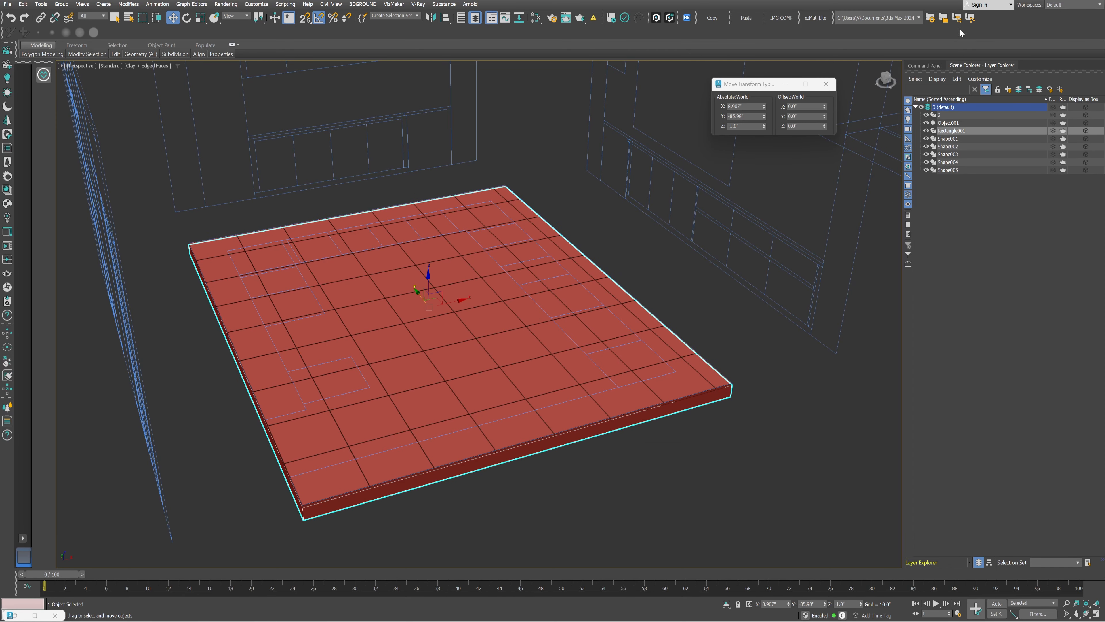
{"action": "left_click", "coordinate": [492, 18]}
{"action": "left_click", "coordinate": [476, 18]}
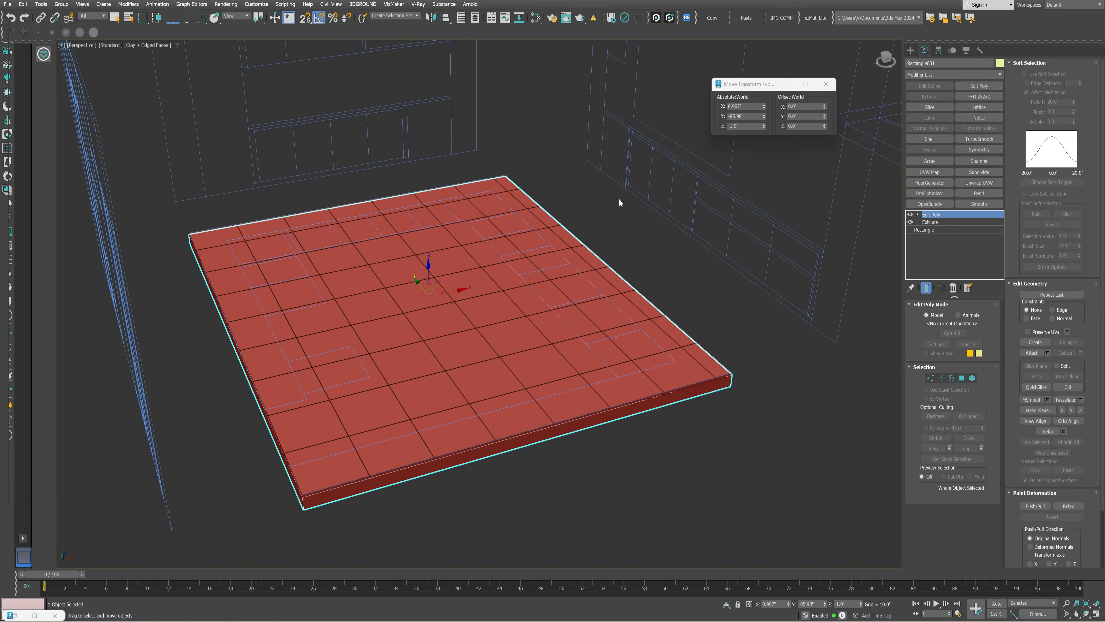
{"action": "left_click", "coordinate": [475, 19]}
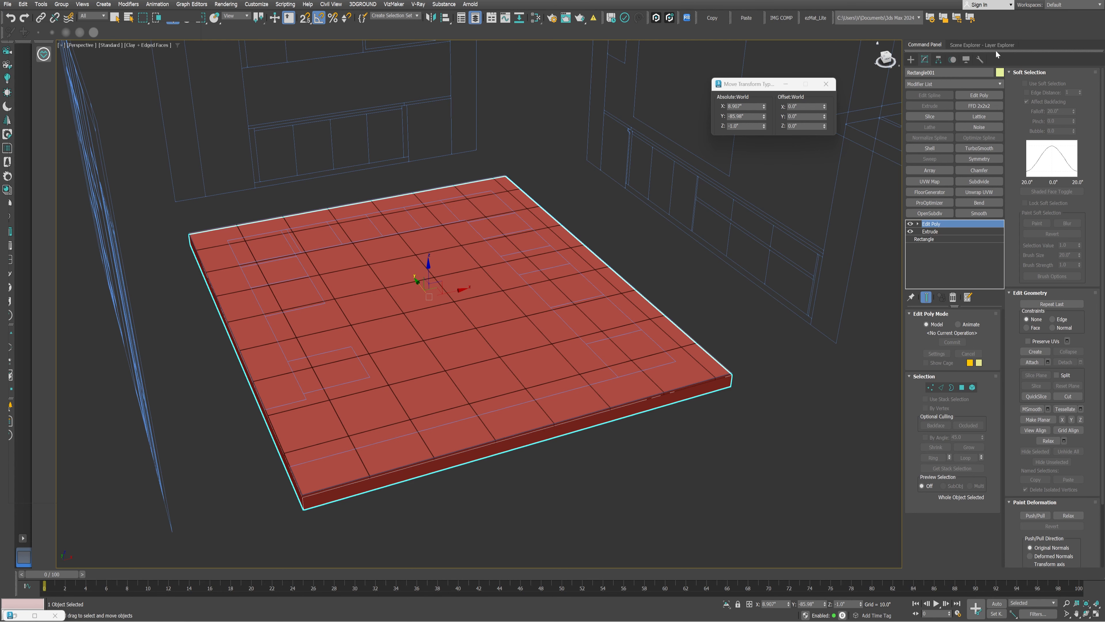
- Try other docking positions for the Layer Explorer, keep it tabbed with the Command Panel and enlarge the modifier stack
{"action": "left_click_drag", "start_coordinate": [1005, 51], "coordinate": [999, 126]}
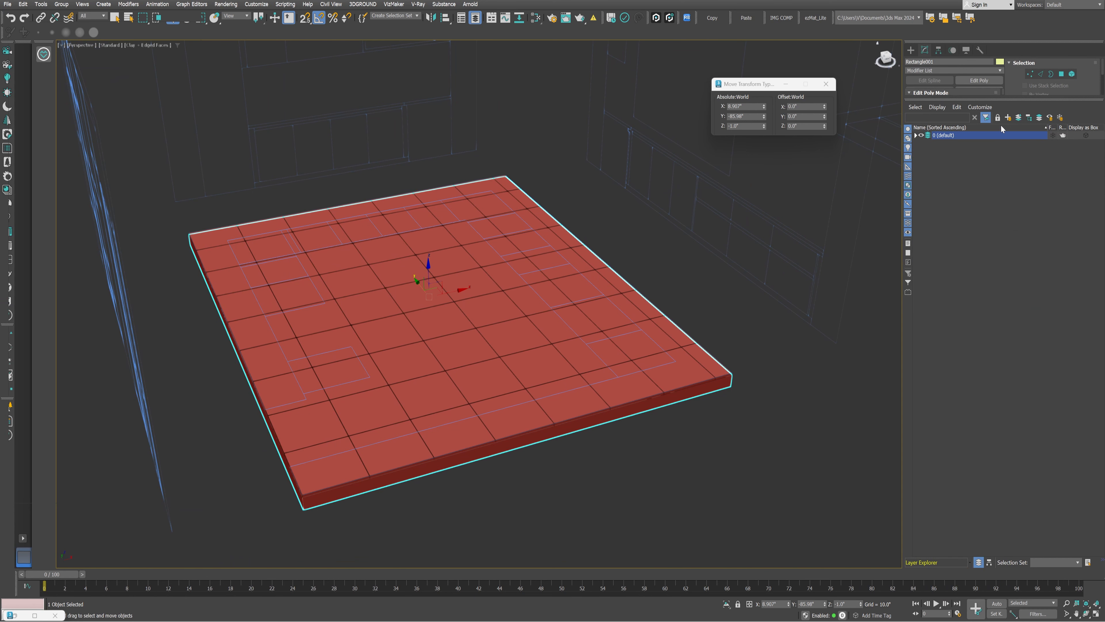
{"action": "left_click_drag", "start_coordinate": [998, 41], "coordinate": [995, 244]}
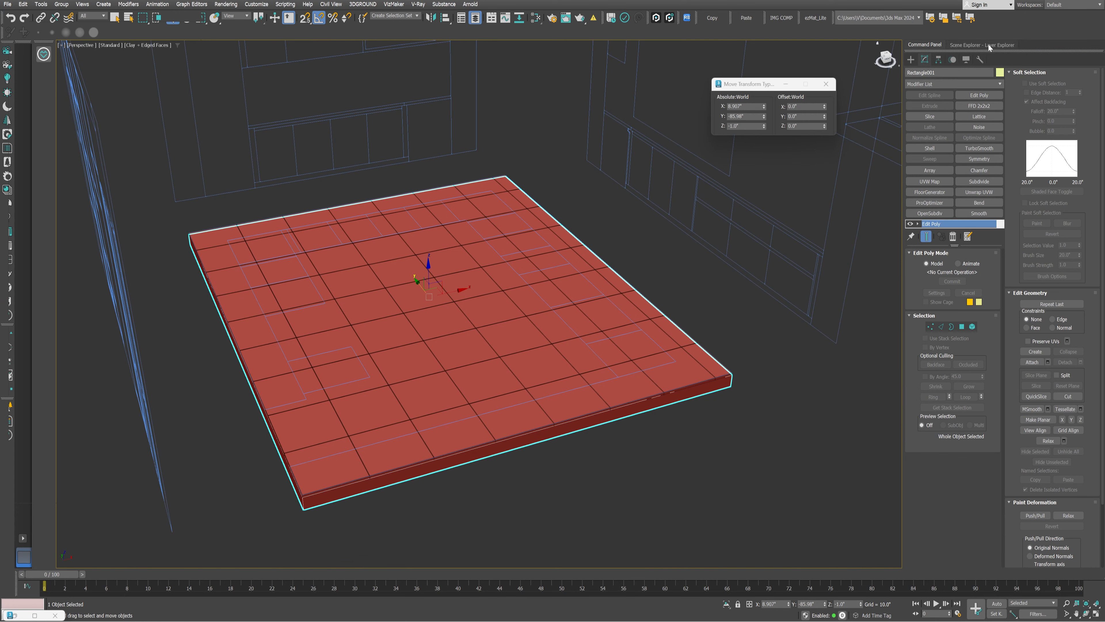
{"action": "left_click", "coordinate": [988, 44]}
{"action": "left_click_drag", "start_coordinate": [937, 45], "coordinate": [1022, 45]}
{"action": "left_click_drag", "start_coordinate": [1002, 44], "coordinate": [938, 47]}
{"action": "left_click_drag", "start_coordinate": [955, 247], "coordinate": [955, 334]}
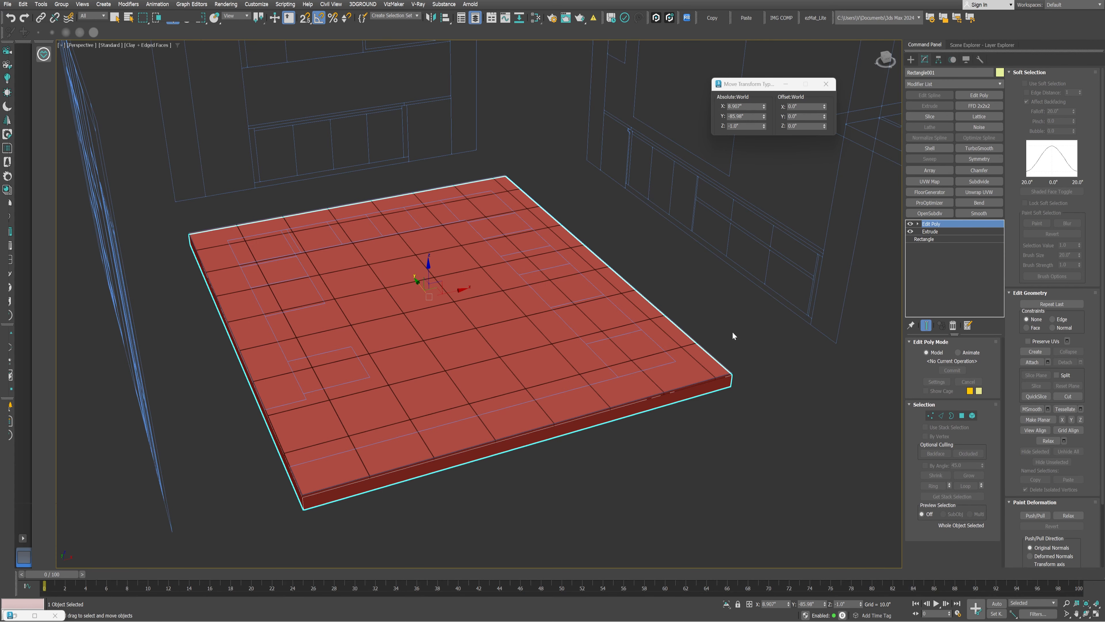
- Select the slab and the tile layer together and put them on a new layer named Floor
{"action": "left_click", "coordinate": [715, 340]}
{"action": "middle_click_drag", "start_coordinate": [604, 448], "coordinate": [592, 398]}
{"action": "scroll", "coordinate": [534, 379], "scroll_direction": "up", "scroll_amount": 5}
{"action": "left_click", "coordinate": [523, 358]}
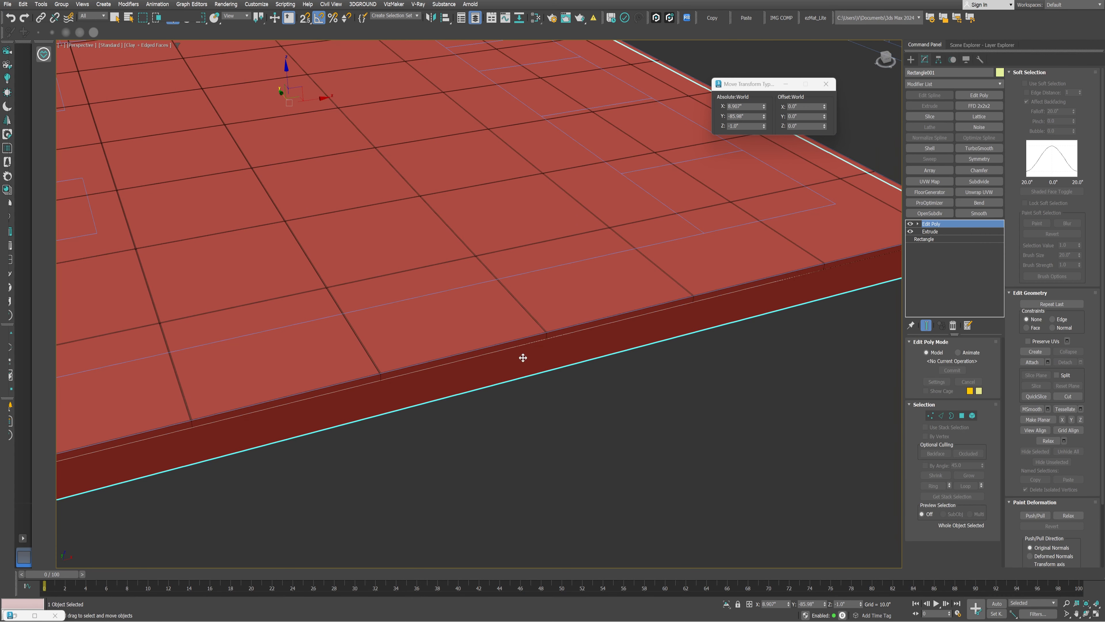
{"action": "left_click", "coordinate": [485, 314], "text": "ctrl"}
{"action": "left_click", "coordinate": [978, 45]}
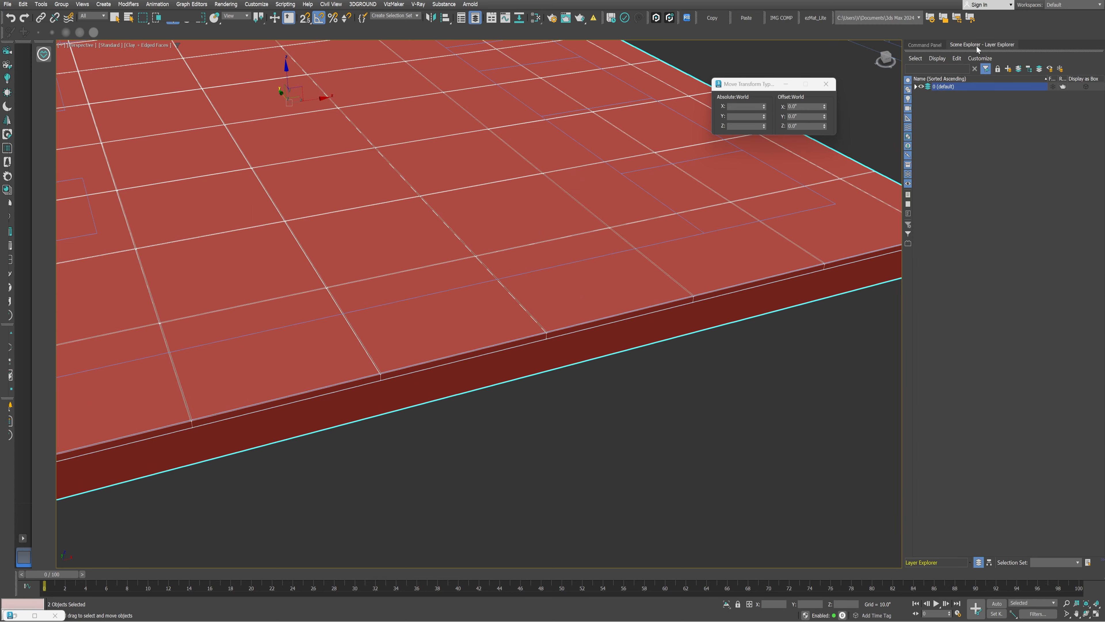
{"action": "left_click", "coordinate": [1008, 68]}
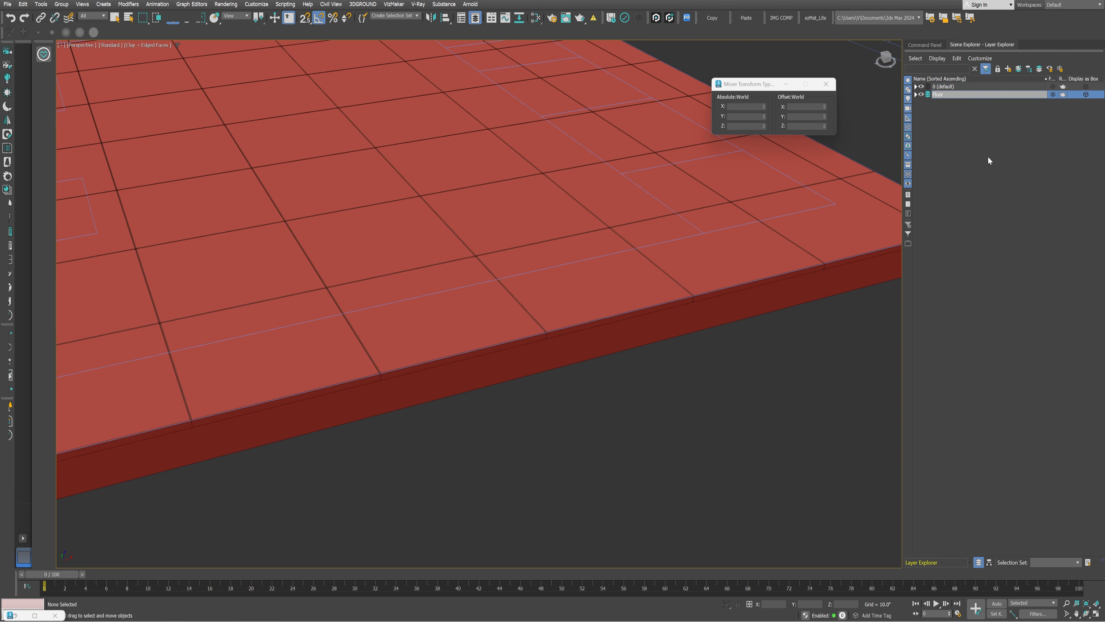
{"action": "left_click", "coordinate": [954, 133]}
- Hide the Floor layer so only the plan and elevation linework is displayed
{"action": "left_click", "coordinate": [921, 95]}
{"action": "scroll", "coordinate": [410, 265], "scroll_direction": "up", "scroll_amount": 10}
{"action": "scroll", "coordinate": [396, 264], "scroll_direction": "up", "scroll_amount": 5}
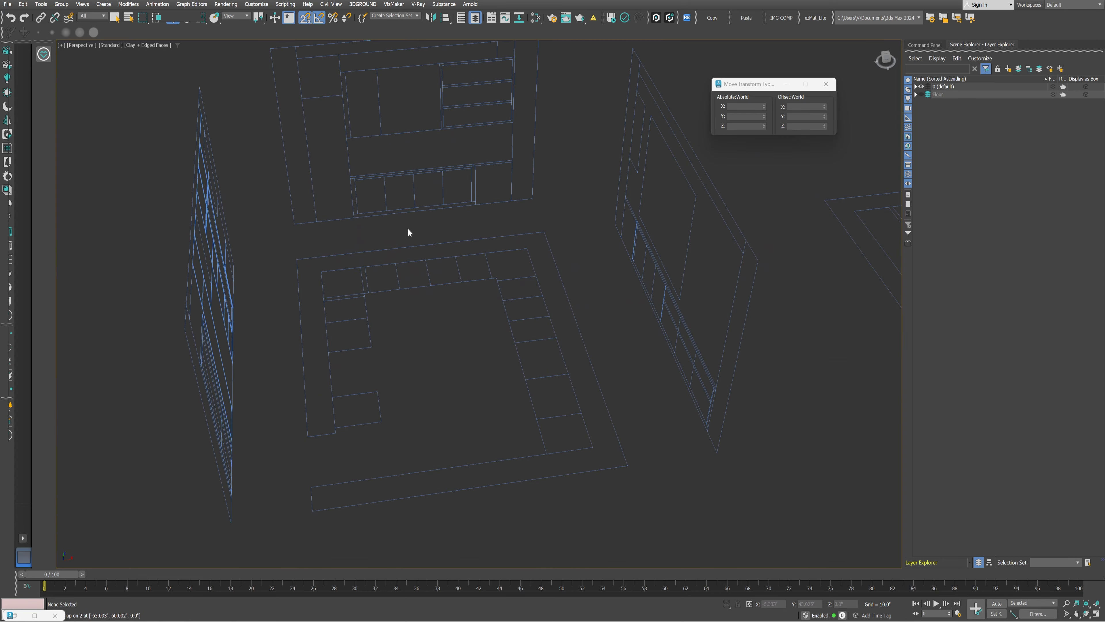
- Review the kitchen reference image, minimize it and return to the plan linework in the perspective view
{"action": "key", "text": "alt+w"}
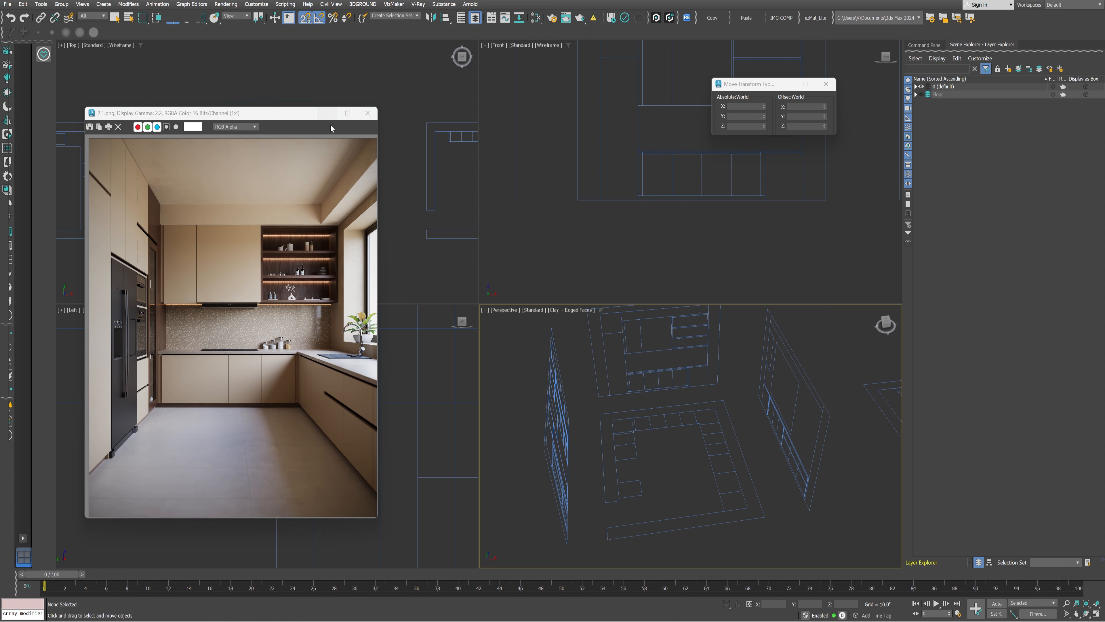
{"action": "left_click", "coordinate": [327, 113]}
{"action": "left_click", "coordinate": [643, 384]}
{"action": "key", "text": "alt+w"}
{"action": "middle_click_drag", "start_coordinate": [642, 384], "coordinate": [488, 319], "text": "alt"}
{"action": "left_click", "coordinate": [491, 324]}
- Frame the back cabinet run of the plan in the top view and bring up the spline shape creation tools
{"action": "scroll", "coordinate": [466, 273], "scroll_direction": "up", "scroll_amount": 3}
{"action": "key", "text": "t"}
{"action": "scroll", "coordinate": [554, 278], "scroll_direction": "down", "scroll_amount": 1}
{"action": "middle_click_drag", "start_coordinate": [555, 279], "coordinate": [451, 307]}
{"action": "scroll", "coordinate": [388, 279], "scroll_direction": "up", "scroll_amount": 5}
{"action": "middle_click_drag", "start_coordinate": [395, 282], "coordinate": [391, 284]}
{"action": "left_click", "coordinate": [916, 58]}
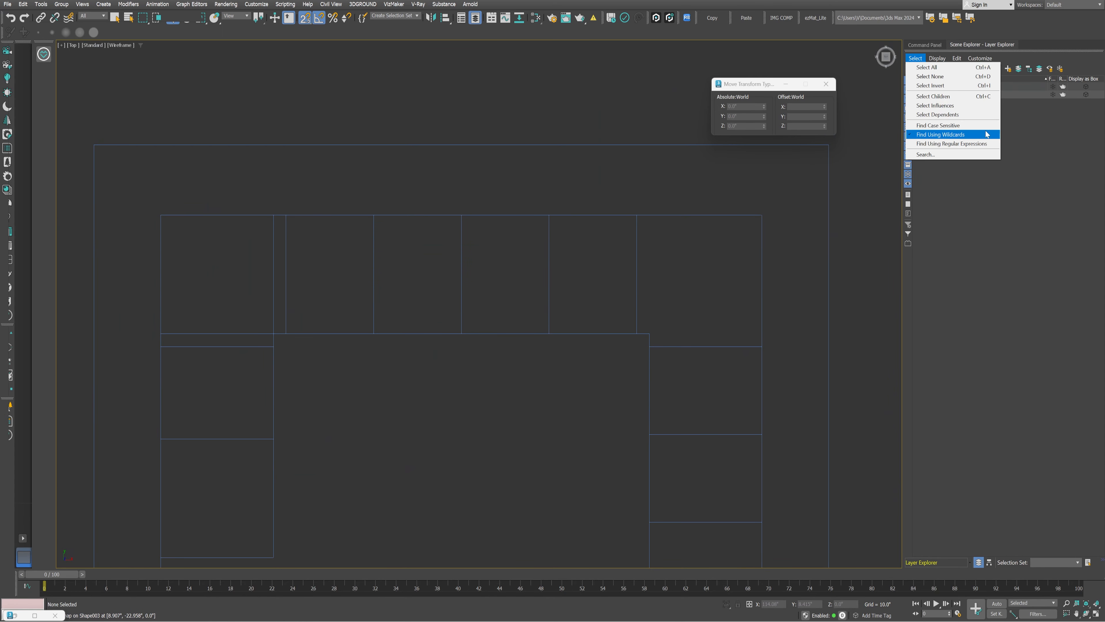
{"action": "left_click", "coordinate": [925, 45]}
{"action": "left_click", "coordinate": [920, 73]}
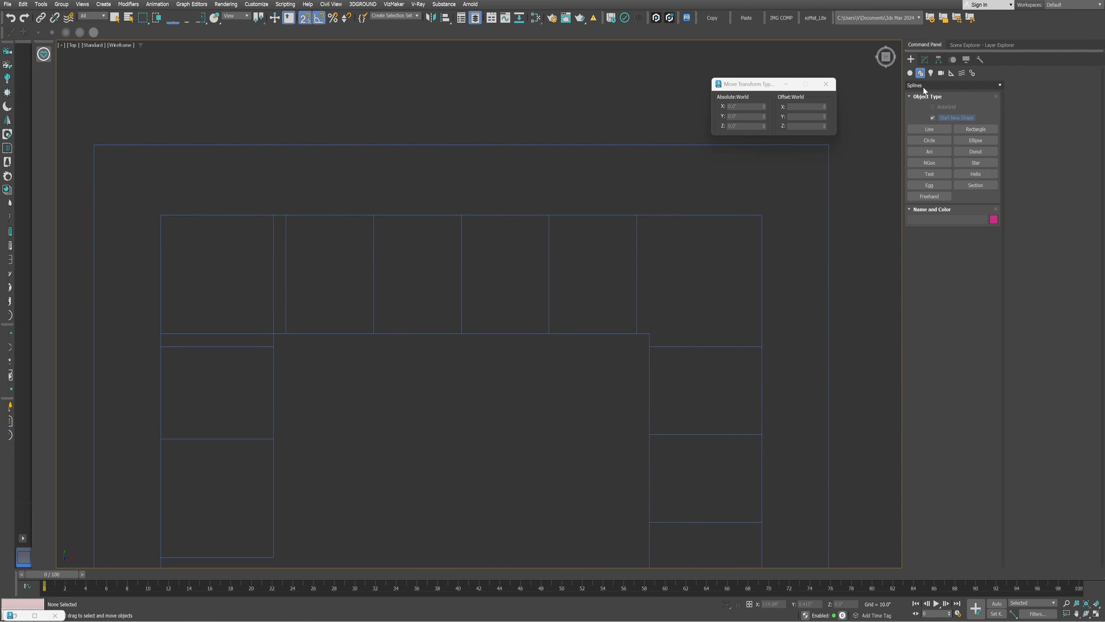
{"action": "left_click", "coordinate": [976, 129]}
{"action": "left_click_drag", "start_coordinate": [274, 214], "coordinate": [304, 242]}
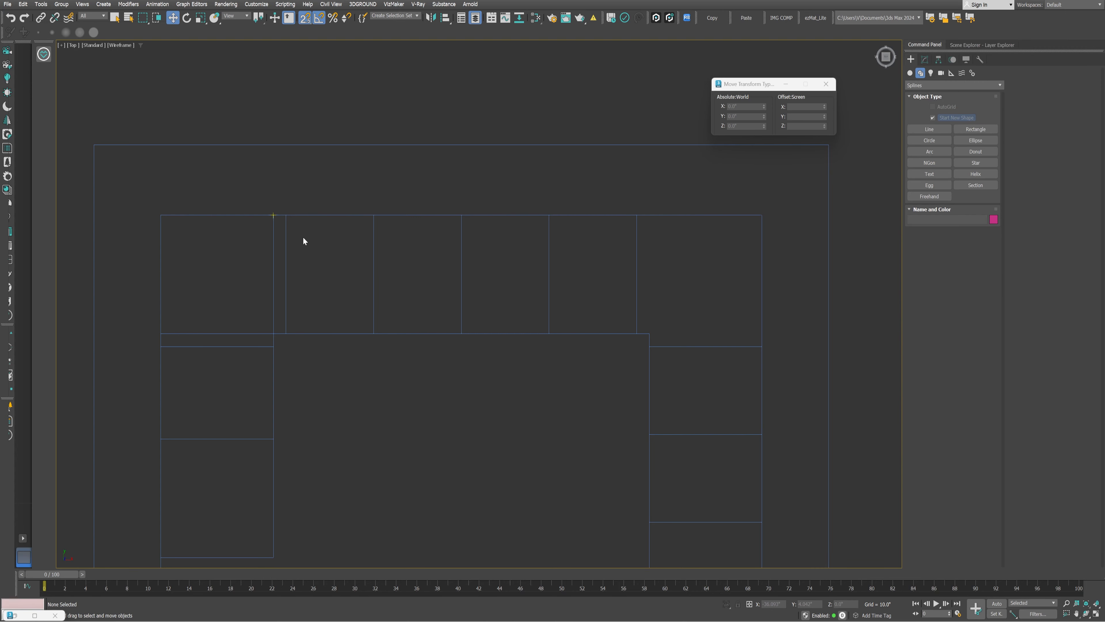
{"action": "left_click", "coordinate": [617, 322]}
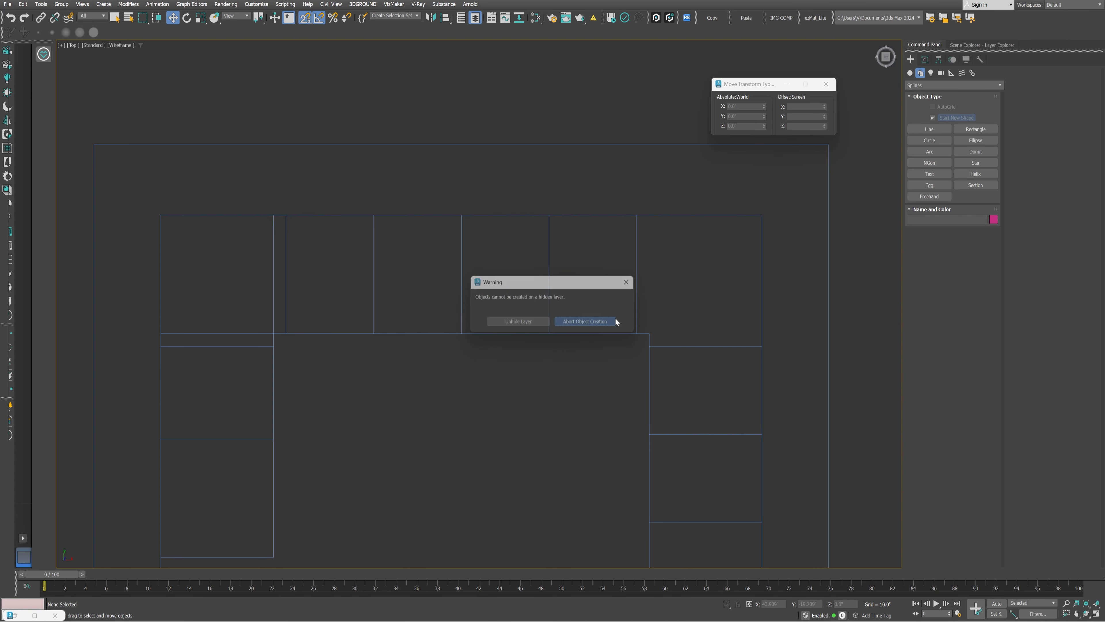
- Make the 0 (default) layer active and draw a rectangle over the back base cabinets, between the side run and the opposite inner corner
{"action": "left_click", "coordinate": [975, 47]}
{"action": "left_click", "coordinate": [928, 85]}
{"action": "left_click", "coordinate": [927, 45]}
{"action": "left_click", "coordinate": [976, 129]}
{"action": "left_click", "coordinate": [278, 215]}
{"action": "left_click_drag", "start_coordinate": [279, 215], "coordinate": [652, 331]}
{"action": "right_click", "coordinate": [616, 241]}
- Raise the rectangle in the front view to Z 3 inches, snapped to the base line of the lower cabinets
{"action": "key", "text": "f"}
{"action": "scroll", "coordinate": [609, 233], "scroll_direction": "up", "scroll_amount": 5}
{"action": "left_click", "coordinate": [795, 258]}
{"action": "key", "text": "ctrl+z"}
{"action": "key", "text": "ctrl+z"}
{"action": "left_click_drag", "start_coordinate": [479, 279], "coordinate": [839, 280]}
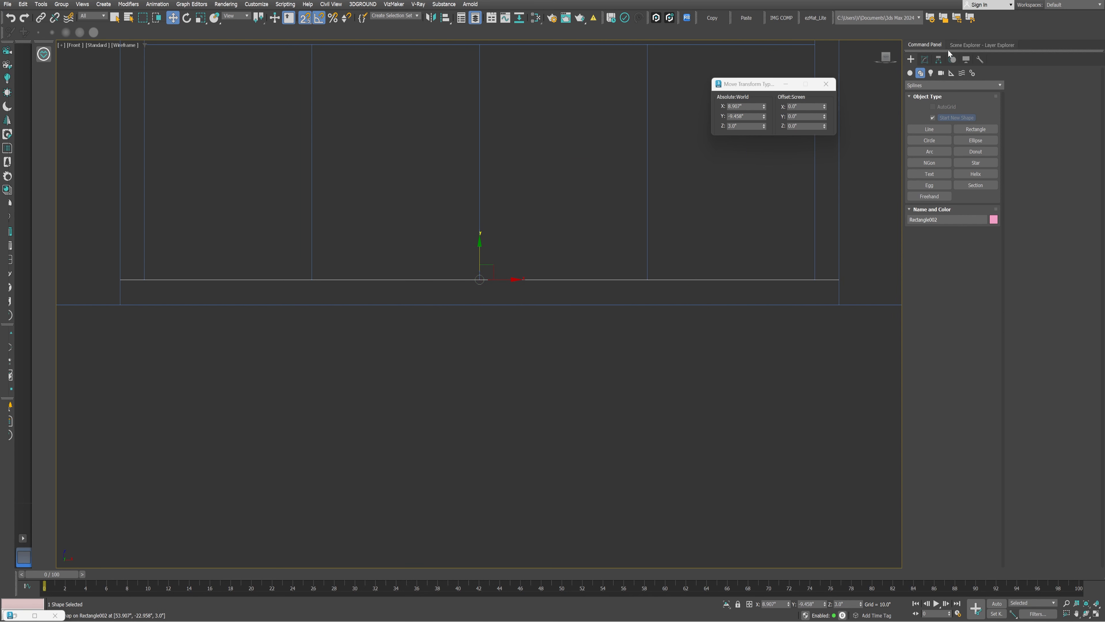
- Extrude the rectangle 36 inches and add an Edit Poly modifier on top
{"action": "left_click", "coordinate": [926, 60]}
{"action": "left_click", "coordinate": [930, 106]}
{"action": "scroll", "coordinate": [439, 388], "scroll_direction": "down", "scroll_amount": 3}
{"action": "middle_click_drag", "start_coordinate": [477, 310], "coordinate": [461, 343]}
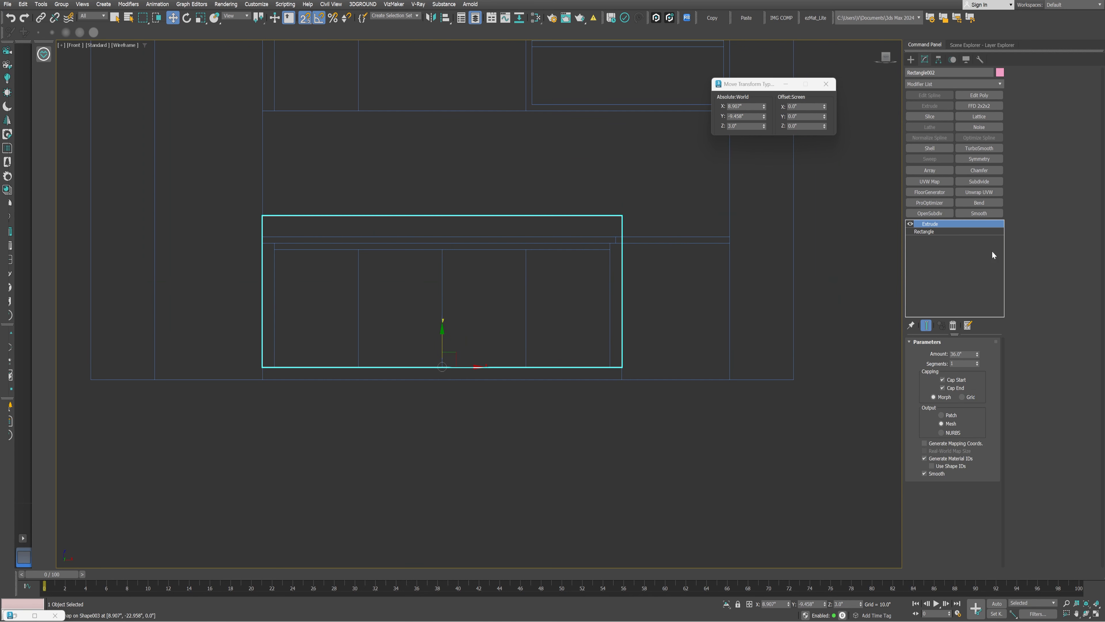
{"action": "left_click", "coordinate": [983, 96]}
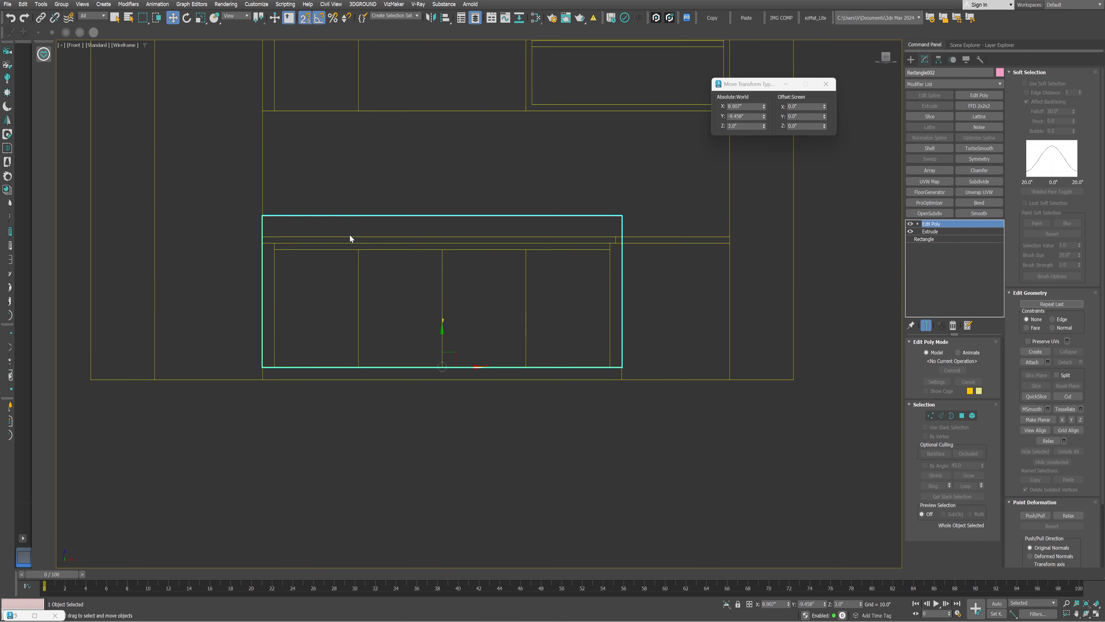
- Lower the box's top vertices to the countertop underside line at Z 32.5 inches
{"action": "left_click_drag", "start_coordinate": [243, 213], "coordinate": [651, 234]}
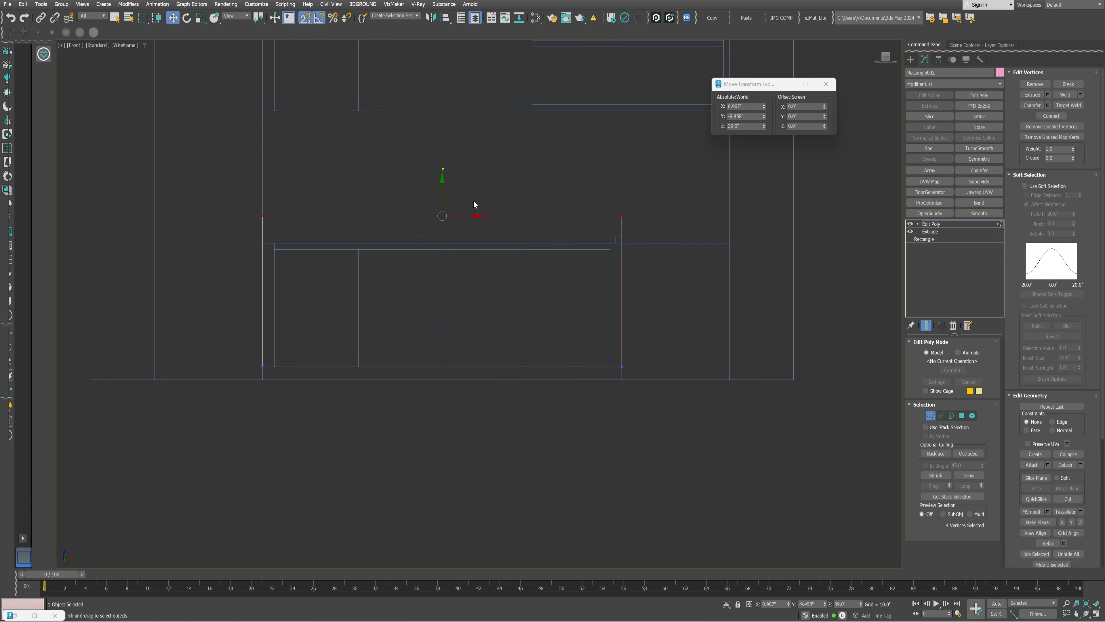
{"action": "left_click_drag", "start_coordinate": [437, 191], "coordinate": [623, 243]}
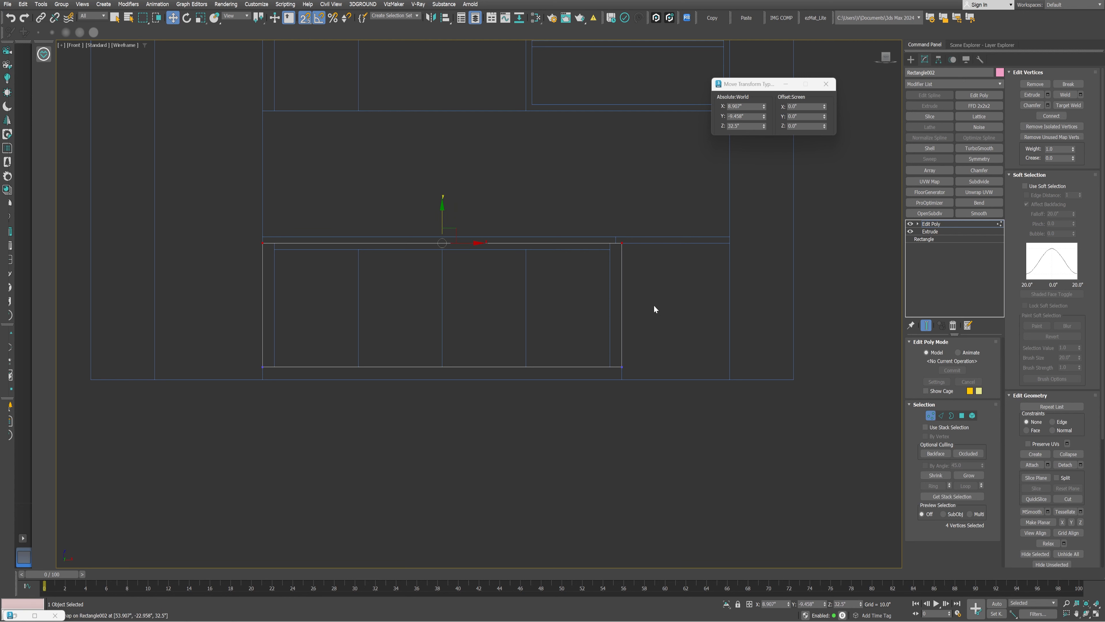
{"action": "scroll", "coordinate": [648, 240], "scroll_direction": "up", "scroll_amount": 5}
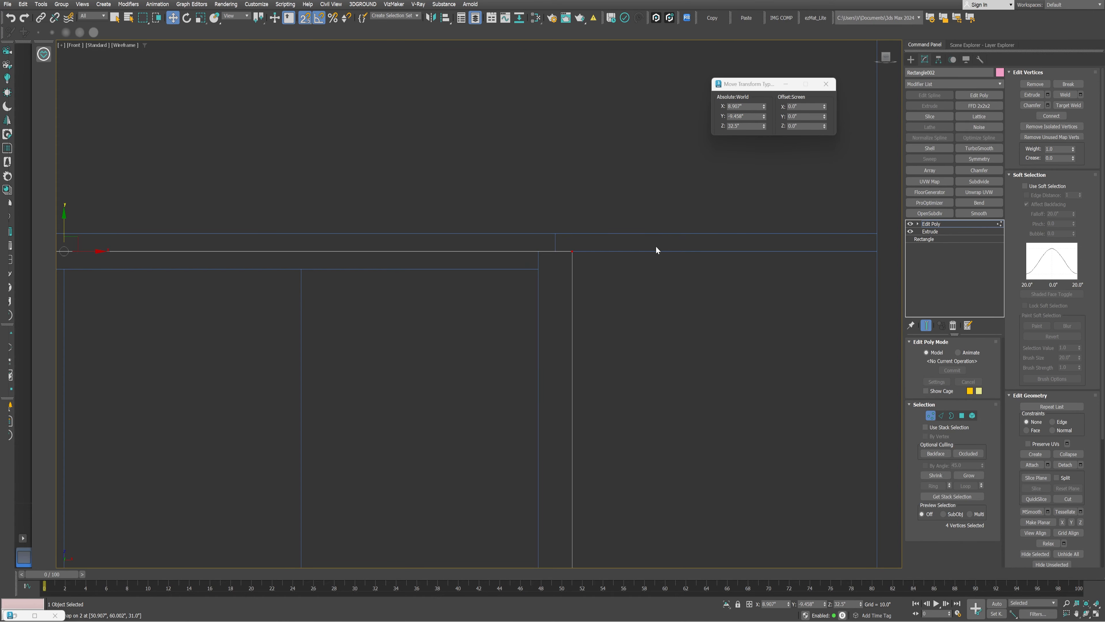
{"action": "key", "text": "1"}
- Examine the cabinet box up close in perspective and check its Edit Poly element, vertex and edge levels
{"action": "key", "text": "alt+w"}
{"action": "left_click", "coordinate": [703, 405]}
{"action": "key", "text": "alt+w"}
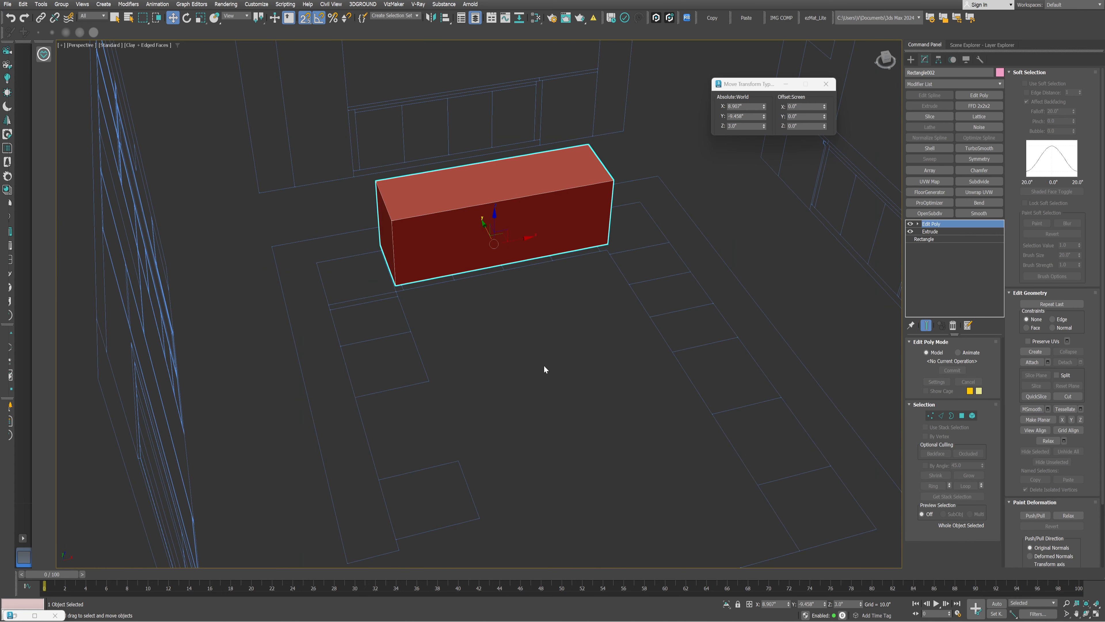
{"action": "left_click", "coordinate": [544, 365]}
{"action": "scroll", "coordinate": [465, 219], "scroll_direction": "up", "scroll_amount": 4}
{"action": "left_click", "coordinate": [465, 217]}
{"action": "middle_click_drag", "start_coordinate": [465, 217], "coordinate": [521, 273], "text": "alt"}
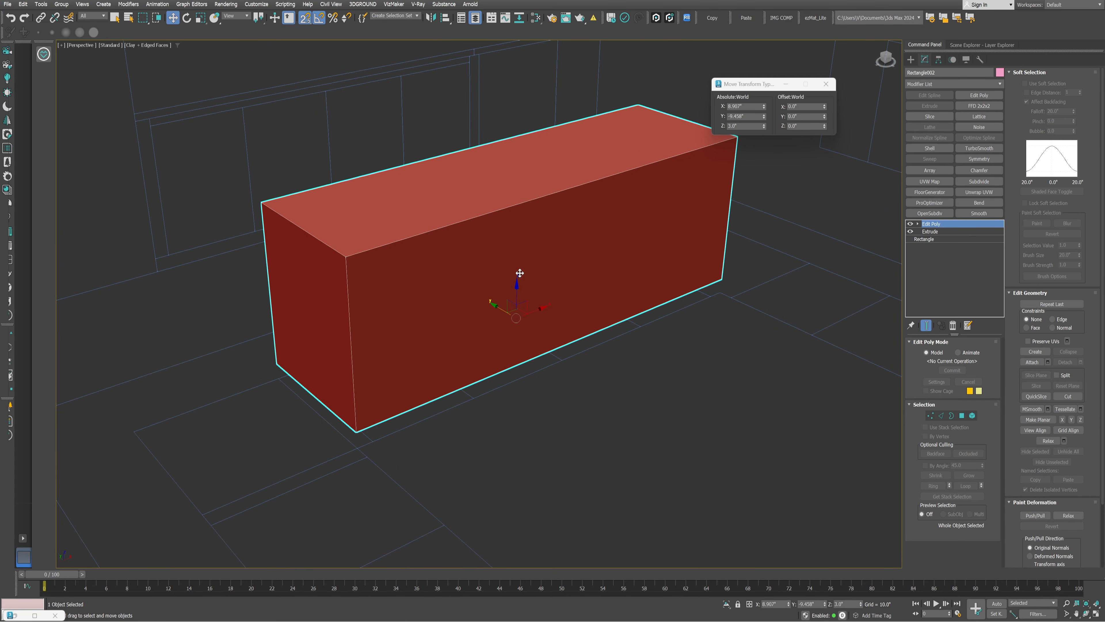
{"action": "key", "text": "5"}
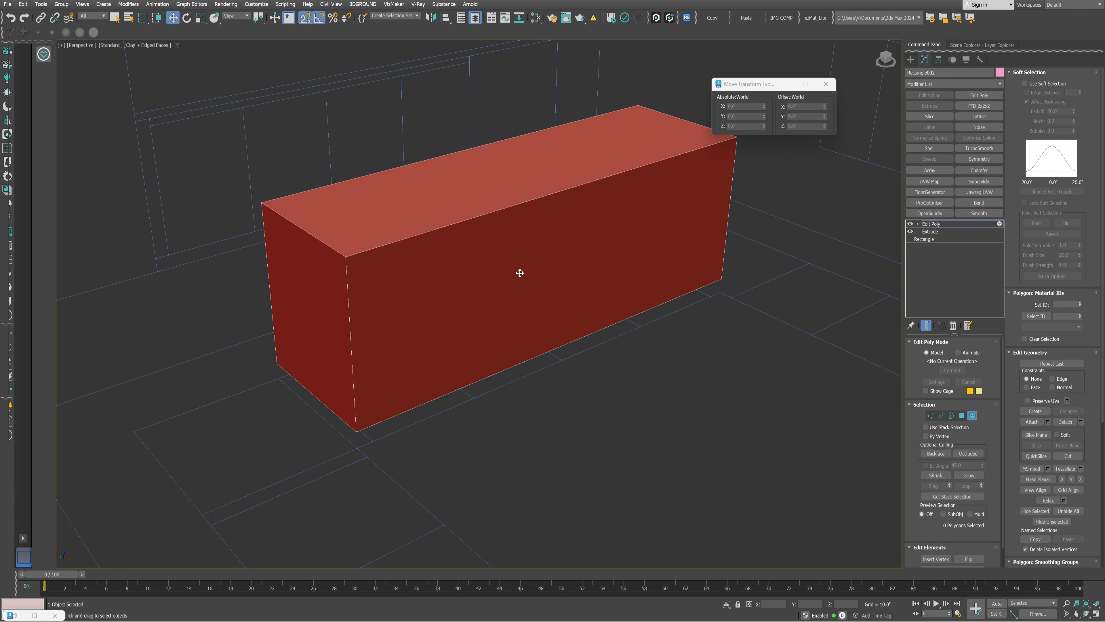
{"action": "left_click", "coordinate": [519, 272]}
{"action": "left_click", "coordinate": [917, 224]}
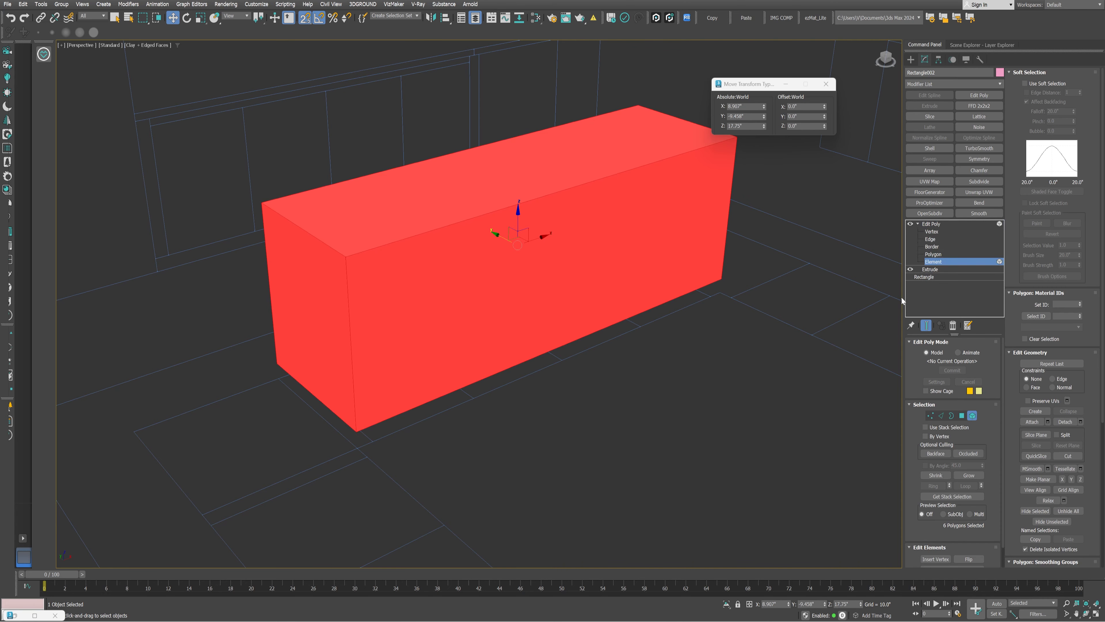
{"action": "key", "text": "1"}
{"action": "key", "text": "3"}
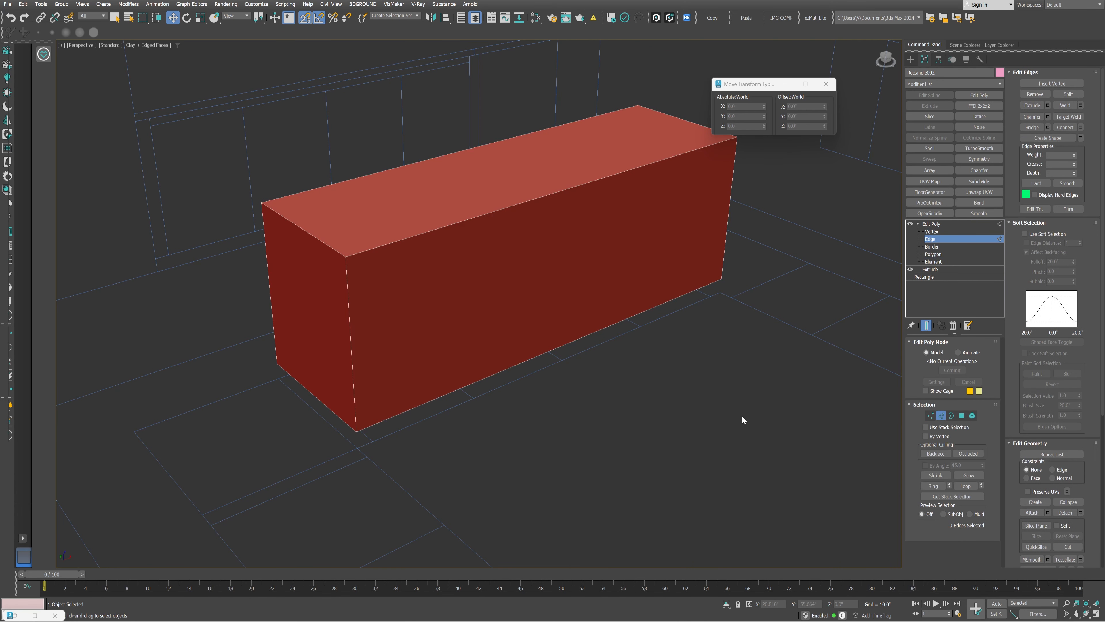
{"action": "key", "text": "5"}
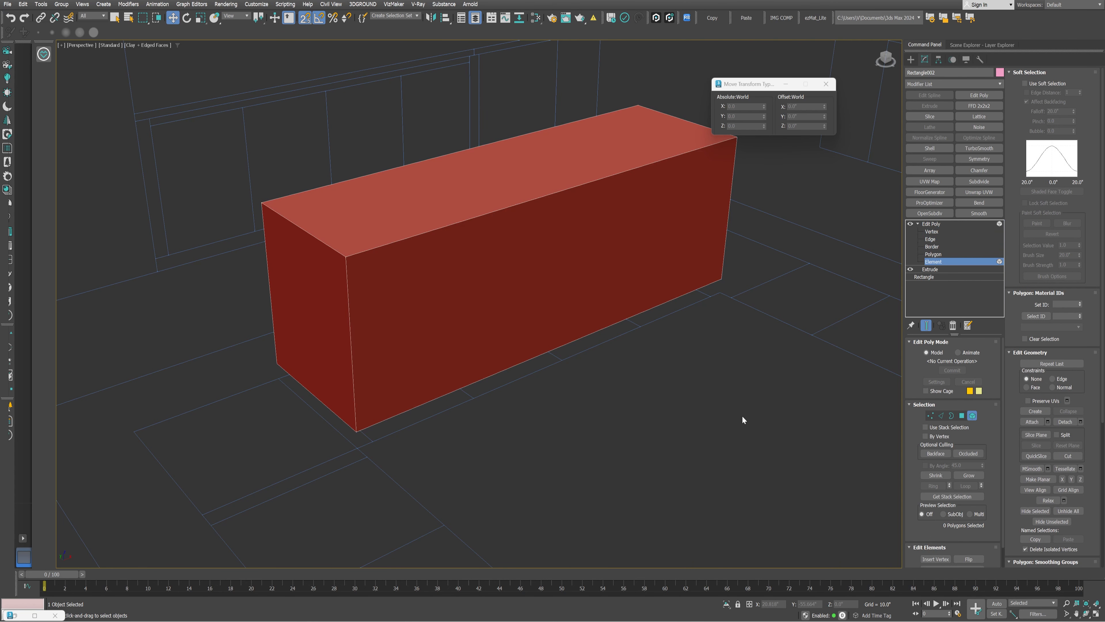
{"action": "key", "text": "ctrl+a"}
{"action": "key", "text": "5"}
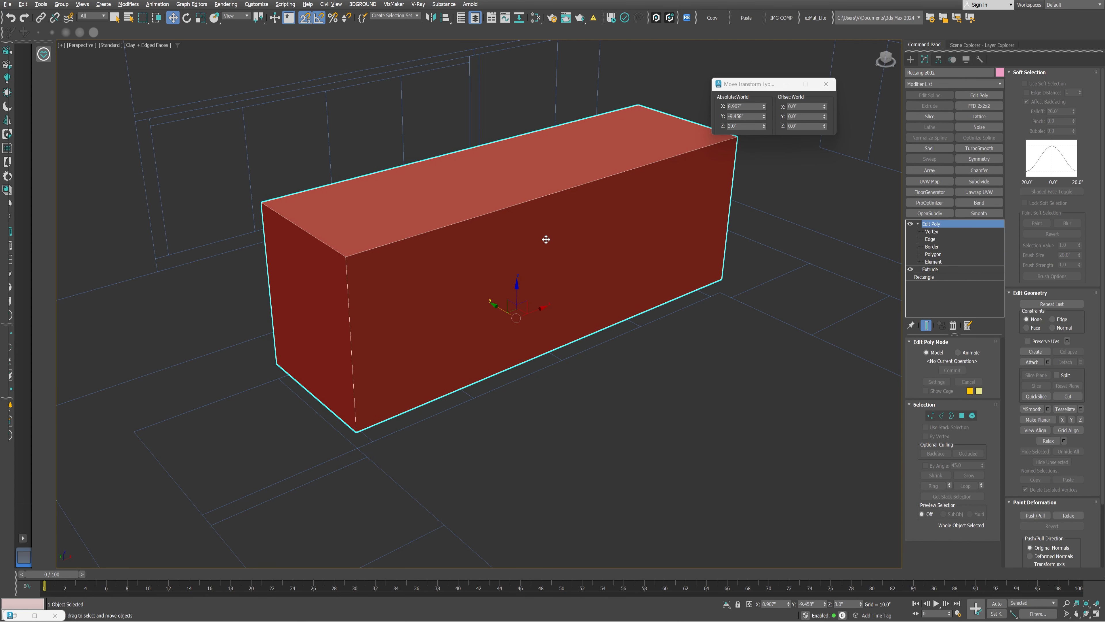
- Add edge loops to the cabinet box: one vertical loop near each end and one horizontal loop near the top
{"action": "key", "text": "alt+shift+z"}
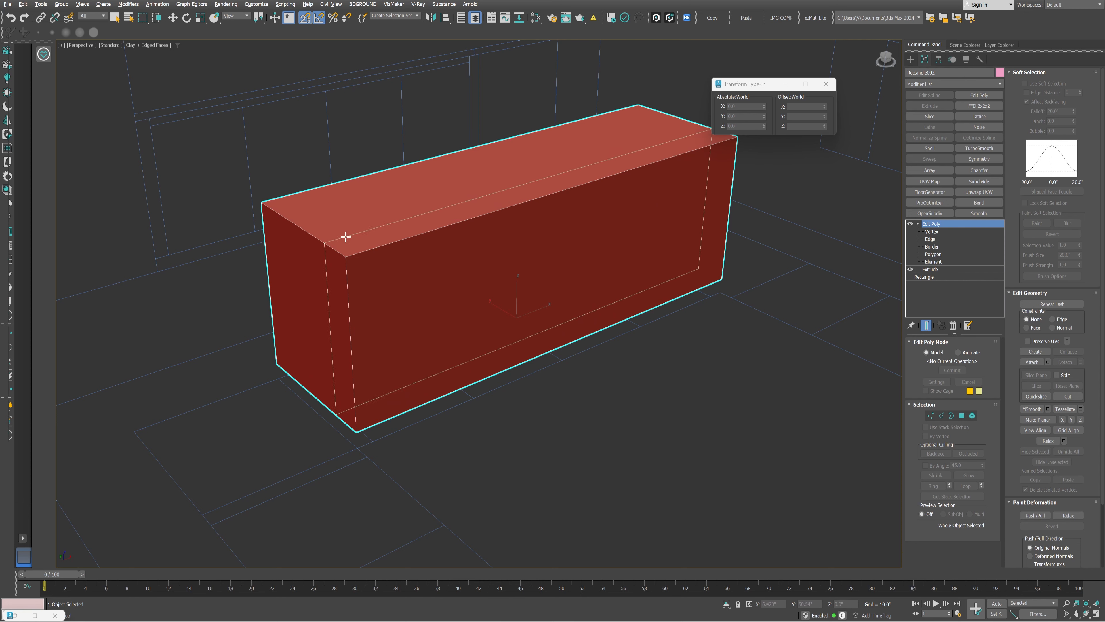
{"action": "left_click", "coordinate": [363, 242]}
{"action": "left_click", "coordinate": [718, 146]}
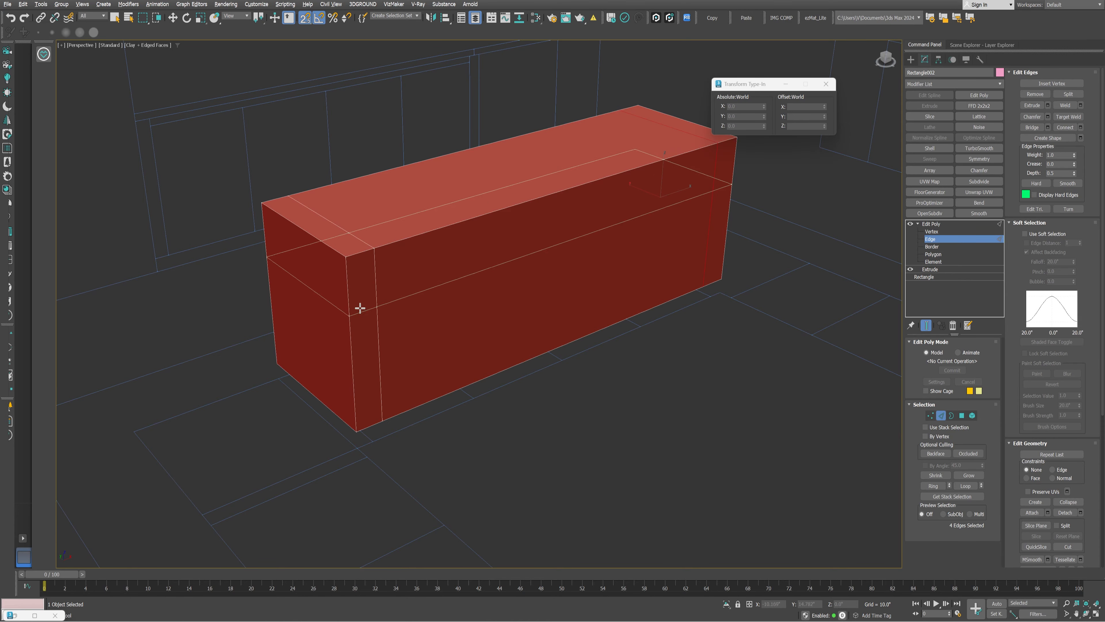
{"action": "key", "text": "w"}
- Move the horizontal loop's vertices in the front view to the top line of the cabinet doors at Z 31 inches
{"action": "key", "text": "f"}
{"action": "key", "text": "F3"}
{"action": "scroll", "coordinate": [470, 305], "scroll_direction": "up", "scroll_amount": 2}
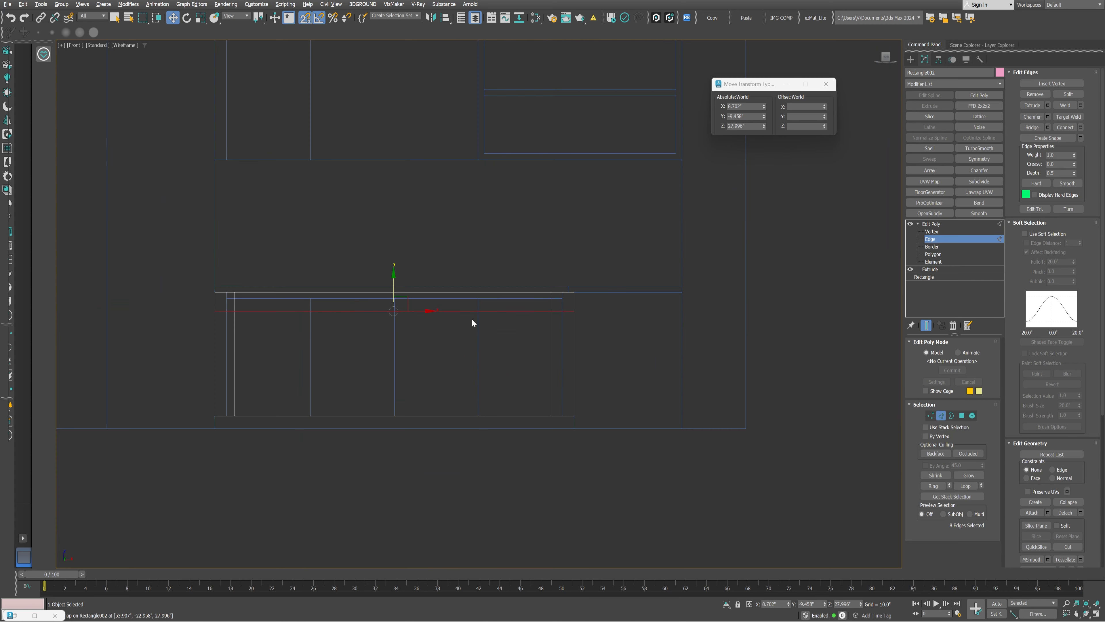
{"action": "key", "text": "1"}
{"action": "scroll", "coordinate": [383, 310], "scroll_direction": "up", "scroll_amount": 2}
{"action": "left_click_drag", "start_coordinate": [411, 295], "coordinate": [648, 301]}
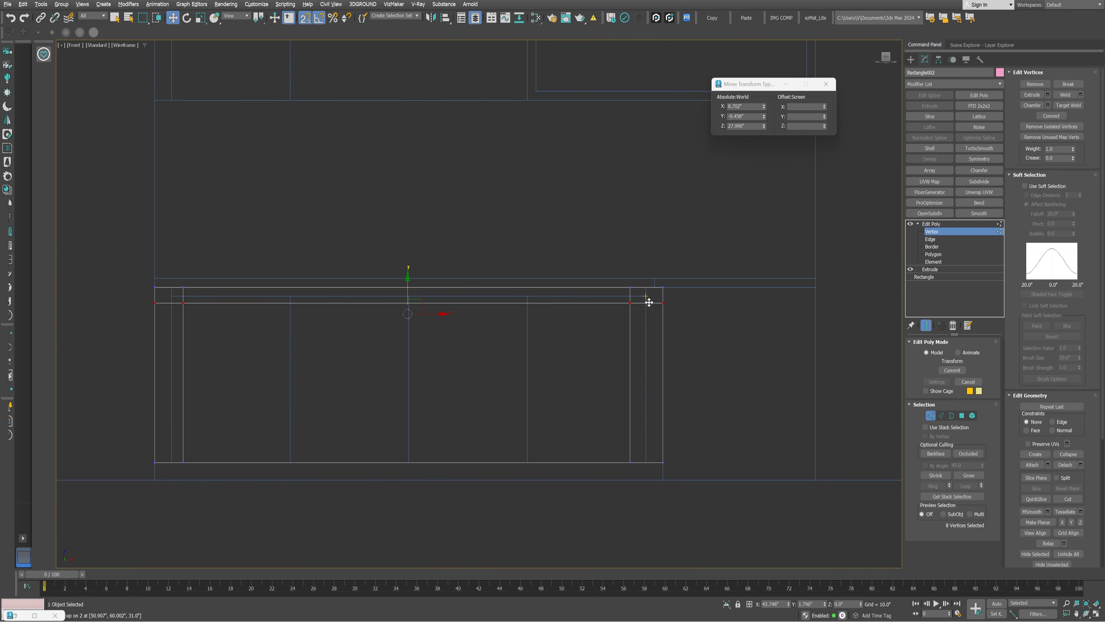
- Snap the two vertical loops' vertices to the end panel lines of the elevation, at X 50.907 and X -33.093 inches
{"action": "left_click_drag", "start_coordinate": [577, 254], "coordinate": [646, 506]}
{"action": "left_click_drag", "start_coordinate": [650, 350], "coordinate": [652, 356]}
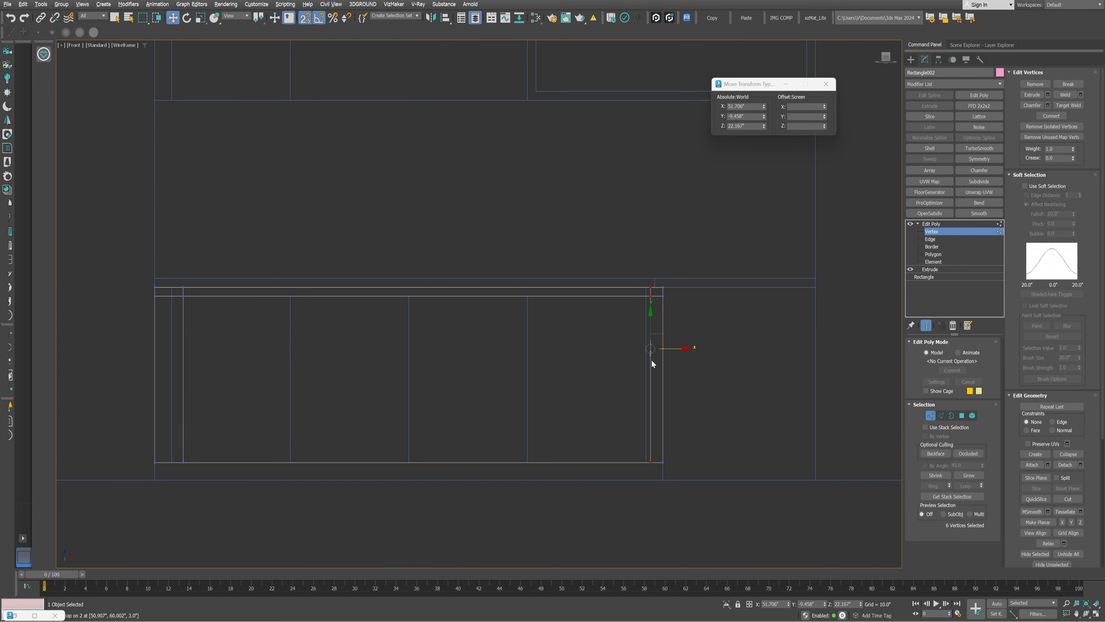
{"action": "left_click_drag", "start_coordinate": [619, 247], "coordinate": [657, 434]}
{"action": "left_click_drag", "start_coordinate": [656, 496], "coordinate": [657, 497]}
{"action": "left_click", "coordinate": [596, 243]}
{"action": "left_click_drag", "start_coordinate": [654, 543], "coordinate": [655, 543]}
{"action": "left_click_drag", "start_coordinate": [654, 467], "coordinate": [646, 467]}
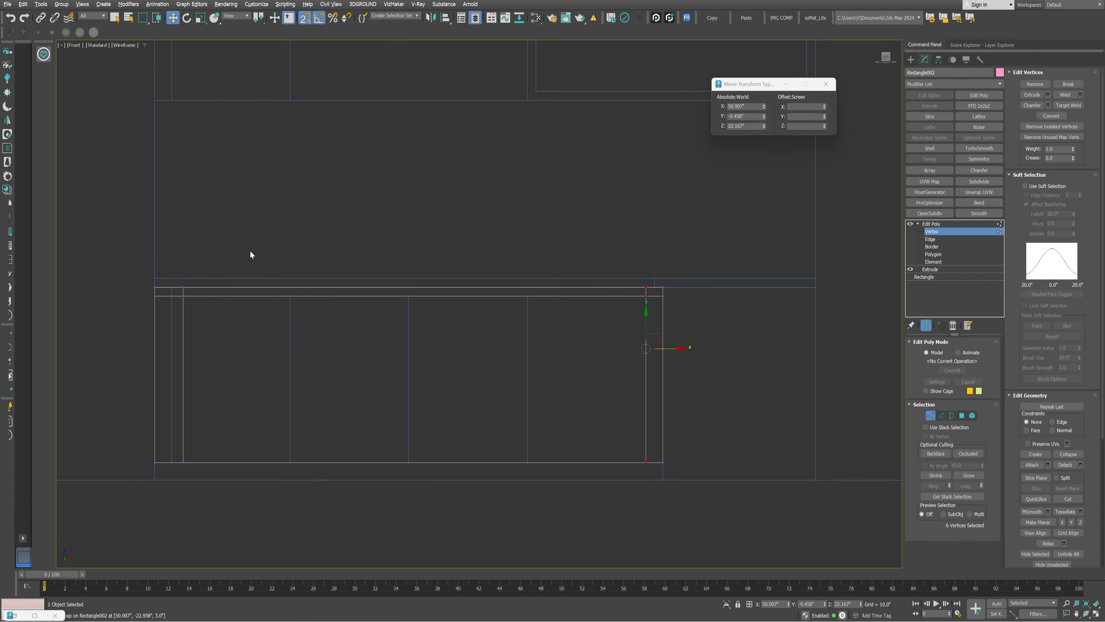
{"action": "mouse_move", "coordinate": [684, 348]}
{"action": "left_mouse_down"}
{"action": "mouse_move", "coordinate": [221, 349]}
{"action": "mouse_move", "coordinate": [171, 462]}
{"action": "left_mouse_up"}
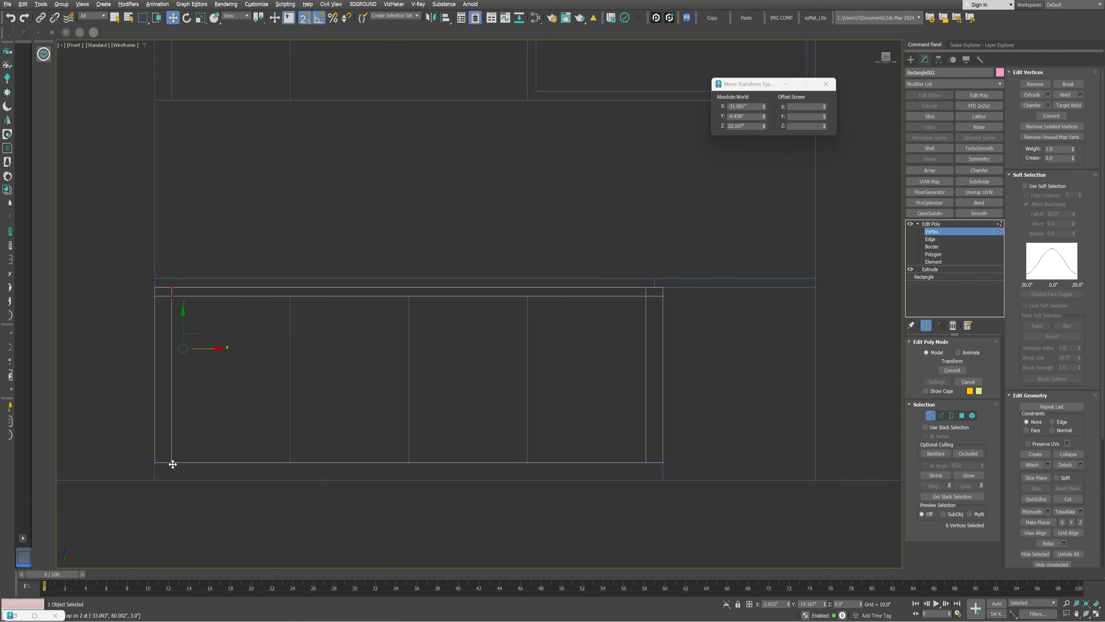
- Compare the looped cabinet box in perspective with the cabinet profile in the left elevation
{"action": "key", "text": "p"}
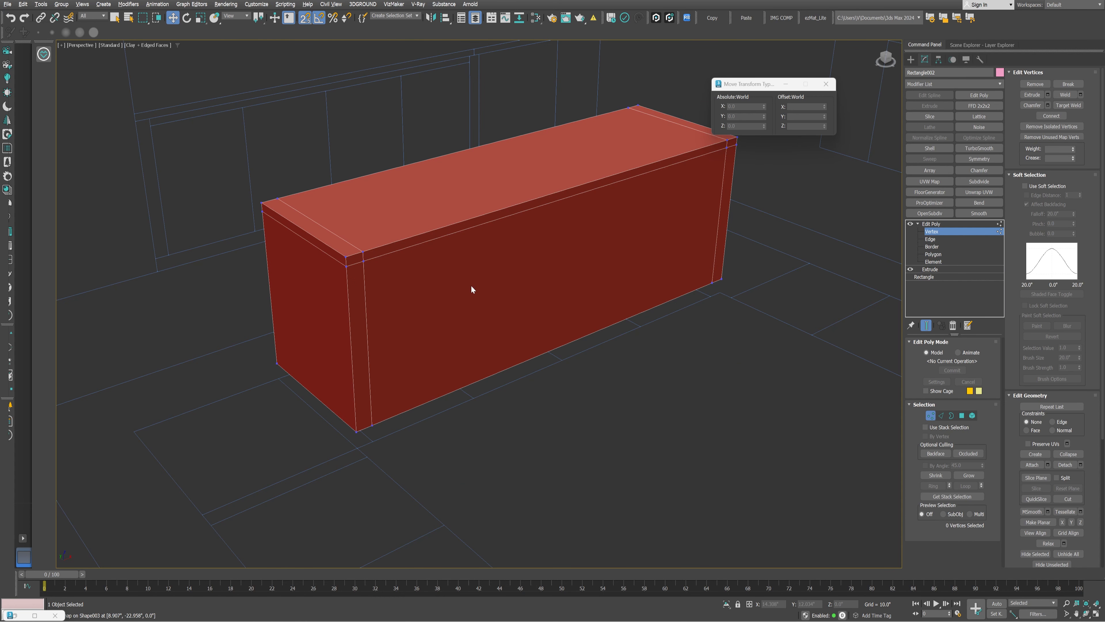
{"action": "key", "text": "1"}
{"action": "key", "text": "alt+w"}
{"action": "middle_click", "coordinate": [253, 440]}
{"action": "key", "text": "alt+w"}
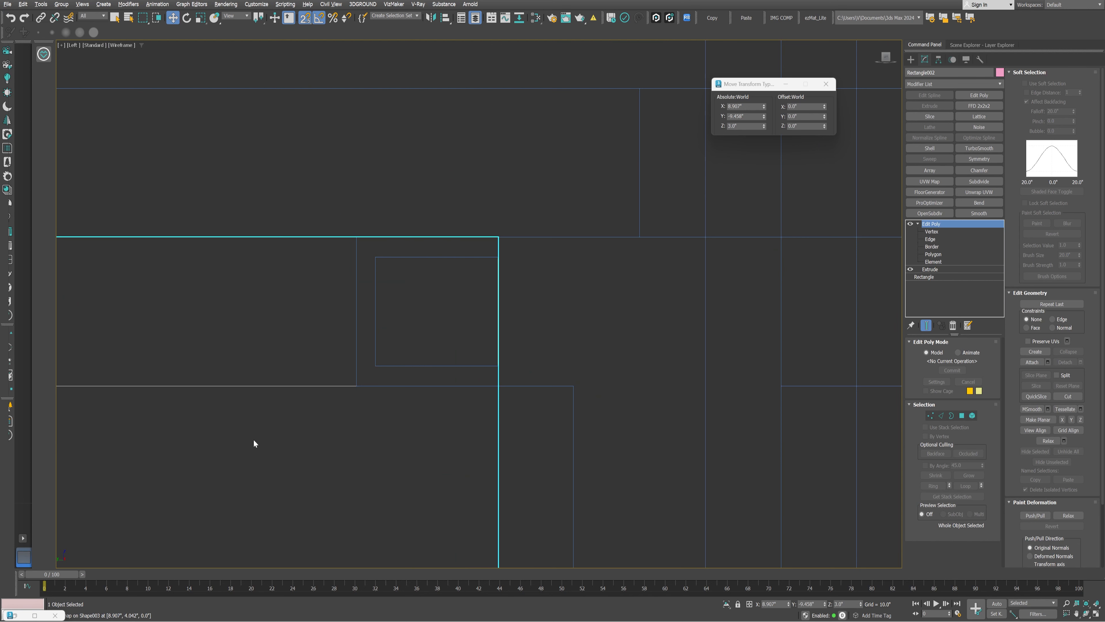
{"action": "key", "text": "alt+w"}
{"action": "middle_click", "coordinate": [611, 466]}
{"action": "key", "text": "alt+w"}
- Extrude the narrow front polygon between the end panels inward to Y -21.458 inches, forming a recess under the top edge
{"action": "key", "text": "4"}
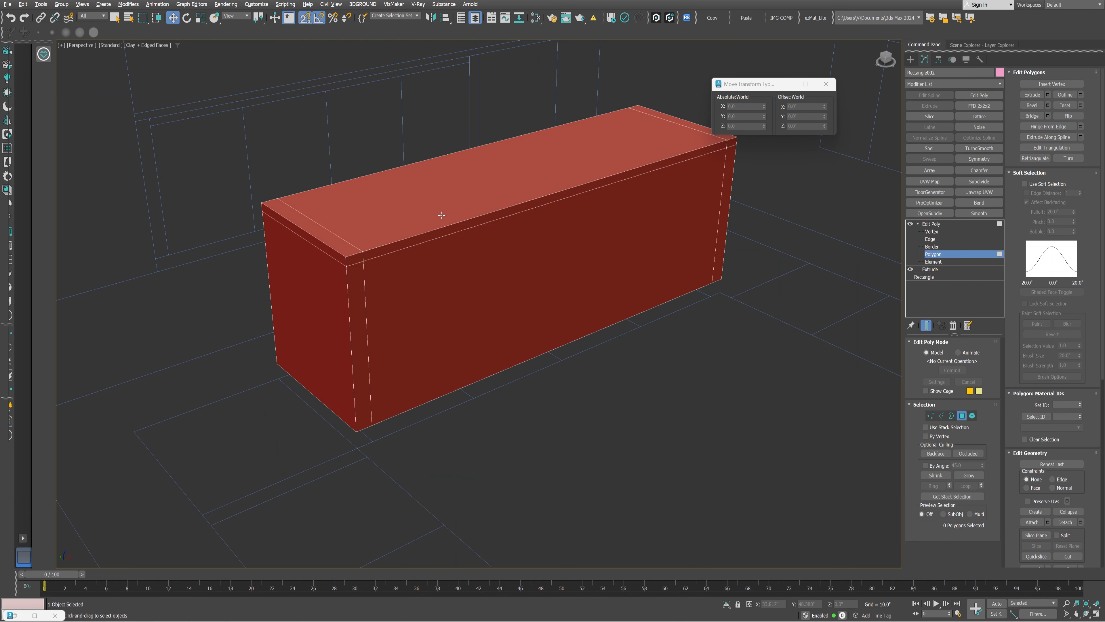
{"action": "left_click", "coordinate": [419, 245]}
{"action": "key", "text": "l"}
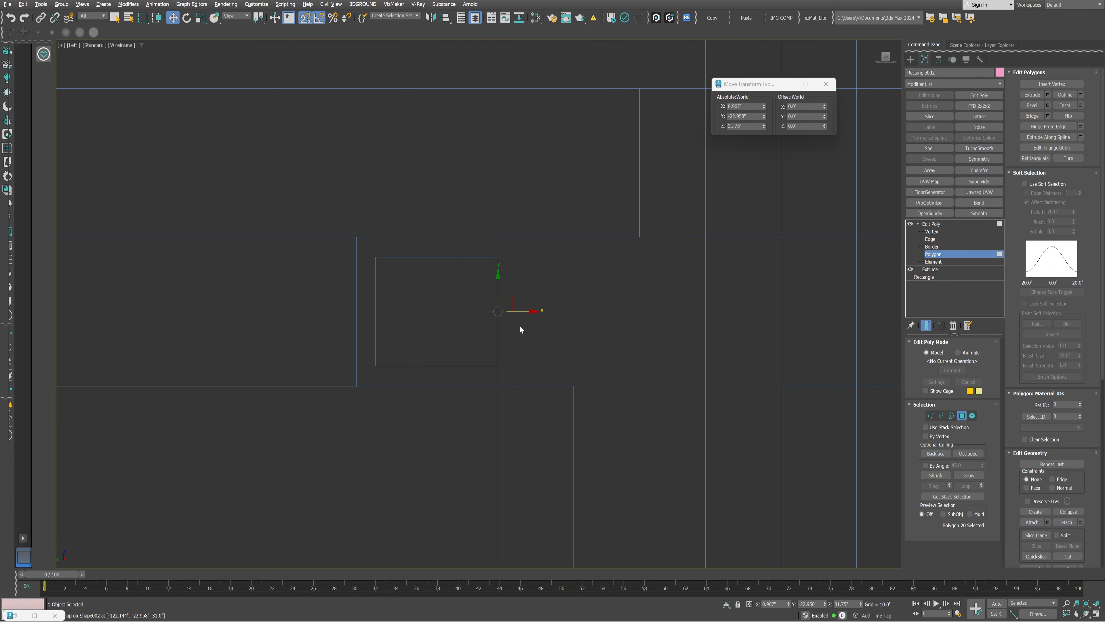
{"action": "left_click_drag", "start_coordinate": [521, 311], "coordinate": [359, 387], "text": "shift"}
{"action": "key", "text": "s"}
{"action": "key", "text": "1"}
{"action": "key", "text": "1"}
{"action": "key", "text": "alt+w"}
{"action": "key", "text": "alt+w"}
{"action": "key", "text": "z"}
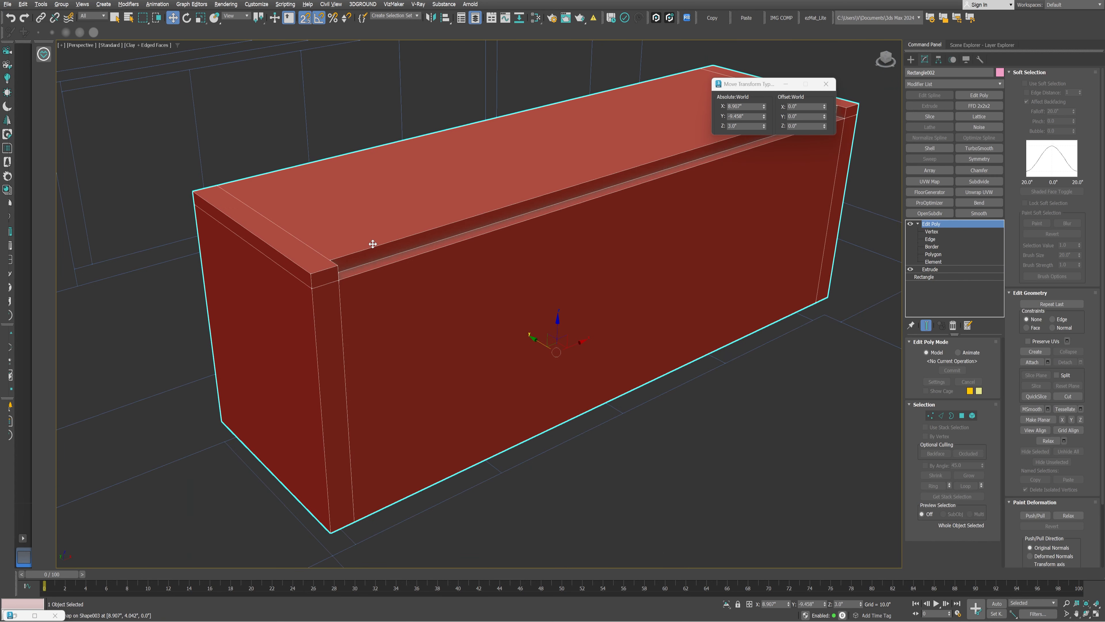
- Detach the back face of the recess from the cabinet as a cloned separate object
{"action": "key", "text": "4"}
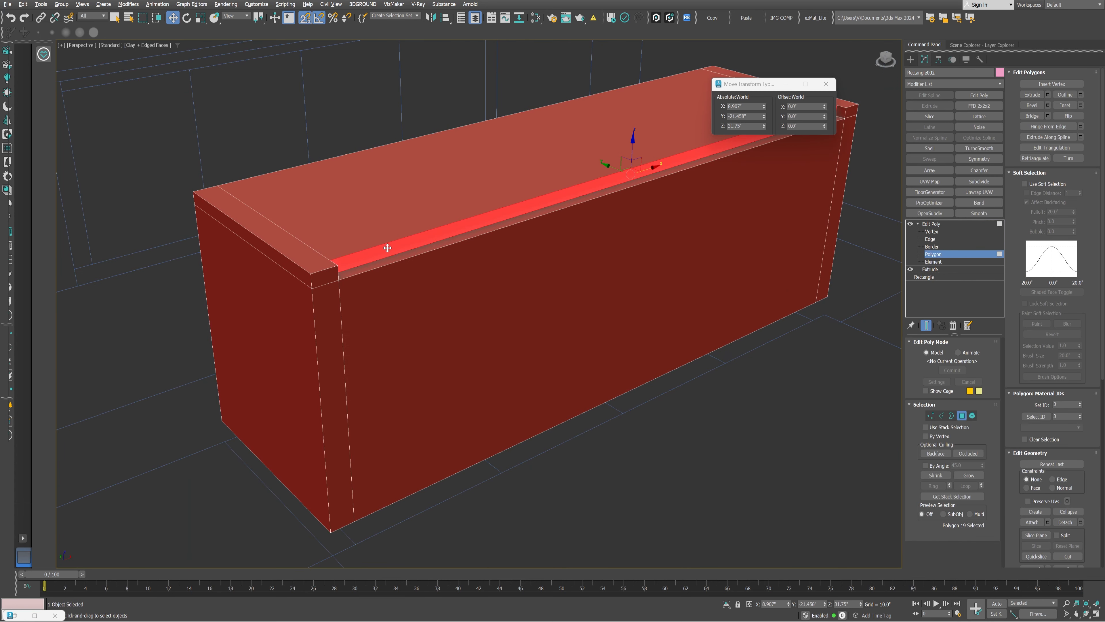
{"action": "left_click", "coordinate": [1073, 522]}
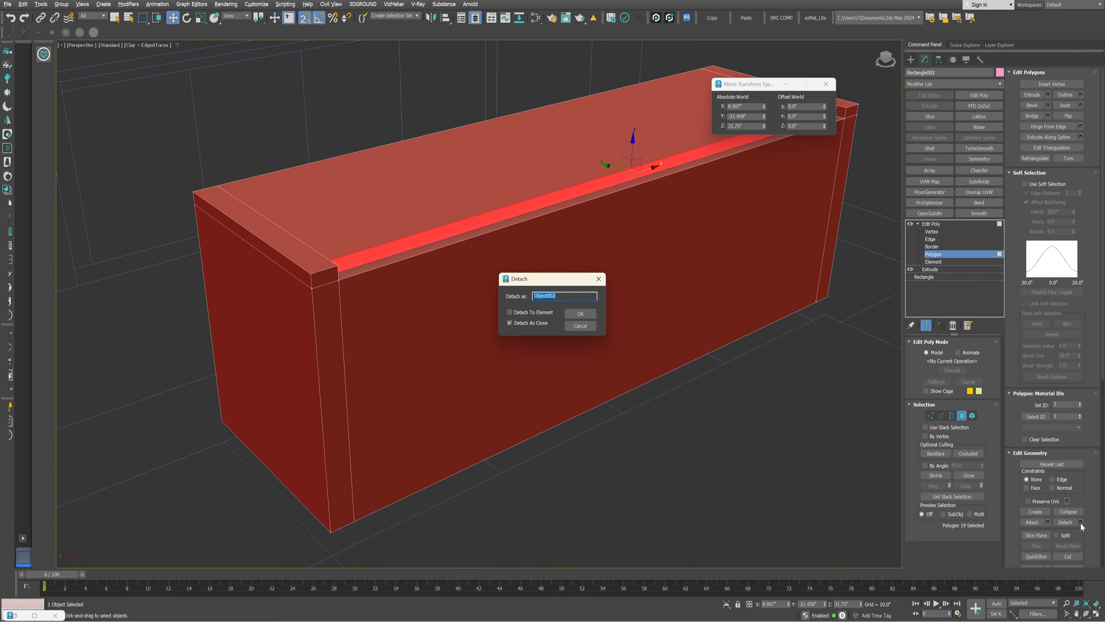
{"action": "left_click", "coordinate": [578, 317]}
{"action": "key", "text": "4"}
{"action": "left_click", "coordinate": [763, 467]}
- Center the detached strip's pivot and add a Shell modifier with an outer amount of 1.5 inches
{"action": "left_click", "coordinate": [449, 232]}
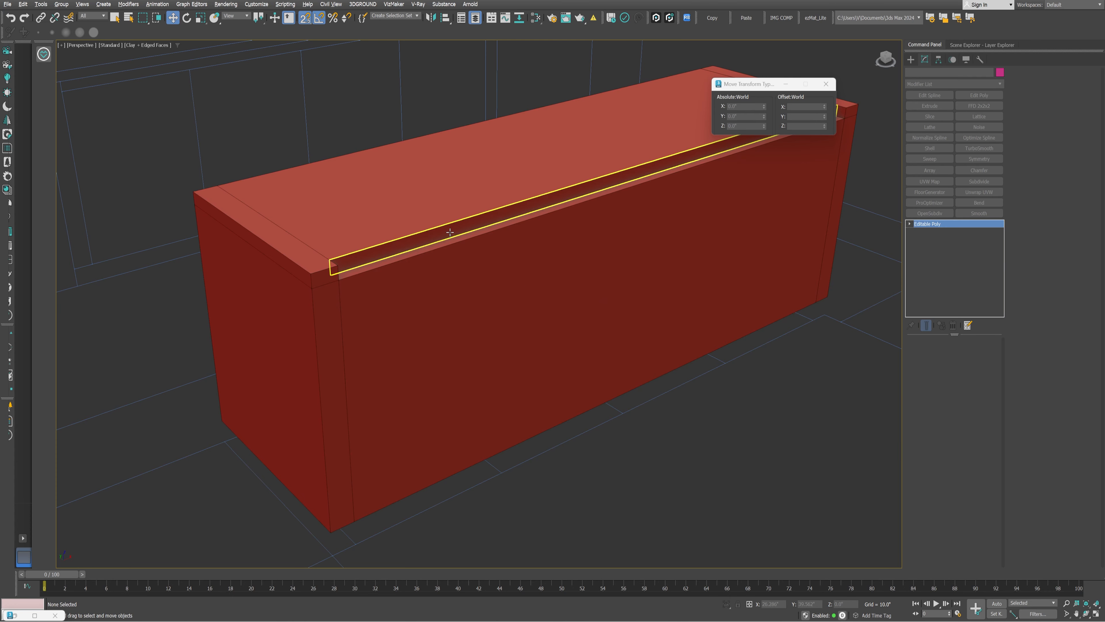
{"action": "key", "text": "alt+c"}
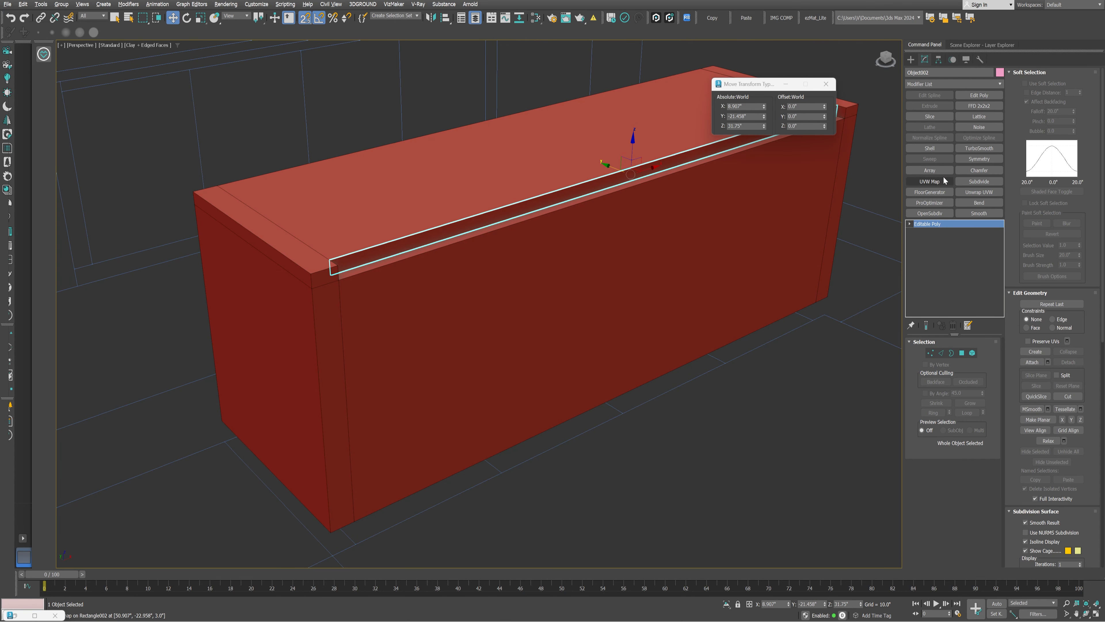
{"action": "left_click", "coordinate": [930, 148]}
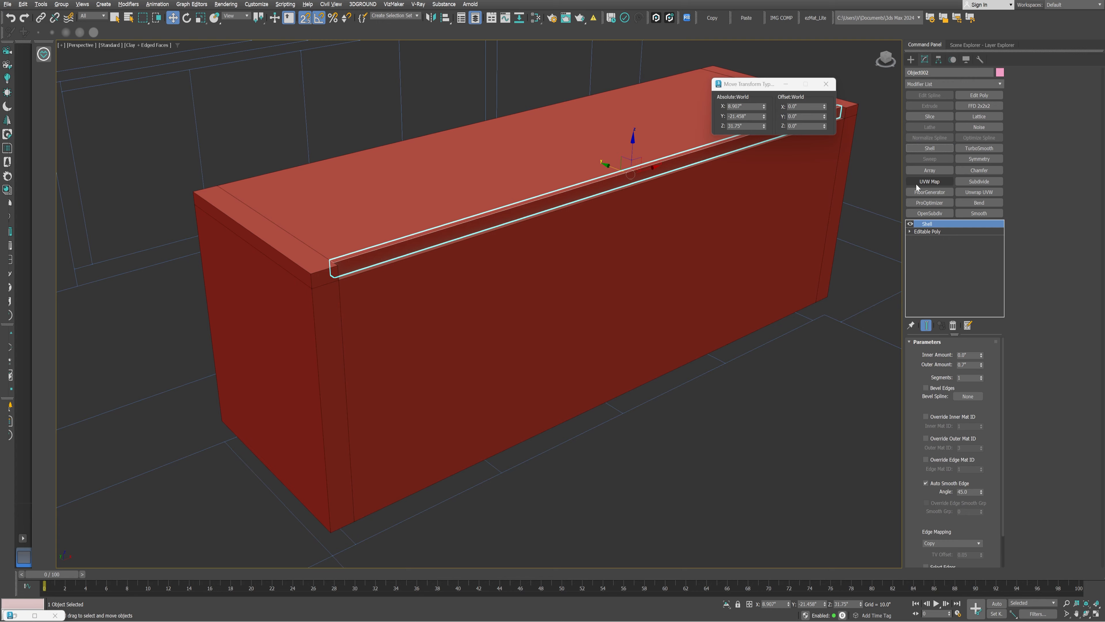
{"action": "left_click_drag", "start_coordinate": [970, 368], "coordinate": [918, 366]}
{"action": "type", "text": "1.5"}
{"action": "key", "text": "Return"}
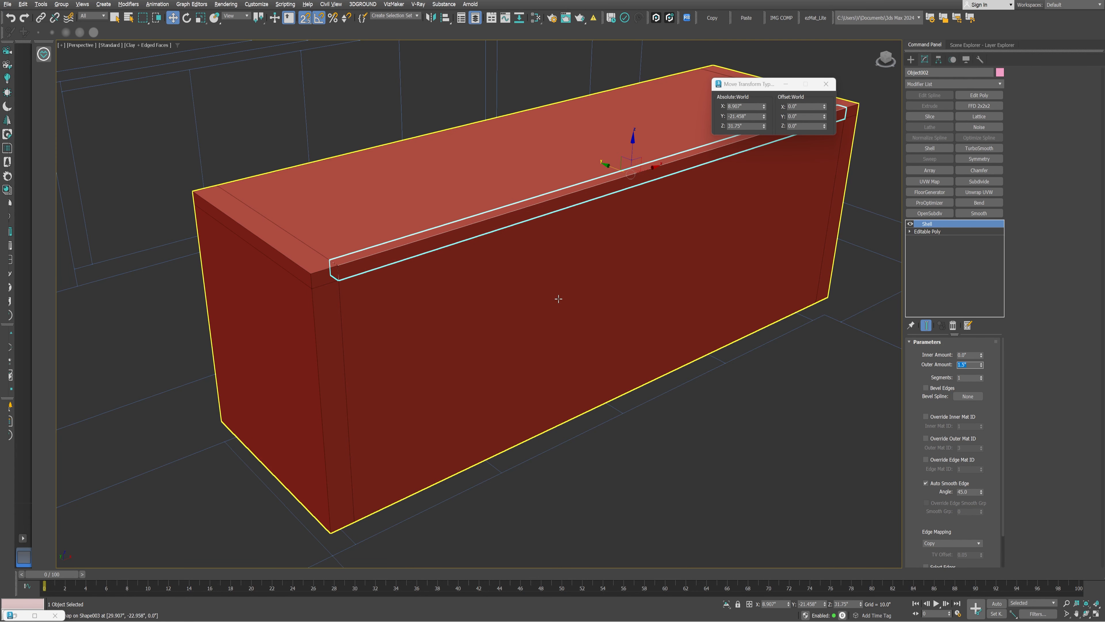
- Add an Edit Poly modifier to the shelled strip and inset its long front polygon by 0.2 inches
{"action": "key", "text": "l"}
{"action": "key", "text": "alt+w"}
{"action": "middle_click", "coordinate": [570, 348]}
{"action": "key", "text": "alt+w"}
{"action": "left_click", "coordinate": [979, 96]}
{"action": "key", "text": "4"}
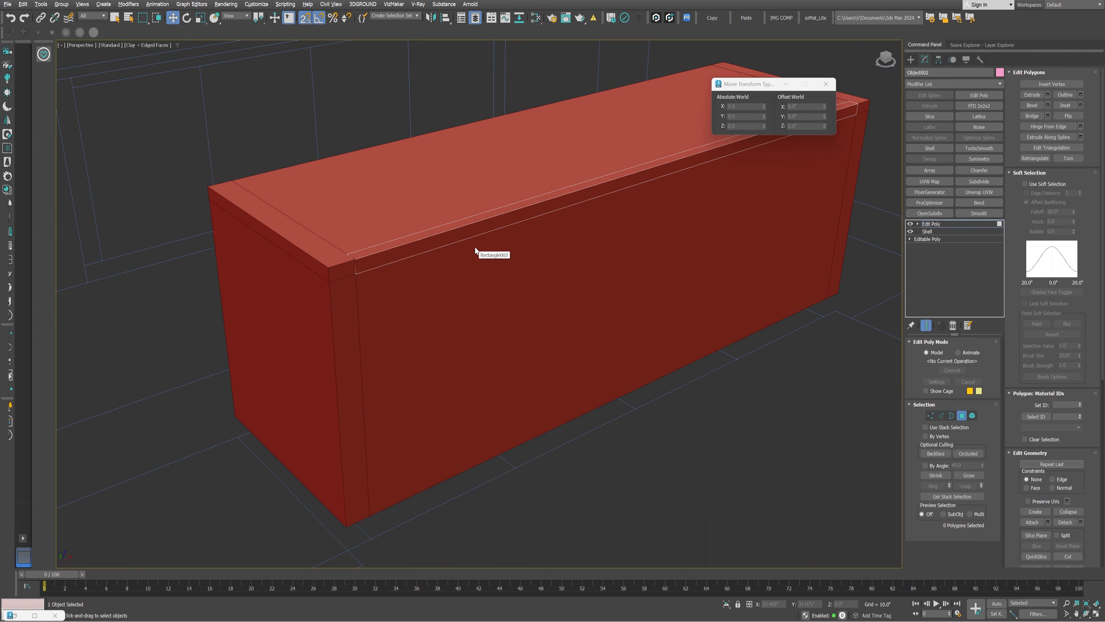
{"action": "left_click", "coordinate": [470, 233]}
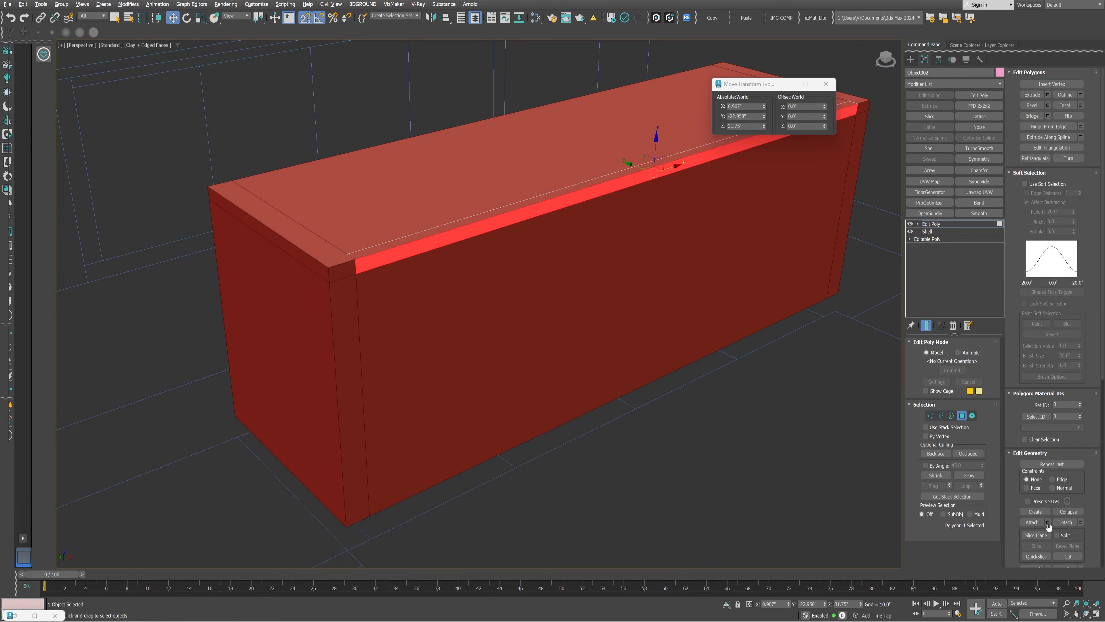
{"action": "left_click", "coordinate": [1081, 105]}
{"action": "type", "text": "0.2"}
{"action": "key", "text": "Return"}
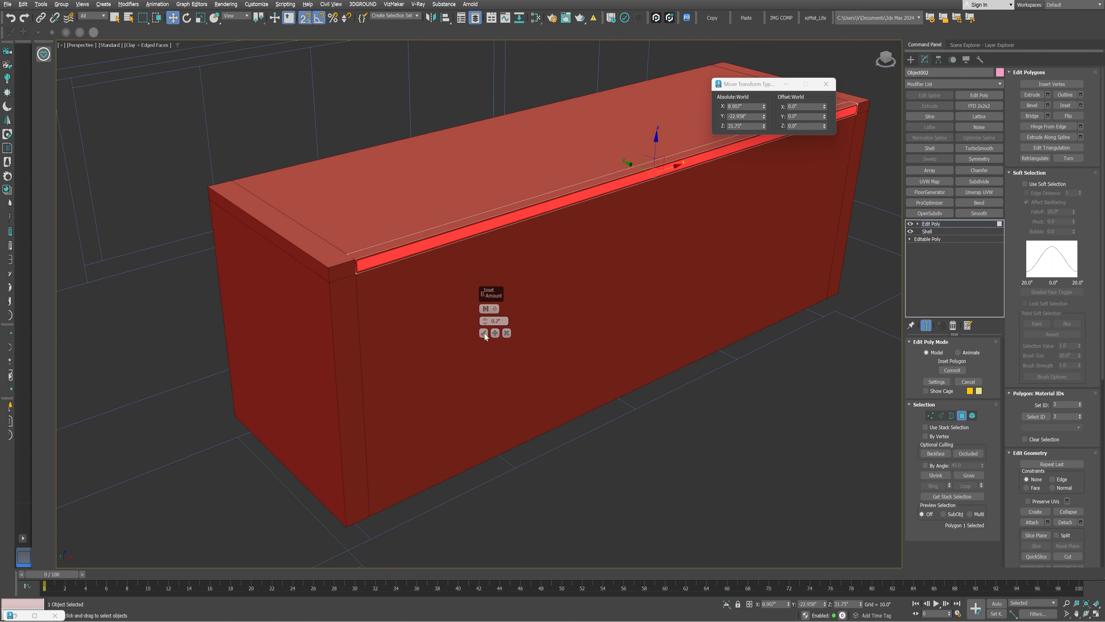
{"action": "left_click", "coordinate": [483, 332]}
- Push the strip's inset front polygon inward in the left view, hollowing it into a channel with a thin back wall
{"action": "key", "text": "alt+w"}
{"action": "key", "text": "alt+w"}
{"action": "left_click_drag", "start_coordinate": [518, 310], "coordinate": [377, 364]}
{"action": "key", "text": "s"}
{"action": "key", "text": "4"}
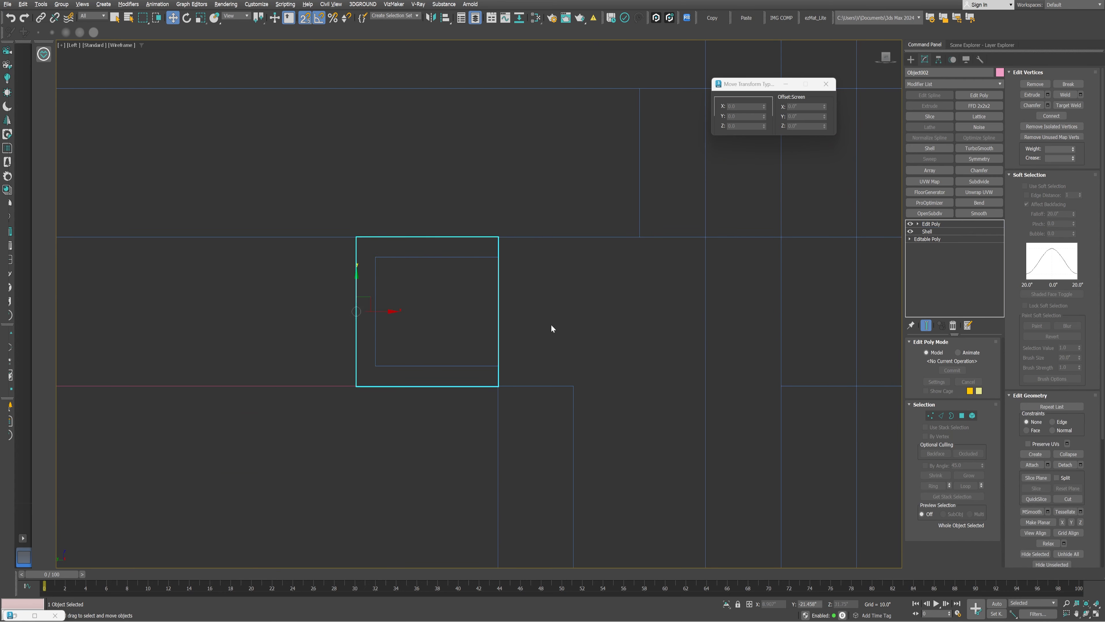
- Examine the hollowed strip in perspective, checking how its channel sits in the recess under the cabinet's top edge
{"action": "key", "text": "alt+w"}
{"action": "middle_click", "coordinate": [549, 327]}
{"action": "key", "text": "alt+w"}
{"action": "middle_click_drag", "start_coordinate": [476, 332], "coordinate": [480, 323], "text": "alt"}
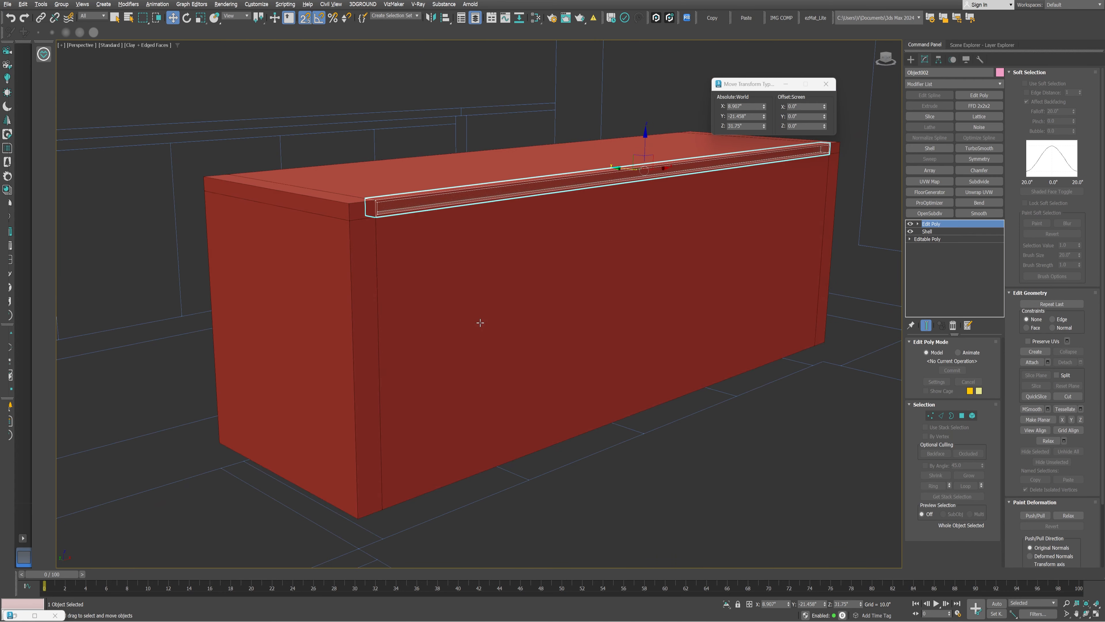
{"action": "left_click", "coordinate": [782, 476]}
{"action": "middle_click_drag", "start_coordinate": [492, 191], "coordinate": [481, 242], "text": "alt"}
{"action": "scroll", "coordinate": [469, 283], "scroll_direction": "up", "scroll_amount": 3}
{"action": "left_click", "coordinate": [468, 283]}
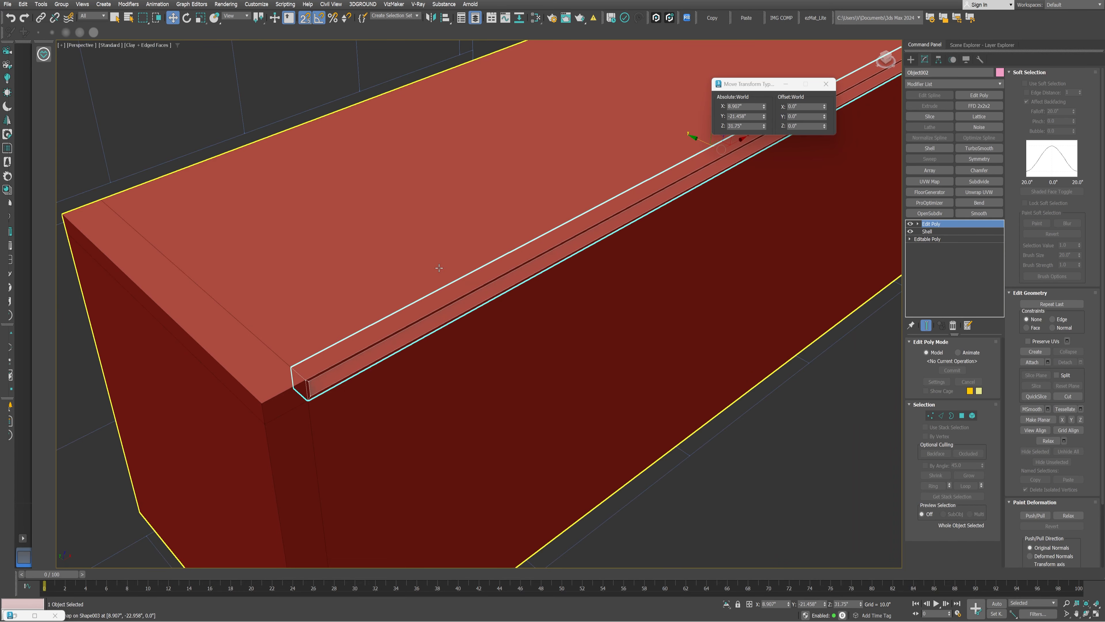
{"action": "scroll", "coordinate": [439, 267], "scroll_direction": "down", "scroll_amount": 3}
{"action": "middle_click_drag", "start_coordinate": [570, 283], "coordinate": [533, 304], "text": "alt"}
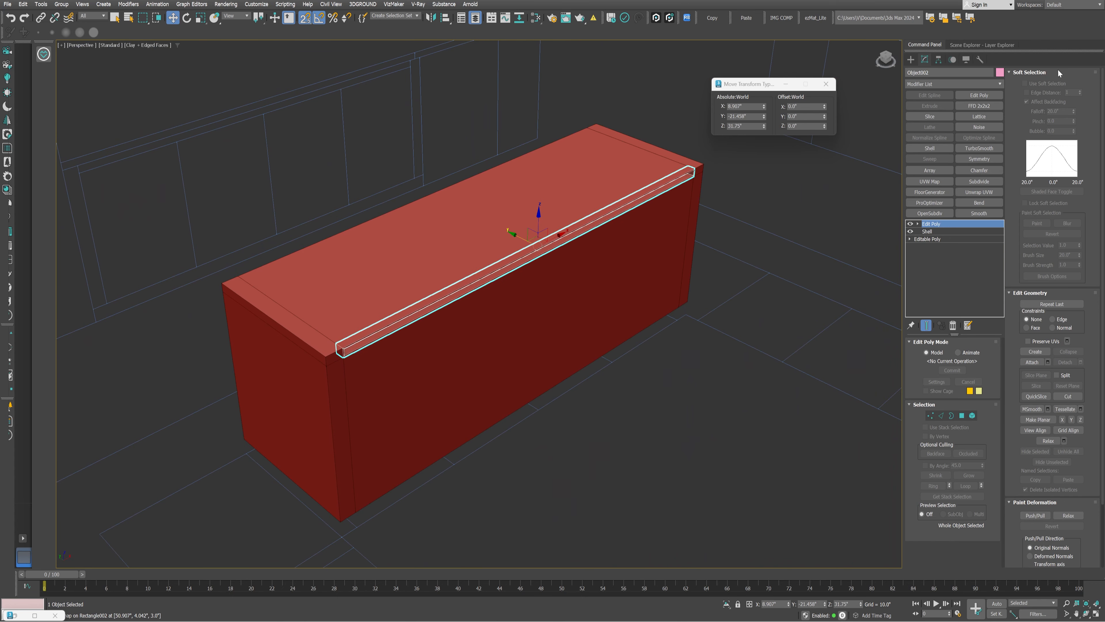
- Put the hollow strip on a new layer named Handle and hide that layer
{"action": "left_click", "coordinate": [1001, 45]}
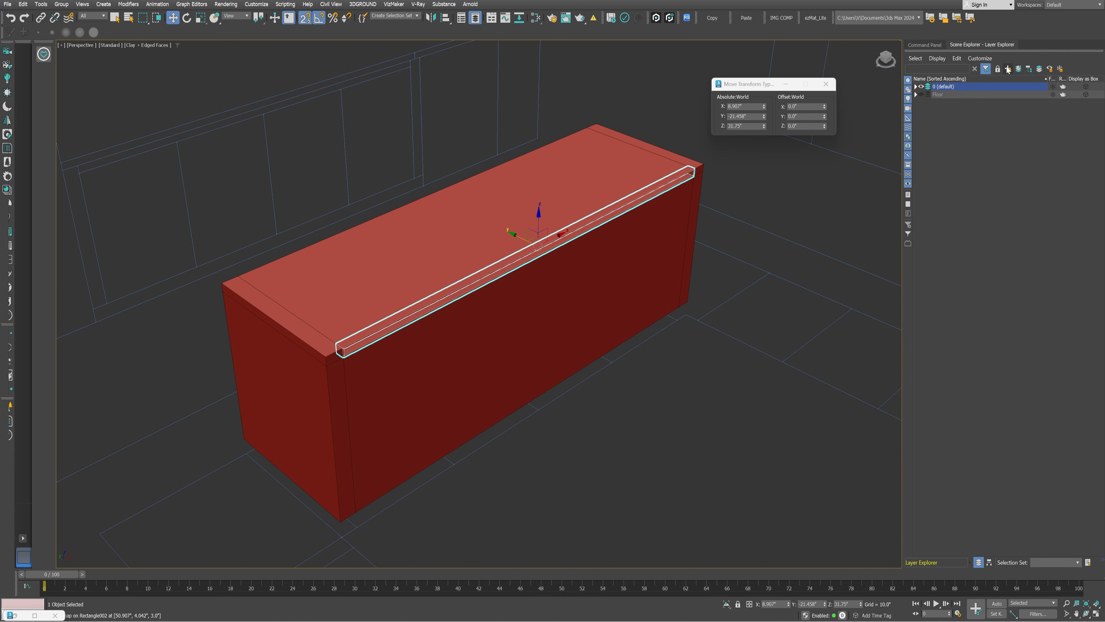
{"action": "left_click", "coordinate": [957, 134]}
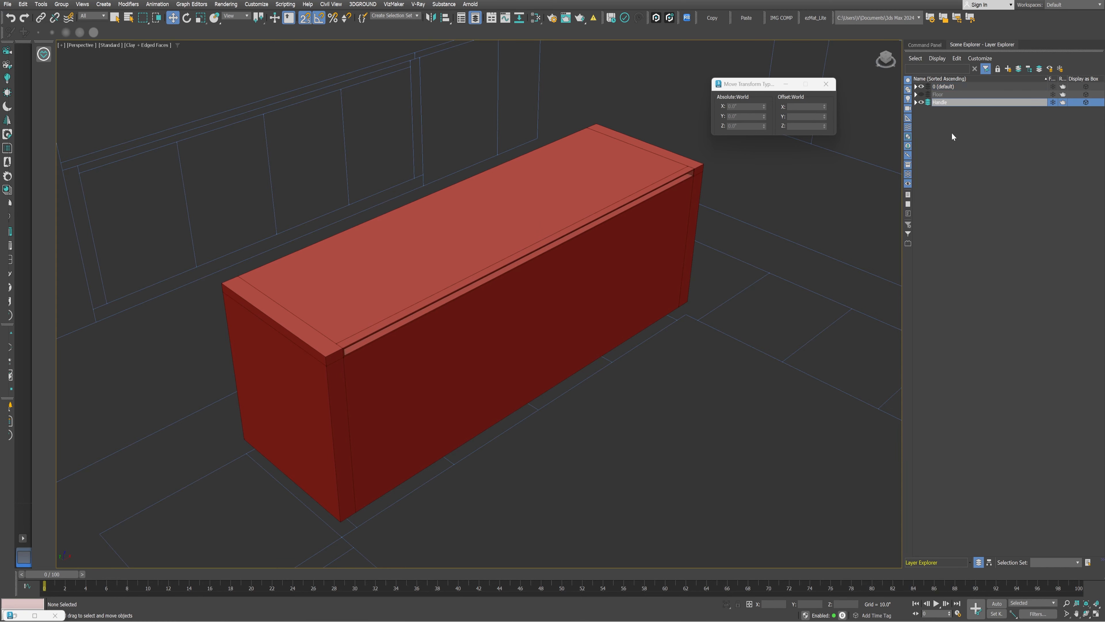
{"action": "left_click", "coordinate": [952, 132]}
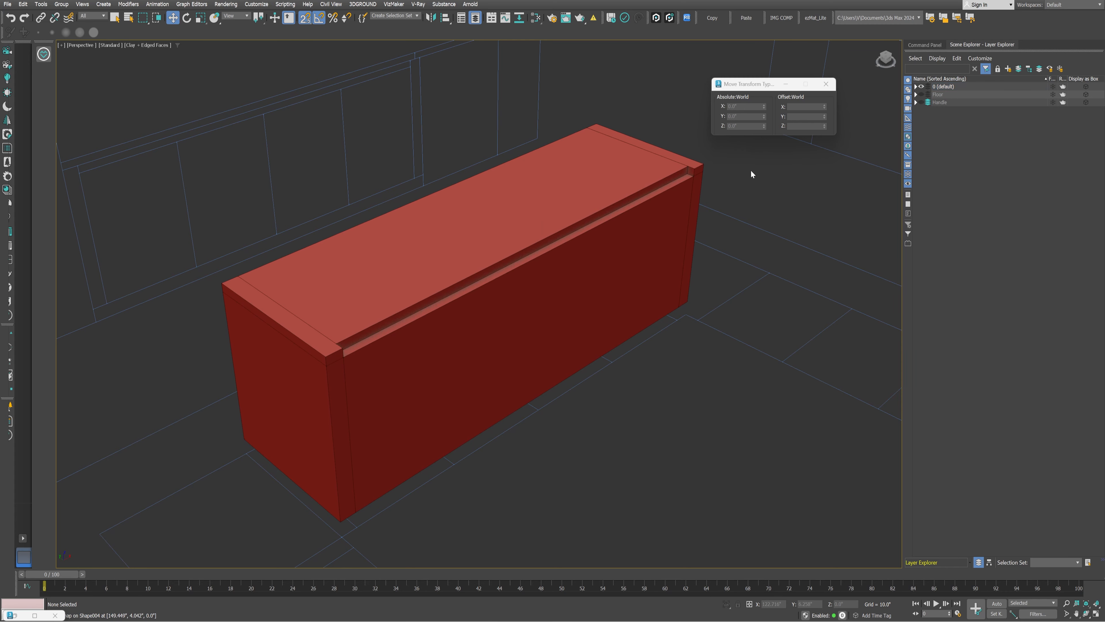
- Select the cabinet box and start polygon-level editing in its Edit Poly modifier
{"action": "scroll", "coordinate": [434, 284], "scroll_direction": "down", "scroll_amount": 5}
{"action": "scroll", "coordinate": [434, 284], "scroll_direction": "up", "scroll_amount": 5}
{"action": "left_click", "coordinate": [434, 299]}
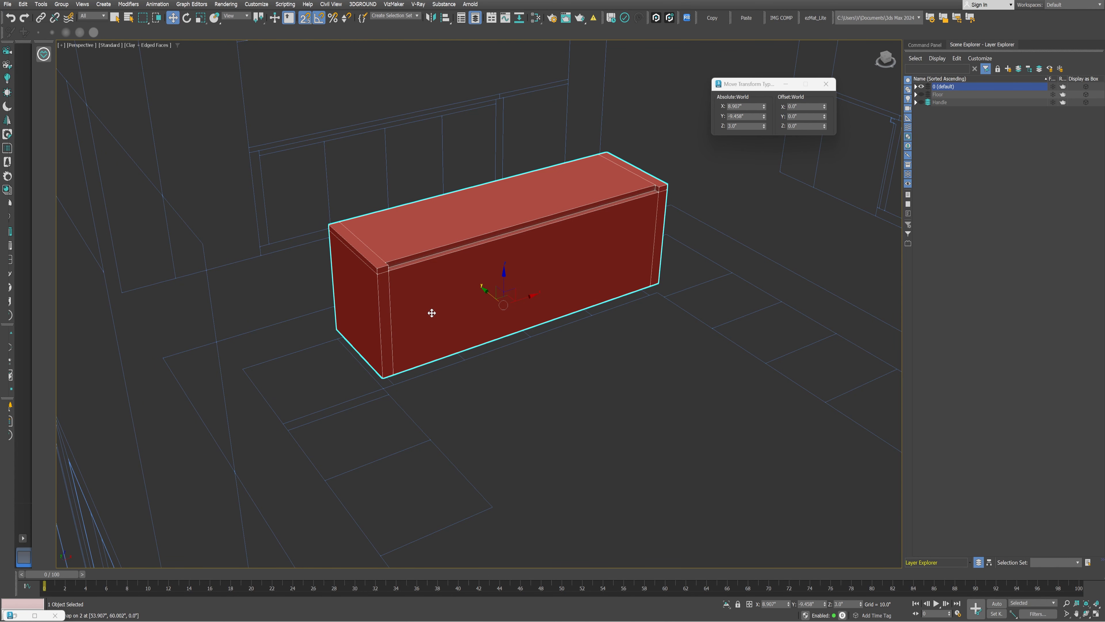
{"action": "left_click", "coordinate": [926, 45]}
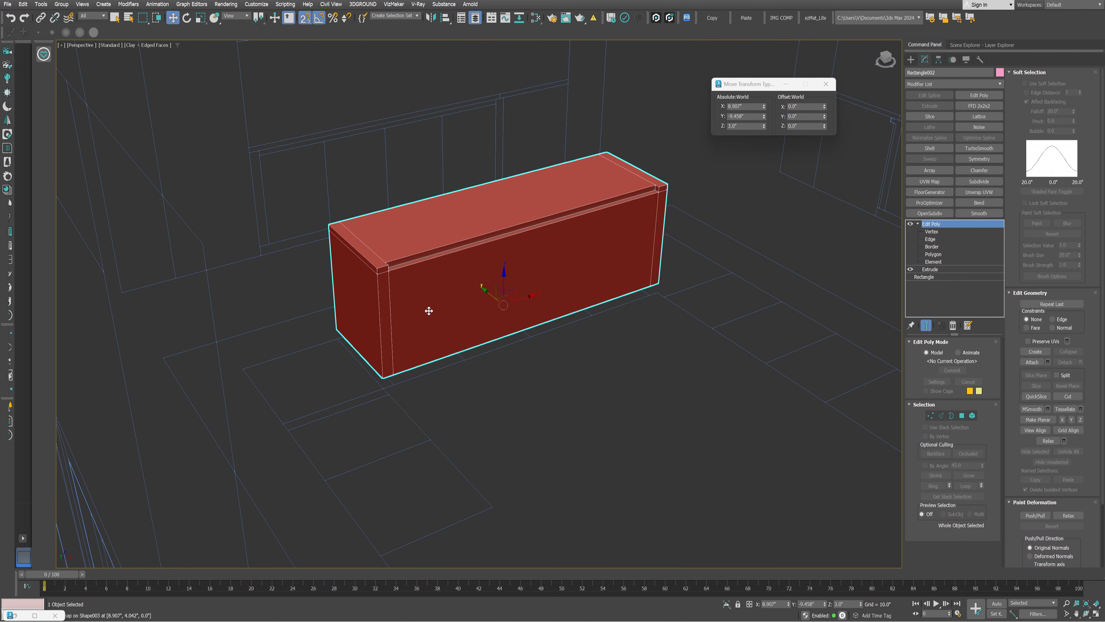
{"action": "key", "text": "4"}
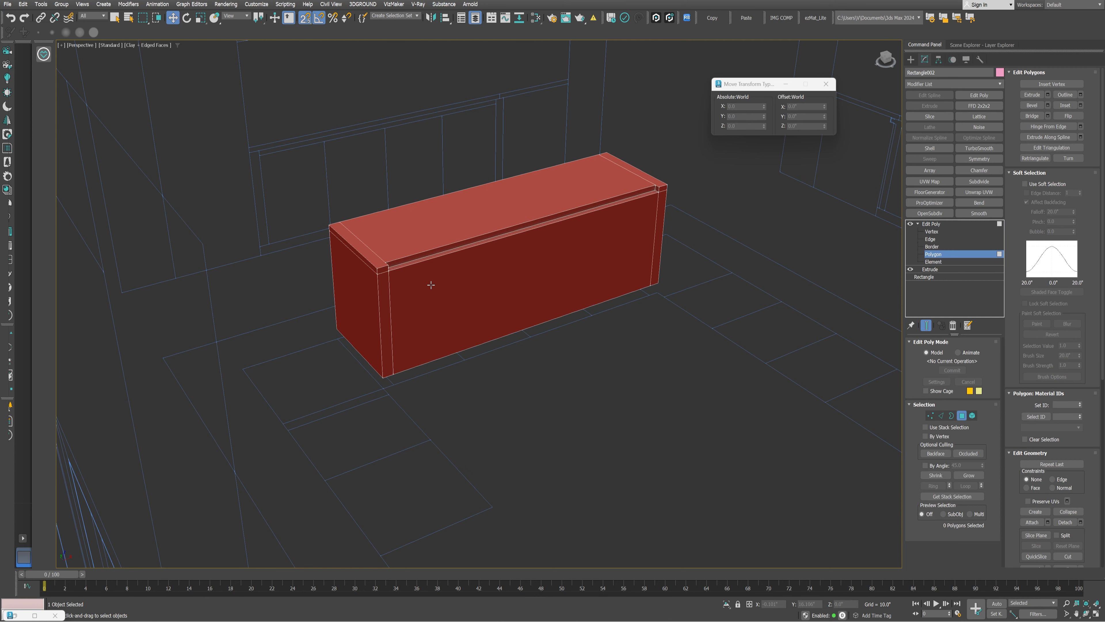
- Detach the cabinet's large front face as a separate object and select the detached panel
{"action": "left_click", "coordinate": [430, 283]}
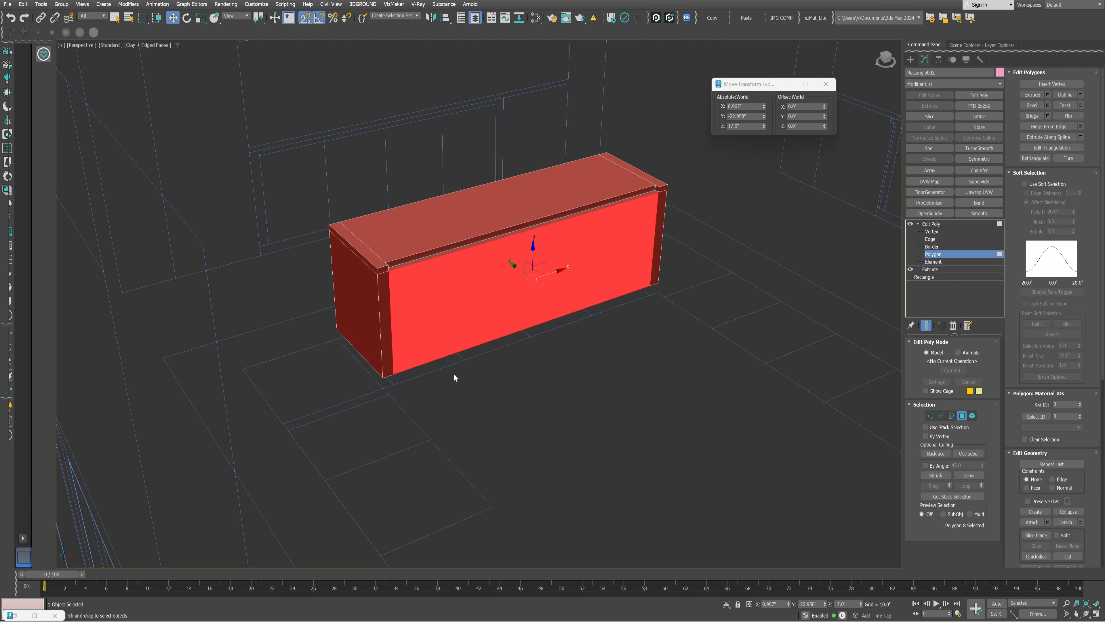
{"action": "key", "text": "alt+d"}
{"action": "left_click", "coordinate": [510, 323]}
{"action": "left_click", "coordinate": [579, 315]}
{"action": "key", "text": "4"}
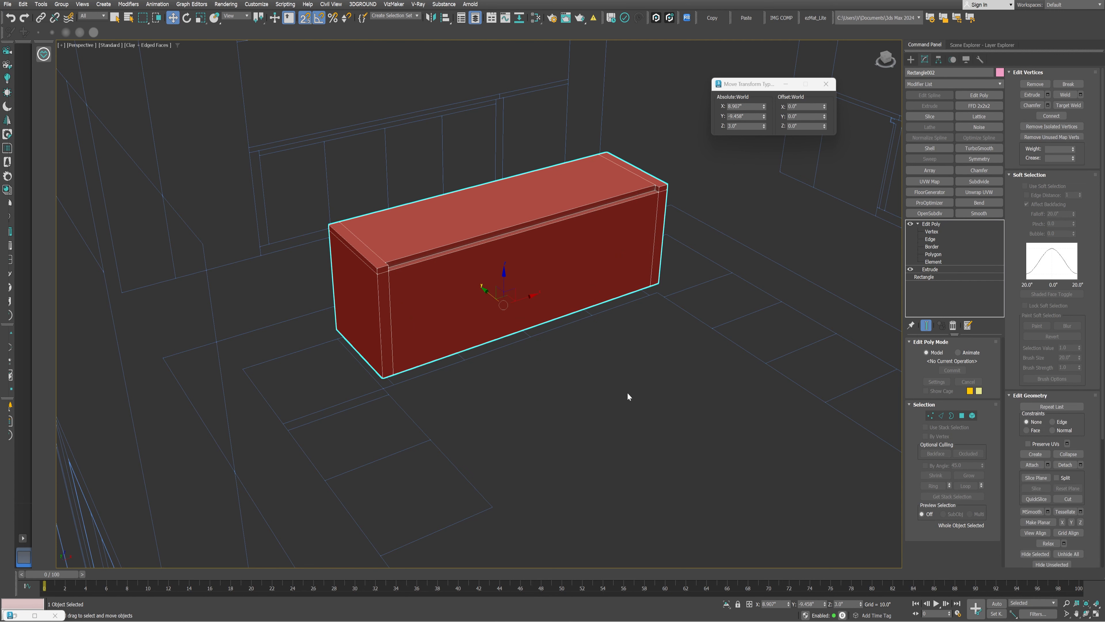
{"action": "left_click", "coordinate": [494, 287]}
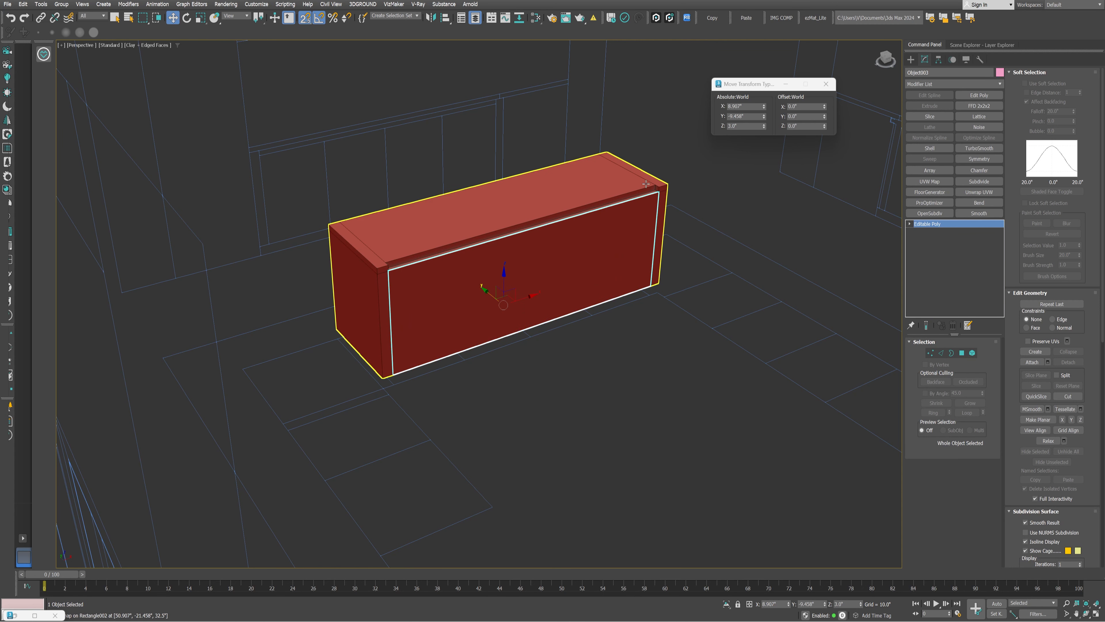
- Connect the front panel's top and bottom edges with three evenly spaced vertical edges
{"action": "left_click", "coordinate": [941, 354]}
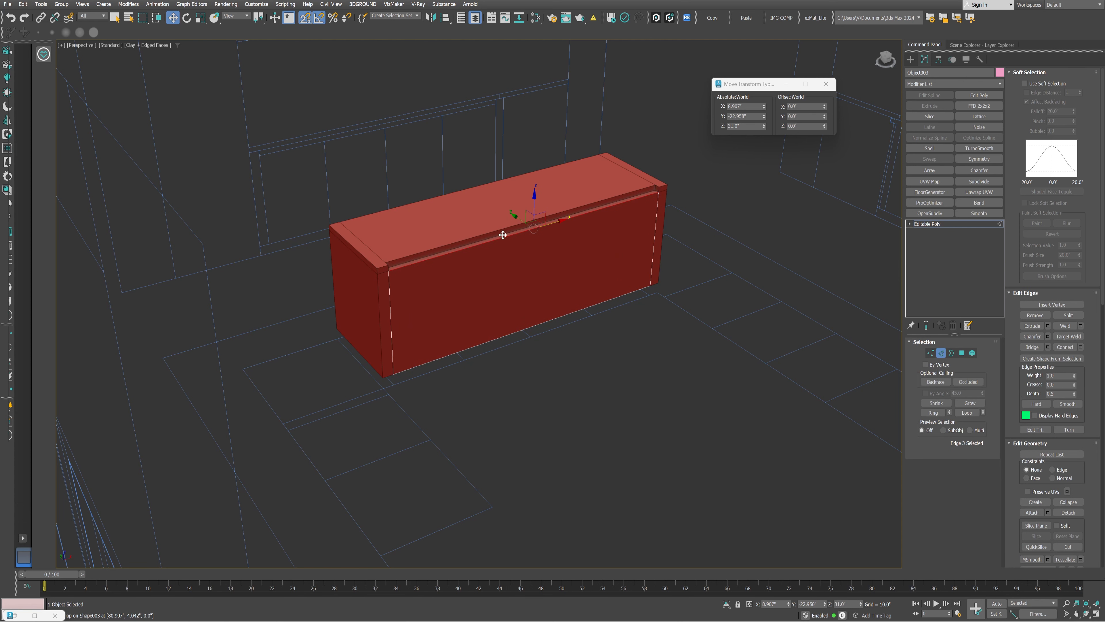
{"action": "left_click", "coordinate": [481, 342]}
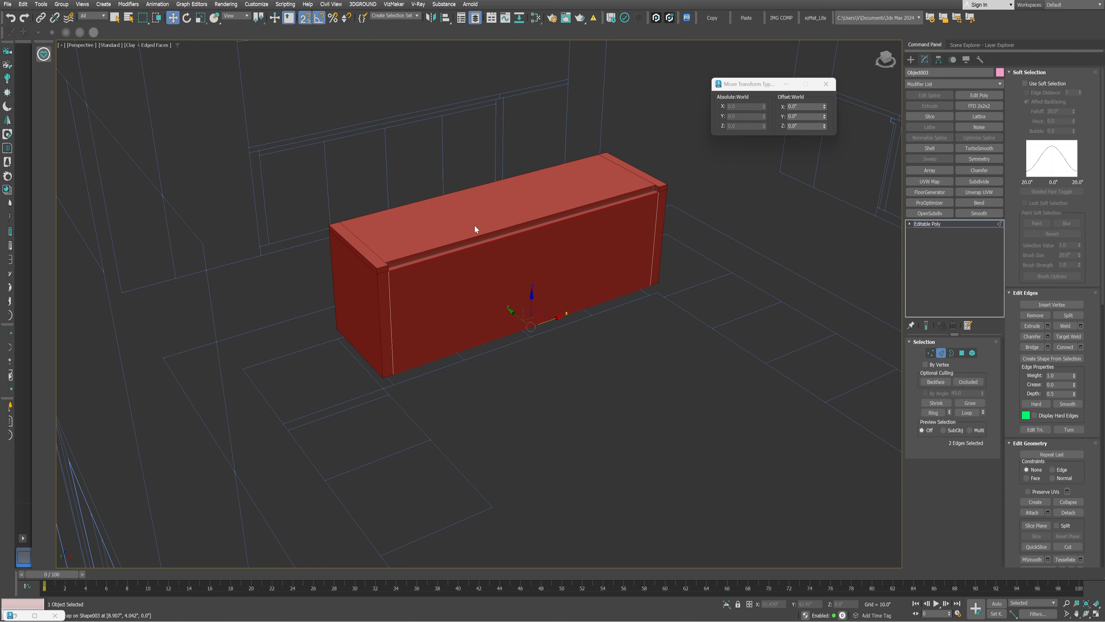
{"action": "right_click", "coordinate": [491, 268]}
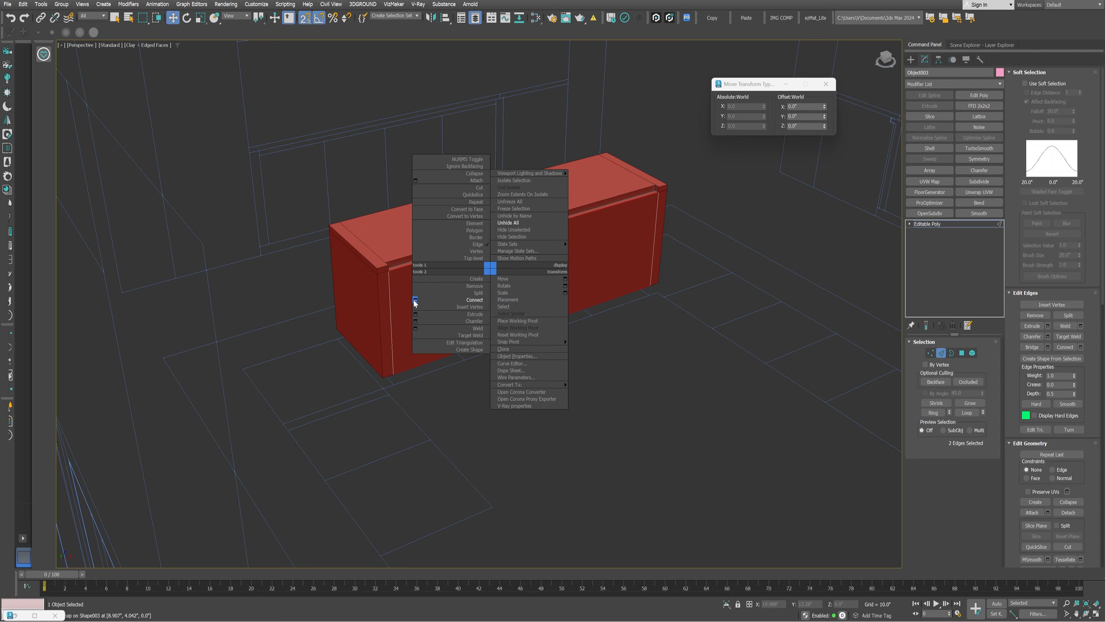
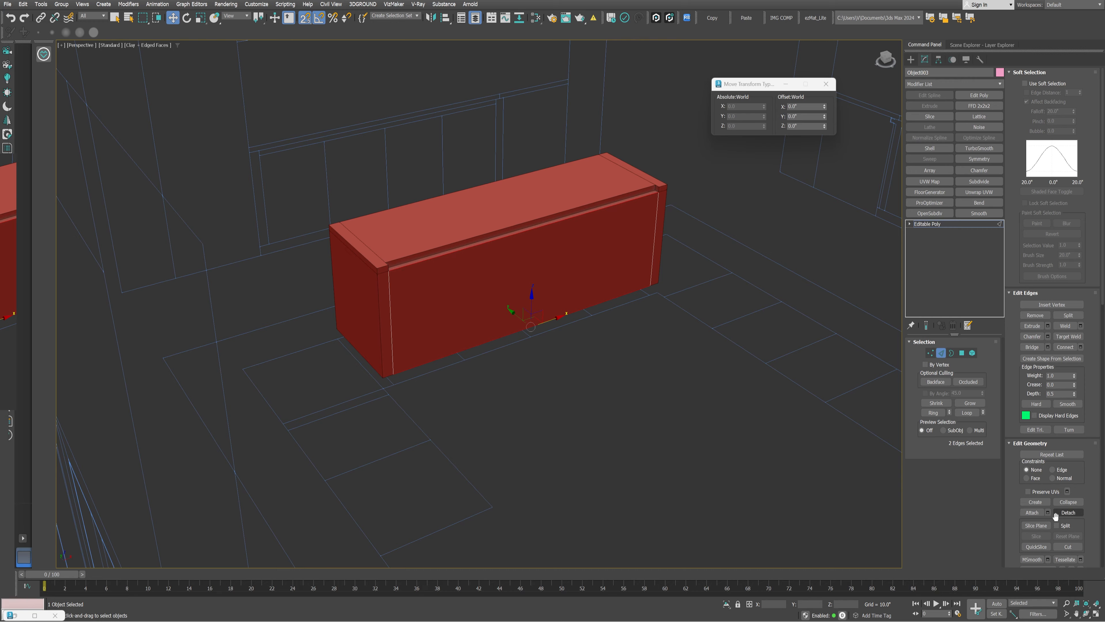
{"action": "scroll", "coordinate": [1092, 440], "scroll_direction": "down", "scroll_amount": 3}
{"action": "scroll", "coordinate": [1091, 438], "scroll_direction": "up", "scroll_amount": 2}
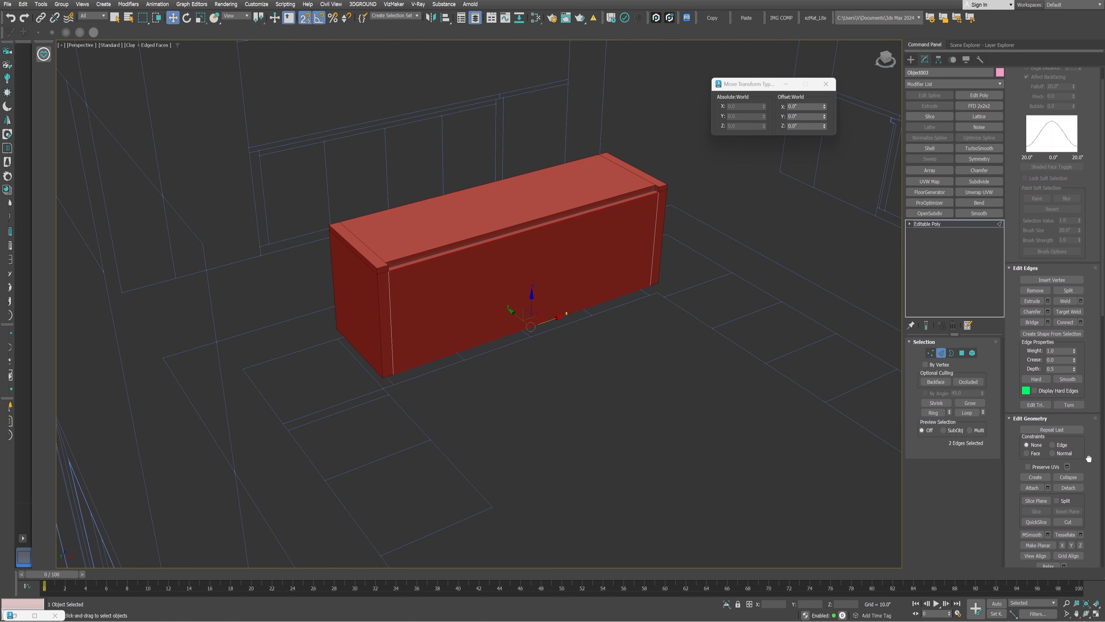
{"action": "left_click", "coordinate": [1081, 322]}
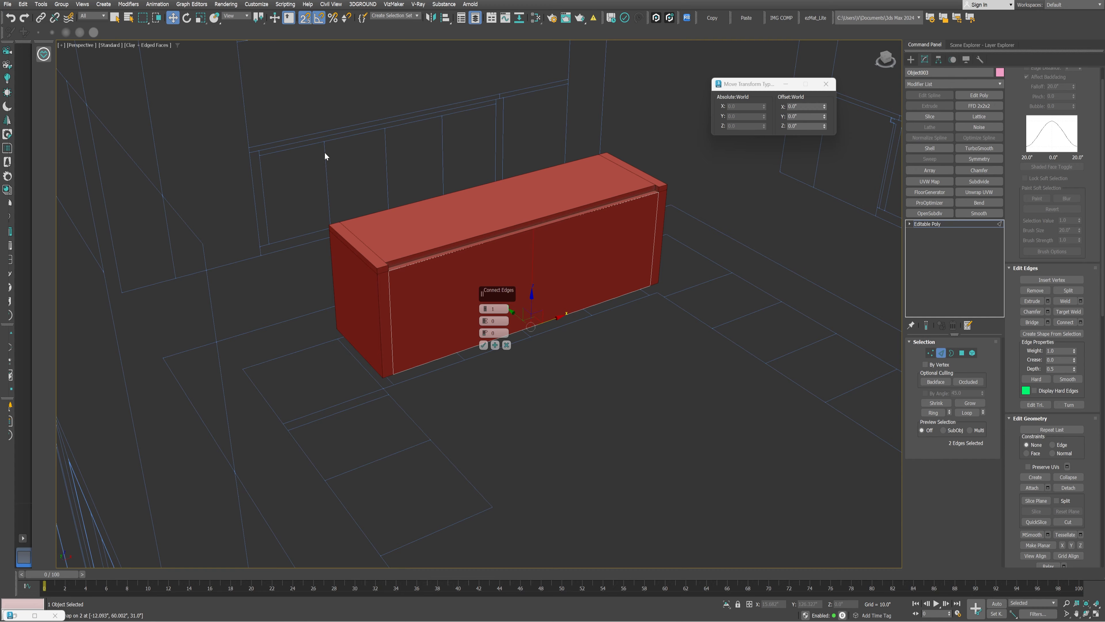
{"action": "left_click", "coordinate": [486, 307]}
{"action": "left_click", "coordinate": [485, 307]}
{"action": "left_click", "coordinate": [485, 307]}
{"action": "left_click", "coordinate": [485, 311]}
{"action": "left_click", "coordinate": [483, 345]}
{"action": "key", "text": "f"}
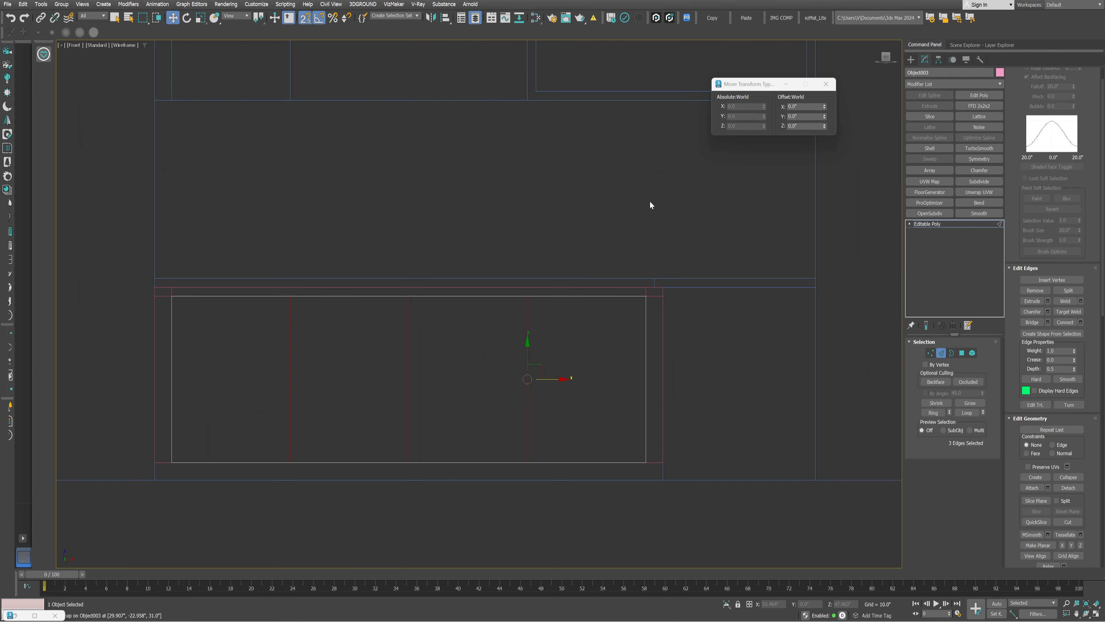
{"action": "key", "text": "p"}
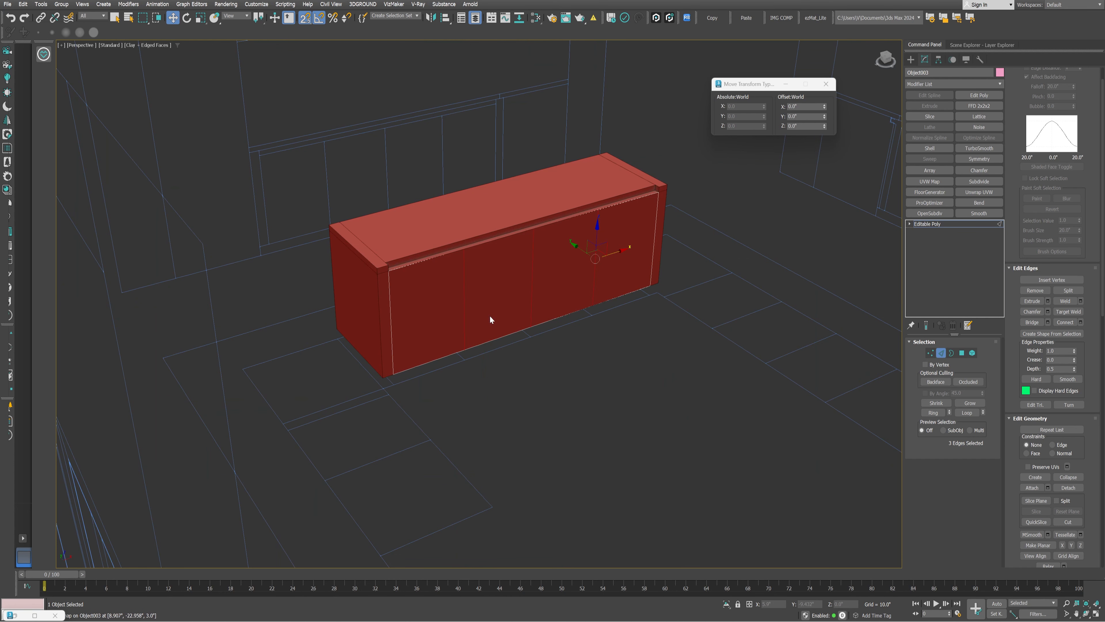
- Chamfer the three vertical edges of the front panel with an amount of 0.05"
{"action": "scroll", "coordinate": [462, 287], "scroll_direction": "up", "scroll_amount": 5}
{"action": "middle_click_drag", "start_coordinate": [462, 287], "coordinate": [443, 313]}
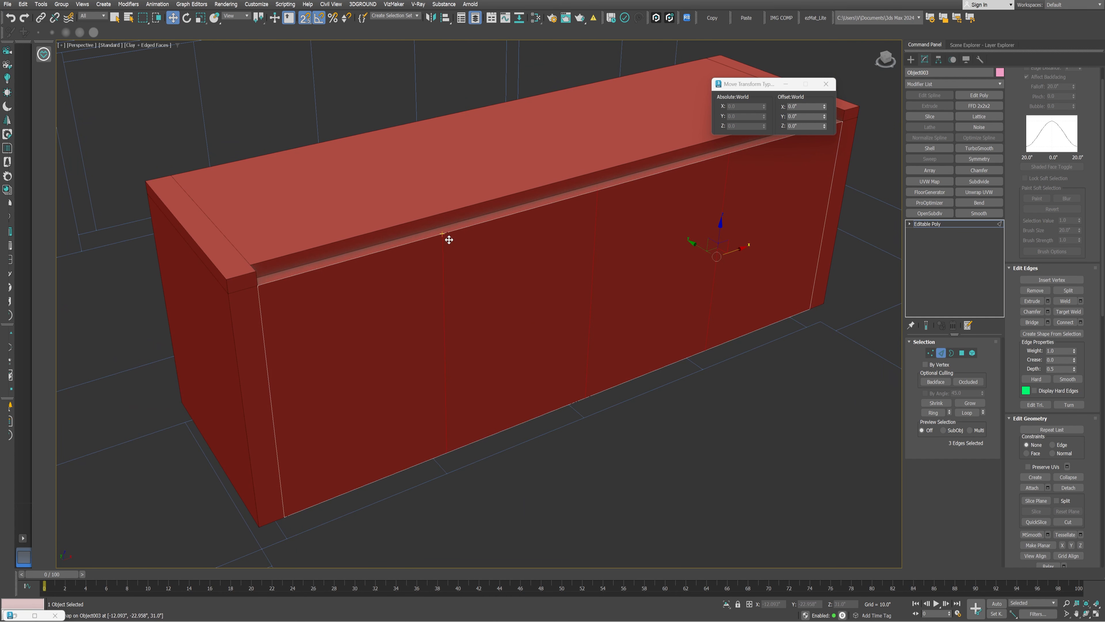
{"action": "left_click", "coordinate": [1049, 312]}
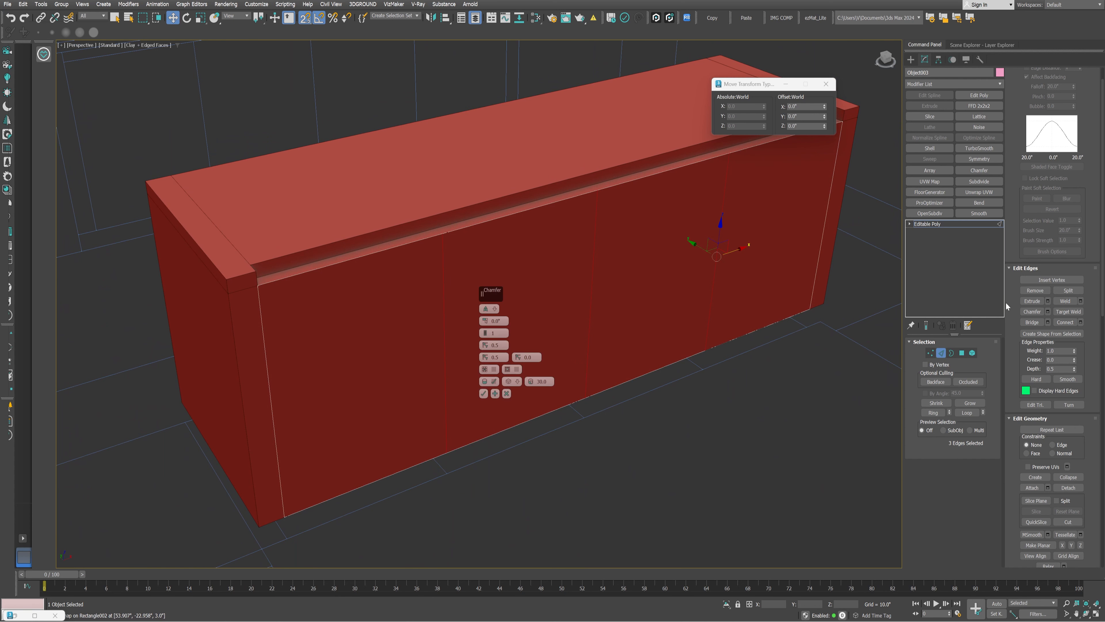
{"action": "scroll", "coordinate": [465, 314], "scroll_direction": "up", "scroll_amount": 2}
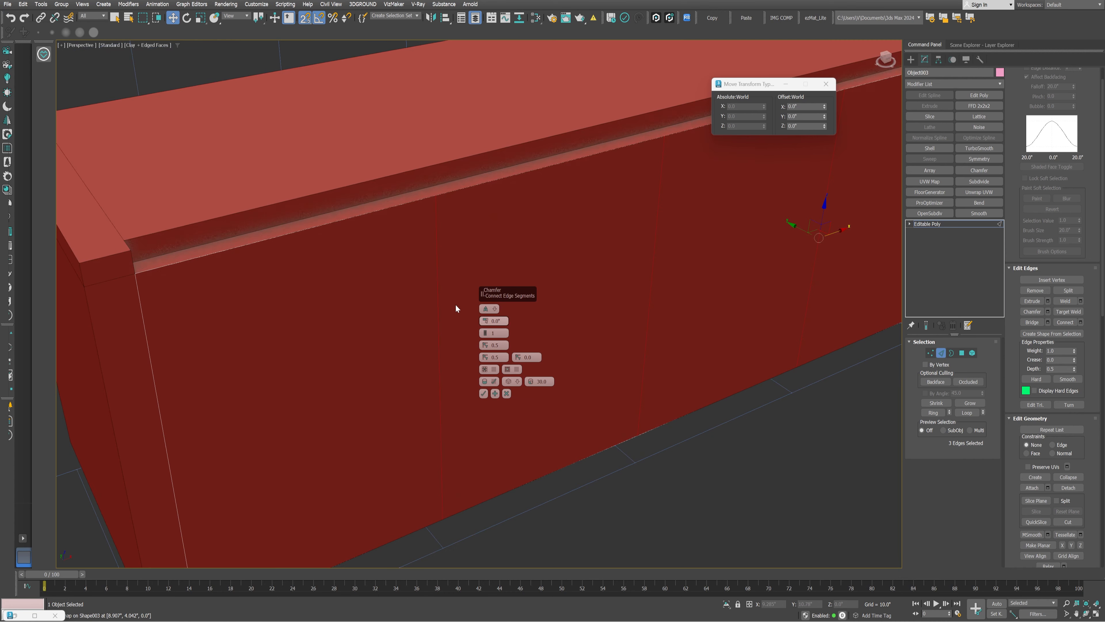
{"action": "left_click", "coordinate": [499, 321]}
{"action": "type", "text": "0.05"}
{"action": "key", "text": "Return"}
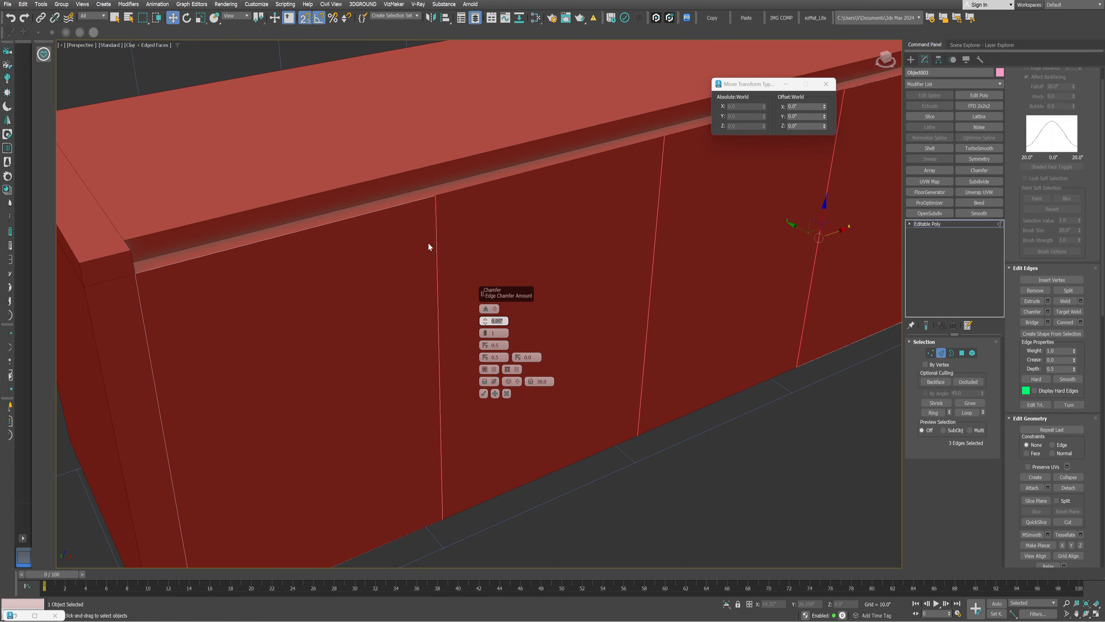
{"action": "scroll", "coordinate": [434, 247], "scroll_direction": "up", "scroll_amount": 4}
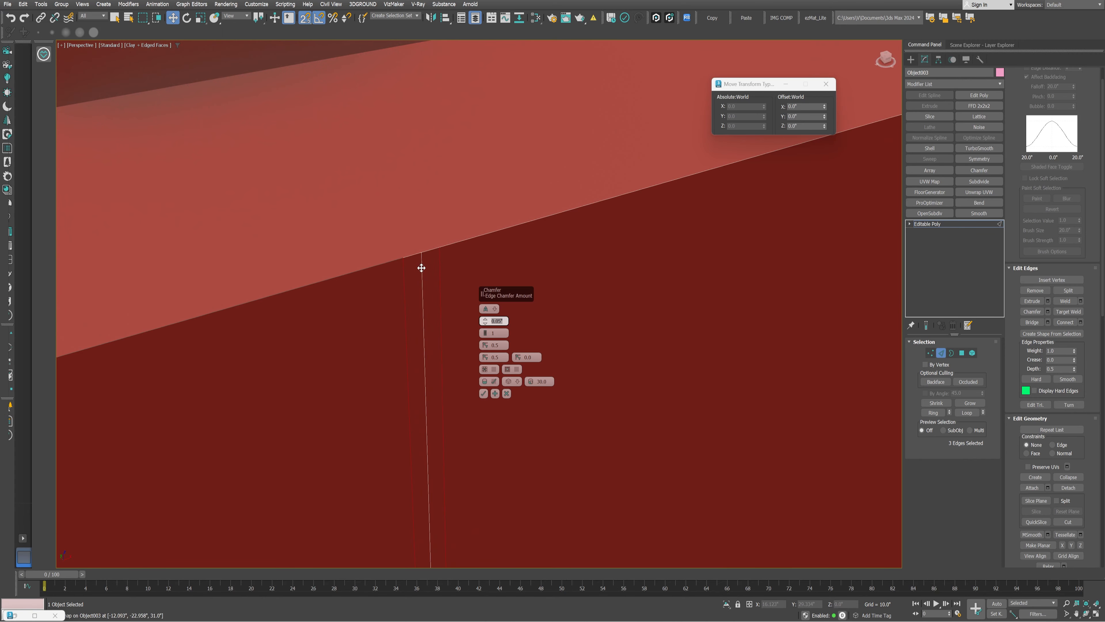
{"action": "right_click", "coordinate": [486, 322]}
{"action": "type", "text": "."}
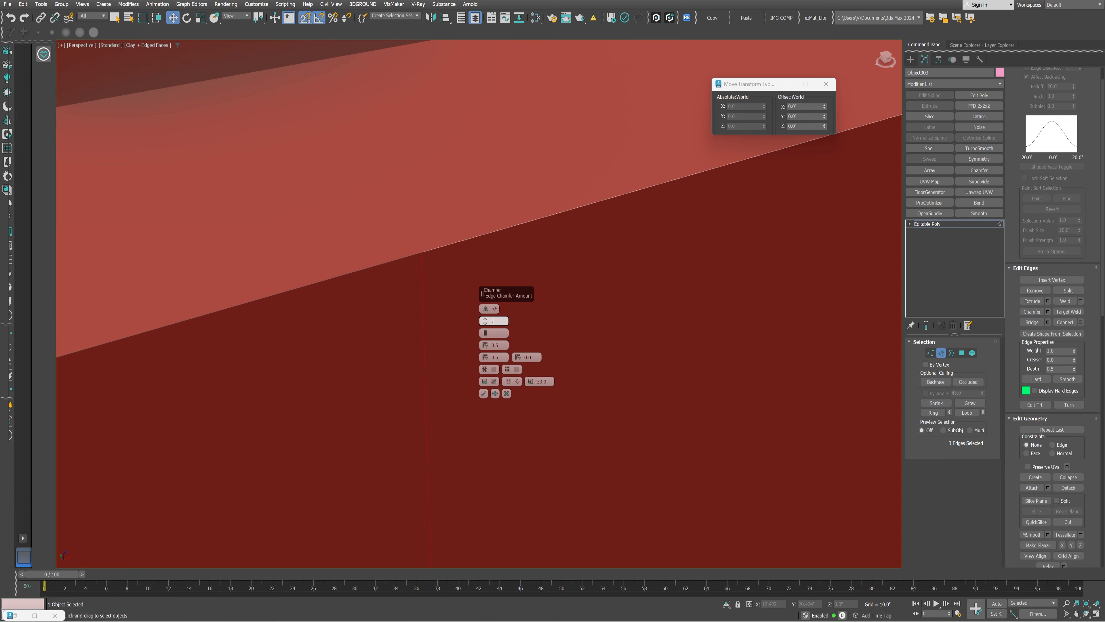
{"action": "type", "text": "05"}
{"action": "key", "text": "Return"}
- Enable the Open Chamfer option and apply the chamfer to cut gaps between the door panels
{"action": "left_click", "coordinate": [494, 369]}
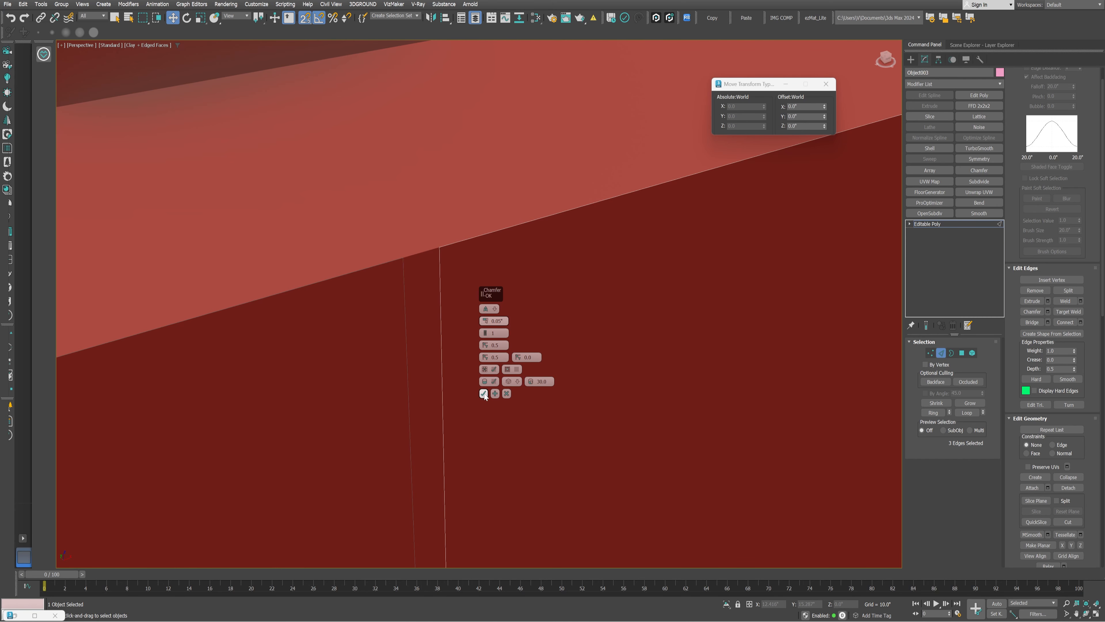
{"action": "left_click", "coordinate": [496, 369]}
{"action": "left_click", "coordinate": [496, 369]}
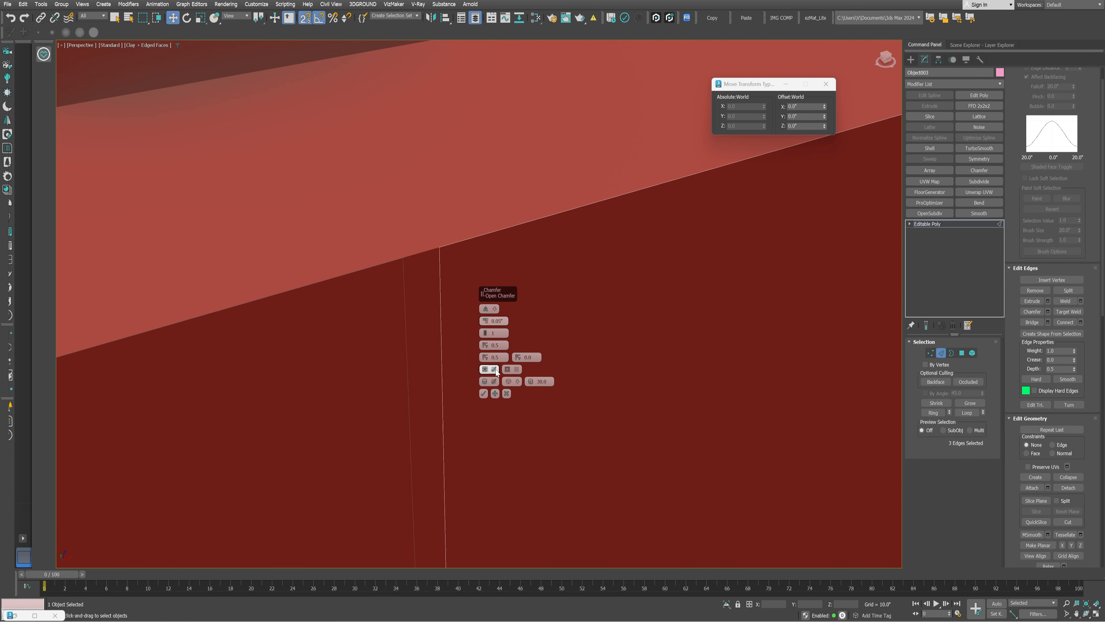
{"action": "left_click", "coordinate": [496, 370]}
{"action": "left_click", "coordinate": [496, 370]}
{"action": "left_click", "coordinate": [483, 393]}
{"action": "scroll", "coordinate": [483, 395], "scroll_direction": "down", "scroll_amount": 10}
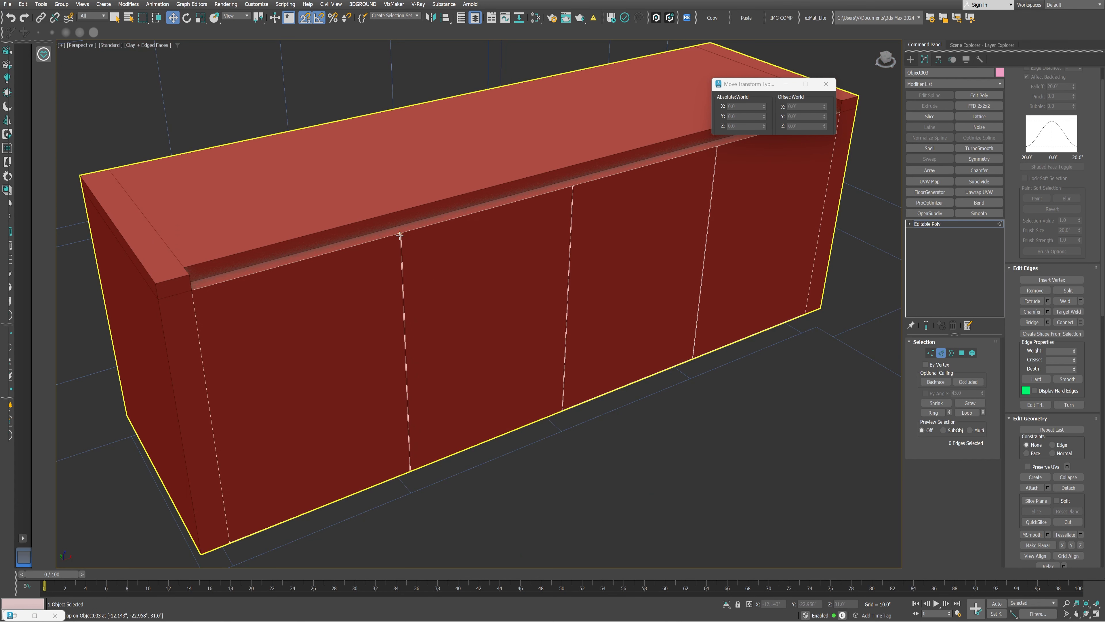
- Add a Shell modifier to the door panels with an outer amount of 0.7"
{"action": "left_click", "coordinate": [930, 148]}
{"action": "double_click", "coordinate": [967, 364]}
{"action": "key", "text": "Return"}
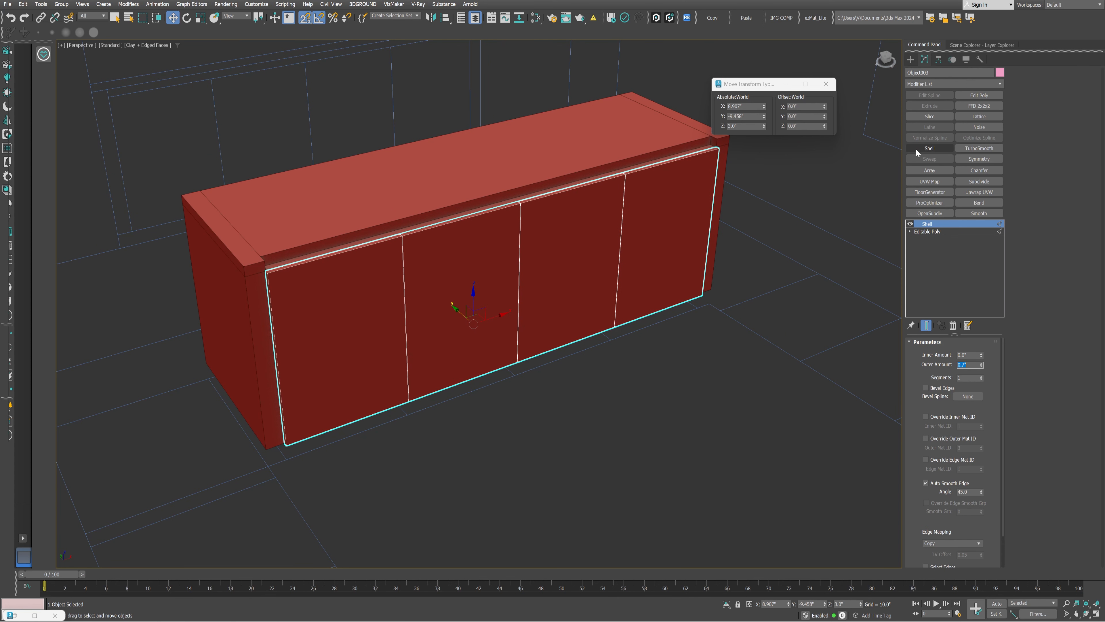
- Add an Edit Poly modifier to the doors and raise their top vertices by about 0.66" in the Left view
{"action": "key", "text": "alt+w"}
{"action": "key", "text": "alt+w"}
{"action": "left_click", "coordinate": [980, 95]}
{"action": "left_click_drag", "start_coordinate": [412, 348], "coordinate": [615, 392]}
{"action": "left_click", "coordinate": [805, 117]}
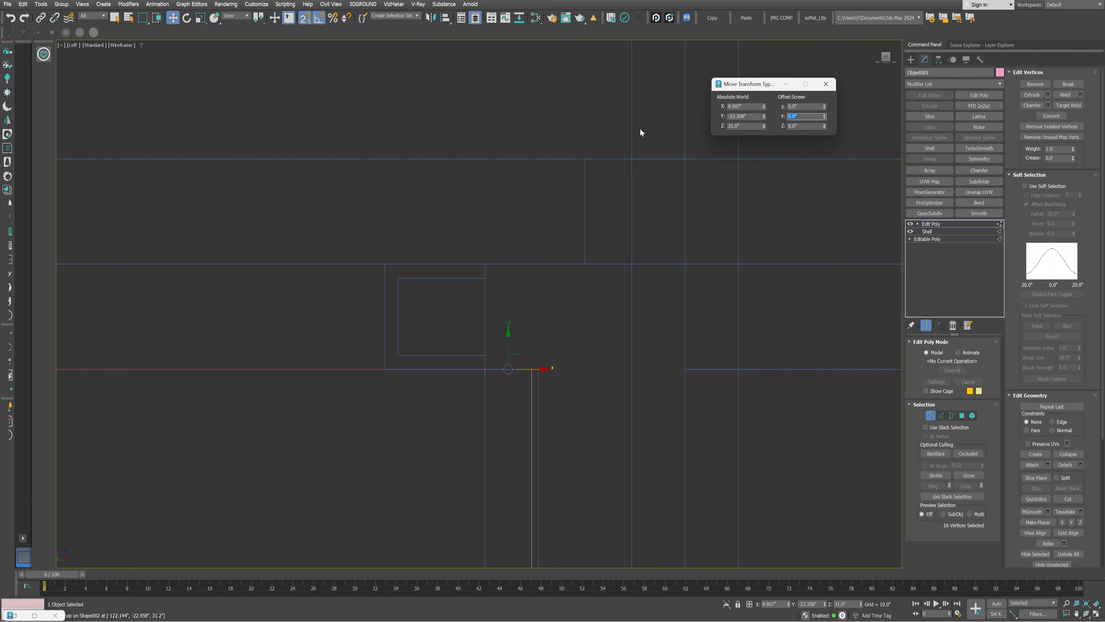
{"action": "left_click_drag", "start_coordinate": [508, 341], "coordinate": [523, 299]}
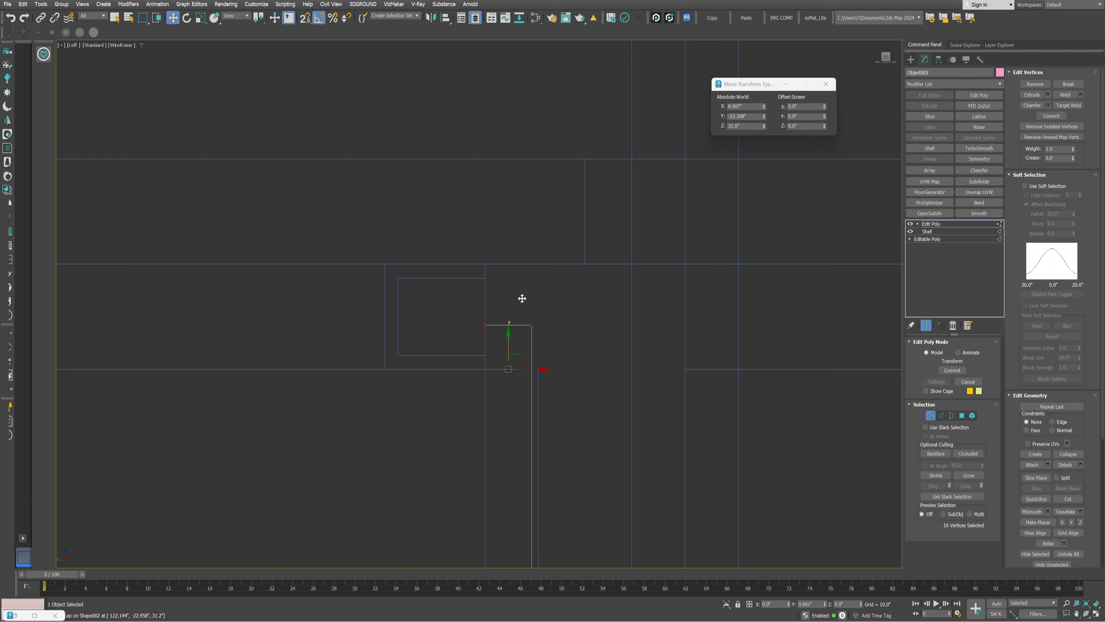
{"action": "key", "text": "1"}
{"action": "key", "text": "alt+w"}
{"action": "key", "text": "alt+w"}
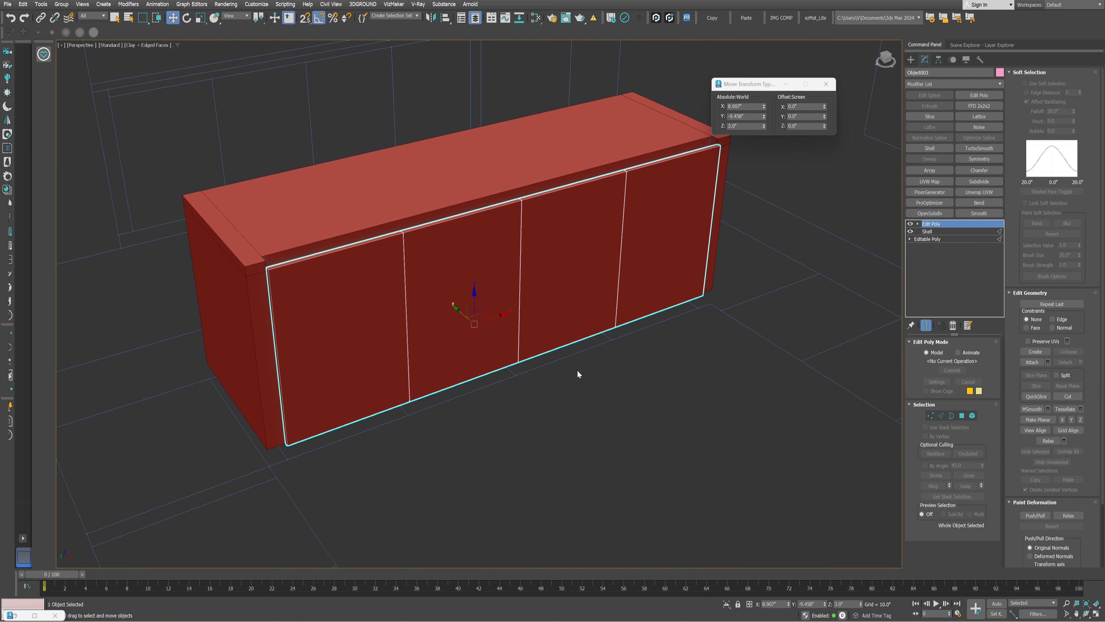
- Put the door panels and the cabinet box on a new layer named Bottom Unit Box 1
{"action": "left_click", "coordinate": [677, 433]}
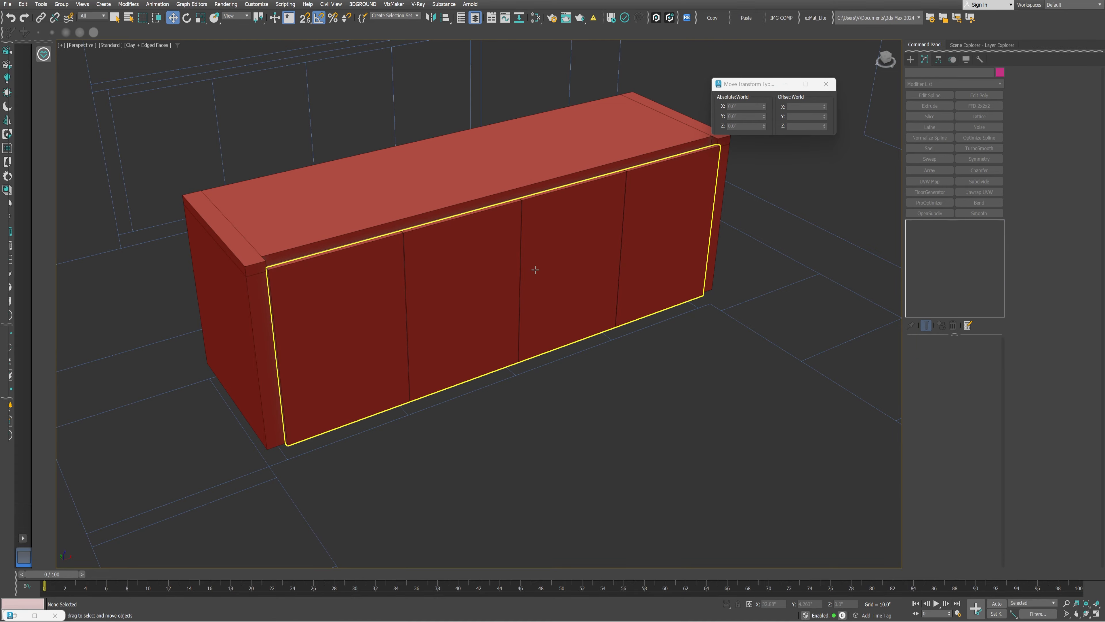
{"action": "left_click", "coordinate": [535, 270]}
{"action": "left_click", "coordinate": [389, 209], "text": "ctrl"}
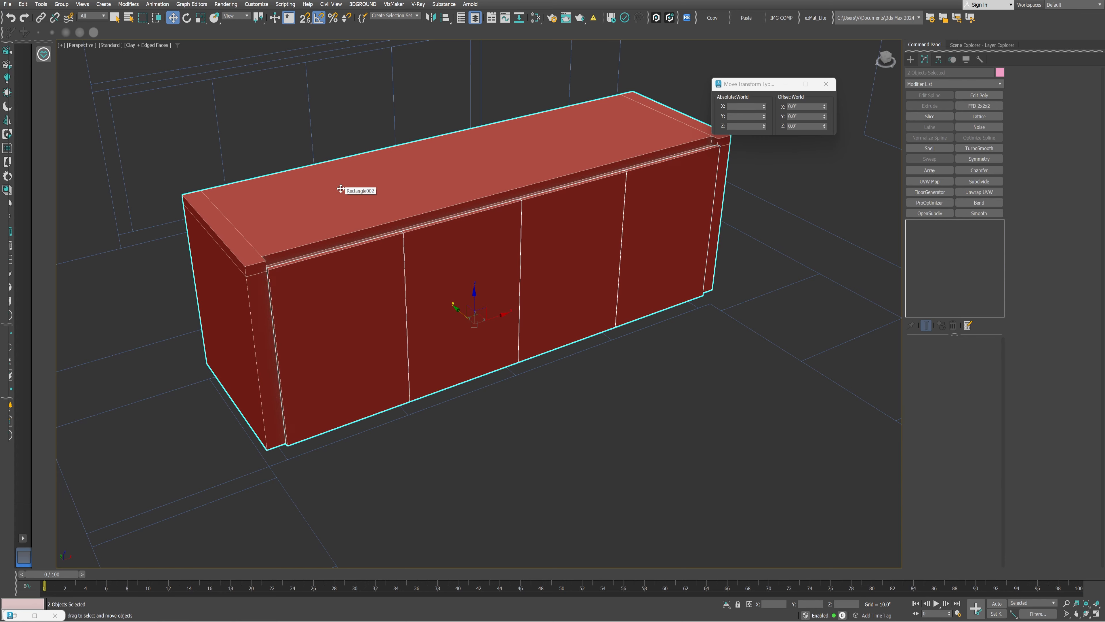
{"action": "left_click", "coordinate": [984, 45]}
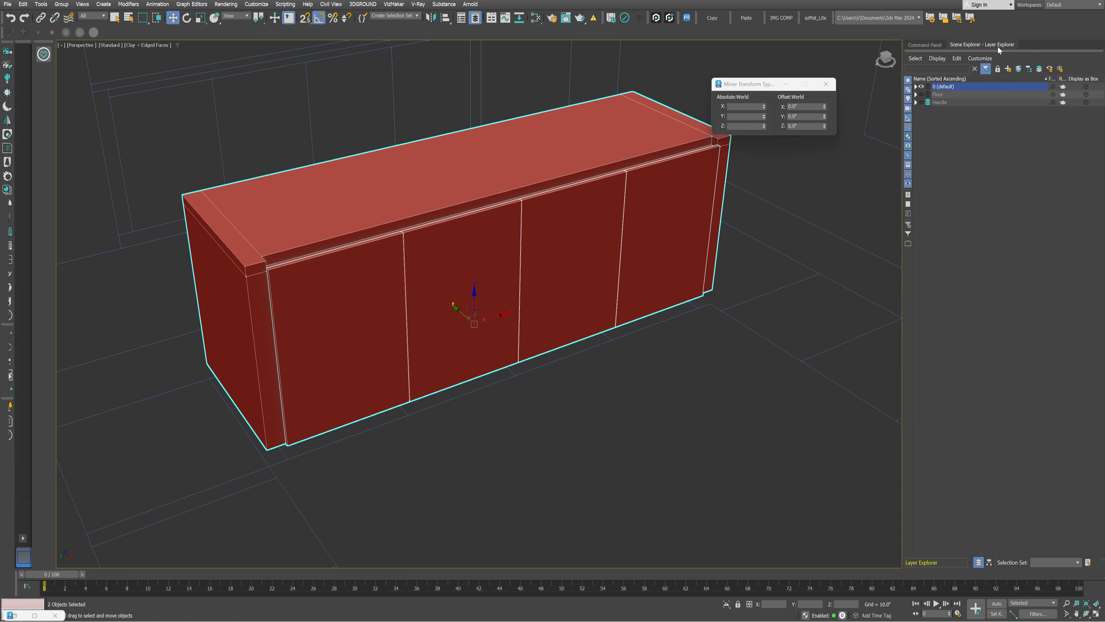
{"action": "left_click", "coordinate": [1008, 68]}
{"action": "type", "text": "Bottom Unit Box 1"}
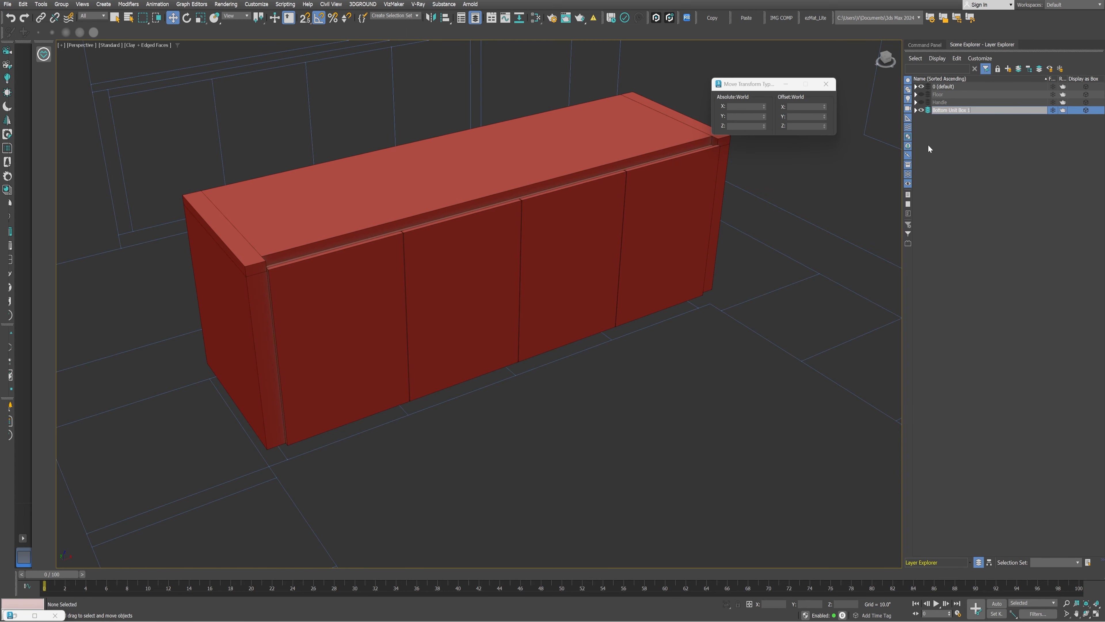
{"action": "key", "text": "Return"}
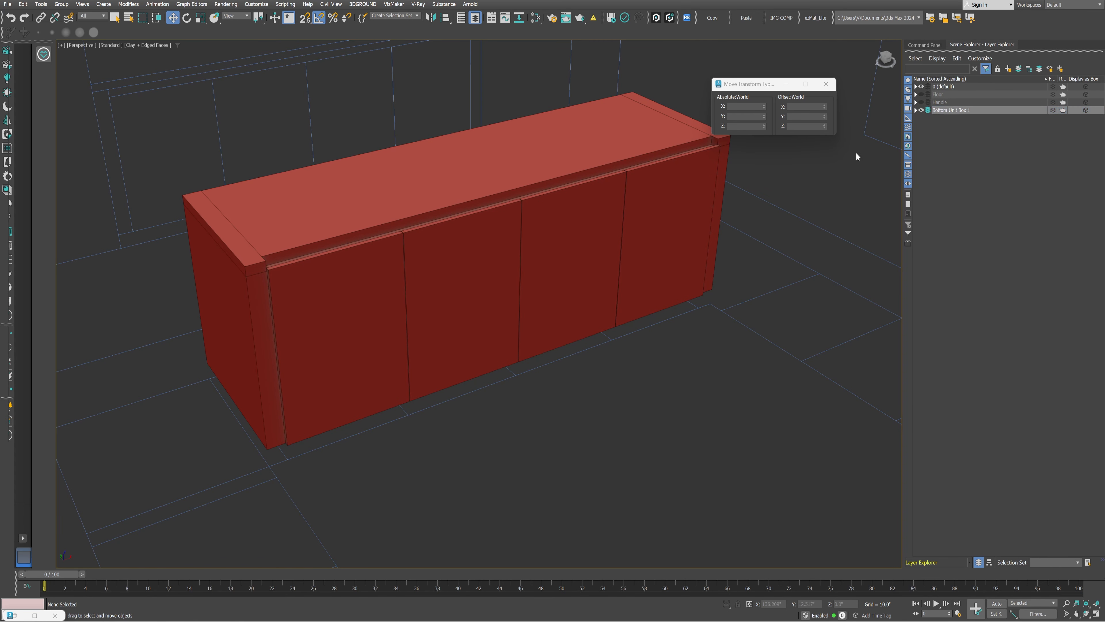
- Hide the Bottom Unit Box 1 layer and unhide all objects together with all layers
{"action": "left_click", "coordinate": [922, 110]}
{"action": "middle_click_drag", "start_coordinate": [417, 257], "coordinate": [510, 336], "text": "alt"}
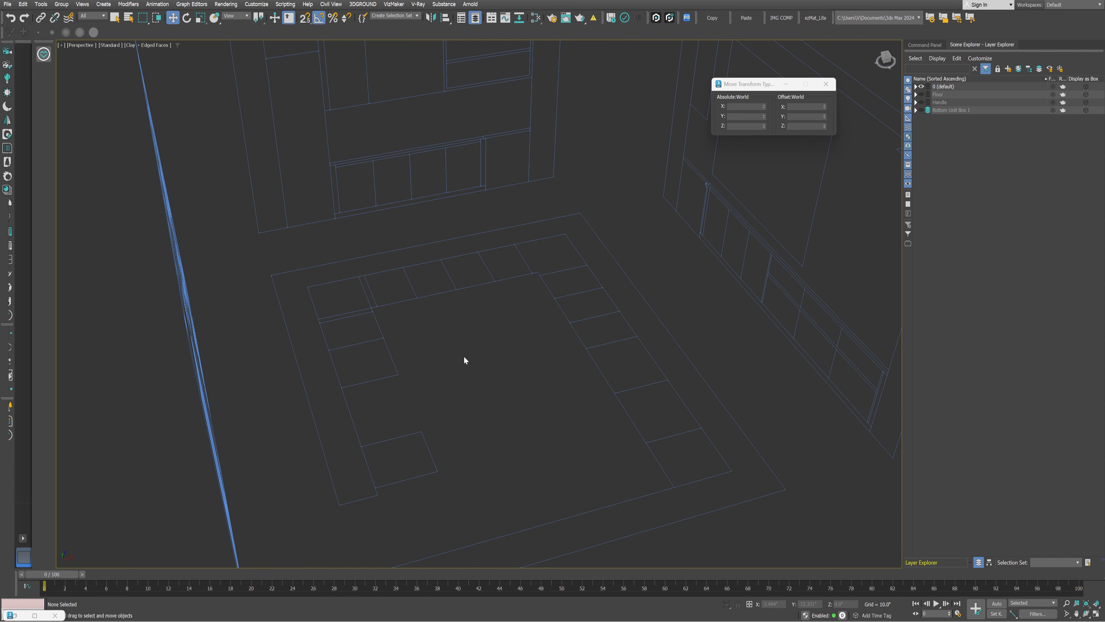
{"action": "right_click", "coordinate": [465, 338]}
{"action": "left_click", "coordinate": [484, 298]}
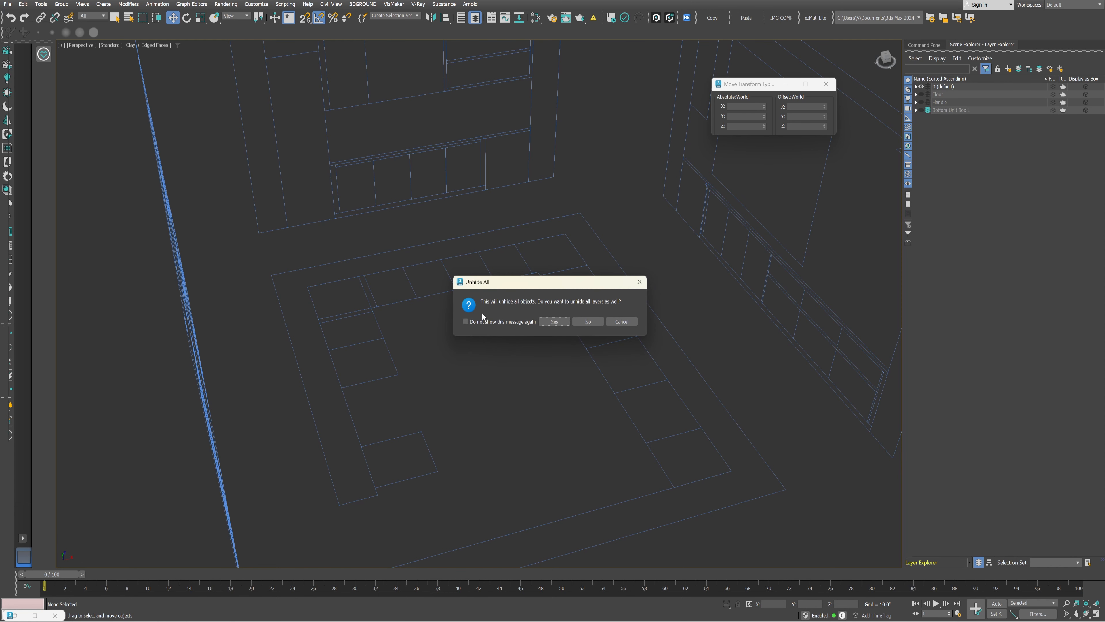
{"action": "left_click", "coordinate": [552, 321]}
{"action": "middle_click_drag", "start_coordinate": [550, 323], "coordinate": [520, 294], "text": "alt"}
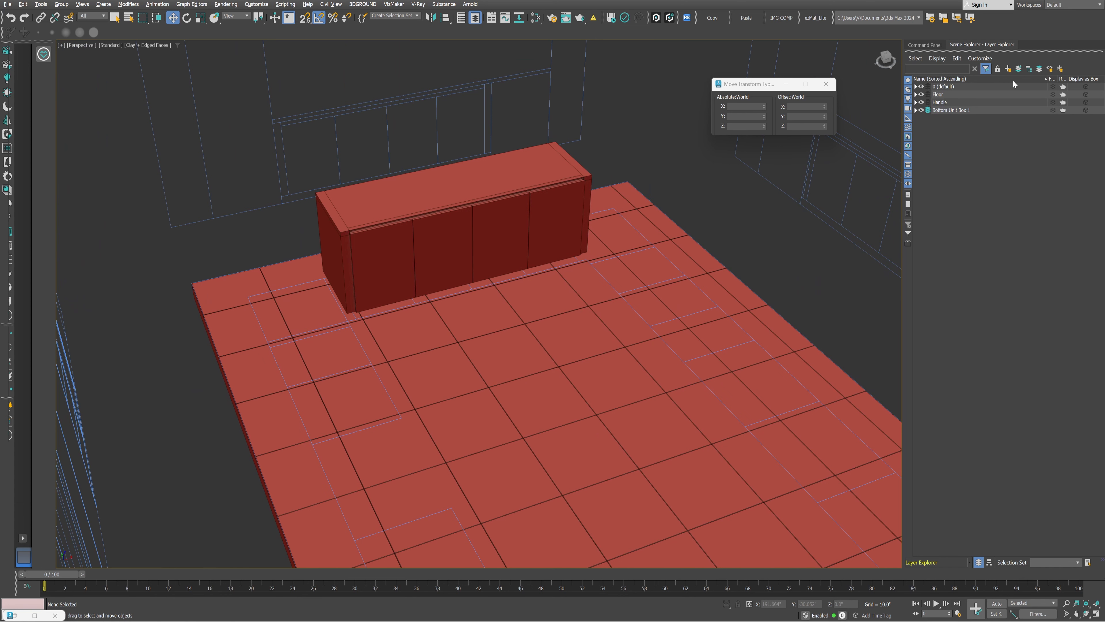
- Make 0 (default) the active layer and hide the Bottom Unit Box 1, Floor and Handle layers
{"action": "left_click", "coordinate": [928, 86]}
{"action": "left_click", "coordinate": [945, 79]}
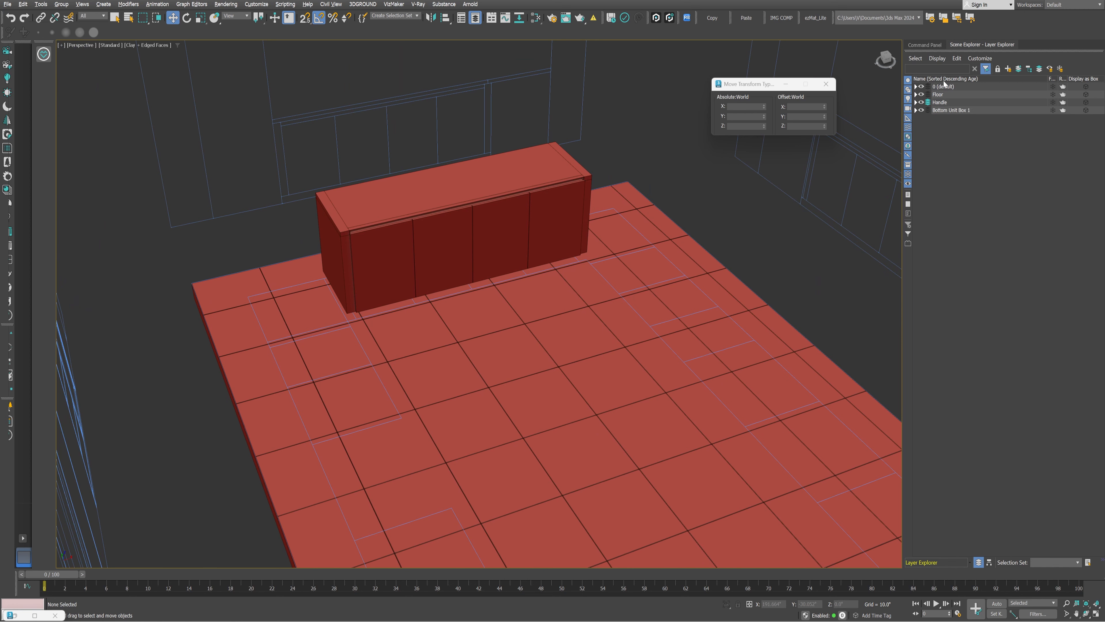
{"action": "left_click", "coordinate": [928, 86]}
{"action": "left_click_drag", "start_coordinate": [922, 110], "coordinate": [921, 94]}
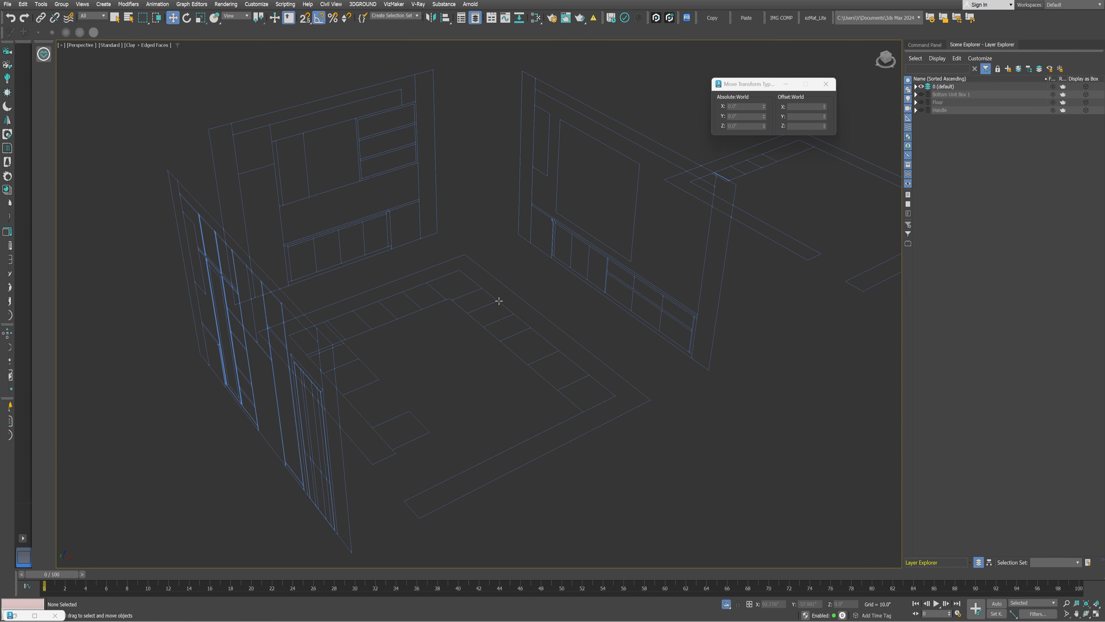
- Draw a snapped rectangle about 153.04" by 27" over the base cabinet run along the plan's right-hand wall in the Top view
{"action": "key", "text": "alt+w"}
{"action": "left_click", "coordinate": [191, 185]}
{"action": "key", "text": "alt+w"}
{"action": "left_click", "coordinate": [924, 45]}
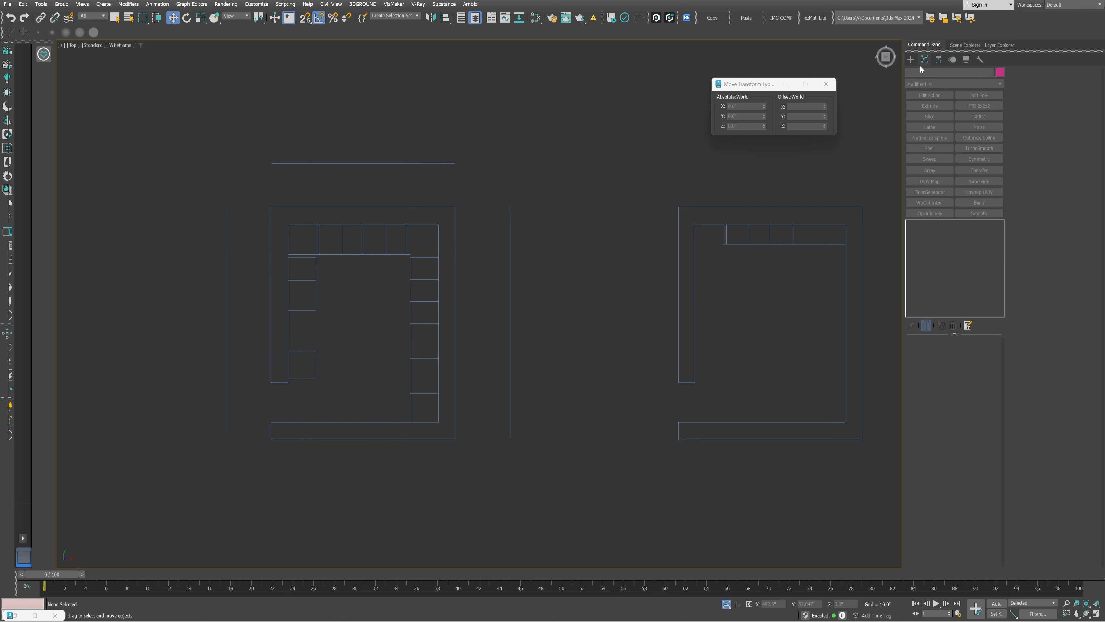
{"action": "left_click", "coordinate": [910, 60]}
{"action": "left_click", "coordinate": [976, 129]}
{"action": "scroll", "coordinate": [398, 257], "scroll_direction": "up", "scroll_amount": 2}
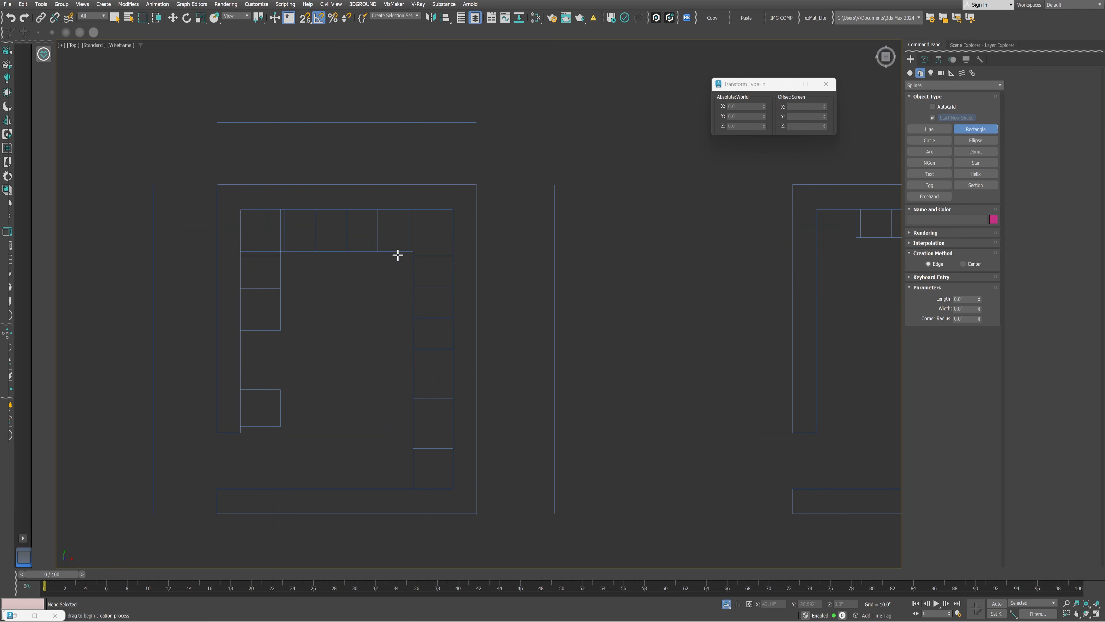
{"action": "key", "text": "s"}
{"action": "mouse_move", "coordinate": [413, 250]}
{"action": "left_mouse_down"}
{"action": "mouse_move", "coordinate": [471, 501]}
{"action": "mouse_move", "coordinate": [453, 489]}
{"action": "left_mouse_up"}
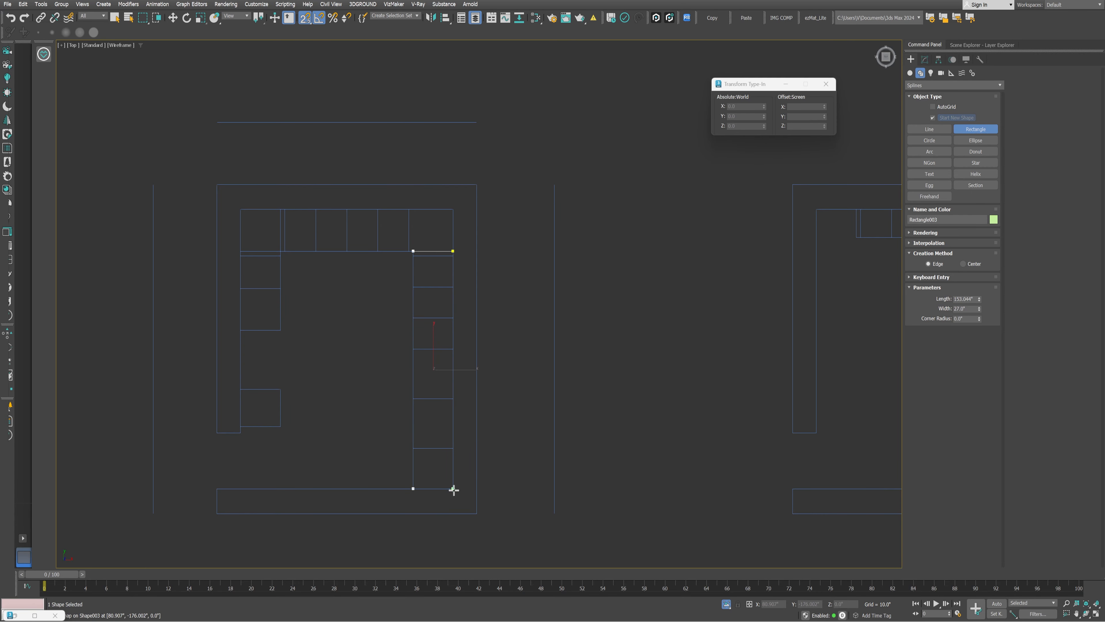
- Raise the rectangle to the cabinet base line of the elevation at Z 3"
{"action": "key", "text": "w"}
{"action": "key", "text": "alt+w"}
{"action": "key", "text": "alt+w"}
{"action": "key", "text": "z"}
{"action": "scroll", "coordinate": [498, 354], "scroll_direction": "down", "scroll_amount": 3}
{"action": "left_click_drag", "start_coordinate": [498, 354], "coordinate": [455, 356]}
- Extrude the rectangle into a cabinet box and add an Edit Poly modifier on top
{"action": "key", "text": "alt+w"}
{"action": "key", "text": "alt+w"}
{"action": "key", "text": "z"}
{"action": "middle_click_drag", "start_coordinate": [611, 390], "coordinate": [649, 366], "text": "alt"}
{"action": "left_click", "coordinate": [925, 59]}
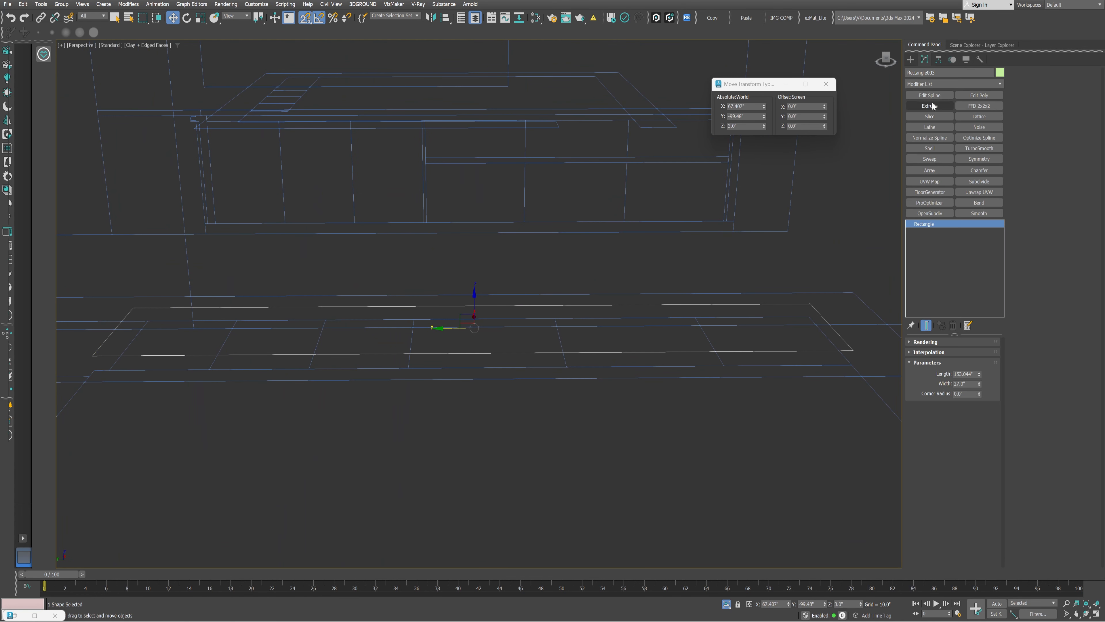
{"action": "left_click", "coordinate": [930, 106]}
{"action": "left_click", "coordinate": [980, 95]}
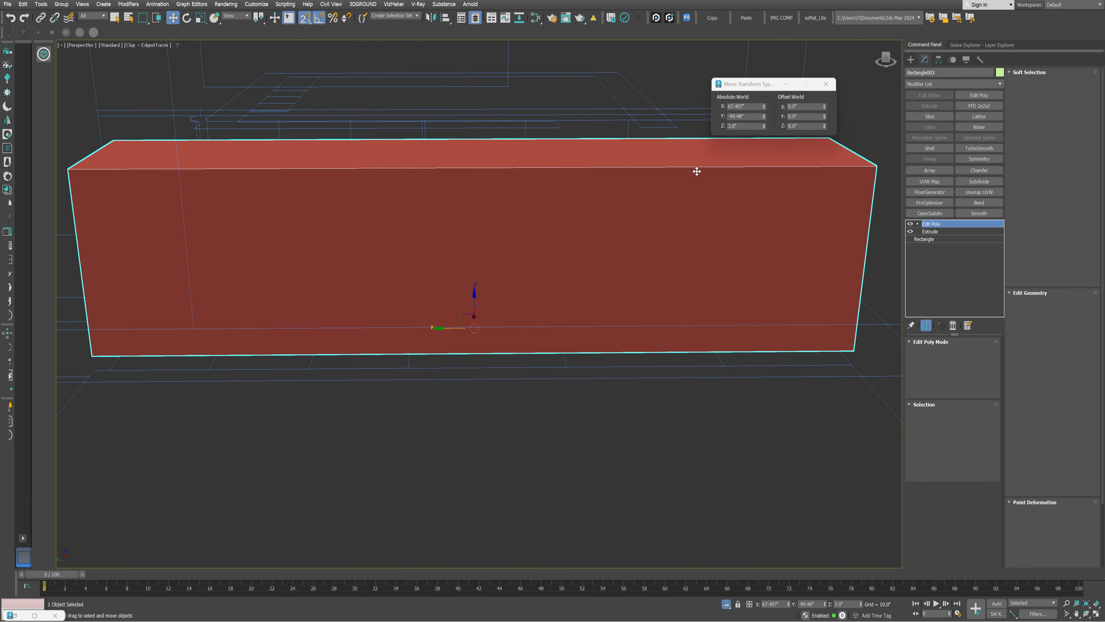
- Lower the box's top vertices to the cabinet top line of the elevation at Z 32.5"
{"action": "key", "text": "alt+w"}
{"action": "key", "text": "alt+w"}
{"action": "key", "text": "1"}
{"action": "left_click_drag", "start_coordinate": [418, 192], "coordinate": [648, 251]}
{"action": "scroll", "coordinate": [479, 220], "scroll_direction": "up", "scroll_amount": 2}
{"action": "left_click_drag", "start_coordinate": [498, 214], "coordinate": [580, 272]}
{"action": "key", "text": "p"}
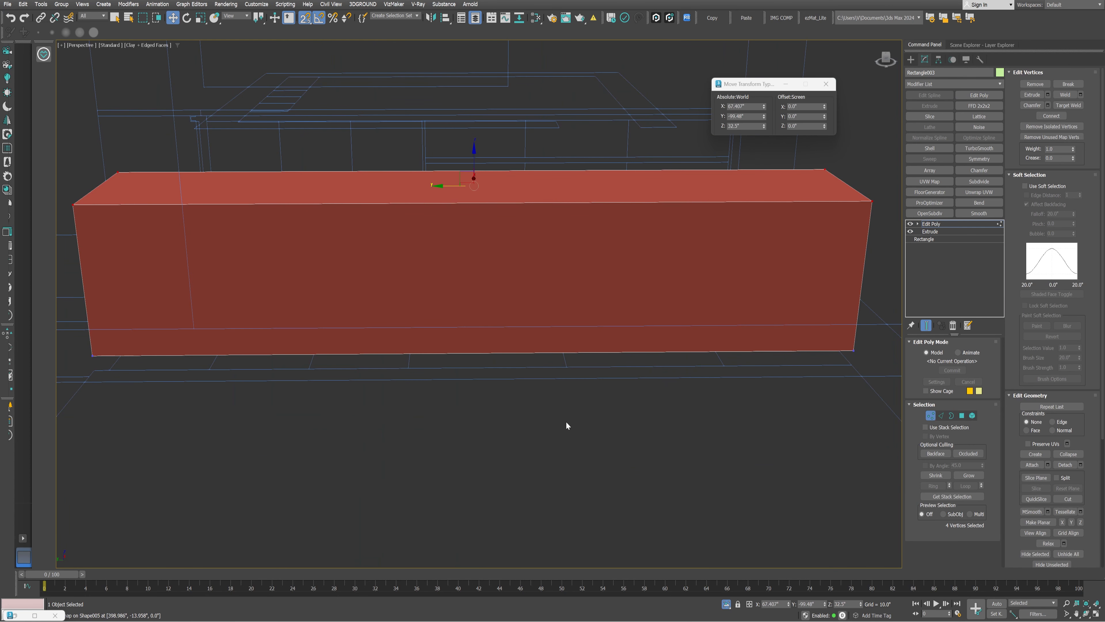
{"action": "key", "text": "1"}
- Insert three vertical edge loops around the box with SwiftLoop, one near each end and one around the middle
{"action": "scroll", "coordinate": [498, 300], "scroll_direction": "down", "scroll_amount": 5}
{"action": "middle_click_drag", "start_coordinate": [498, 299], "coordinate": [534, 331], "text": "alt"}
{"action": "middle_click_drag", "start_coordinate": [405, 272], "coordinate": [435, 284]}
{"action": "key", "text": "alt+1"}
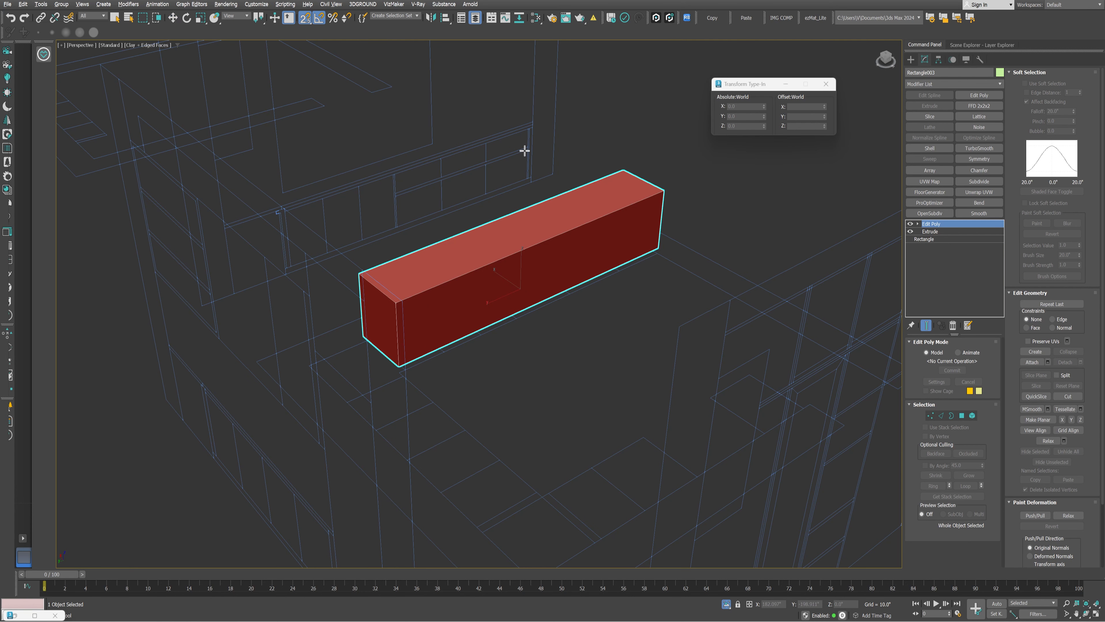
{"action": "left_click", "coordinate": [418, 294]}
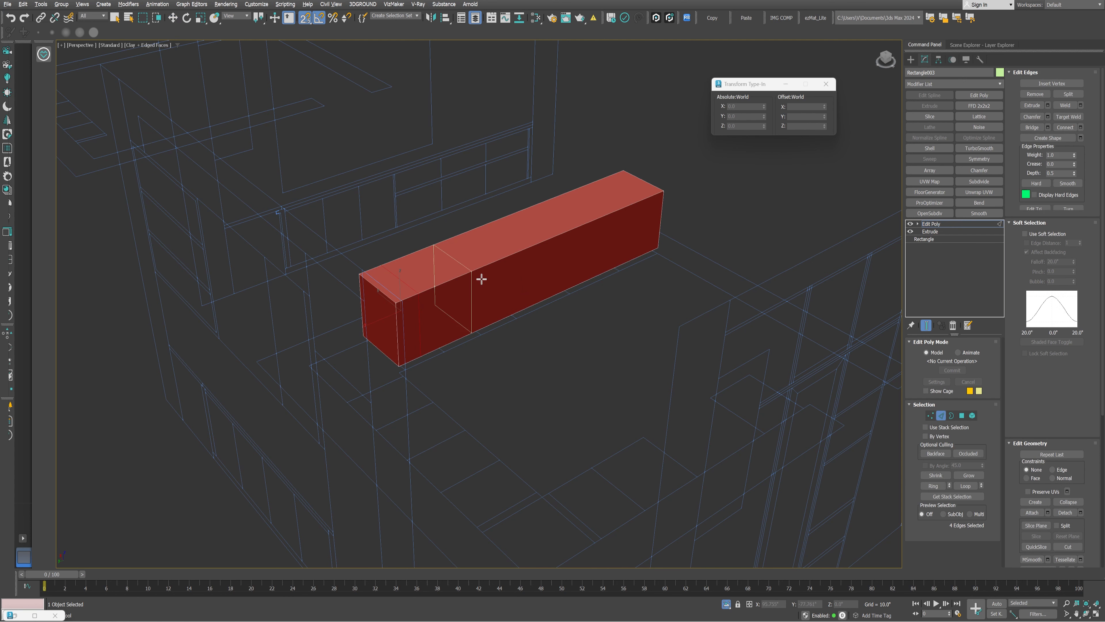
{"action": "left_click", "coordinate": [653, 196]}
{"action": "left_click", "coordinate": [553, 243]}
{"action": "key", "text": "w"}
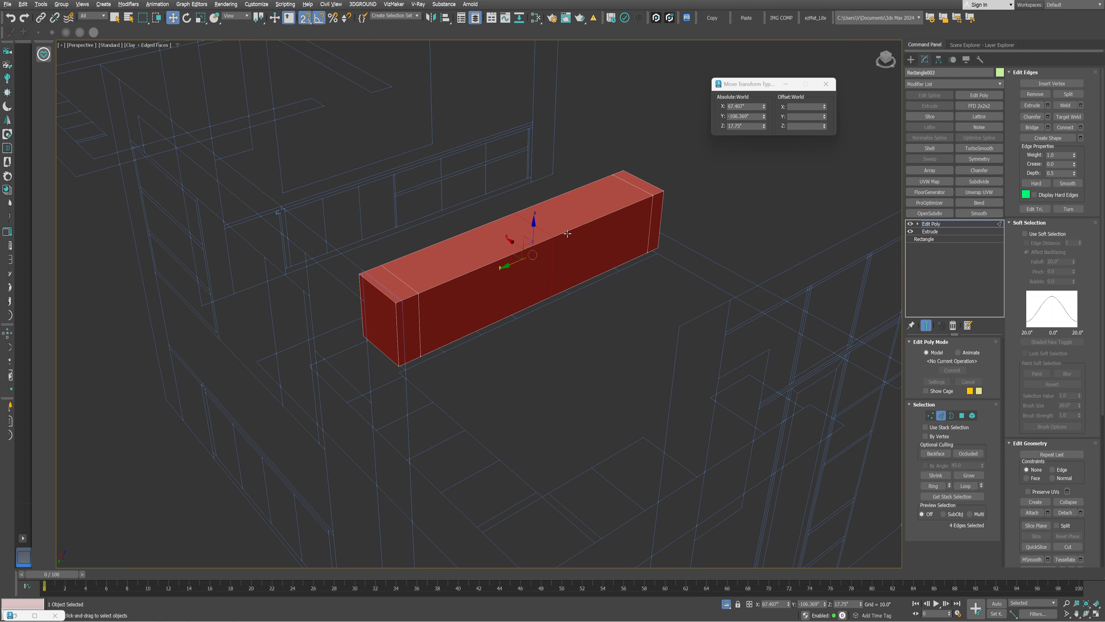
{"action": "key", "text": "f"}
{"action": "key", "text": "1"}
{"action": "key", "text": "l"}
{"action": "scroll", "coordinate": [369, 380], "scroll_direction": "down", "scroll_amount": 5}
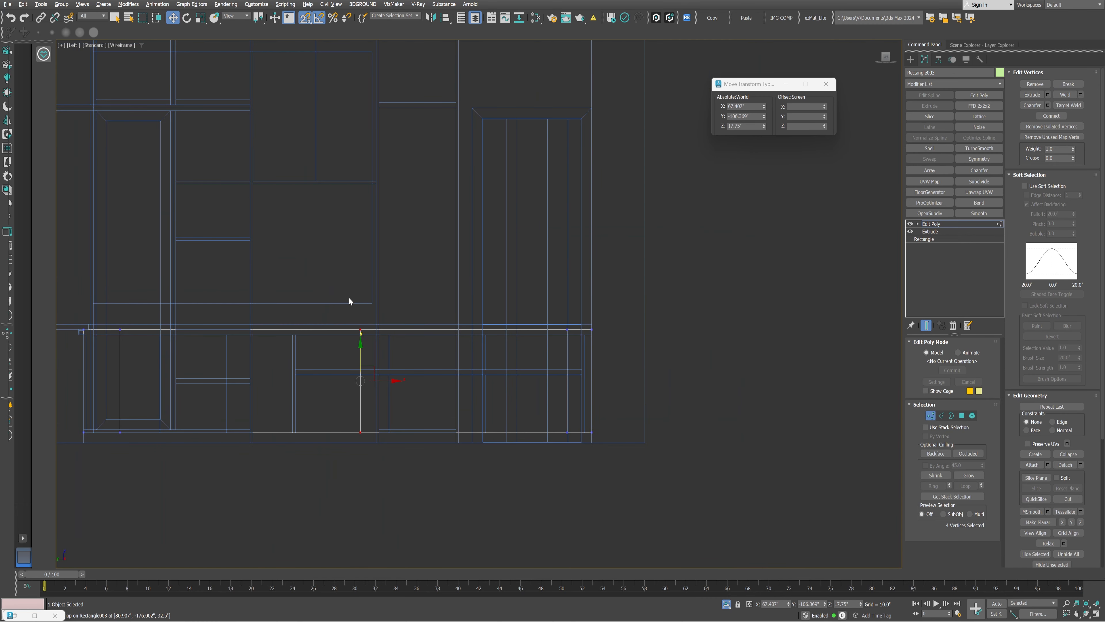
{"action": "key", "text": "1"}
{"action": "key", "text": "alt+w"}
{"action": "key", "text": "alt+w"}
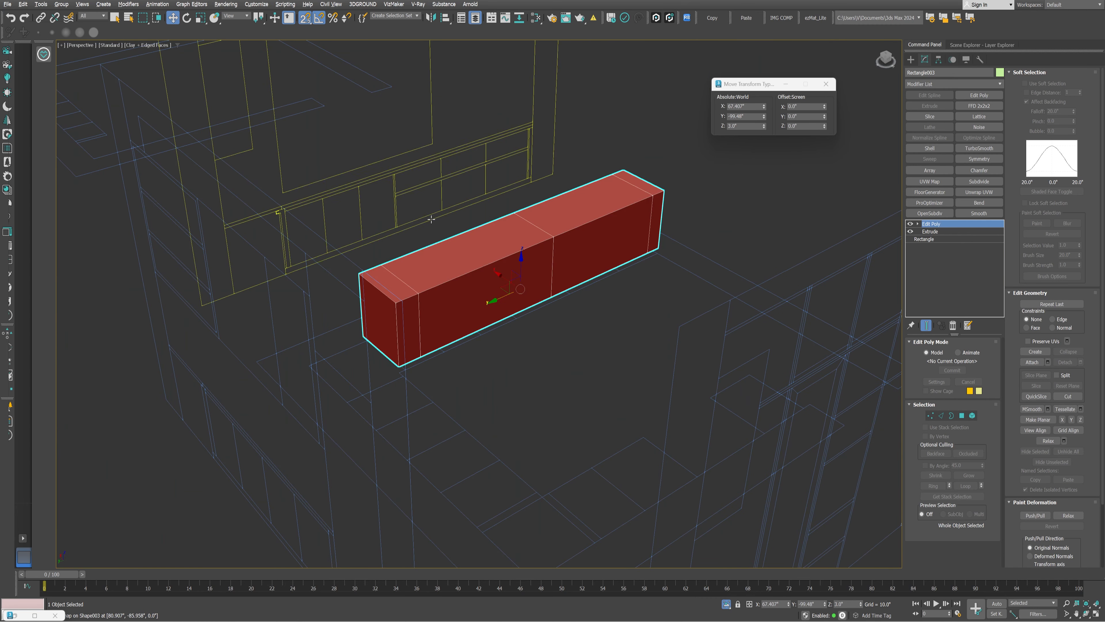
- Isolate the cabinet box together with the elevation drawing behind it, keeping only the box selected
{"action": "left_click", "coordinate": [430, 218], "text": "ctrl"}
{"action": "key", "text": "alt+q"}
{"action": "left_click", "coordinate": [808, 314]}
{"action": "left_click", "coordinate": [518, 279]}
- Snap the vertices of the three vertical edge loops to the end-panel and divider lines of the elevation in the Left view
{"action": "key", "text": "alt+w"}
{"action": "key", "text": "alt+w"}
{"action": "key", "text": "1"}
{"action": "scroll", "coordinate": [377, 356], "scroll_direction": "up", "scroll_amount": 3}
{"action": "left_click_drag", "start_coordinate": [378, 391], "coordinate": [305, 451]}
{"action": "left_click_drag", "start_coordinate": [697, 529], "coordinate": [666, 498]}
{"action": "left_click_drag", "start_coordinate": [671, 394], "coordinate": [669, 462]}
{"action": "scroll", "coordinate": [805, 292], "scroll_direction": "down", "scroll_amount": 3}
{"action": "scroll", "coordinate": [544, 298], "scroll_direction": "up", "scroll_amount": 3}
{"action": "left_click_drag", "start_coordinate": [659, 360], "coordinate": [602, 431]}
{"action": "scroll", "coordinate": [525, 364], "scroll_direction": "down", "scroll_amount": 4}
{"action": "key", "text": "1"}
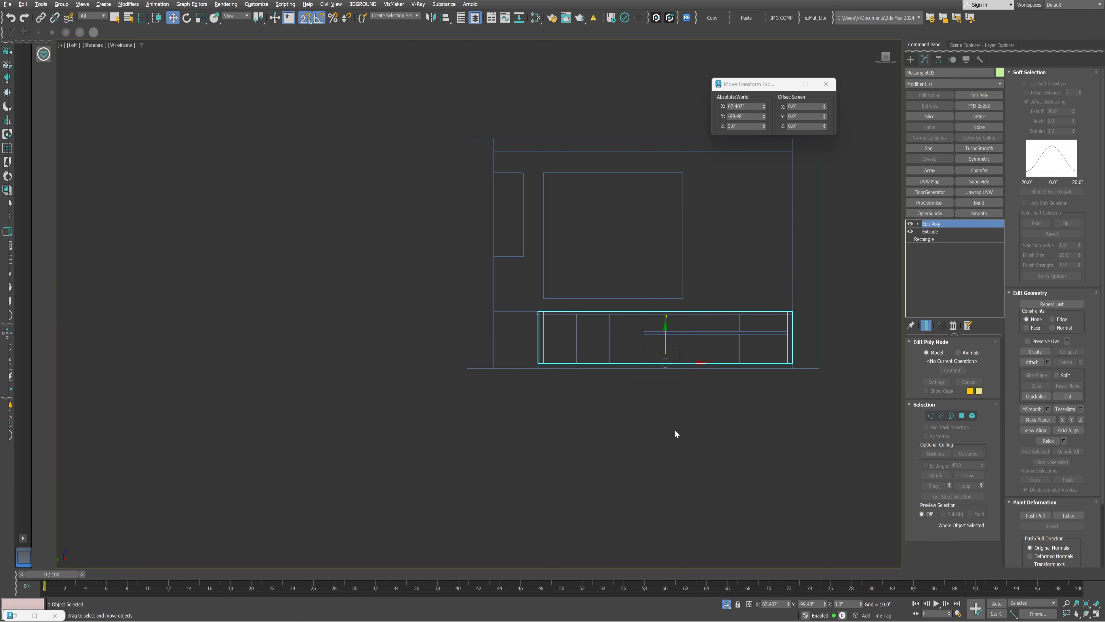
- Insert a horizontal edge loop around the box just below its top with SwiftLoop
{"action": "left_click", "coordinate": [675, 430]}
{"action": "key", "text": "p"}
{"action": "left_click", "coordinate": [493, 302]}
{"action": "key", "text": "alt+s"}
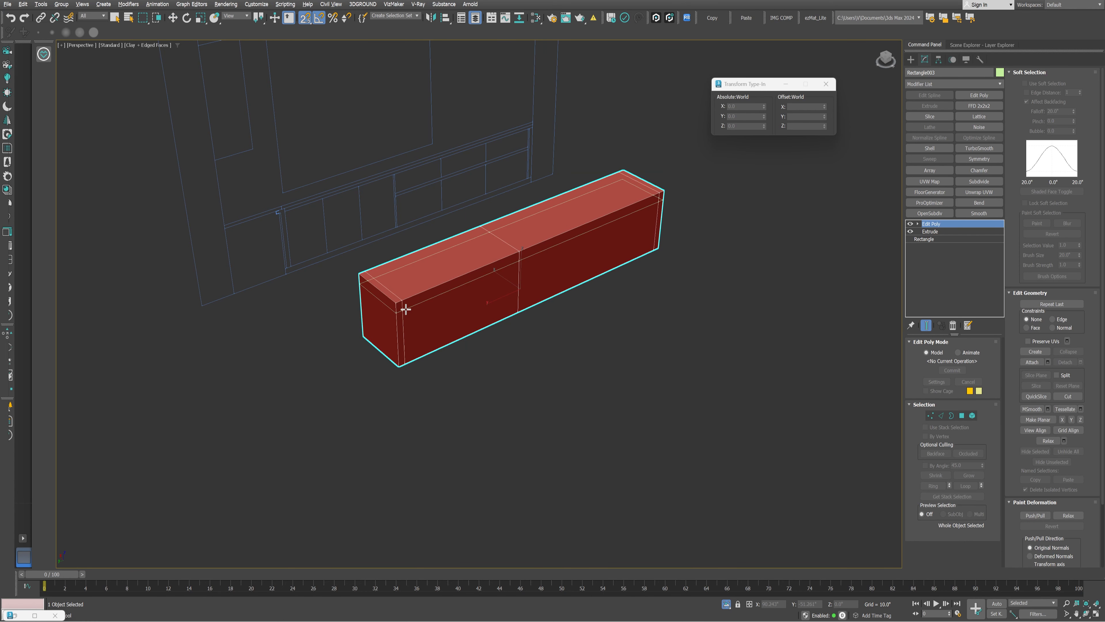
{"action": "left_click", "coordinate": [405, 309]}
{"action": "key", "text": "w"}
- Snap the horizontal loop's vertices to the elevation line just below the cabinet top in the Left view
{"action": "key", "text": "alt+w"}
{"action": "key", "text": "alt+w"}
{"action": "key", "text": "1"}
{"action": "left_click_drag", "start_coordinate": [412, 278], "coordinate": [673, 319]}
{"action": "left_click_drag", "start_coordinate": [513, 275], "coordinate": [639, 279]}
{"action": "key", "text": "alt+w"}
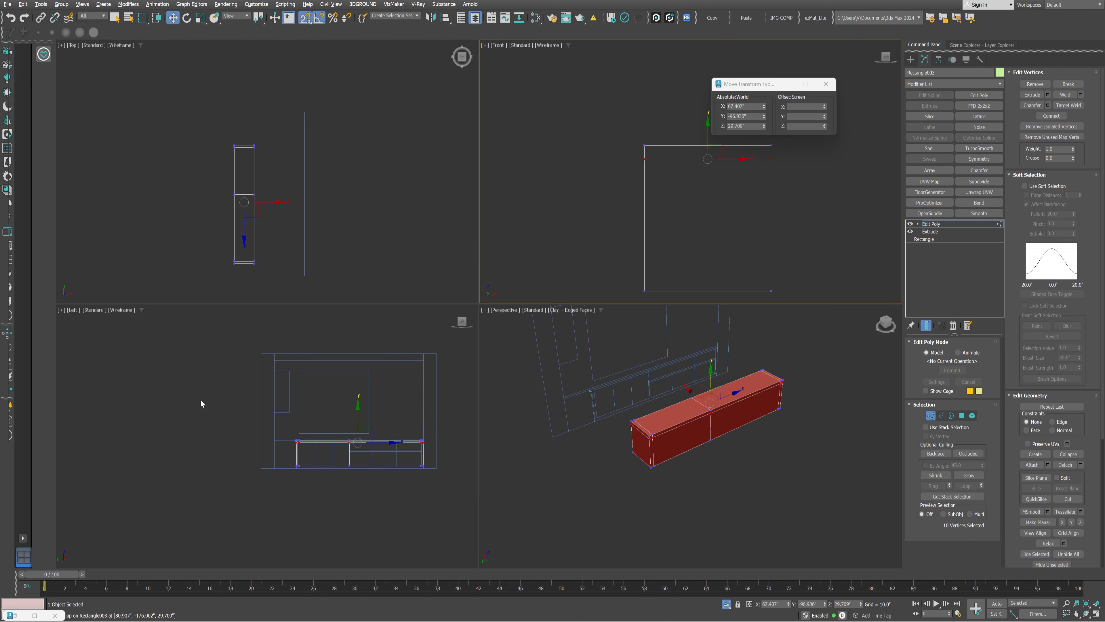
{"action": "key", "text": "alt+w"}
{"action": "scroll", "coordinate": [709, 334], "scroll_direction": "up", "scroll_amount": 3}
{"action": "left_click_drag", "start_coordinate": [744, 308], "coordinate": [272, 329]}
{"action": "key", "text": "alt+w"}
{"action": "key", "text": "alt+w"}
{"action": "left_click", "coordinate": [598, 453]}
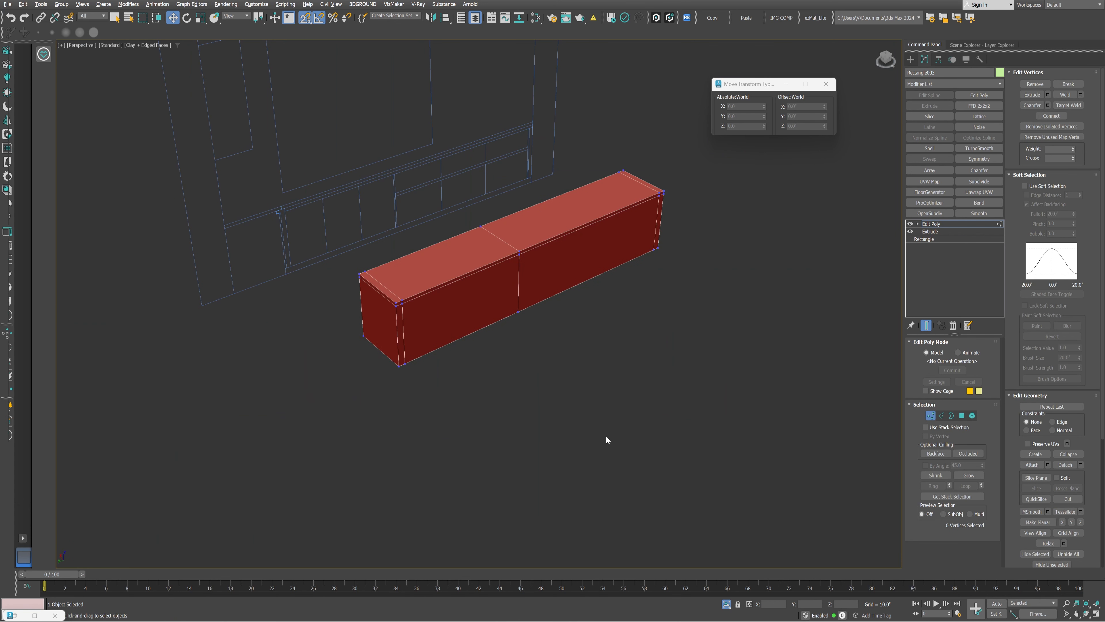
- Leave vertex editing and unhide all objects while keeping the hidden layers hidden
{"action": "scroll", "coordinate": [485, 327], "scroll_direction": "up", "scroll_amount": 3}
{"action": "key", "text": "1"}
{"action": "left_click", "coordinate": [484, 337]}
{"action": "right_click", "coordinate": [539, 363]}
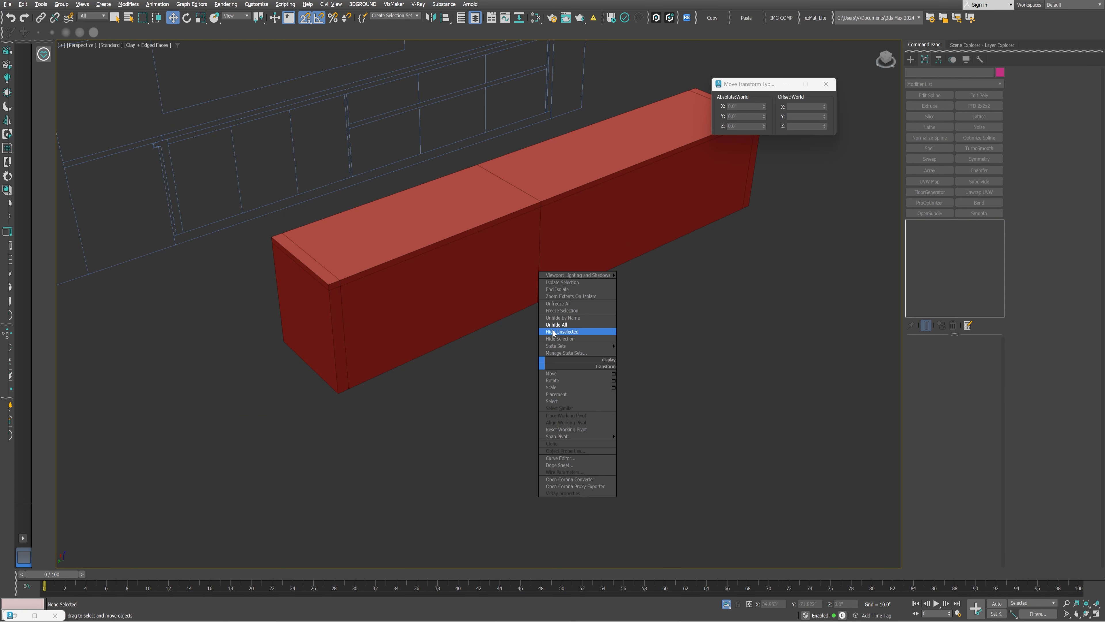
{"action": "left_click", "coordinate": [558, 326]}
{"action": "left_click", "coordinate": [582, 324]}
- Examine the cabinet box against the elevation drawings in the orthographic views
{"action": "left_click", "coordinate": [422, 276]}
{"action": "key", "text": "alt+w"}
{"action": "key", "text": "alt+w"}
{"action": "scroll", "coordinate": [370, 276], "scroll_direction": "down", "scroll_amount": 4}
{"action": "key", "text": "alt+w"}
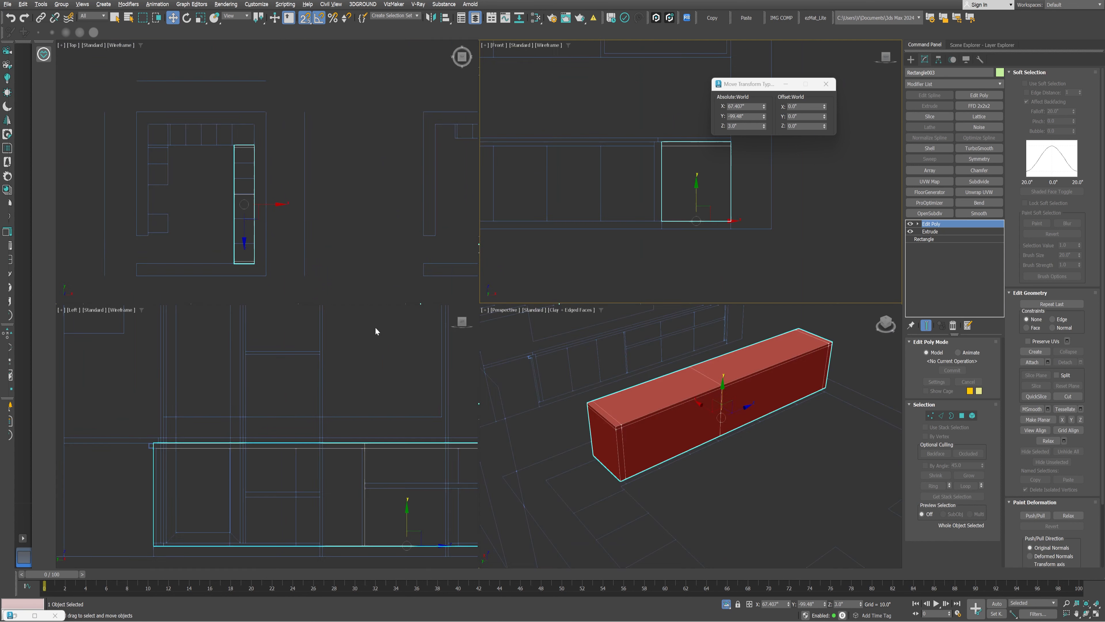
{"action": "key", "text": "alt+w"}
{"action": "middle_click_drag", "start_coordinate": [331, 320], "coordinate": [464, 348]}
{"action": "scroll", "coordinate": [231, 263], "scroll_direction": "up", "scroll_amount": 3}
{"action": "scroll", "coordinate": [408, 293], "scroll_direction": "down", "scroll_amount": 5}
{"action": "middle_click_drag", "start_coordinate": [734, 288], "coordinate": [531, 314]}
{"action": "scroll", "coordinate": [579, 309], "scroll_direction": "up", "scroll_amount": 2}
{"action": "key", "text": "alt+w"}
{"action": "key", "text": "alt+w"}
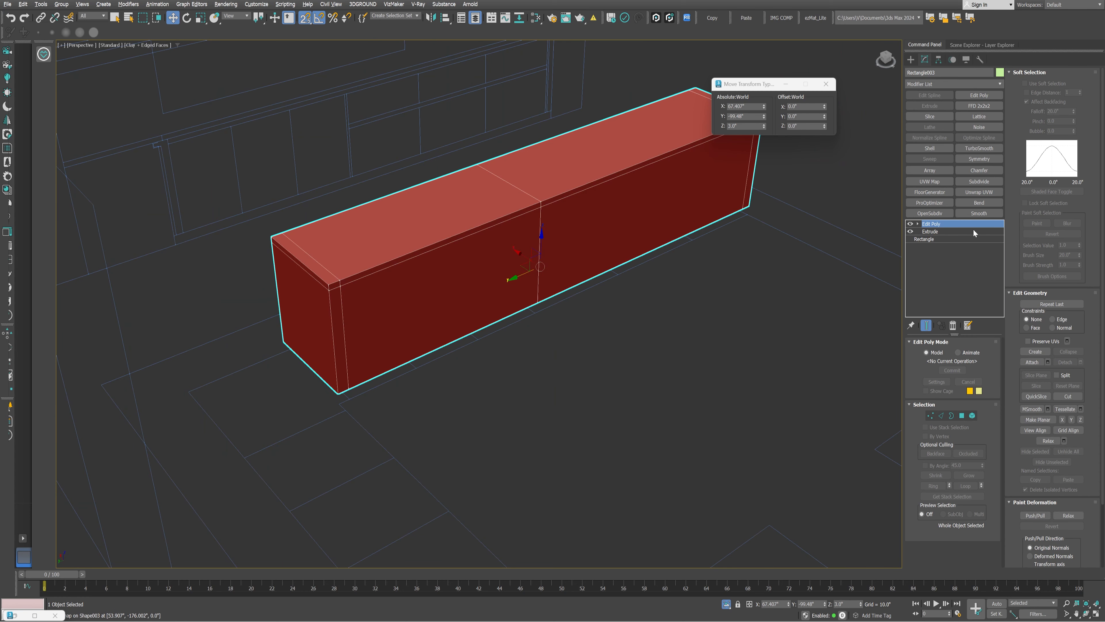
- Extrude the two narrow polygons along the box's top front edge inward by -1.5"
{"action": "key", "text": "4"}
{"action": "scroll", "coordinate": [356, 252], "scroll_direction": "up", "scroll_amount": 2}
{"action": "left_click", "coordinate": [355, 251]}
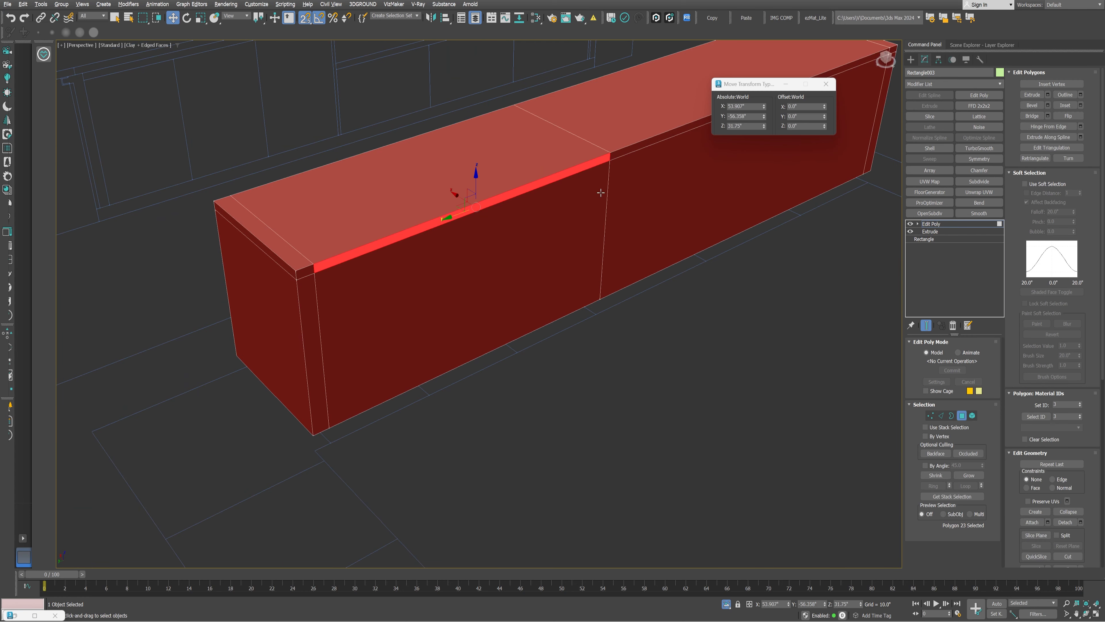
{"action": "left_click", "coordinate": [642, 143], "text": "ctrl"}
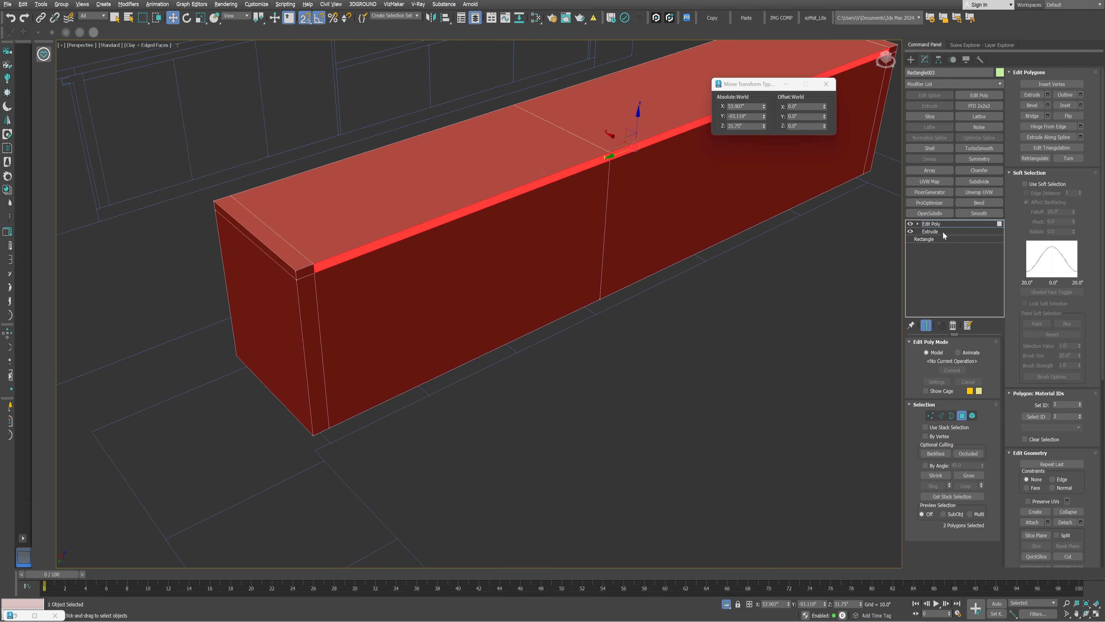
{"action": "left_click", "coordinate": [1048, 95]}
{"action": "type", "text": "-1.5"}
{"action": "key", "text": "Return"}
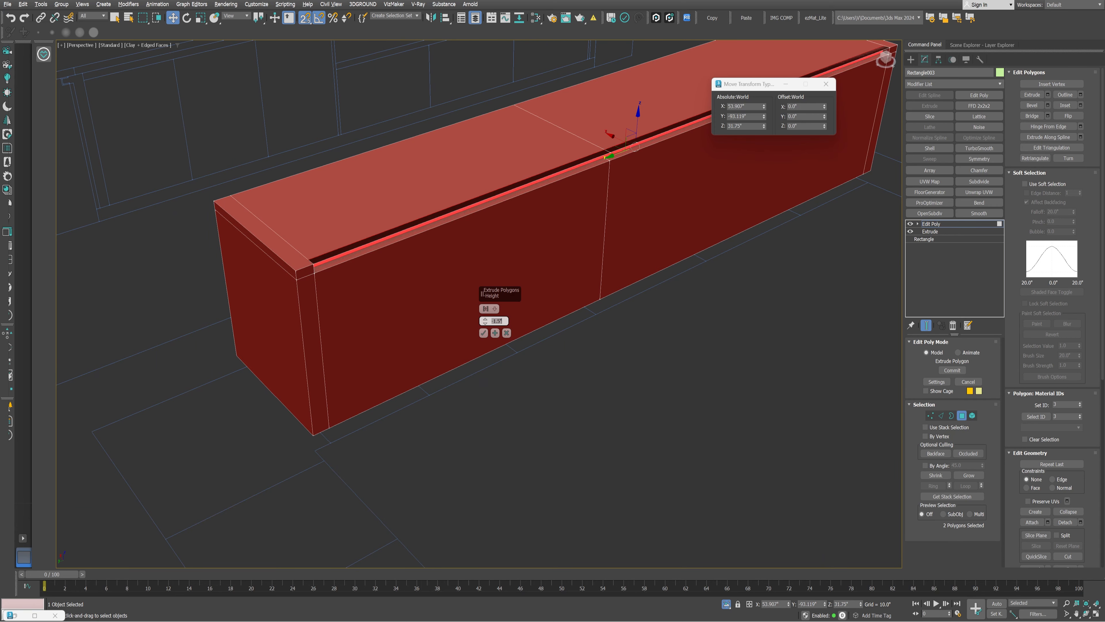
{"action": "left_click", "coordinate": [484, 333]}
- Remove the two overlapping strip polygons covering the recess along the box's top front edge
{"action": "scroll", "coordinate": [528, 221], "scroll_direction": "down", "scroll_amount": 5}
{"action": "middle_click_drag", "start_coordinate": [528, 221], "coordinate": [508, 247], "text": "alt"}
{"action": "scroll", "coordinate": [497, 237], "scroll_direction": "up", "scroll_amount": 6}
{"action": "left_click", "coordinate": [476, 242]}
{"action": "scroll", "coordinate": [476, 240], "scroll_direction": "down", "scroll_amount": 2}
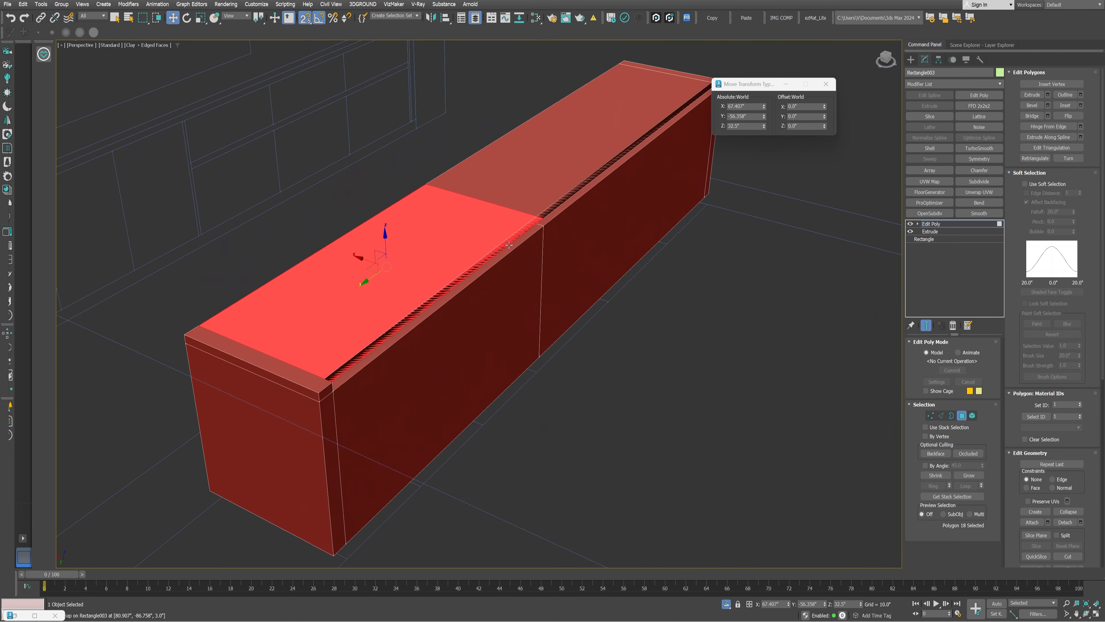
{"action": "scroll", "coordinate": [508, 248], "scroll_direction": "up", "scroll_amount": 4}
{"action": "left_click", "coordinate": [526, 229]}
{"action": "left_click", "coordinate": [586, 177], "text": "ctrl"}
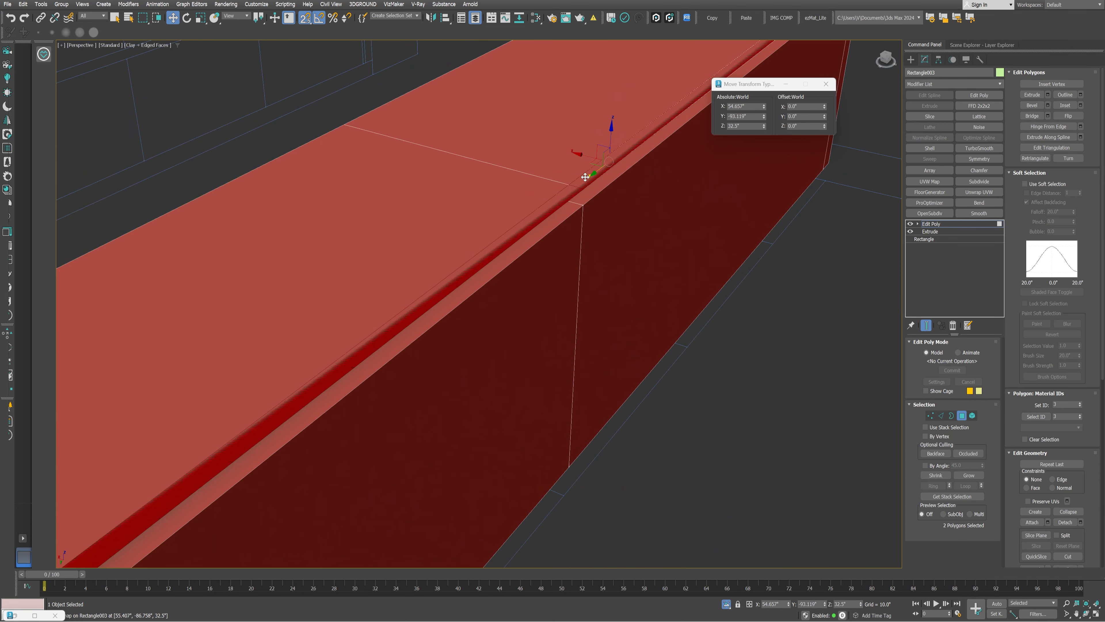
{"action": "scroll", "coordinate": [611, 134], "scroll_direction": "down", "scroll_amount": 8}
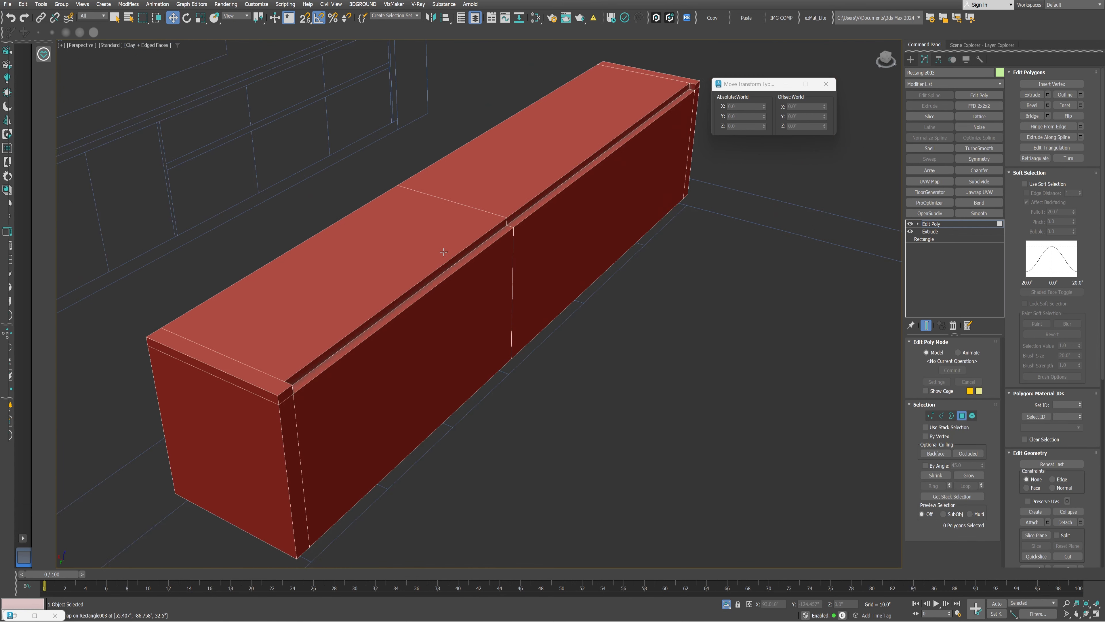
{"action": "left_click", "coordinate": [555, 313]}
{"action": "middle_click_drag", "start_coordinate": [580, 266], "coordinate": [449, 291], "text": "alt"}
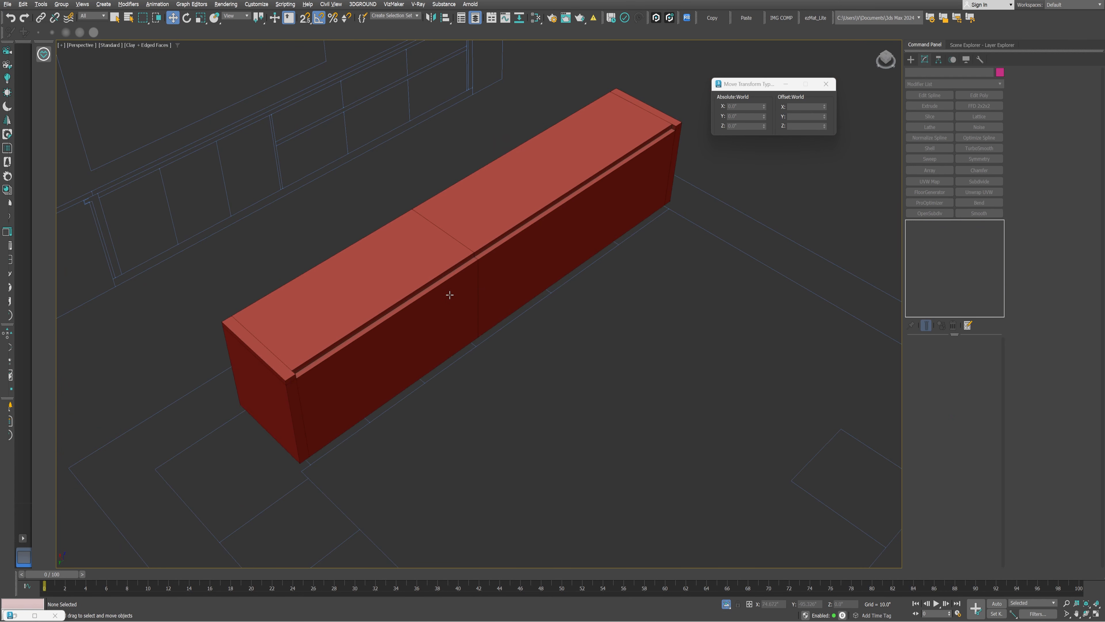
- Detach the two back polygons of the recess as a separate object
{"action": "scroll", "coordinate": [415, 287], "scroll_direction": "up", "scroll_amount": 5}
{"action": "left_click", "coordinate": [416, 288]}
{"action": "key", "text": "4"}
{"action": "left_click", "coordinate": [416, 287]}
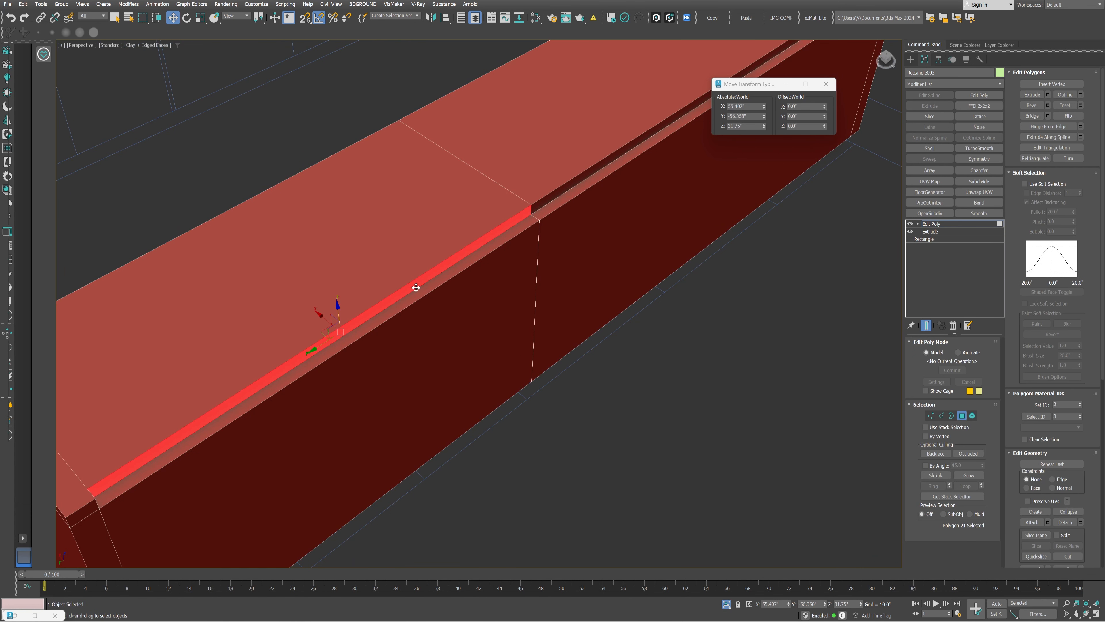
{"action": "left_click", "coordinate": [542, 205], "text": "ctrl"}
{"action": "key", "text": "alt+d"}
{"action": "left_click", "coordinate": [580, 314]}
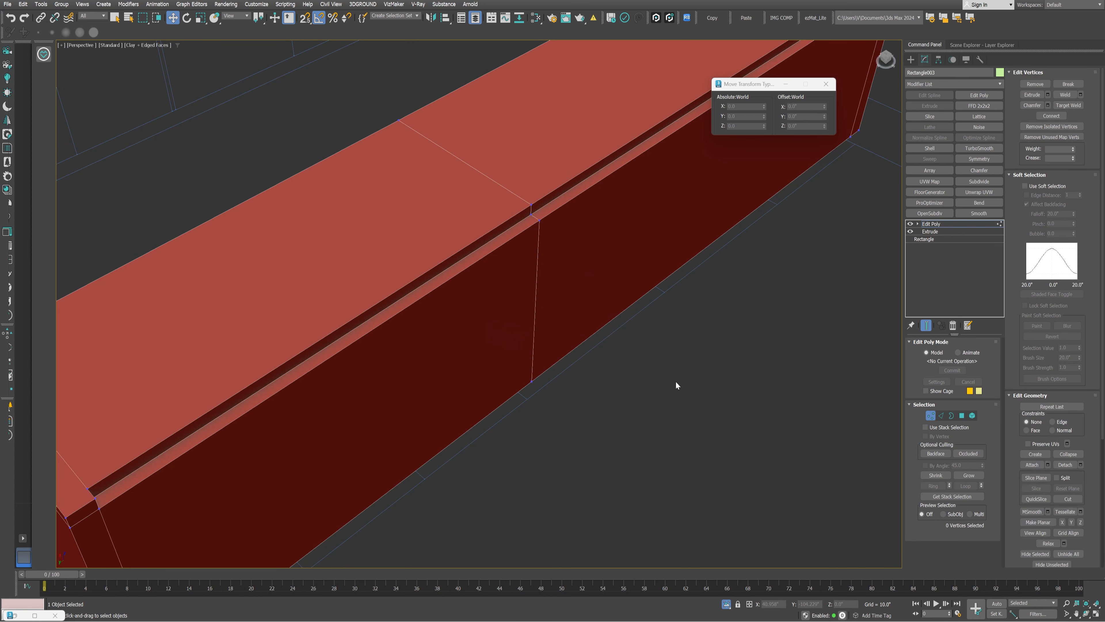
{"action": "key", "text": "4"}
{"action": "left_click", "coordinate": [675, 381]}
- Center the detached strip's pivot and give it a Shell modifier with a 1.5" outer amount
{"action": "left_click", "coordinate": [519, 220]}
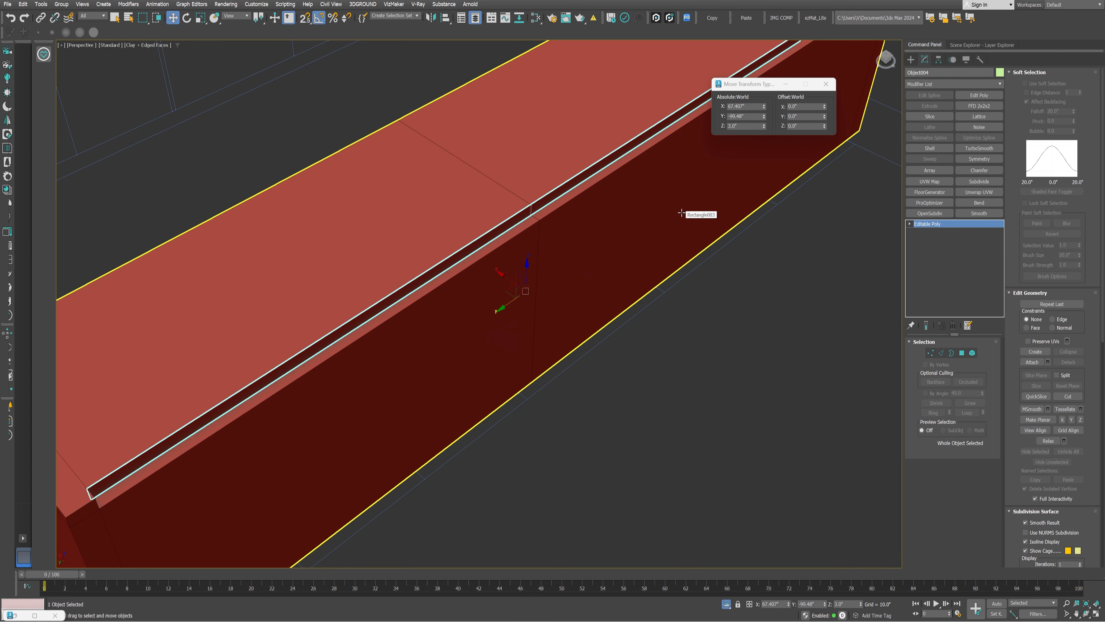
{"action": "key", "text": "alt+c"}
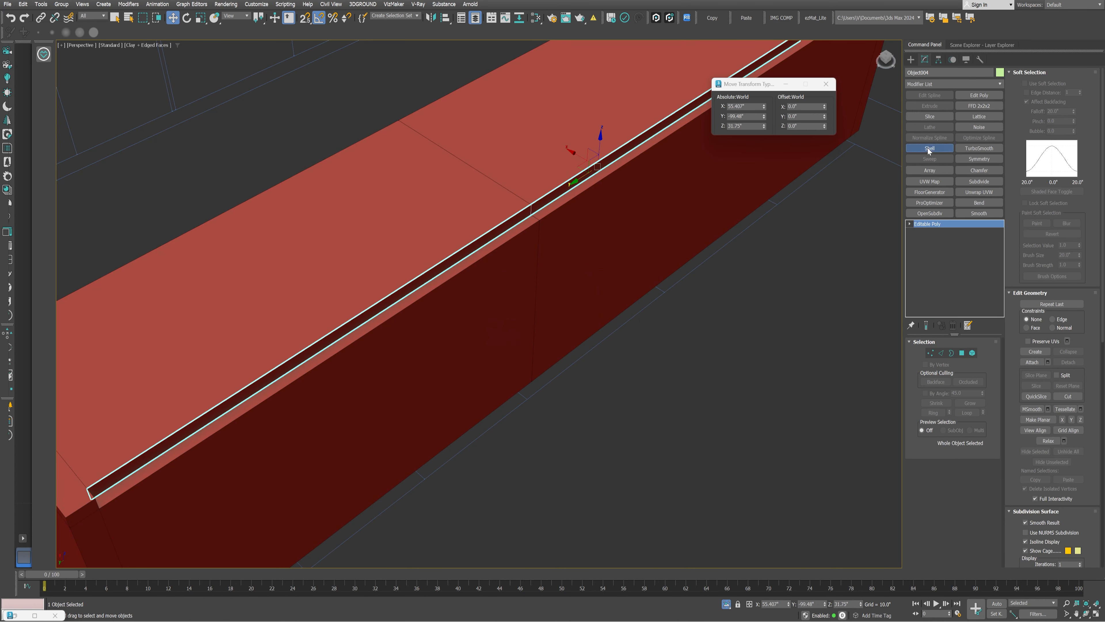
{"action": "left_click", "coordinate": [929, 148]}
{"action": "scroll", "coordinate": [538, 241], "scroll_direction": "down", "scroll_amount": 4}
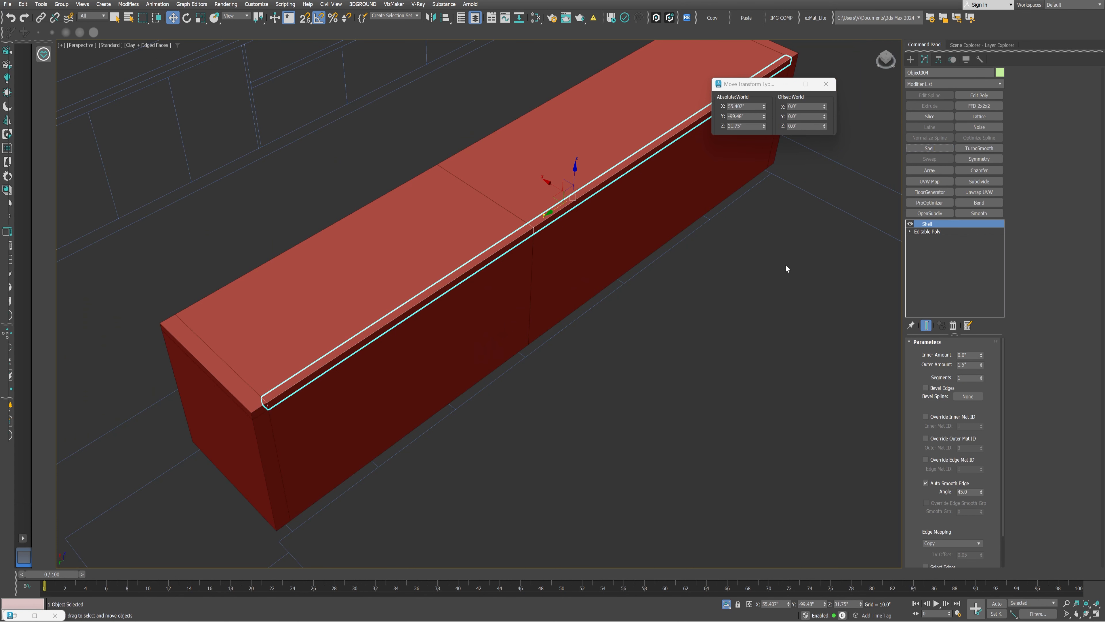
- Add an Edit Poly modifier to the top handle strip and inset its two long front polygons by 0.2"
{"action": "left_click", "coordinate": [966, 99]}
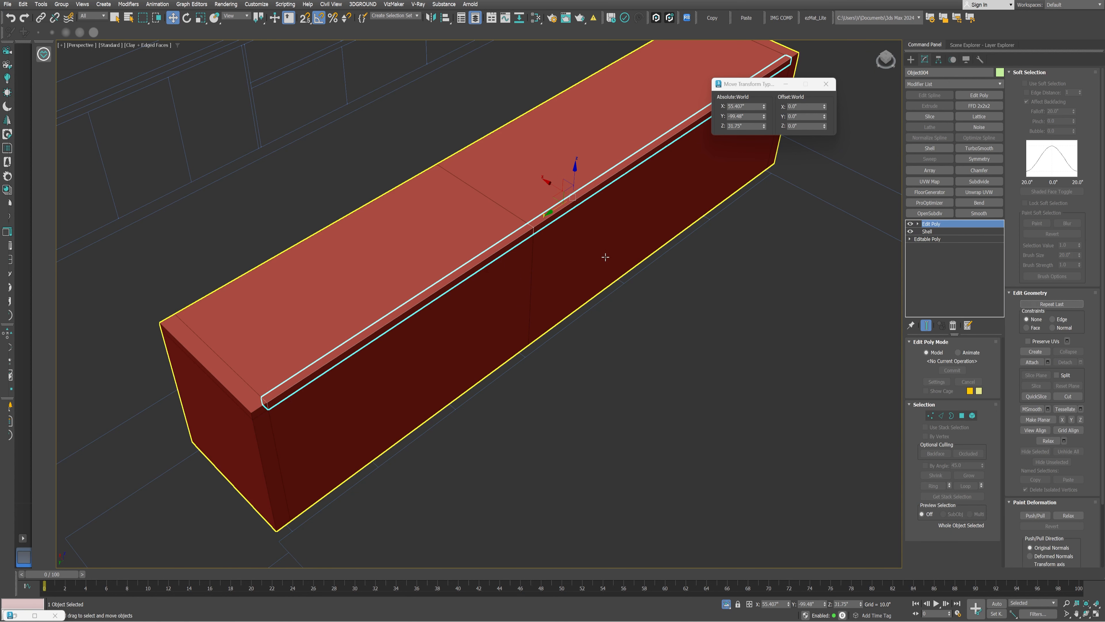
{"action": "middle_click_drag", "start_coordinate": [605, 243], "coordinate": [602, 241], "text": "alt"}
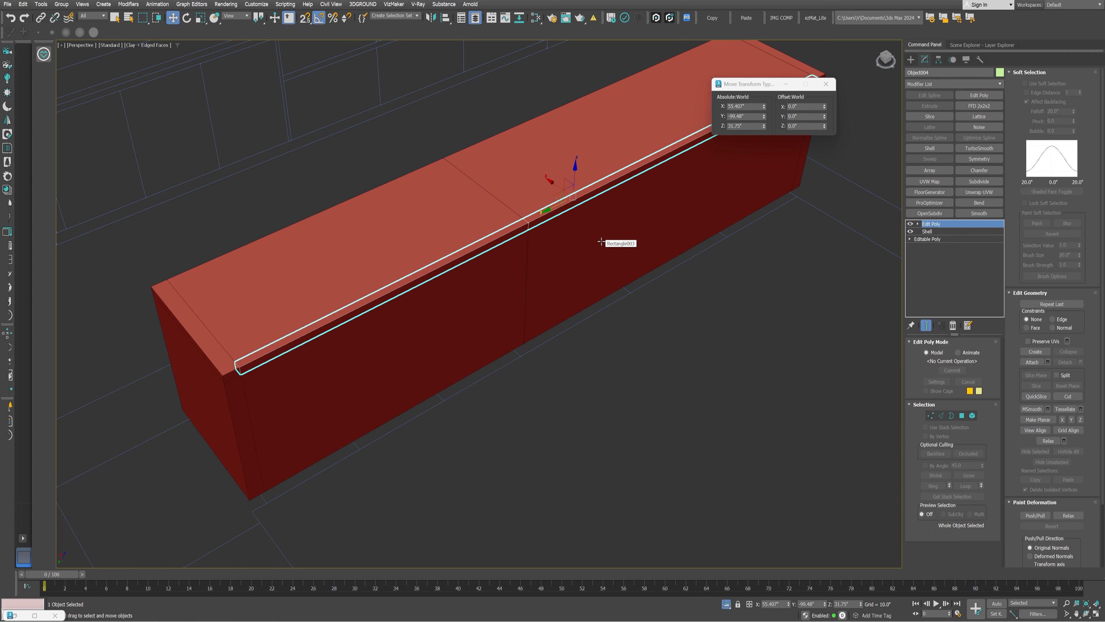
{"action": "left_click", "coordinate": [962, 416]}
{"action": "scroll", "coordinate": [429, 347], "scroll_direction": "up", "scroll_amount": 3}
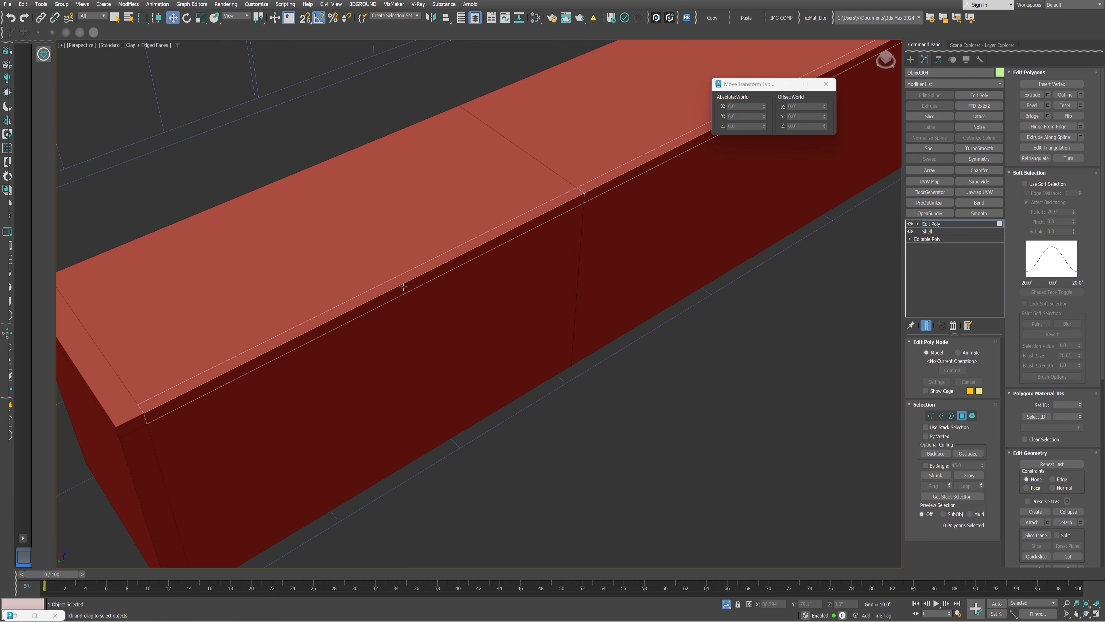
{"action": "left_click", "coordinate": [404, 291]}
{"action": "left_click", "coordinate": [597, 192], "text": "ctrl"}
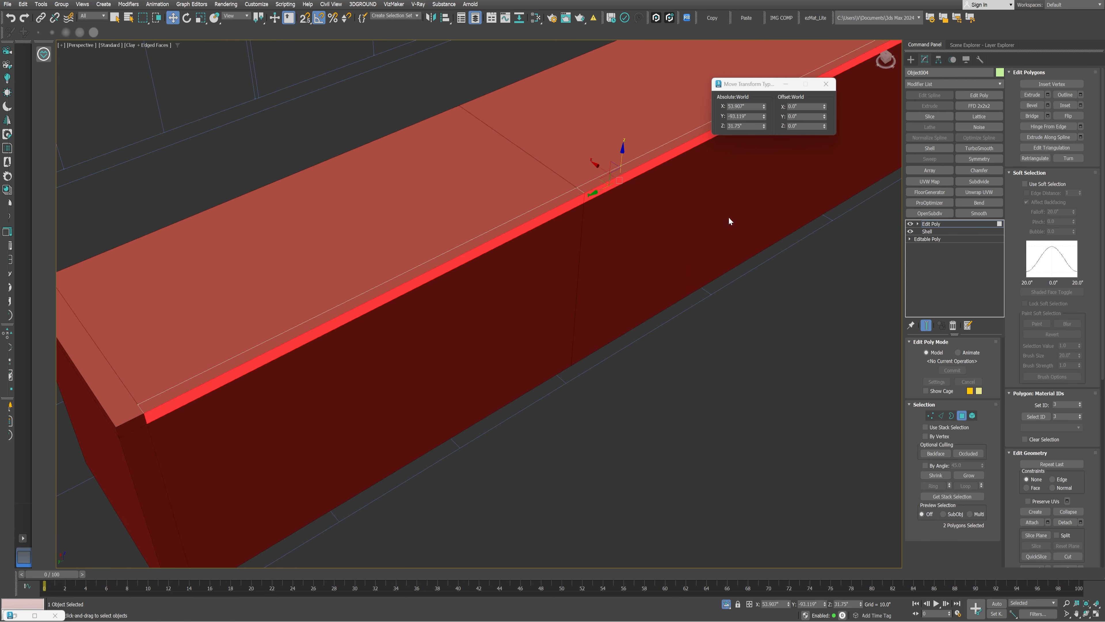
{"action": "left_click", "coordinate": [1081, 105]}
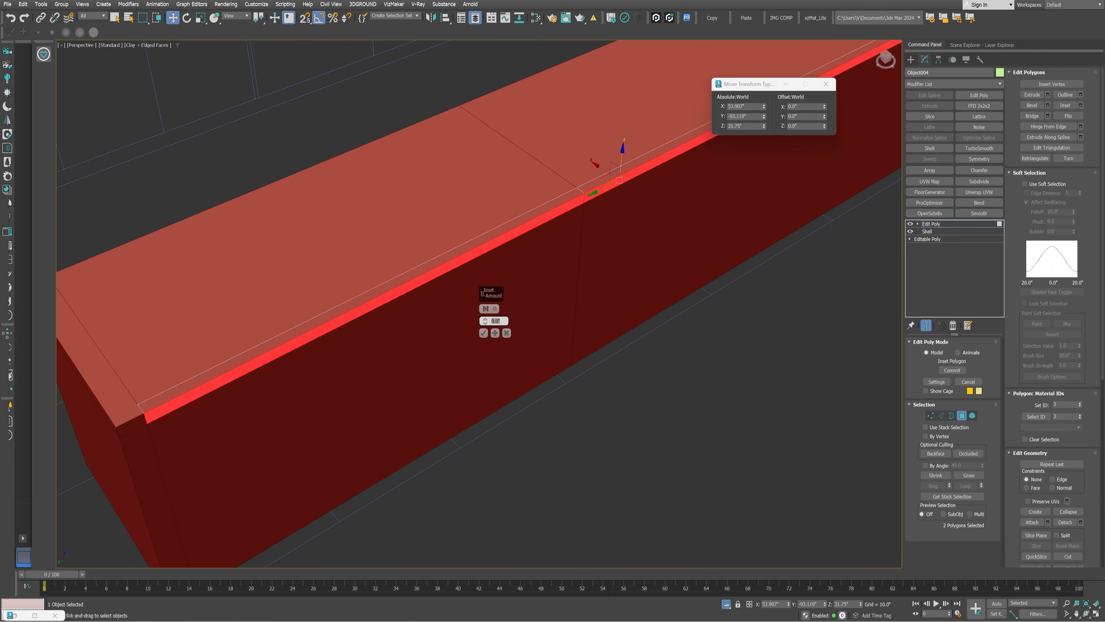
{"action": "type", "text": ".2"}
{"action": "key", "text": "Return"}
{"action": "left_click", "coordinate": [483, 333]}
- Extrude the top handle strip's inset front polygons inward by -1" and deselect the strip
{"action": "left_click", "coordinate": [1047, 96]}
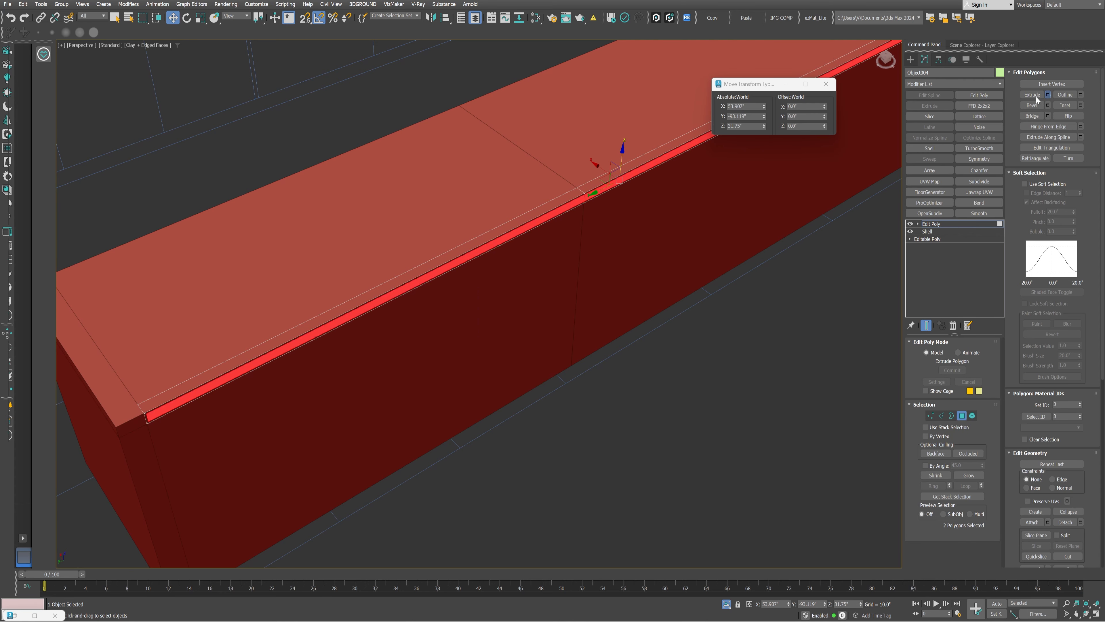
{"action": "type", "text": "-1"}
{"action": "key", "text": "Return"}
{"action": "left_click", "coordinate": [483, 332]}
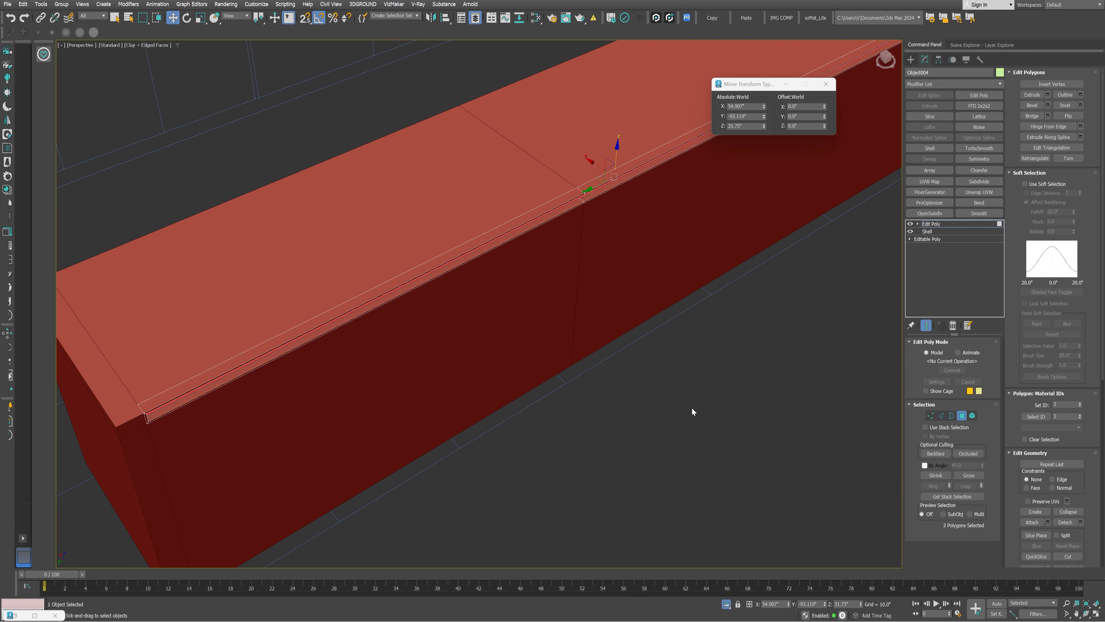
{"action": "left_click", "coordinate": [674, 400]}
{"action": "scroll", "coordinate": [538, 292], "scroll_direction": "down", "scroll_amount": 5}
{"action": "scroll", "coordinate": [525, 230], "scroll_direction": "up", "scroll_amount": 3}
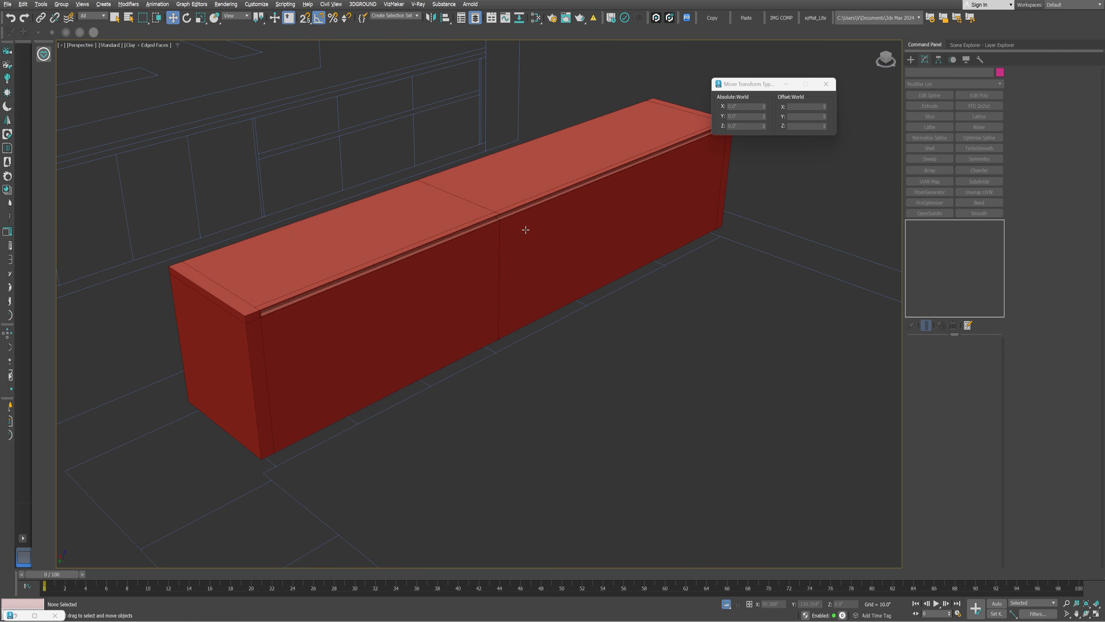
- Connect the two vertical edges bounding the cabinet box's right front section with two segments
{"action": "left_click", "coordinate": [605, 250]}
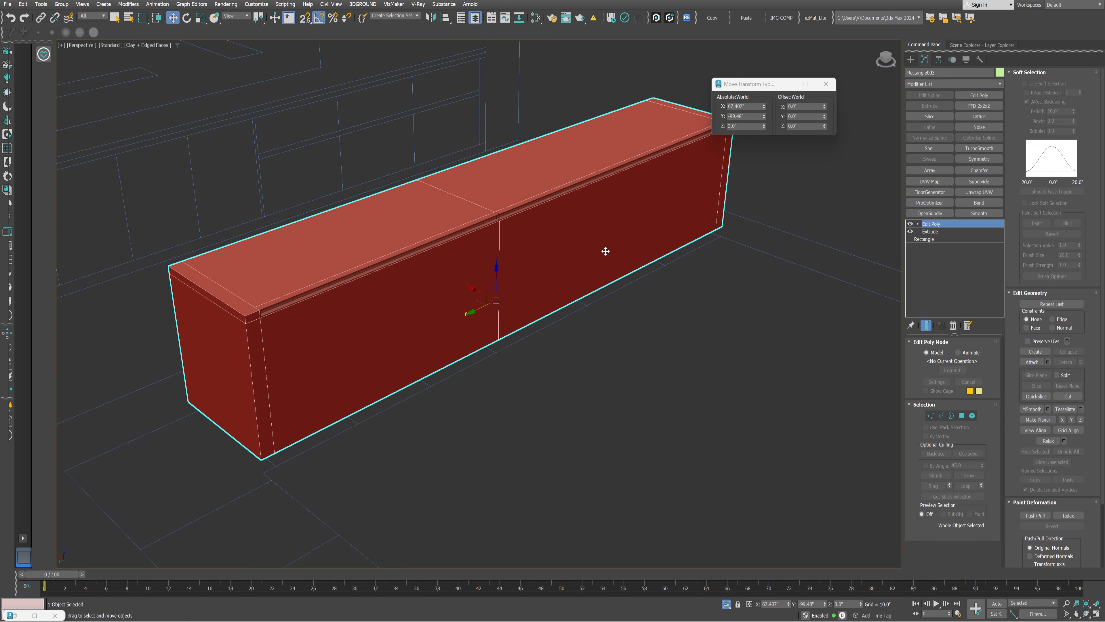
{"action": "key", "text": "2"}
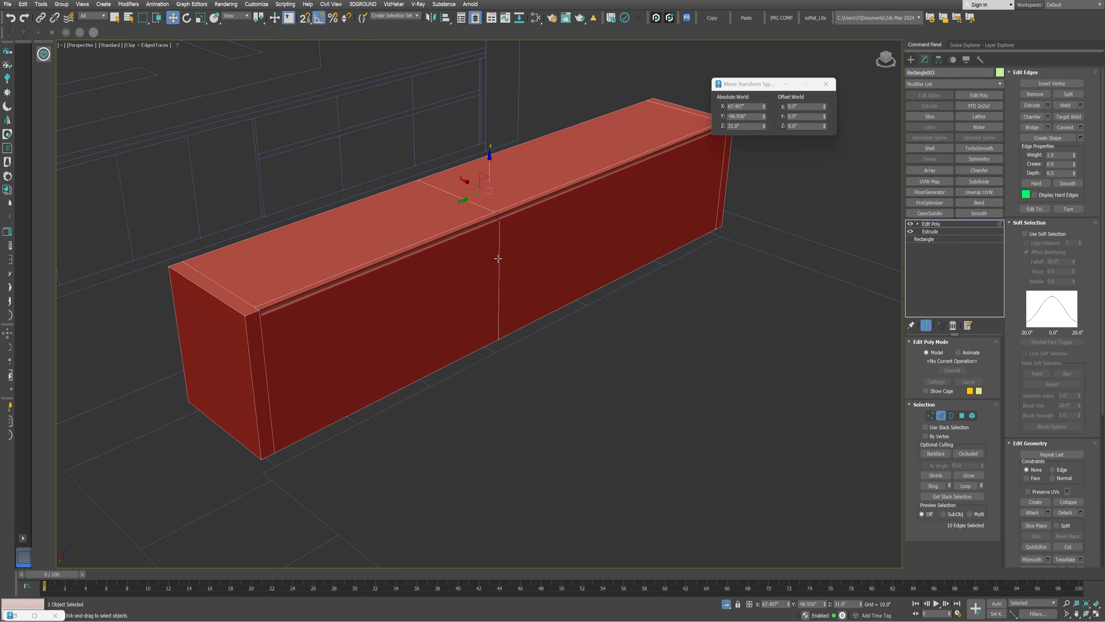
{"action": "left_click", "coordinate": [499, 258]}
{"action": "left_click", "coordinate": [719, 184], "text": "ctrl"}
{"action": "right_click", "coordinate": [610, 209]}
{"action": "left_click", "coordinate": [543, 241]}
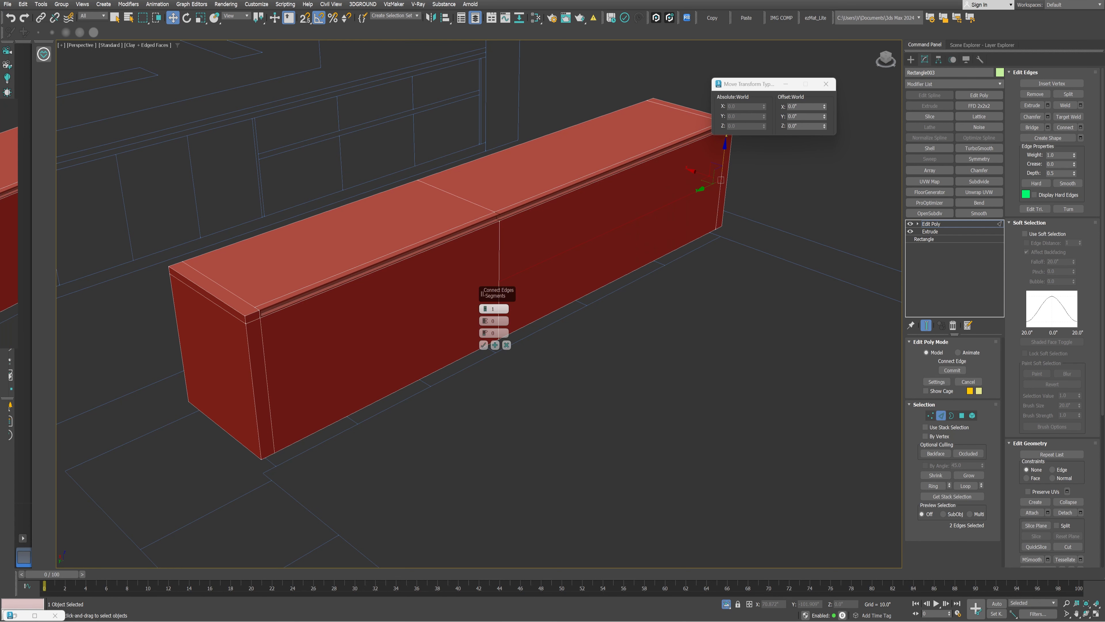
{"action": "left_click", "coordinate": [486, 307]}
{"action": "left_click", "coordinate": [484, 345]}
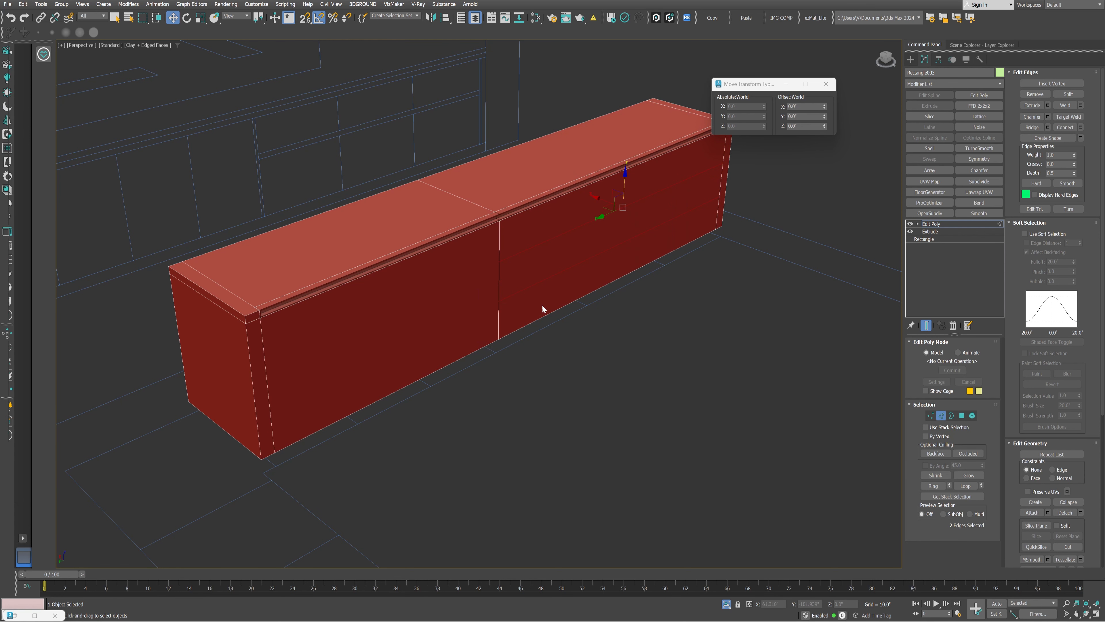
- In the Left view, snap the vertices of the two new horizontal edges to the handle gap lines in the elevation drawing
{"action": "key", "text": "alt+w"}
{"action": "middle_click", "coordinate": [632, 245]}
{"action": "key", "text": "alt+w"}
{"action": "key", "text": "alt+w"}
{"action": "middle_click", "coordinate": [462, 337]}
{"action": "key", "text": "alt+w"}
{"action": "scroll", "coordinate": [462, 337], "scroll_direction": "down", "scroll_amount": 2}
{"action": "key", "text": "1"}
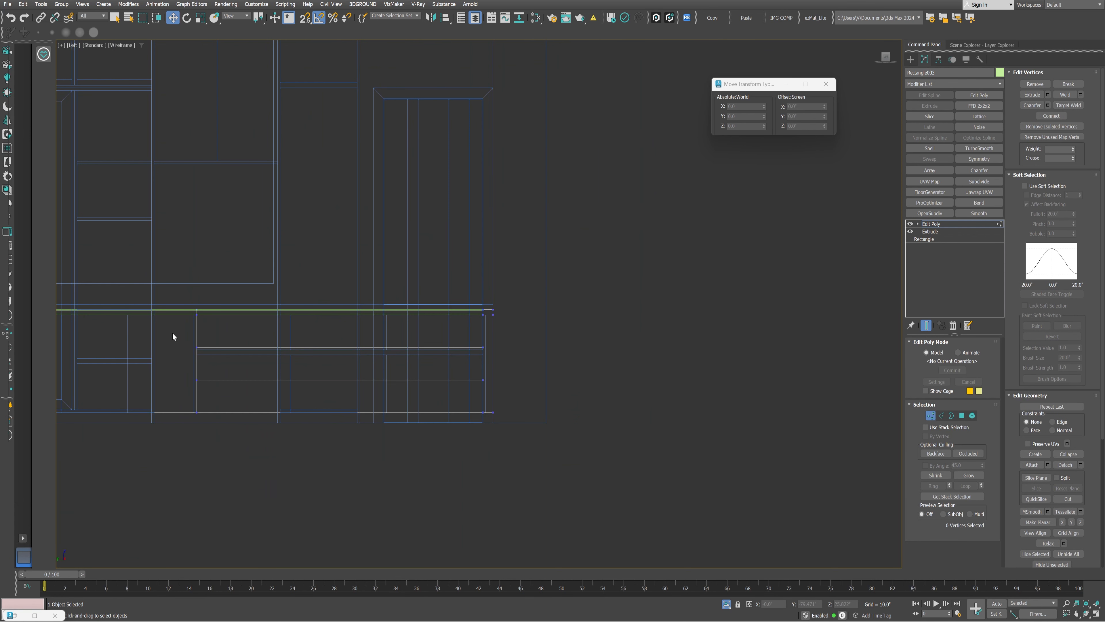
{"action": "left_click_drag", "start_coordinate": [174, 335], "coordinate": [564, 361]}
{"action": "scroll", "coordinate": [305, 338], "scroll_direction": "up", "scroll_amount": 2}
{"action": "key", "text": "s"}
{"action": "left_click_drag", "start_coordinate": [355, 331], "coordinate": [559, 355]}
{"action": "left_click_drag", "start_coordinate": [87, 388], "coordinate": [566, 409]}
{"action": "left_click_drag", "start_coordinate": [357, 372], "coordinate": [154, 365]}
{"action": "key", "text": "alt+w"}
{"action": "middle_click", "coordinate": [627, 394]}
{"action": "key", "text": "alt+w"}
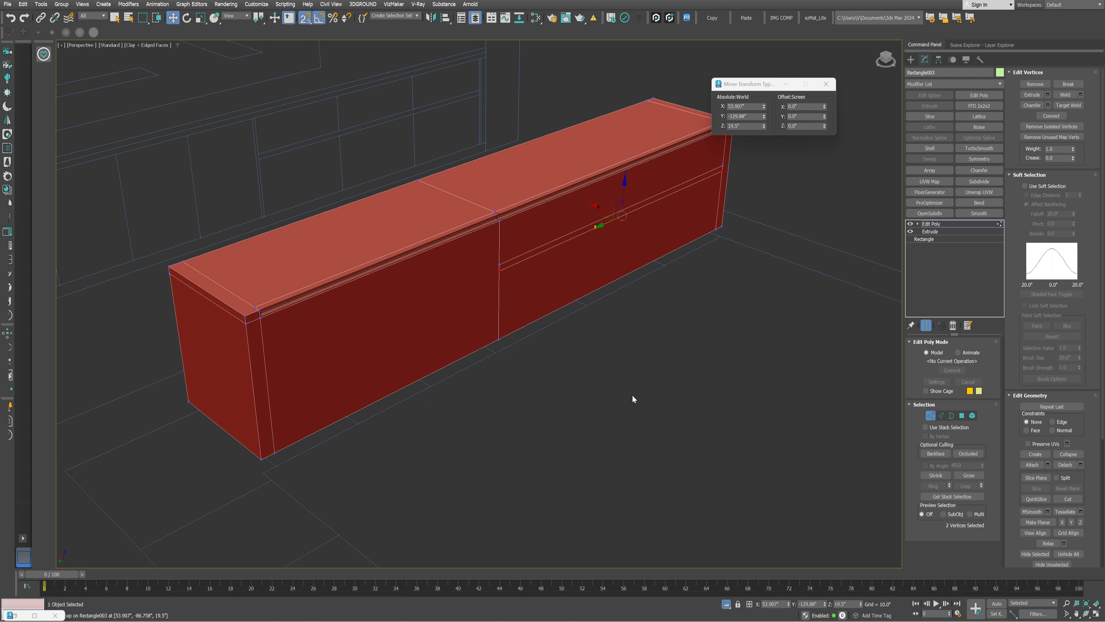
- Extrude the narrow polygon between the two new horizontal edges inward by -1.5"
{"action": "key", "text": "1"}
{"action": "scroll", "coordinate": [624, 377], "scroll_direction": "up", "scroll_amount": 5}
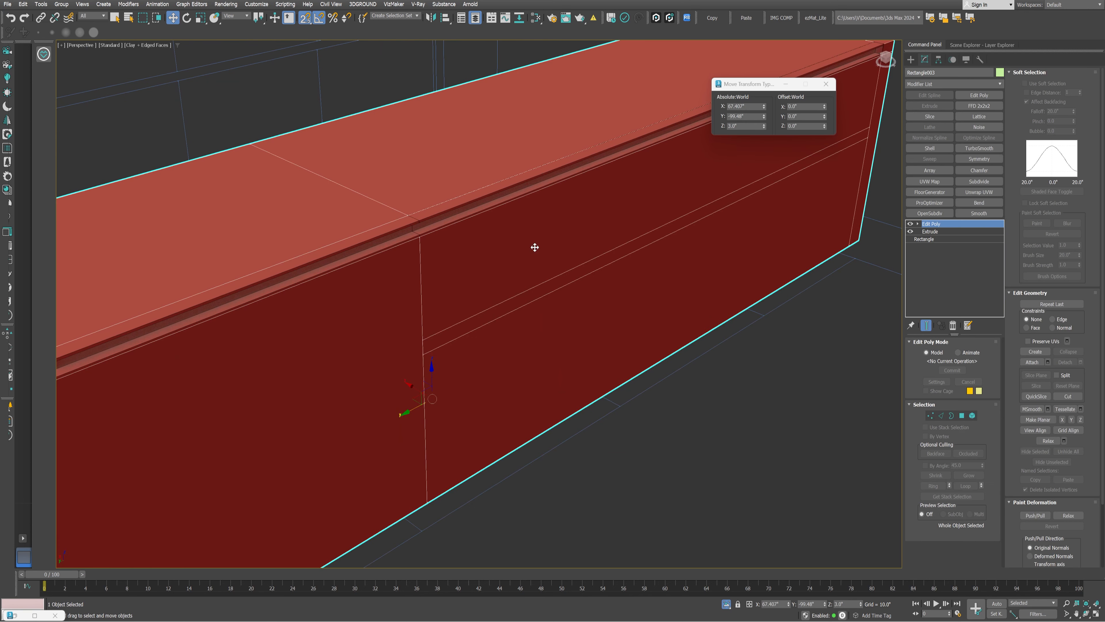
{"action": "key", "text": "4"}
{"action": "left_click", "coordinate": [552, 284]}
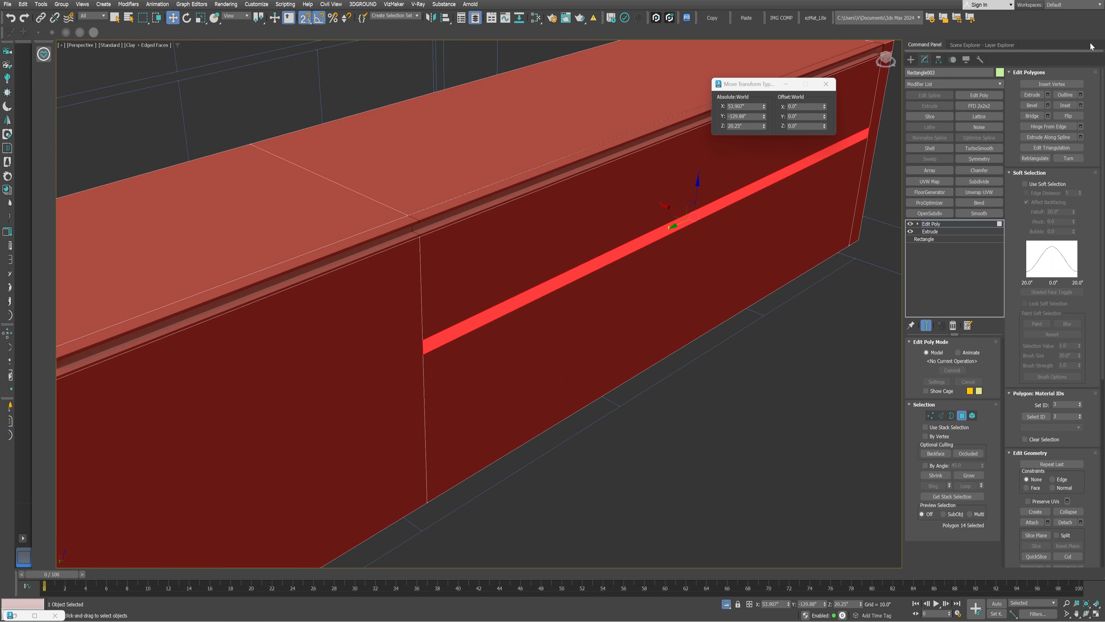
{"action": "left_click", "coordinate": [1048, 95]}
{"action": "left_click", "coordinate": [484, 331]}
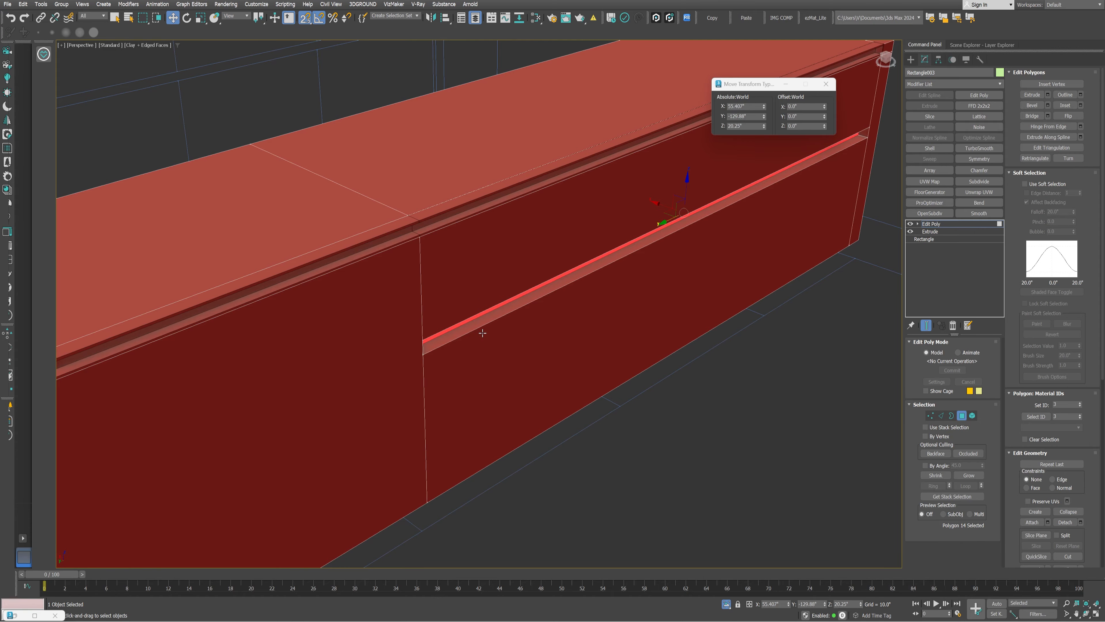
- Detach the back polygon of the middle recess as a cloned separate object
{"action": "key", "text": "alt+d"}
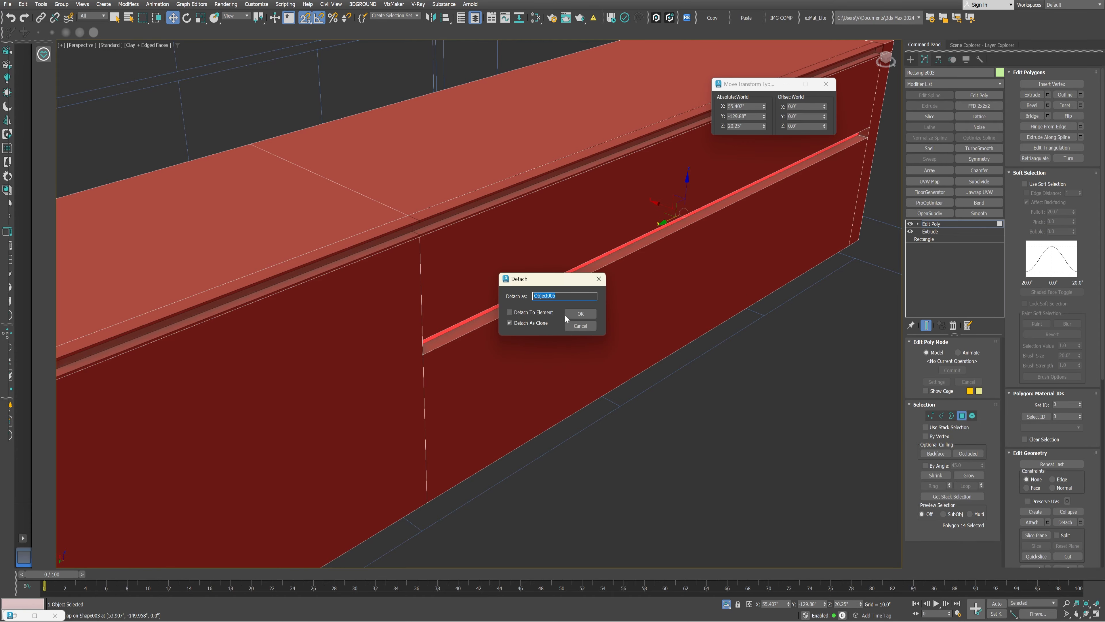
{"action": "left_click", "coordinate": [582, 315]}
{"action": "key", "text": "4"}
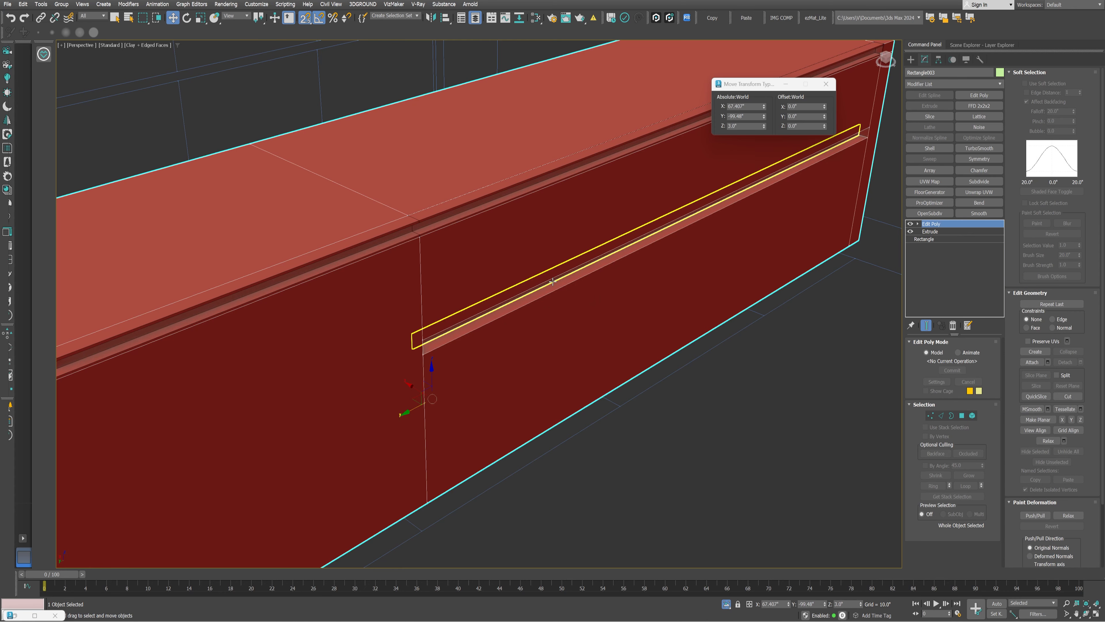
- Center the pivot of the detached middle strip and give it a Shell modifier with a 1.5" outer amount
{"action": "left_click", "coordinate": [552, 281]}
{"action": "key", "text": "alt+c"}
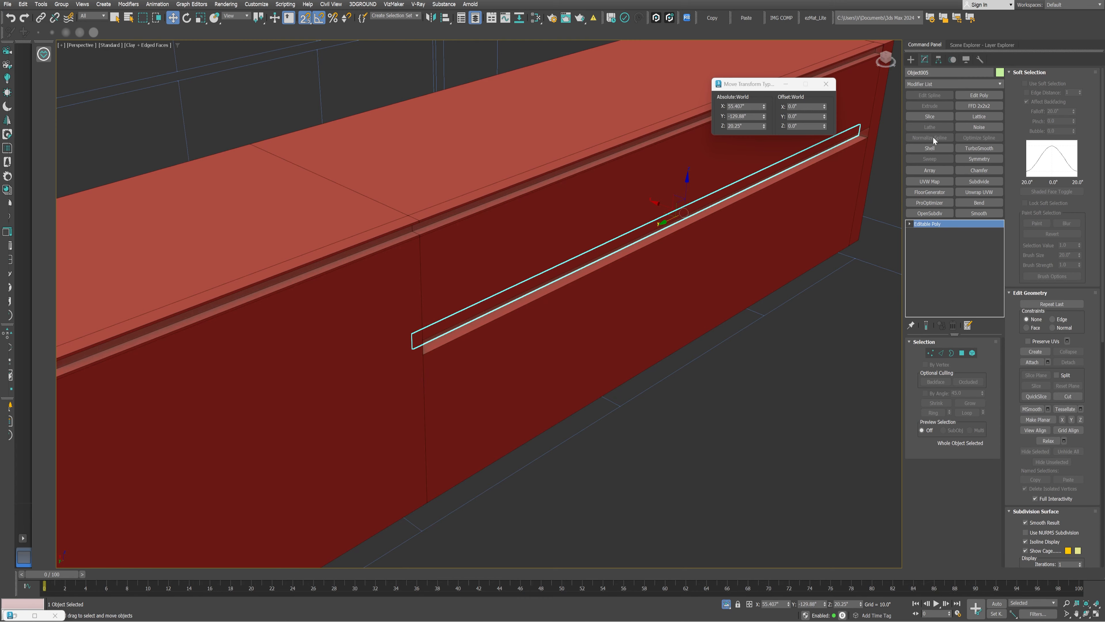
{"action": "left_click", "coordinate": [931, 148]}
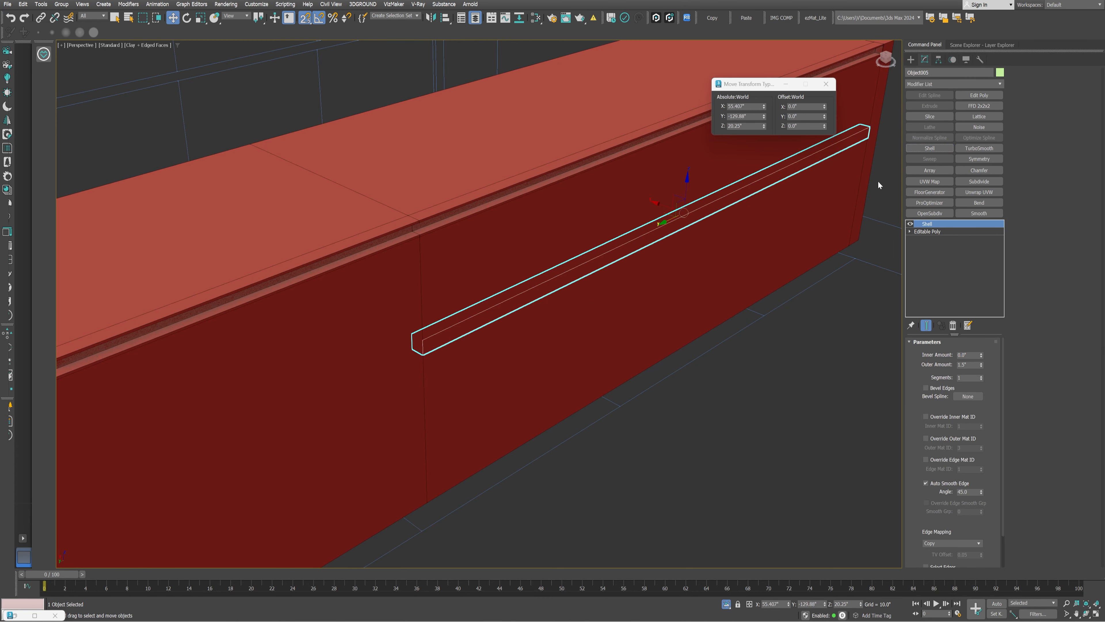
- Add an Edit Poly modifier to the middle handle strip and inset its long front polygon by 0.2"
{"action": "left_click", "coordinate": [979, 95]}
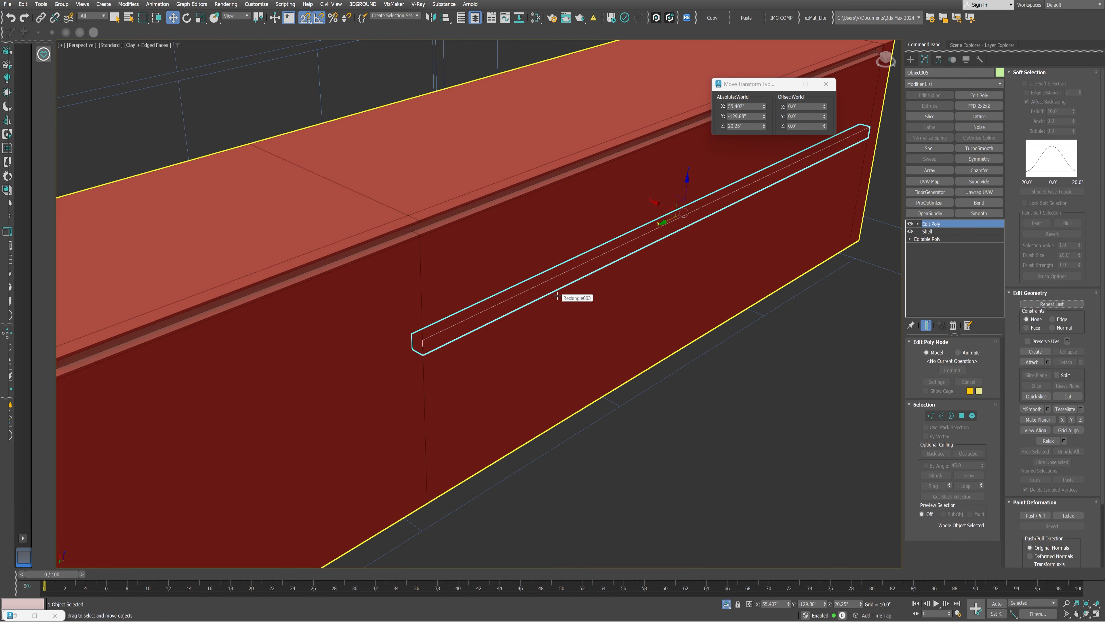
{"action": "key", "text": "4"}
{"action": "left_click", "coordinate": [555, 285]}
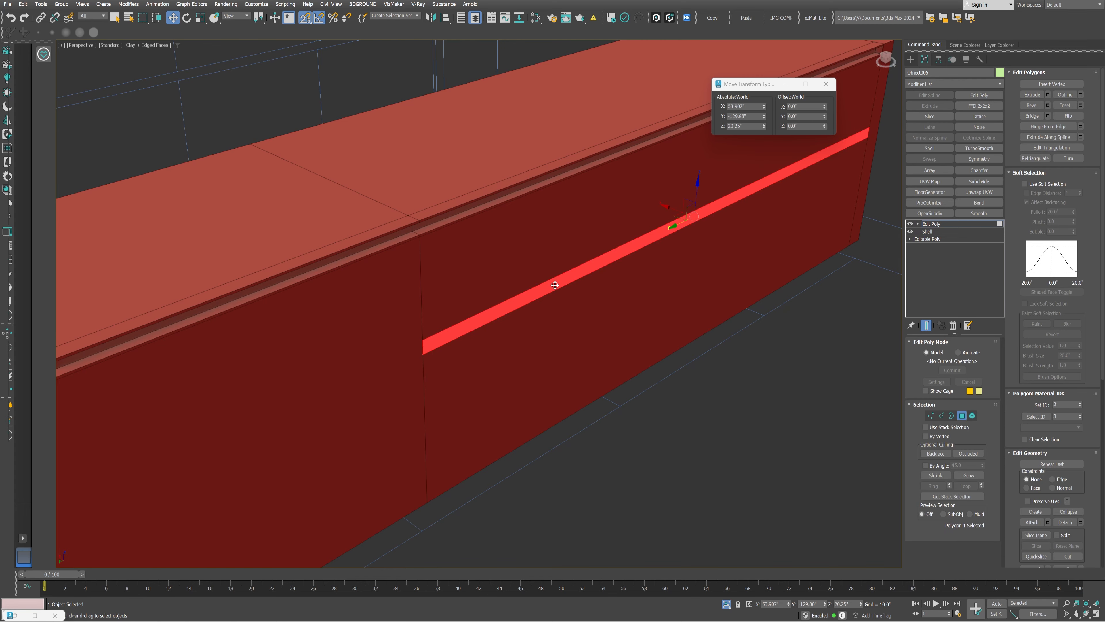
{"action": "left_click", "coordinate": [1081, 105]}
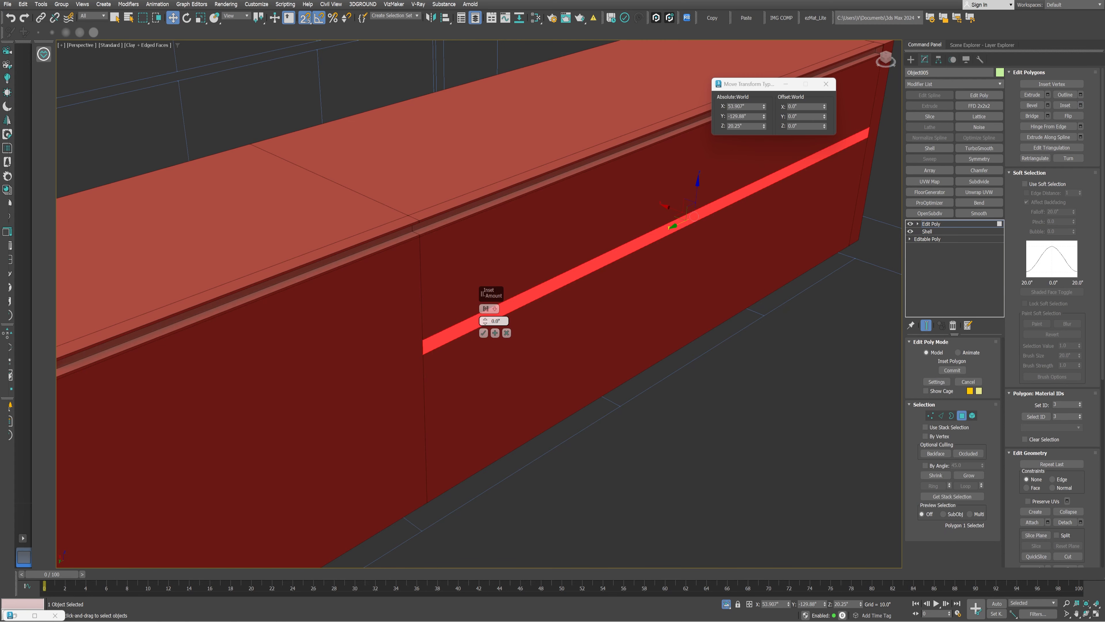
{"action": "type", "text": "0.2"}
{"action": "key", "text": "Return"}
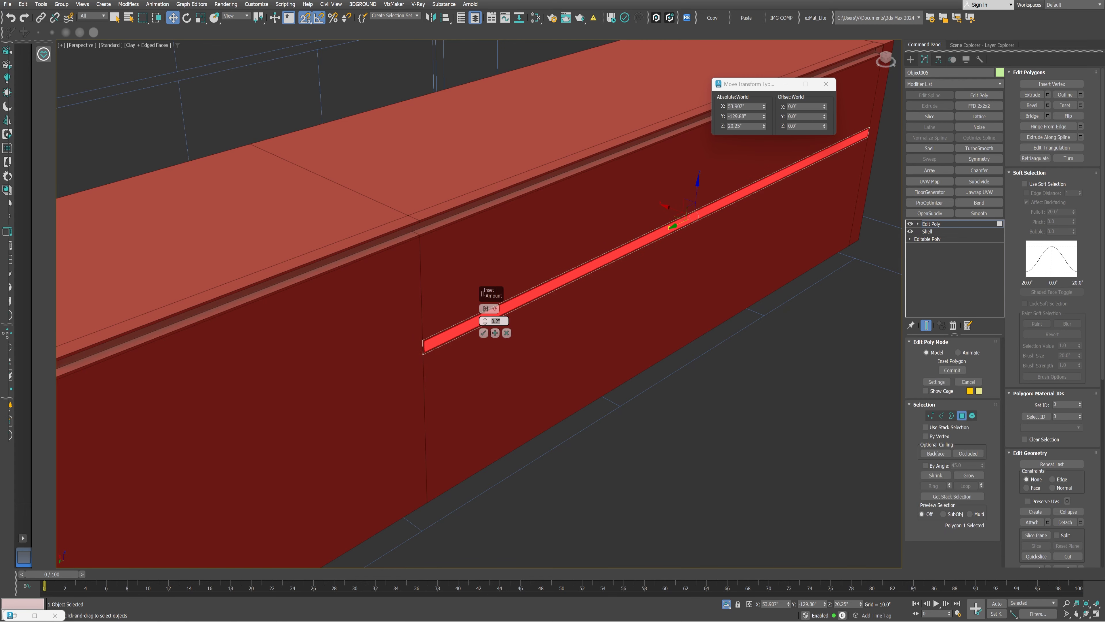
{"action": "left_click", "coordinate": [483, 333]}
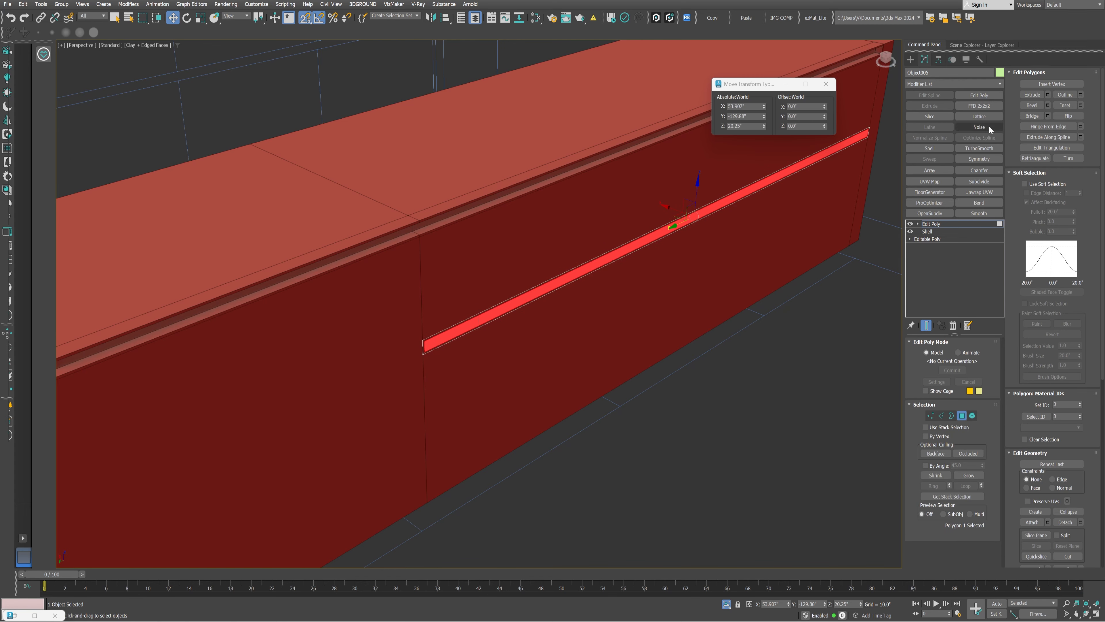
- Extrude the middle handle strip's inset front polygon inward by -1" and deselect the strip
{"action": "left_click", "coordinate": [1048, 95]}
{"action": "type", "text": "-1"}
{"action": "key", "text": "Return"}
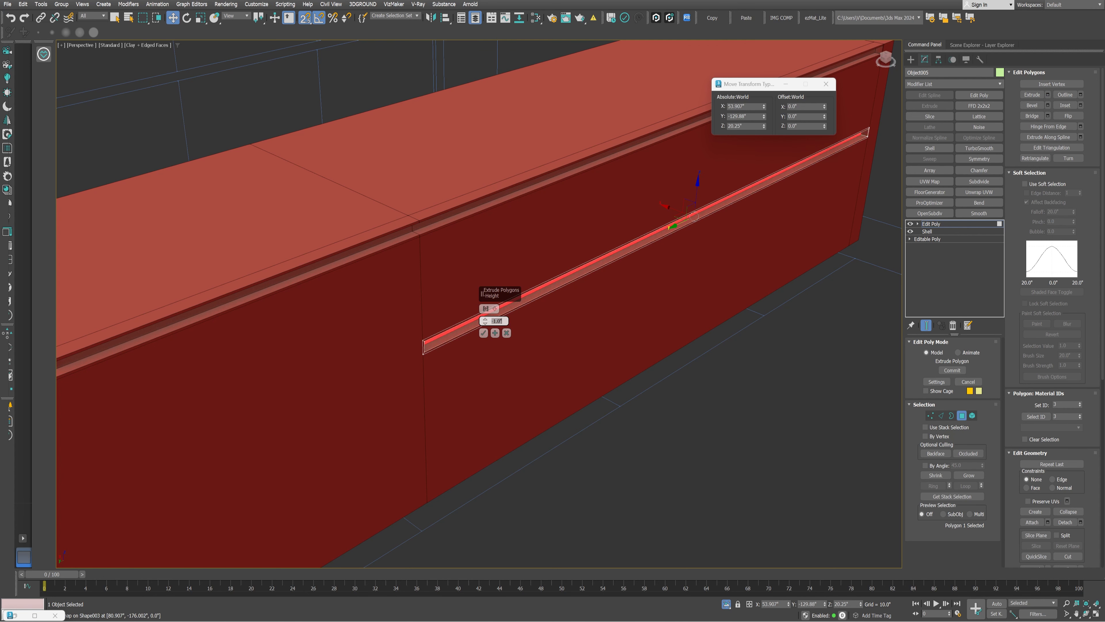
{"action": "left_click", "coordinate": [483, 332]}
{"action": "scroll", "coordinate": [468, 330], "scroll_direction": "down", "scroll_amount": 5}
{"action": "key", "text": "4"}
{"action": "left_click", "coordinate": [666, 378]}
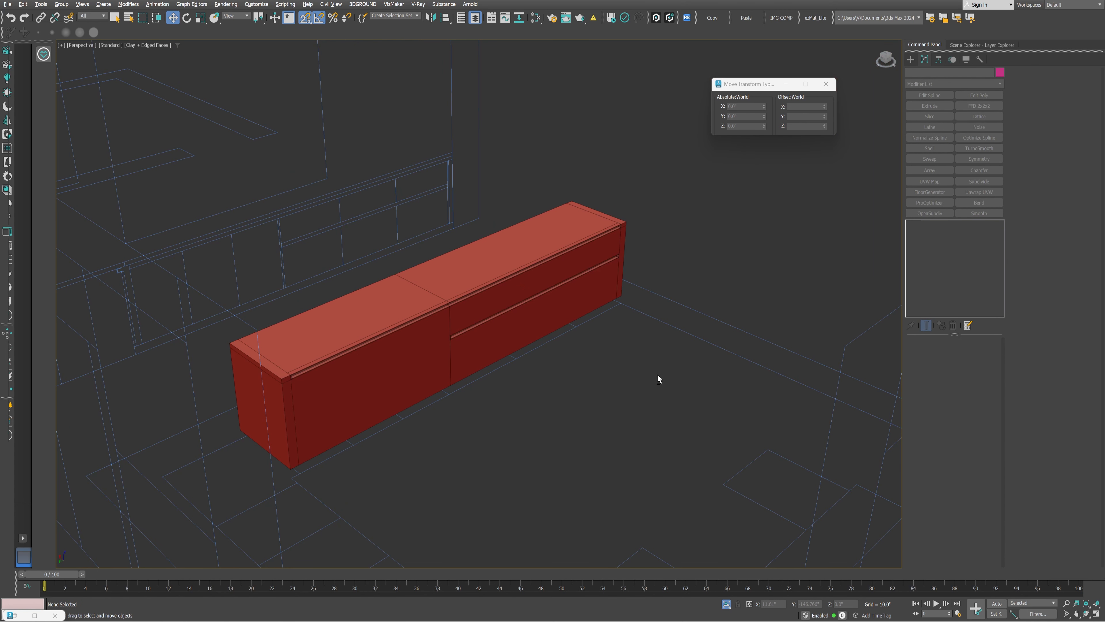
- Move the top and middle handle strips from the default layer to the Handle layer
{"action": "middle_click_drag", "start_coordinate": [511, 332], "coordinate": [529, 343], "text": "alt"}
{"action": "left_click", "coordinate": [471, 295]}
{"action": "left_click", "coordinate": [472, 295]}
{"action": "scroll", "coordinate": [473, 295], "scroll_direction": "up", "scroll_amount": 3}
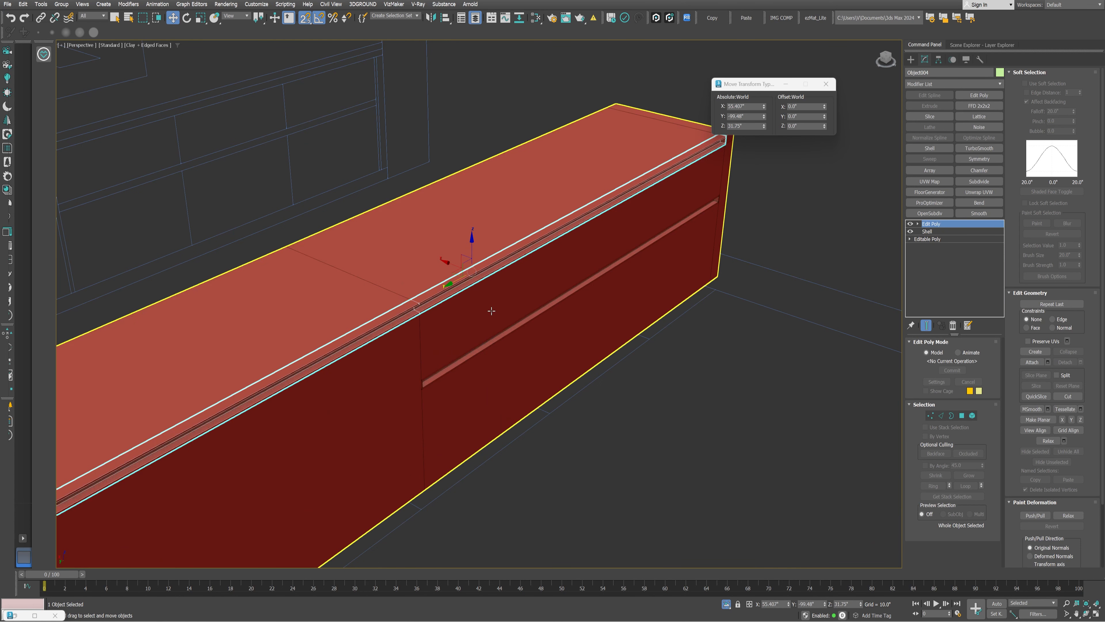
{"action": "left_click", "coordinate": [508, 328], "text": "ctrl"}
{"action": "left_click", "coordinate": [1011, 45]}
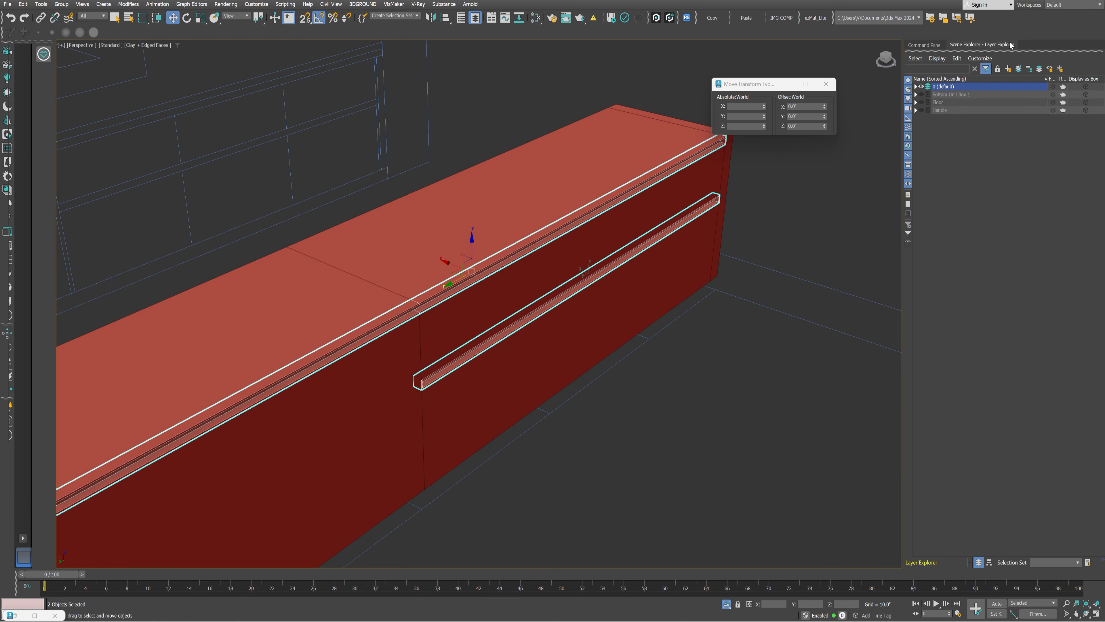
{"action": "left_click", "coordinate": [916, 87]}
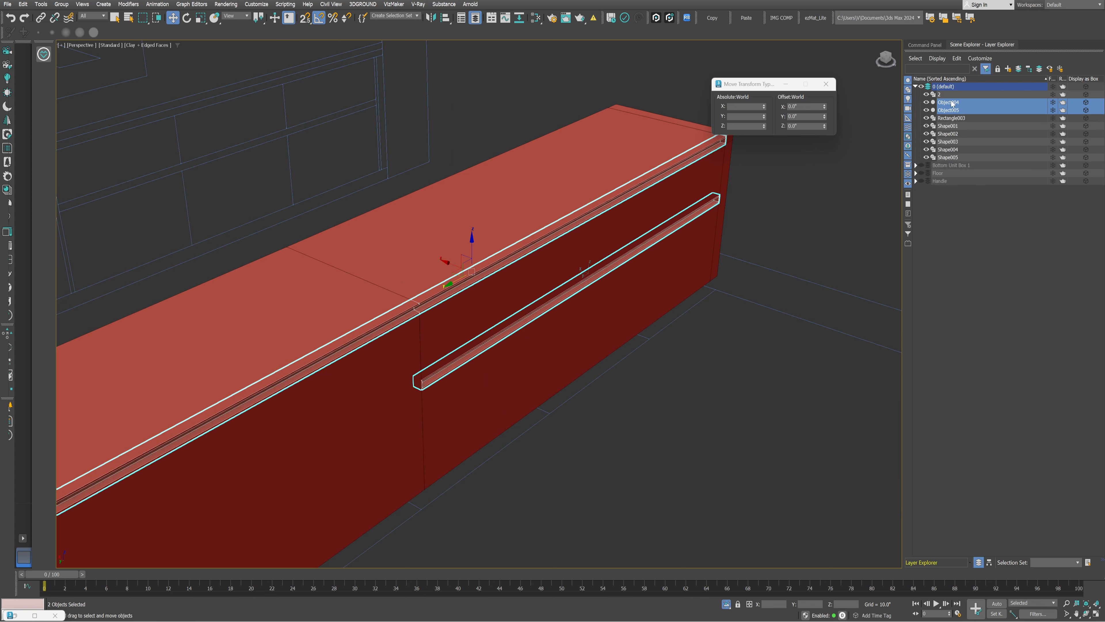
{"action": "left_click_drag", "start_coordinate": [950, 114], "coordinate": [942, 180]}
{"action": "left_click", "coordinate": [948, 249]}
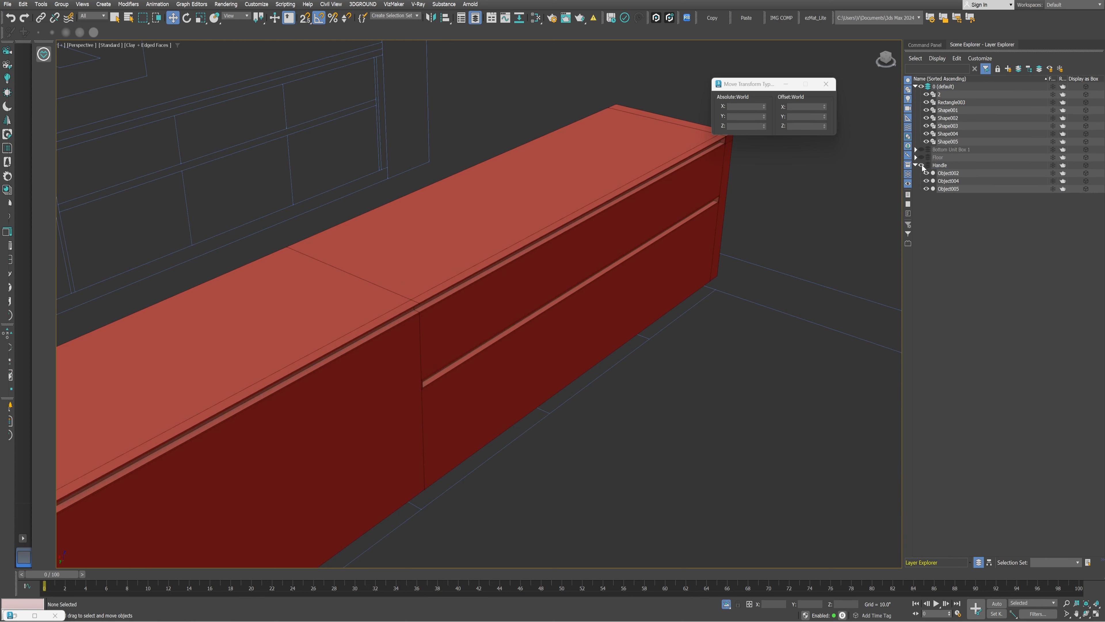
- Hide the Handle layer, leaving the cabinet box in view
{"action": "scroll", "coordinate": [693, 378], "scroll_direction": "down", "scroll_amount": 5}
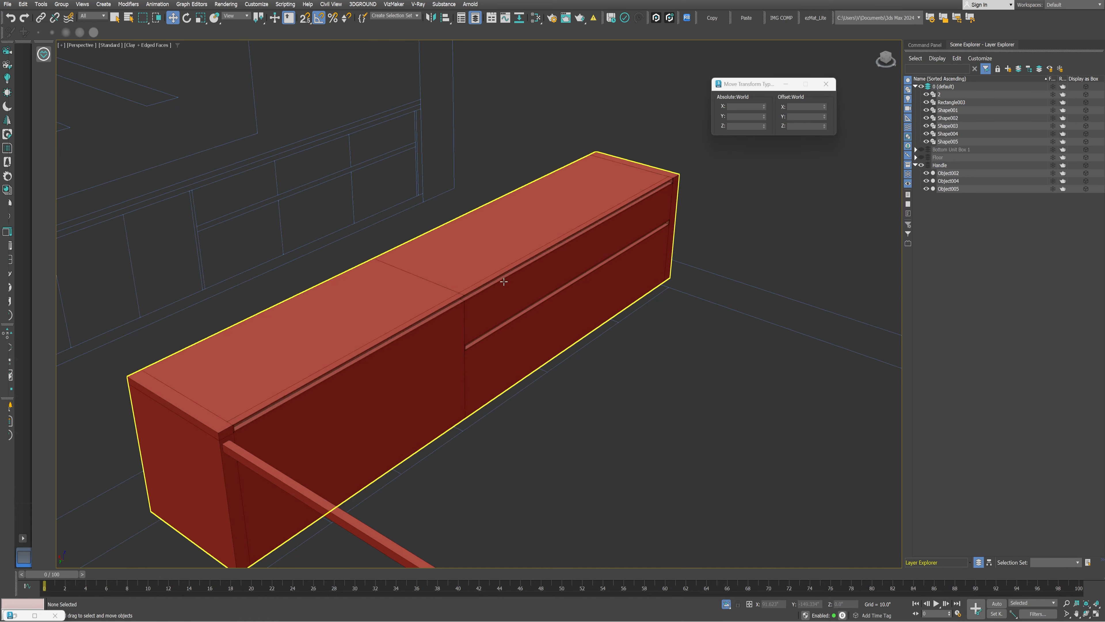
{"action": "left_click", "coordinate": [921, 165]}
{"action": "middle_click_drag", "start_coordinate": [501, 428], "coordinate": [328, 276], "text": "alt"}
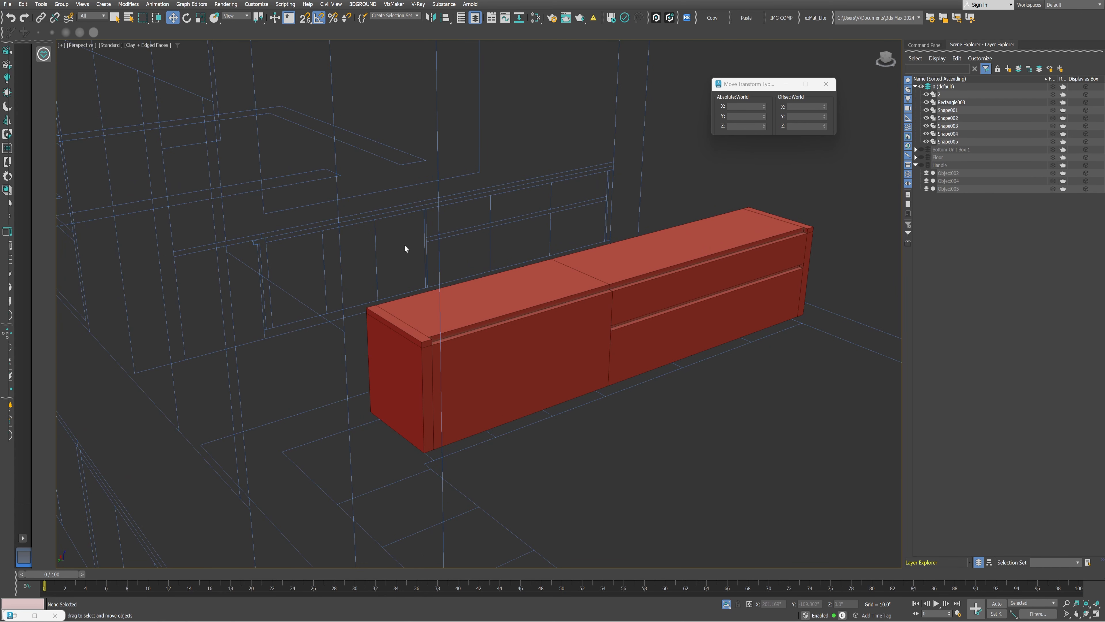
- Detach the cabinet box's large undivided front polygon as a separate door panel object and leave sub-object editing
{"action": "left_click", "coordinate": [526, 388]}
{"action": "left_click", "coordinate": [527, 389]}
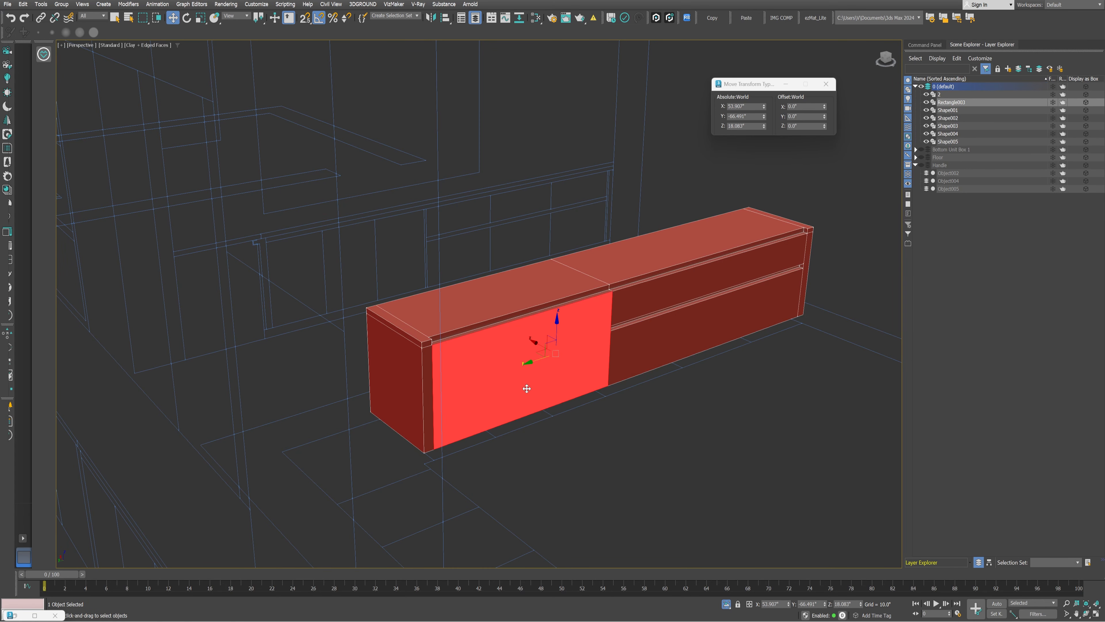
{"action": "left_click", "coordinate": [925, 45]}
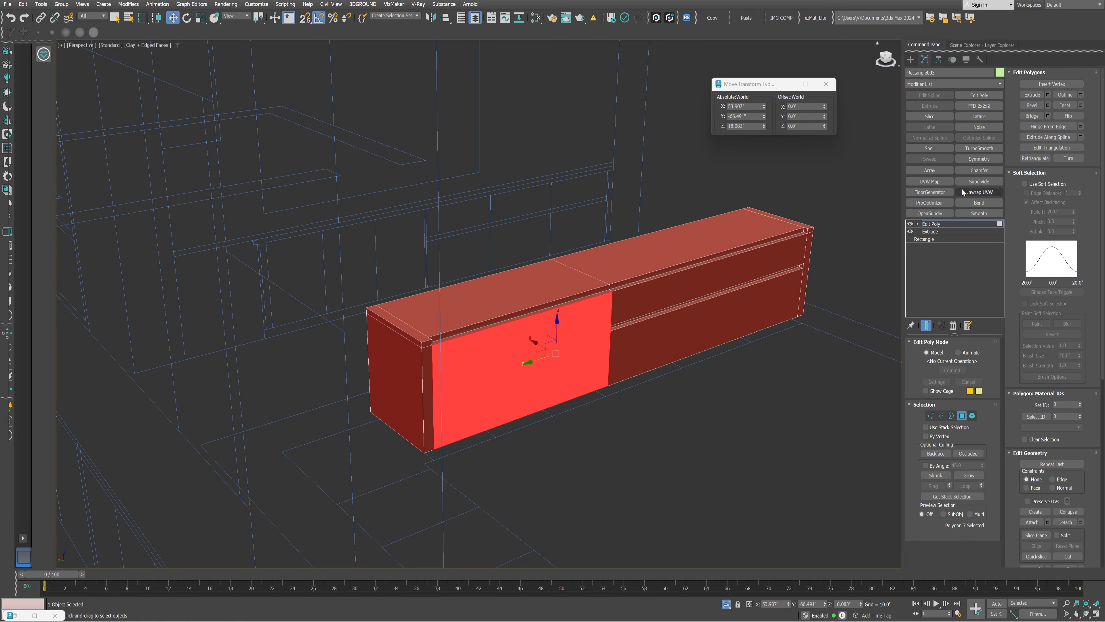
{"action": "left_click", "coordinate": [1080, 522]}
{"action": "key", "text": "Return"}
{"action": "key", "text": "6"}
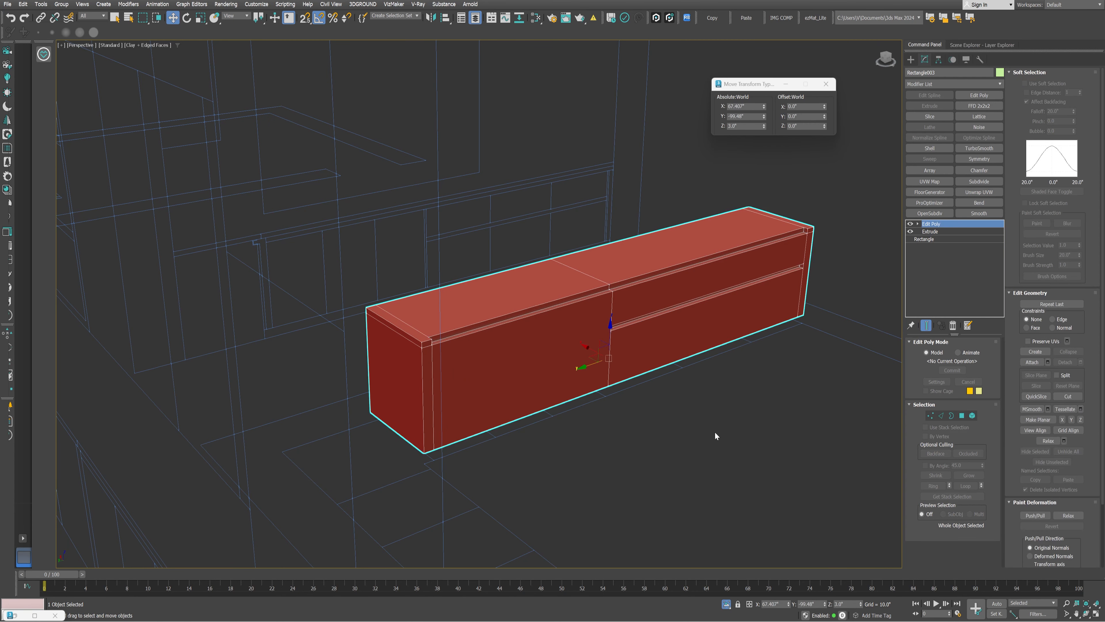
- Connect the detached door panel's top and bottom edges with two vertical segments, dividing it into three doors
{"action": "left_click", "coordinate": [522, 331]}
{"action": "key", "text": "2"}
{"action": "left_click", "coordinate": [518, 324]}
{"action": "left_click", "coordinate": [522, 416], "text": "ctrl"}
{"action": "right_click", "coordinate": [527, 340]}
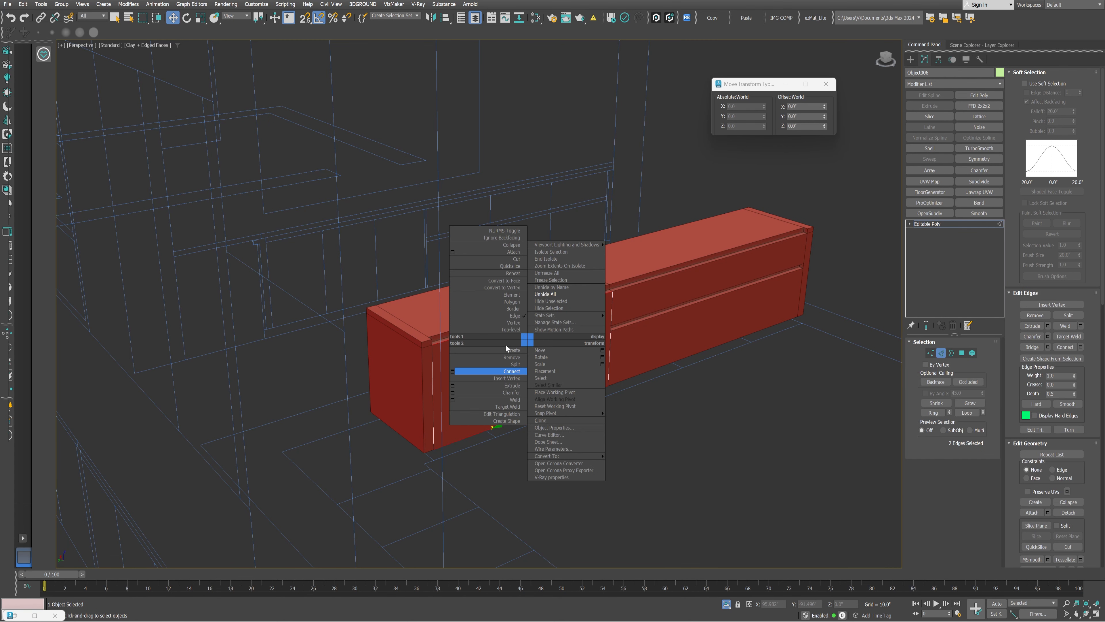
{"action": "left_click", "coordinate": [452, 371]}
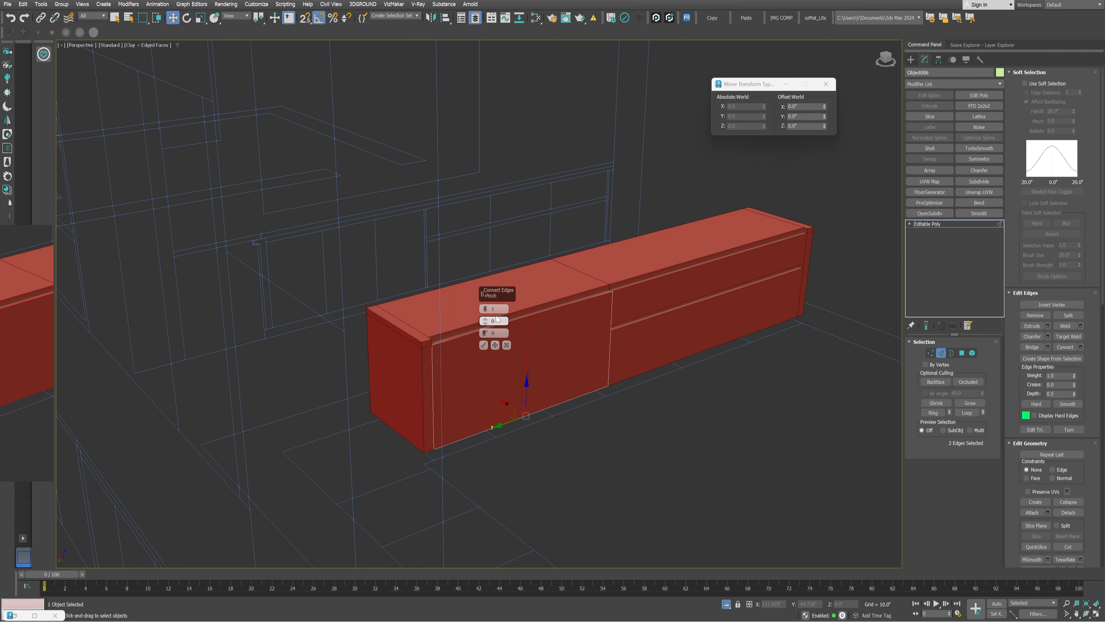
{"action": "left_click", "coordinate": [484, 345]}
{"action": "left_click", "coordinate": [625, 443]}
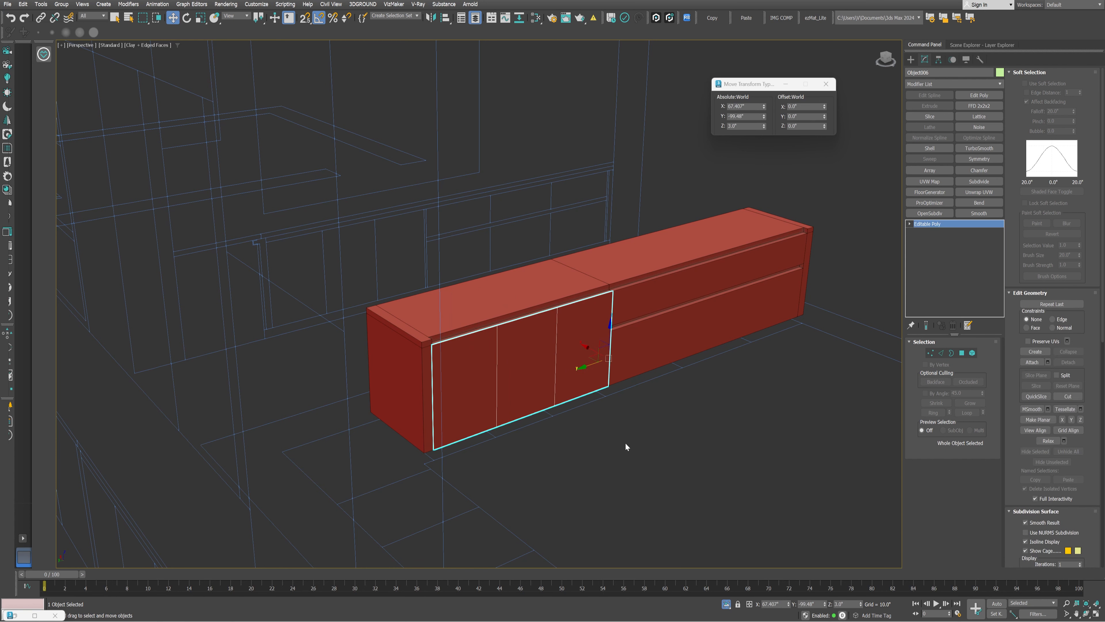
- Detach the cabinet box's upper and lower drawer front polygons together as one separate object
{"action": "middle_click_drag", "start_coordinate": [653, 376], "coordinate": [484, 303]}
{"action": "left_click", "coordinate": [458, 318]}
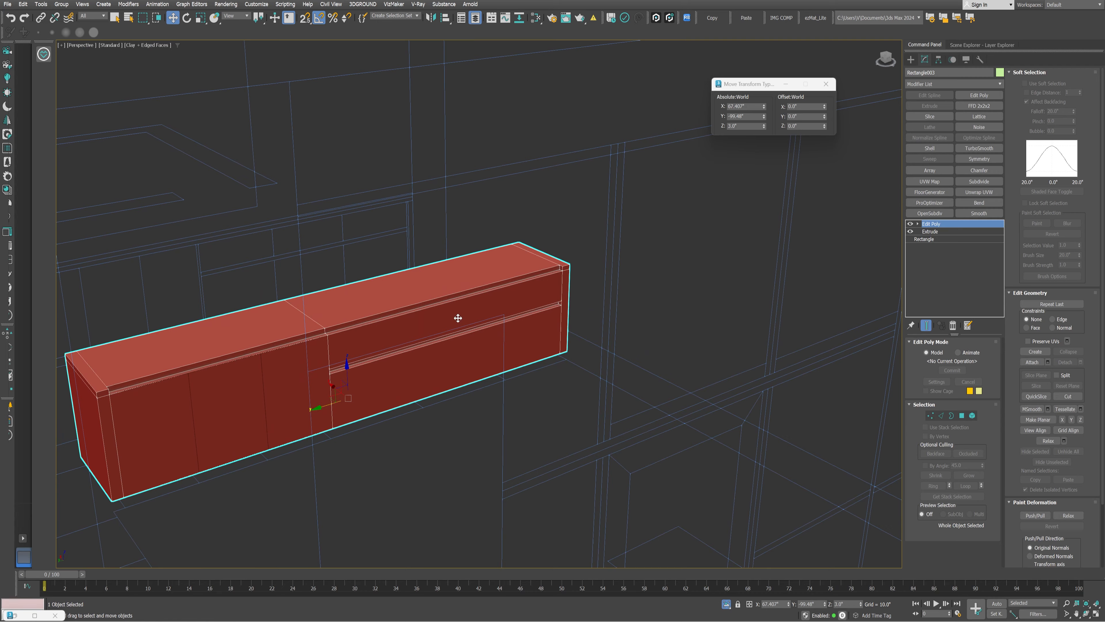
{"action": "key", "text": "4"}
{"action": "left_click", "coordinate": [457, 318]}
{"action": "left_click", "coordinate": [439, 376], "text": "ctrl"}
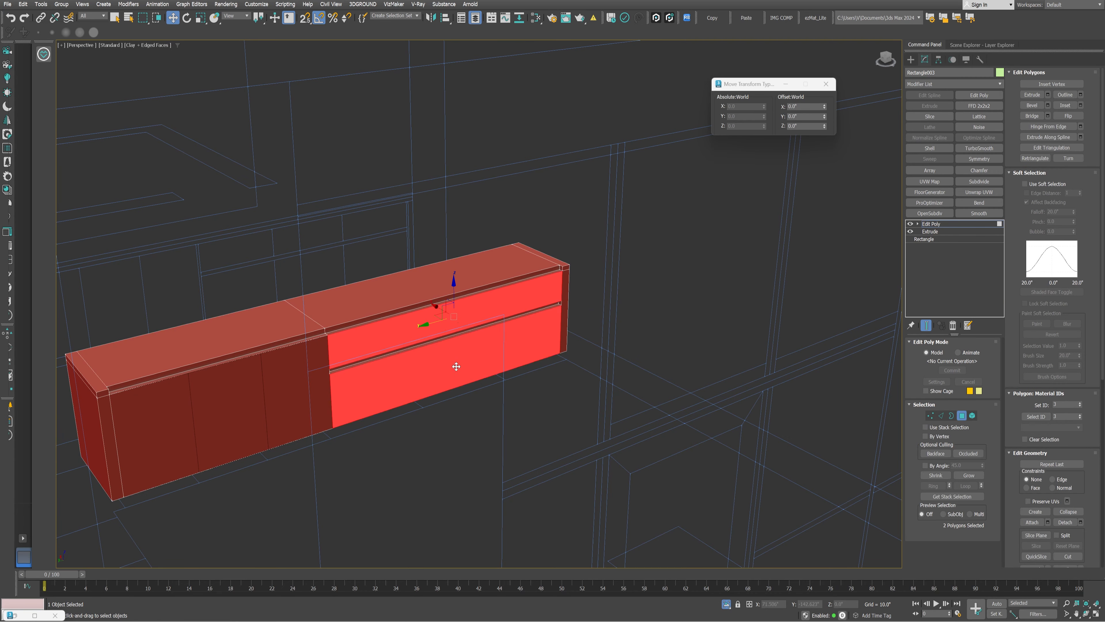
{"action": "right_click", "coordinate": [454, 363]}
{"action": "left_click", "coordinate": [649, 336]}
{"action": "key", "text": "alt+d"}
{"action": "left_click", "coordinate": [585, 312]}
{"action": "left_click", "coordinate": [634, 313]}
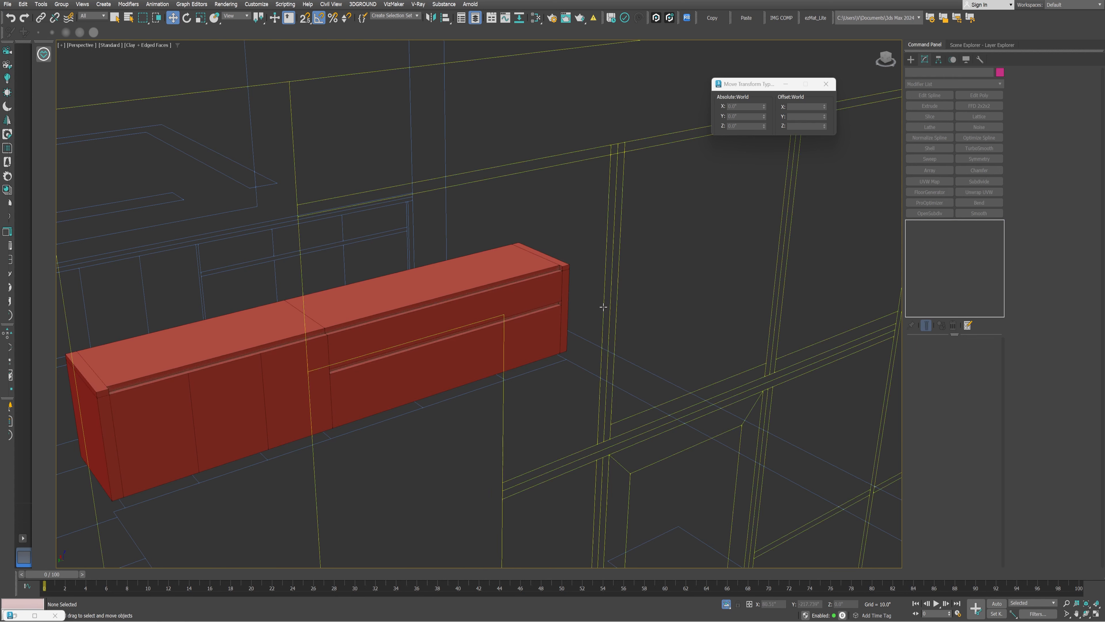
- Connect the horizontal edges of both detached drawer fronts with two vertical segments, dividing each into three
{"action": "left_click", "coordinate": [460, 302]}
{"action": "key", "text": "2"}
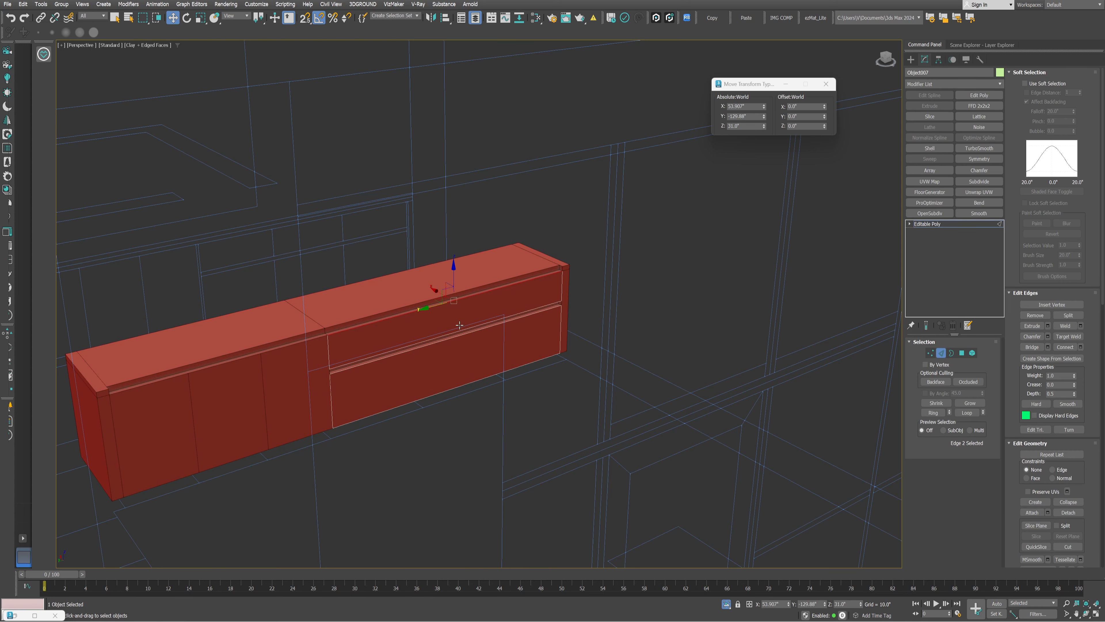
{"action": "left_click", "coordinate": [458, 385], "text": "ctrl"}
{"action": "left_click", "coordinate": [459, 385], "text": "ctrl"}
{"action": "right_click", "coordinate": [472, 358]}
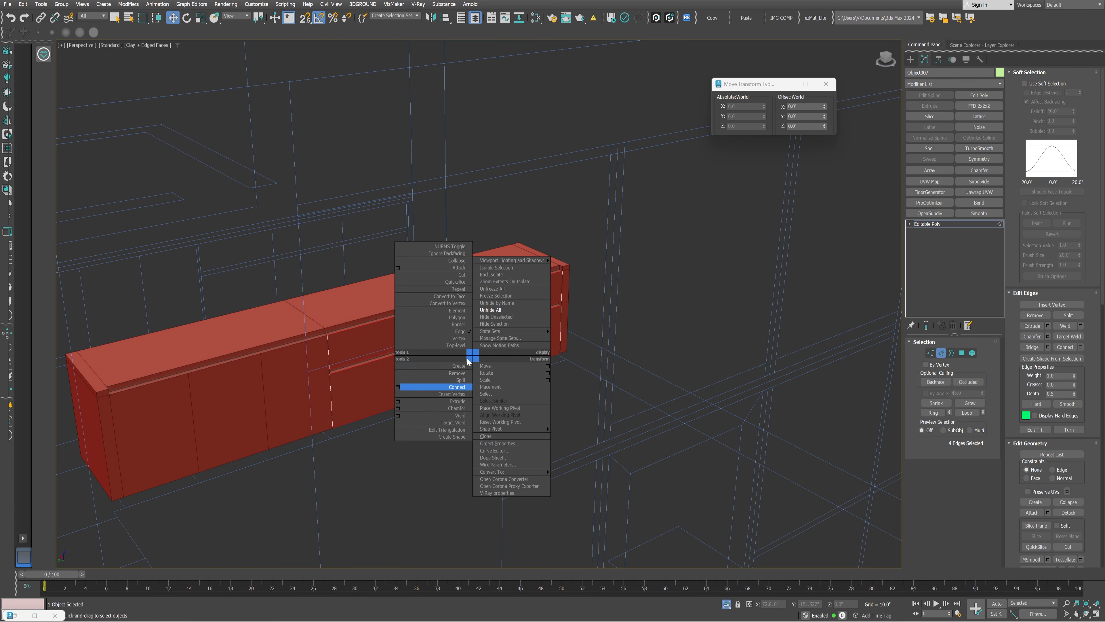
{"action": "left_click", "coordinate": [401, 387]}
{"action": "middle_click_drag", "start_coordinate": [405, 310], "coordinate": [386, 293], "text": "alt"}
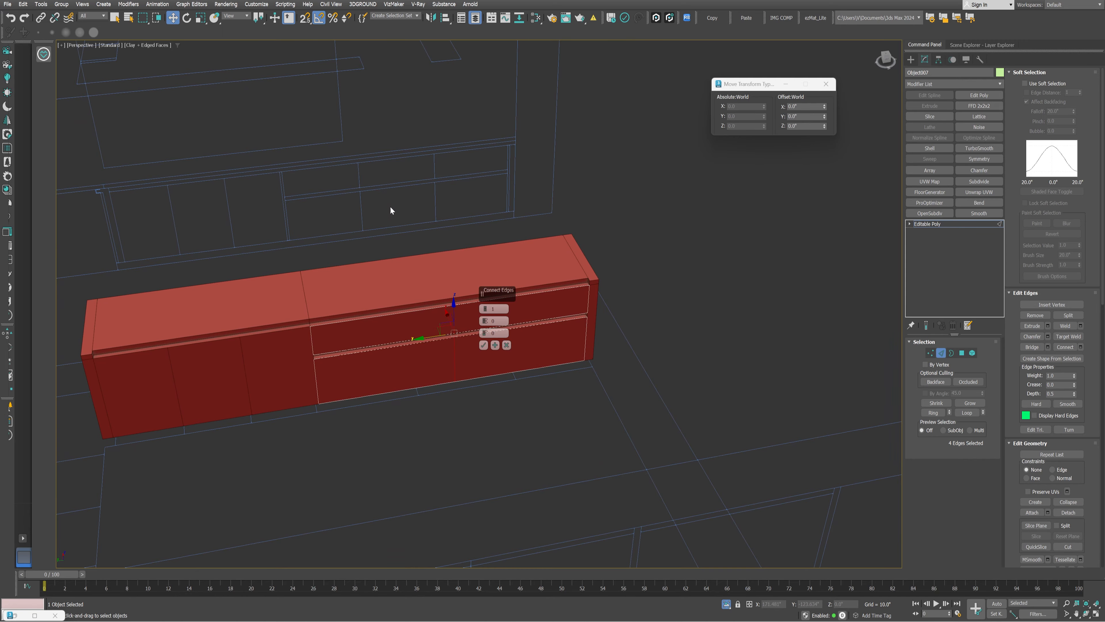
{"action": "left_click", "coordinate": [486, 306]}
{"action": "left_click", "coordinate": [483, 345]}
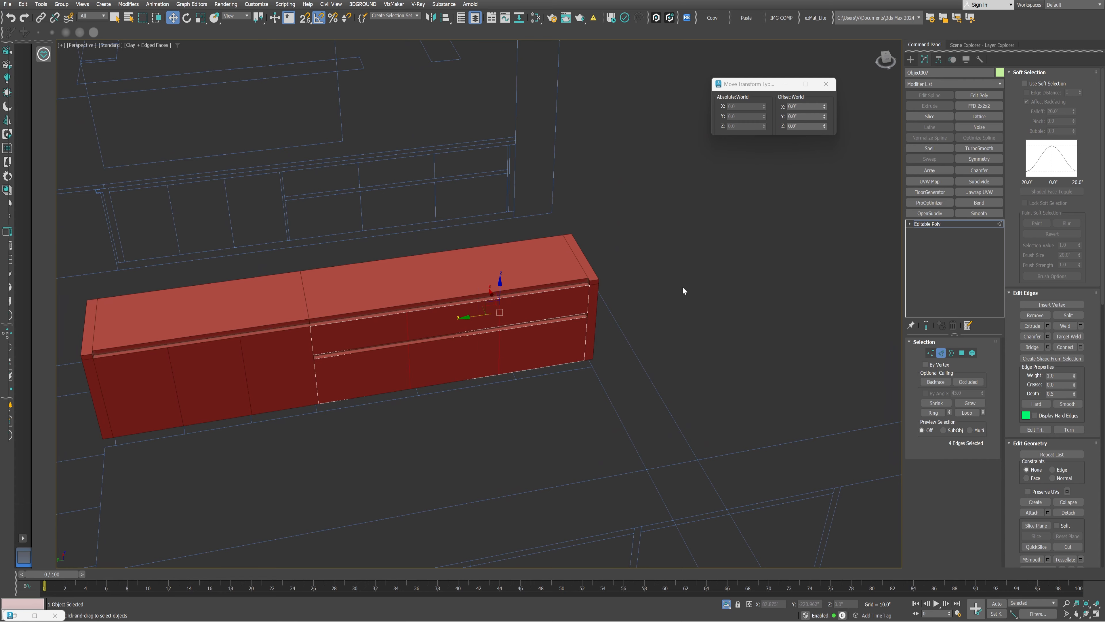
{"action": "key", "text": "2"}
{"action": "scroll", "coordinate": [502, 314], "scroll_direction": "up", "scroll_amount": 3}
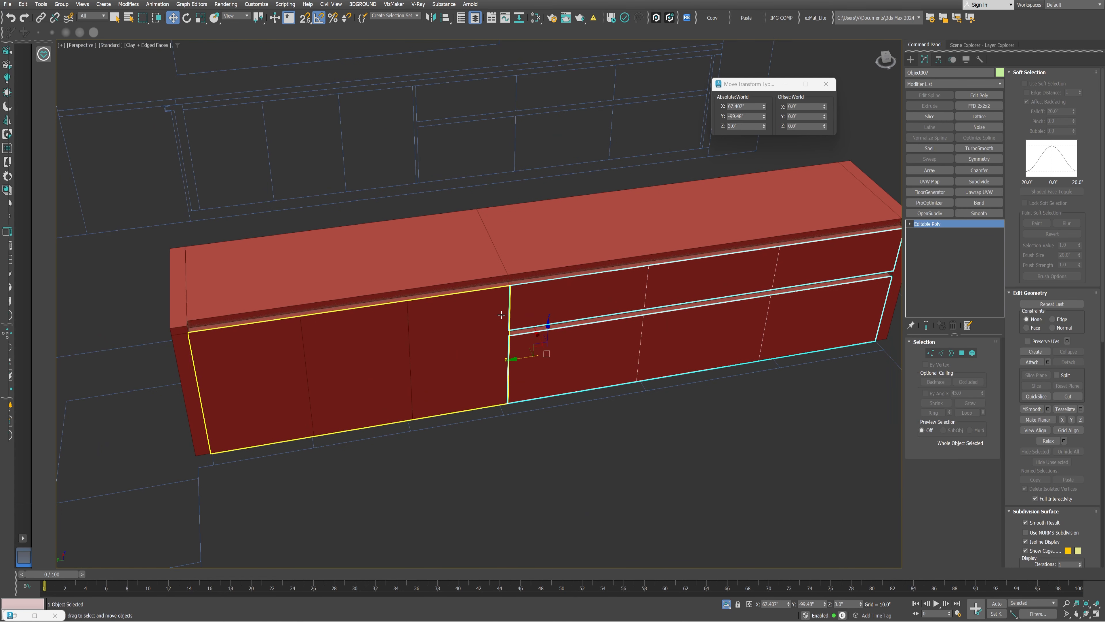
{"action": "scroll", "coordinate": [485, 317], "scroll_direction": "up", "scroll_amount": 2}
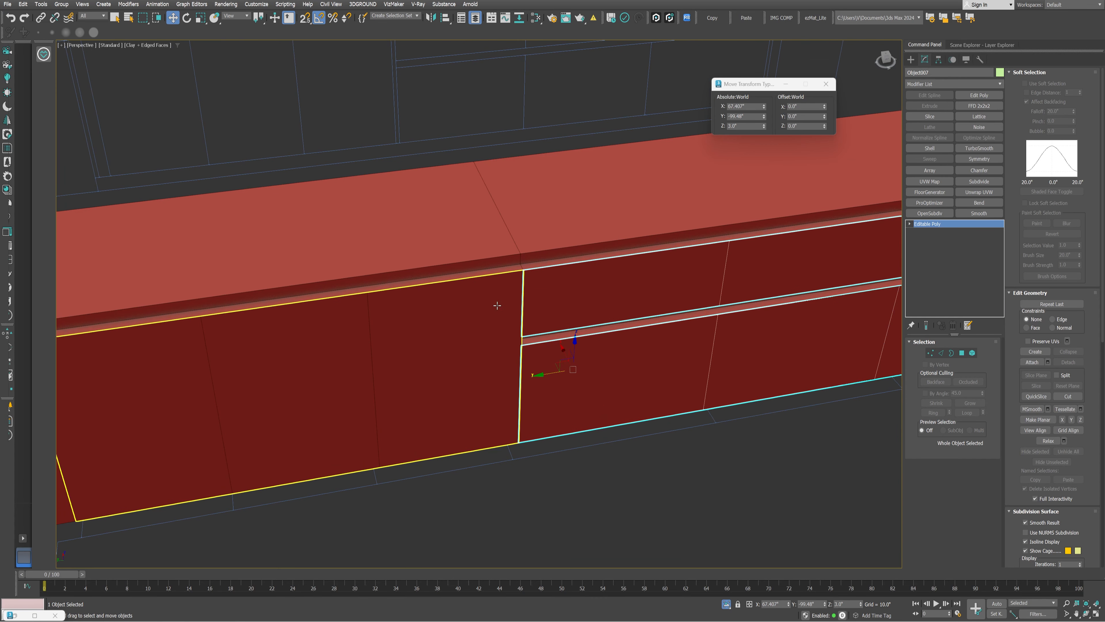
- Chamfer the two vertical dividing edges of the door panel by 0.05"
{"action": "left_click", "coordinate": [482, 288]}
{"action": "scroll", "coordinate": [459, 336], "scroll_direction": "down", "scroll_amount": 3}
{"action": "key", "text": "2"}
{"action": "left_click", "coordinate": [331, 350]}
{"action": "key", "text": "ctrl+z"}
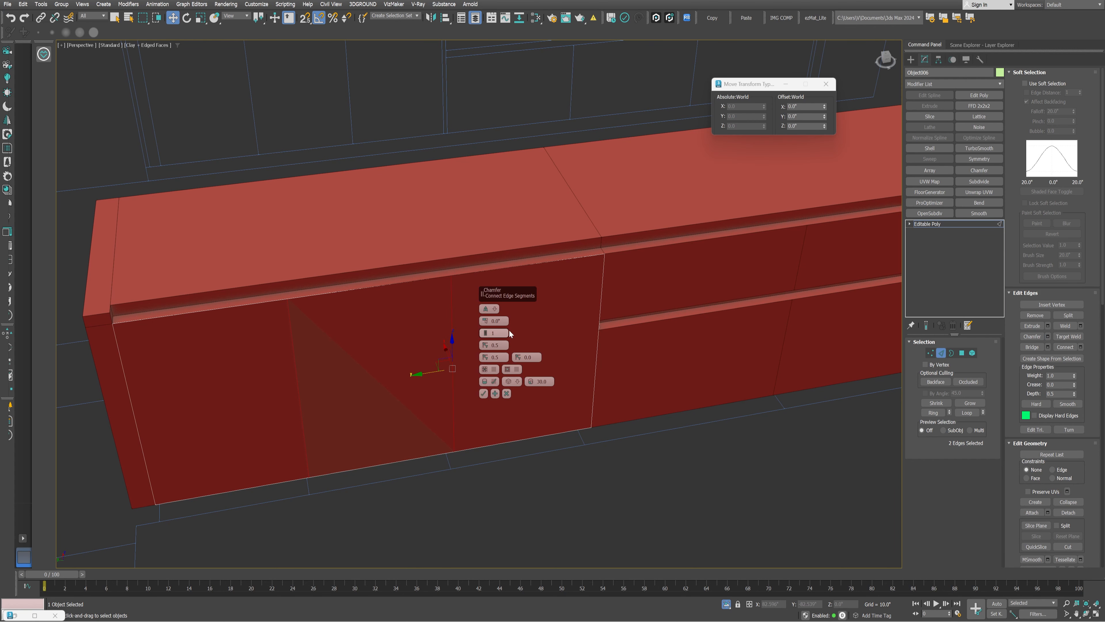
{"action": "key", "text": "Return"}
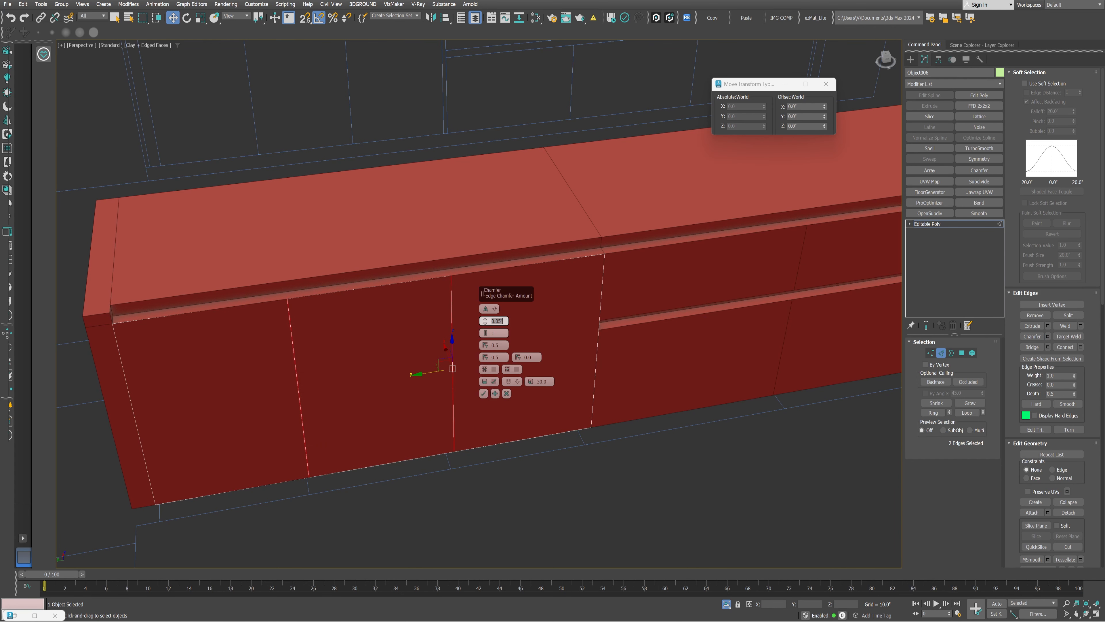
{"action": "left_click", "coordinate": [494, 370]}
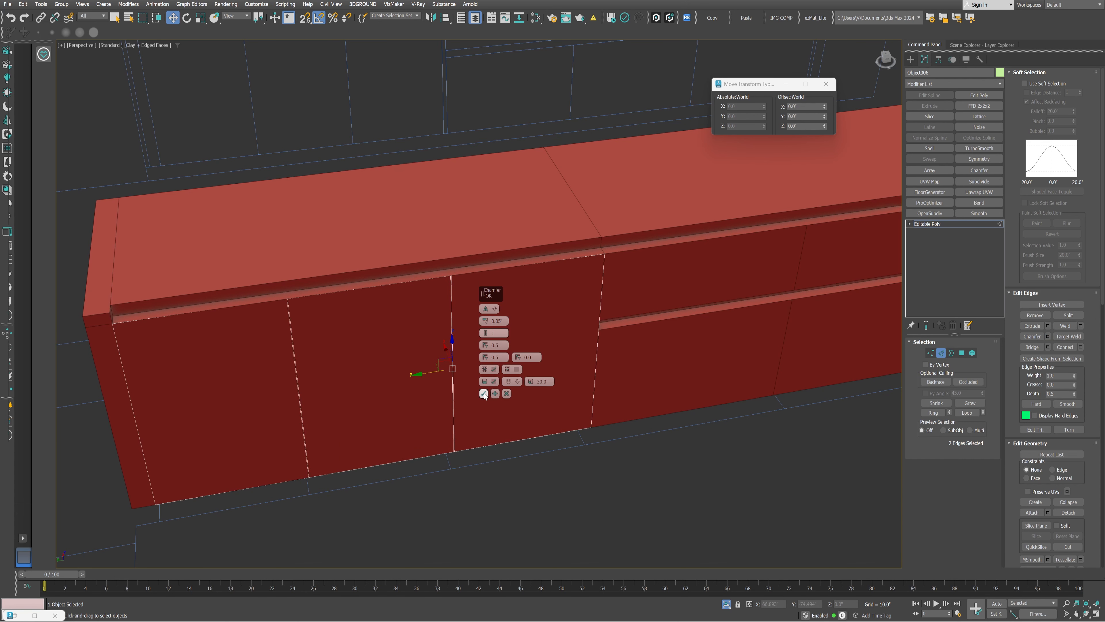
{"action": "scroll", "coordinate": [450, 298], "scroll_direction": "up", "scroll_amount": 6}
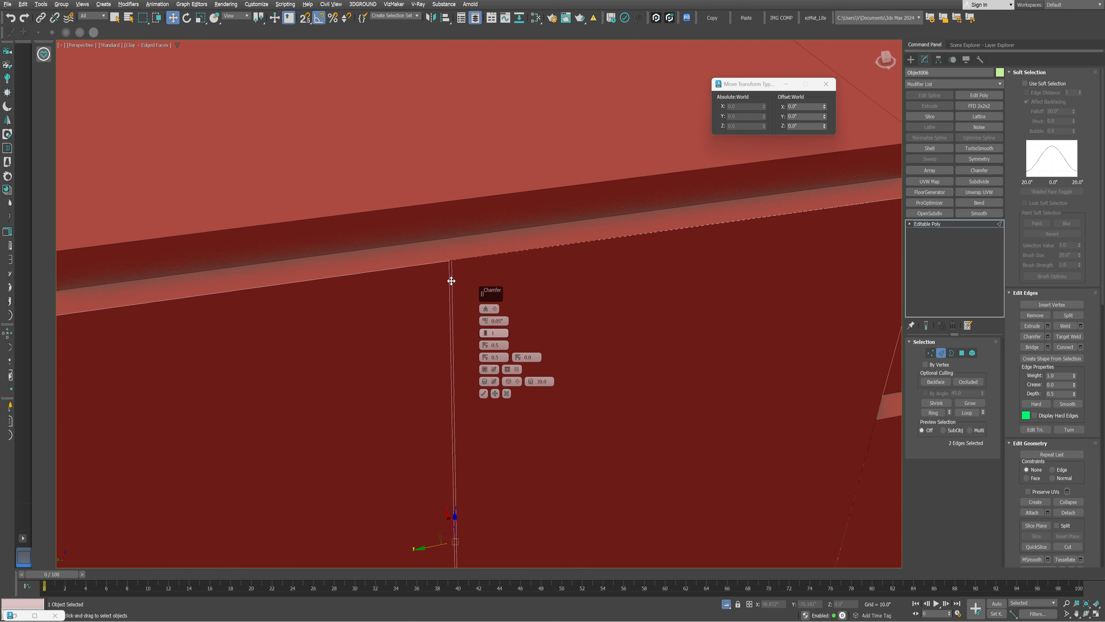
{"action": "left_click", "coordinate": [482, 394]}
{"action": "scroll", "coordinate": [267, 330], "scroll_direction": "down", "scroll_amount": 8}
{"action": "key", "text": "4"}
{"action": "key", "text": "4"}
{"action": "left_click", "coordinate": [416, 389]}
- Chamfer the four vertical dividing edges of the drawer fronts by 0.05" and deselect the object
{"action": "left_click", "coordinate": [401, 325]}
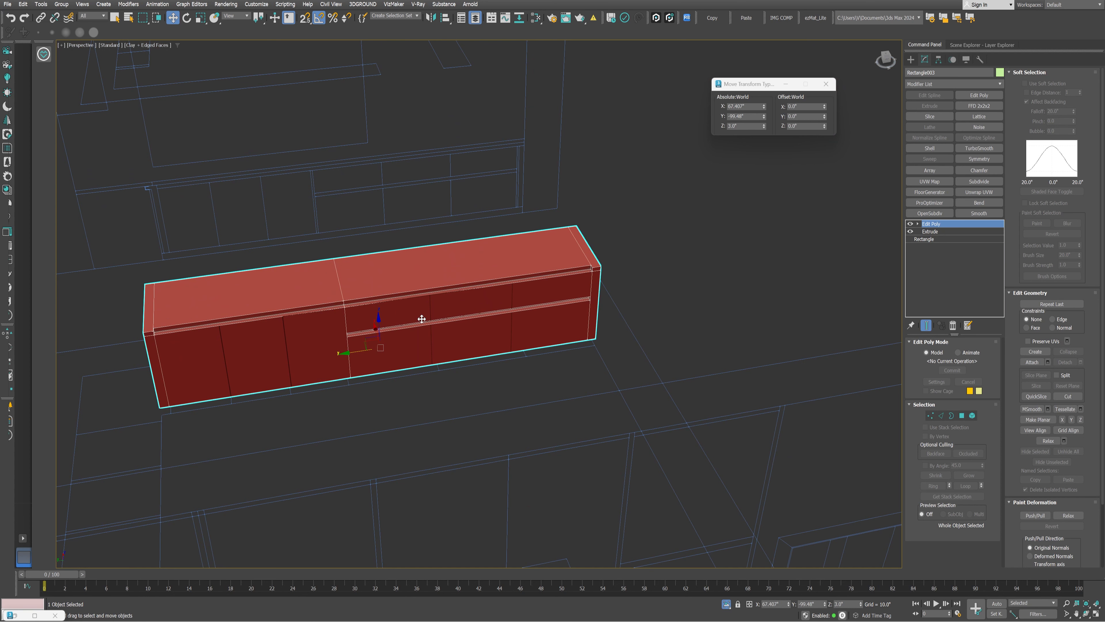
{"action": "left_click", "coordinate": [424, 337]}
{"action": "key", "text": "2"}
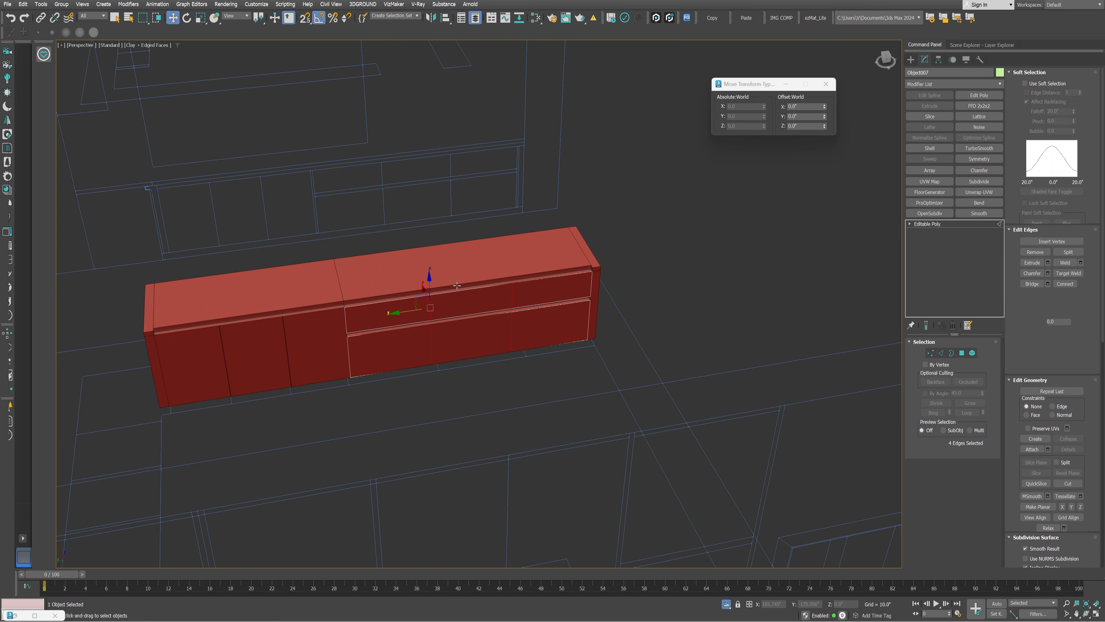
{"action": "left_click_drag", "start_coordinate": [406, 266], "coordinate": [460, 382]}
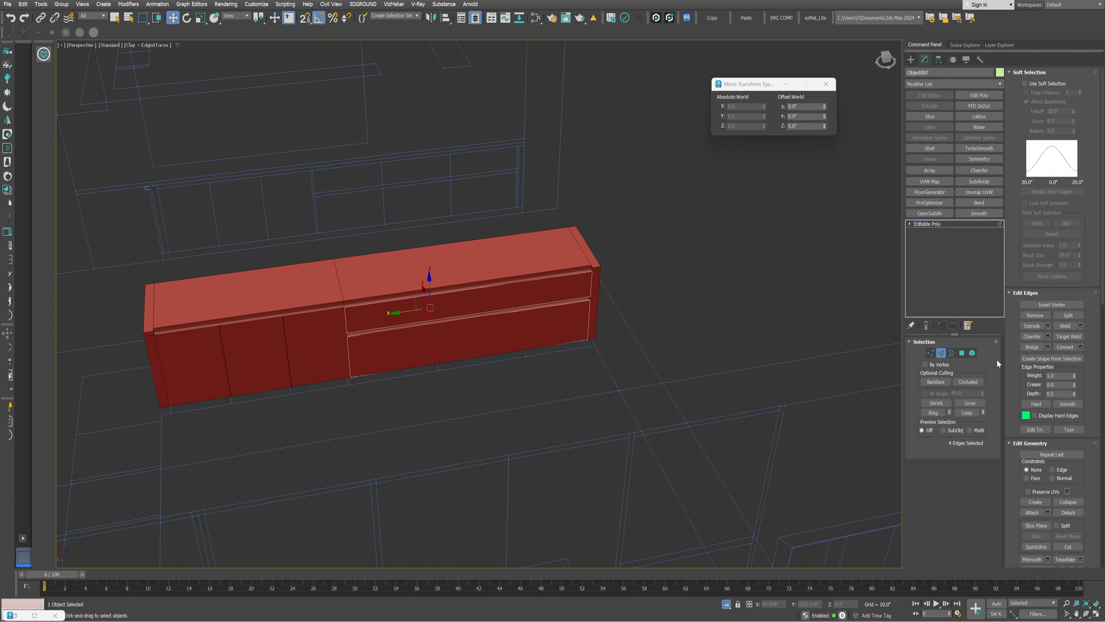
{"action": "left_click", "coordinate": [1048, 336]}
{"action": "scroll", "coordinate": [459, 316], "scroll_direction": "up", "scroll_amount": 5}
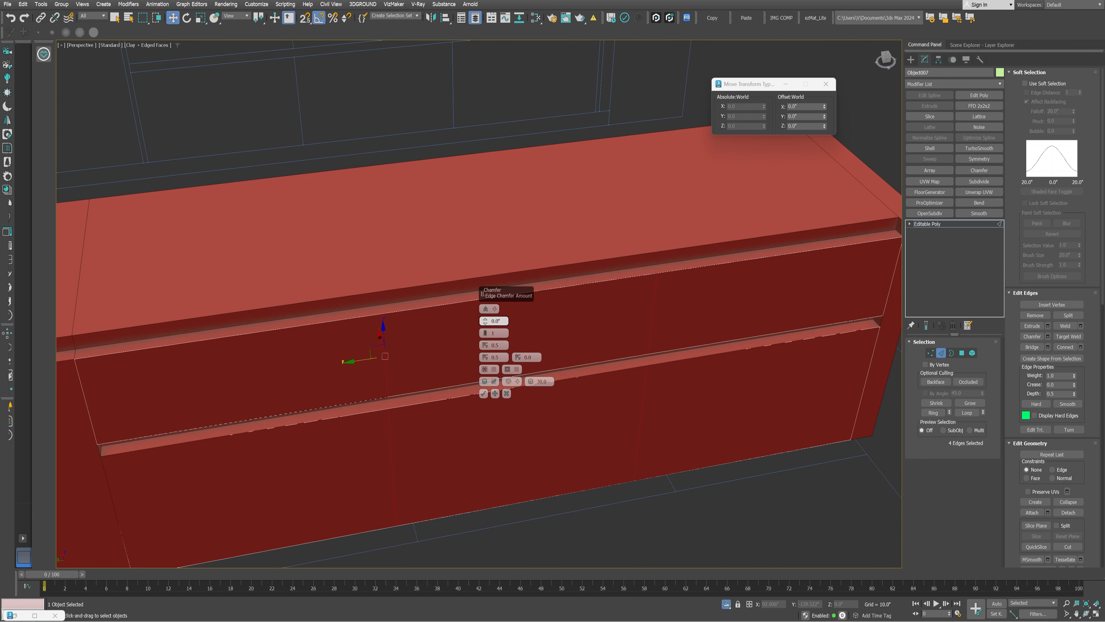
{"action": "type", "text": "0.05"}
{"action": "key", "text": "Return"}
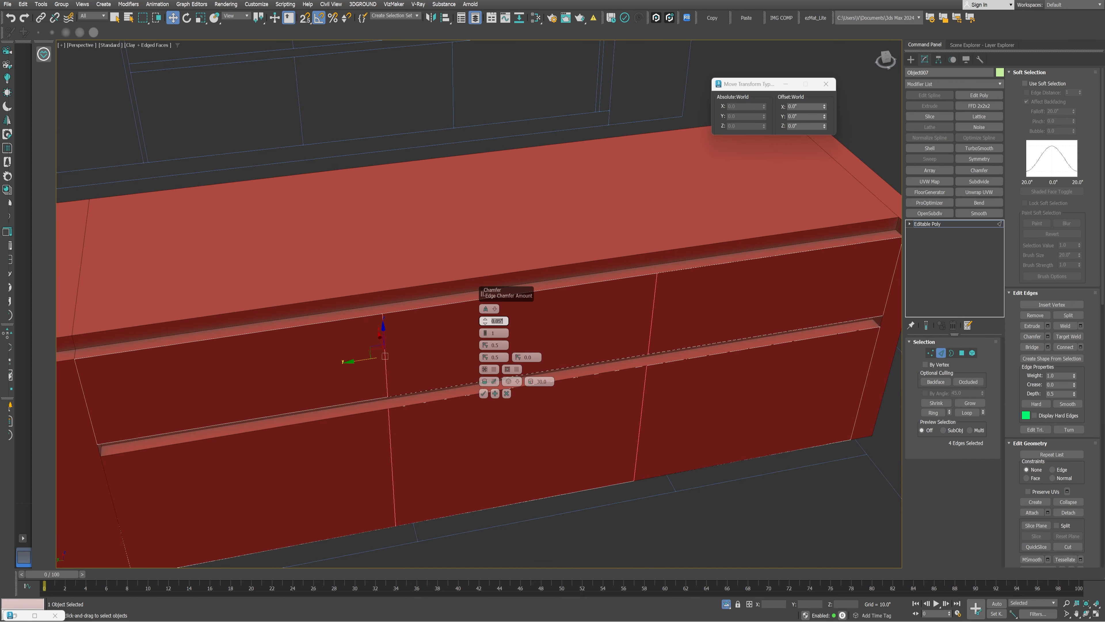
{"action": "left_click", "coordinate": [483, 393]}
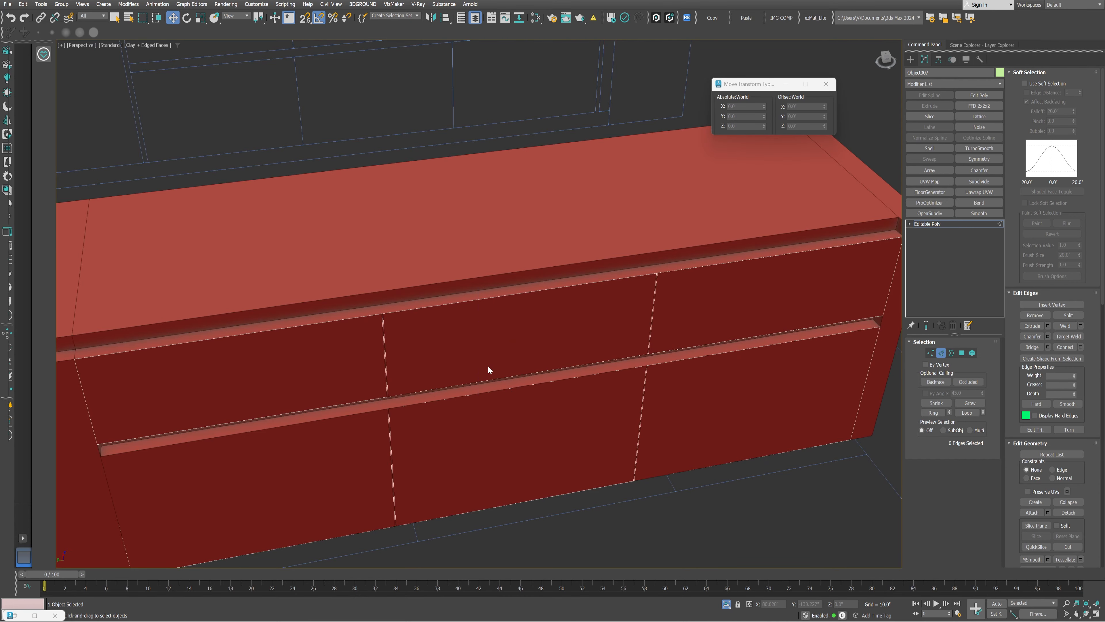
{"action": "scroll", "coordinate": [488, 365], "scroll_direction": "down", "scroll_amount": 6}
{"action": "left_click", "coordinate": [498, 449]}
- Add a Shell modifier to the door panel with an outer amount of 0.7"
{"action": "scroll", "coordinate": [370, 390], "scroll_direction": "up", "scroll_amount": 6}
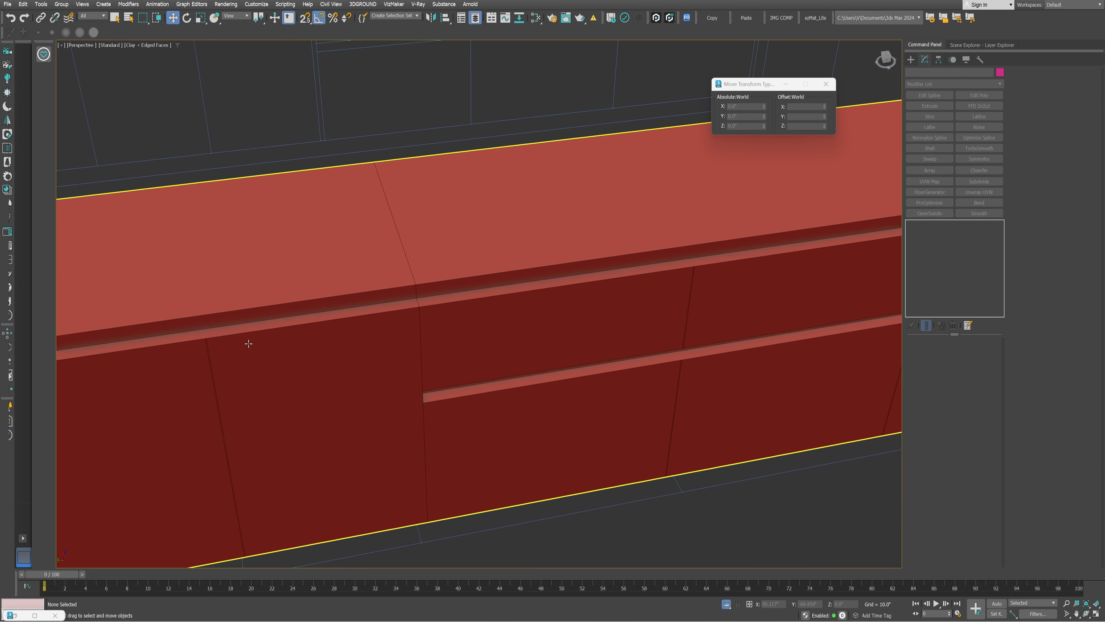
{"action": "left_click", "coordinate": [209, 339]}
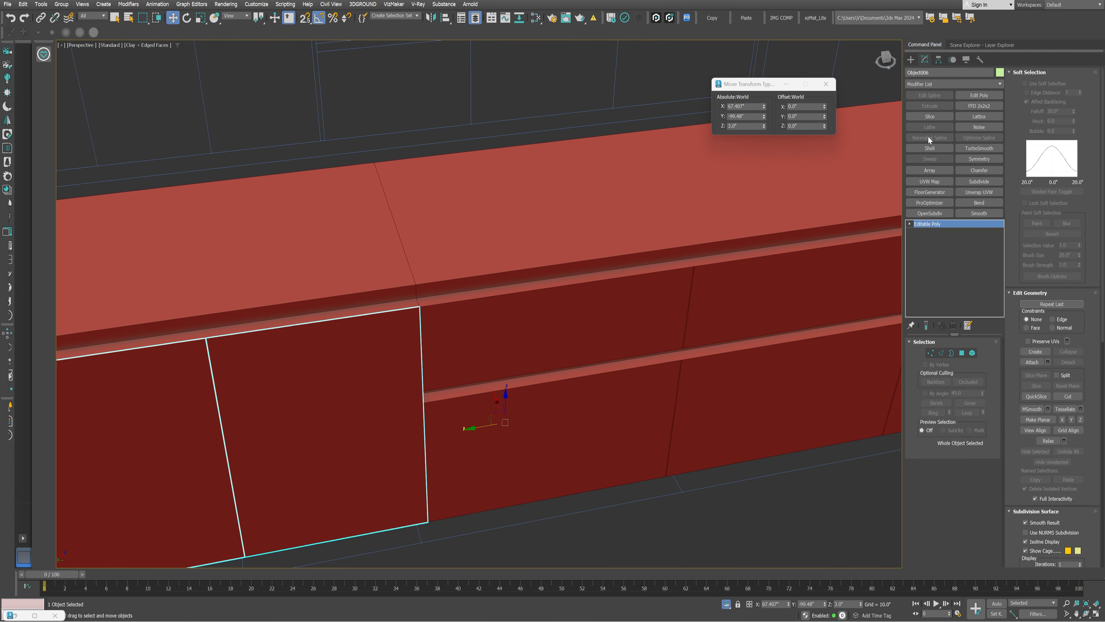
{"action": "left_click", "coordinate": [930, 148]}
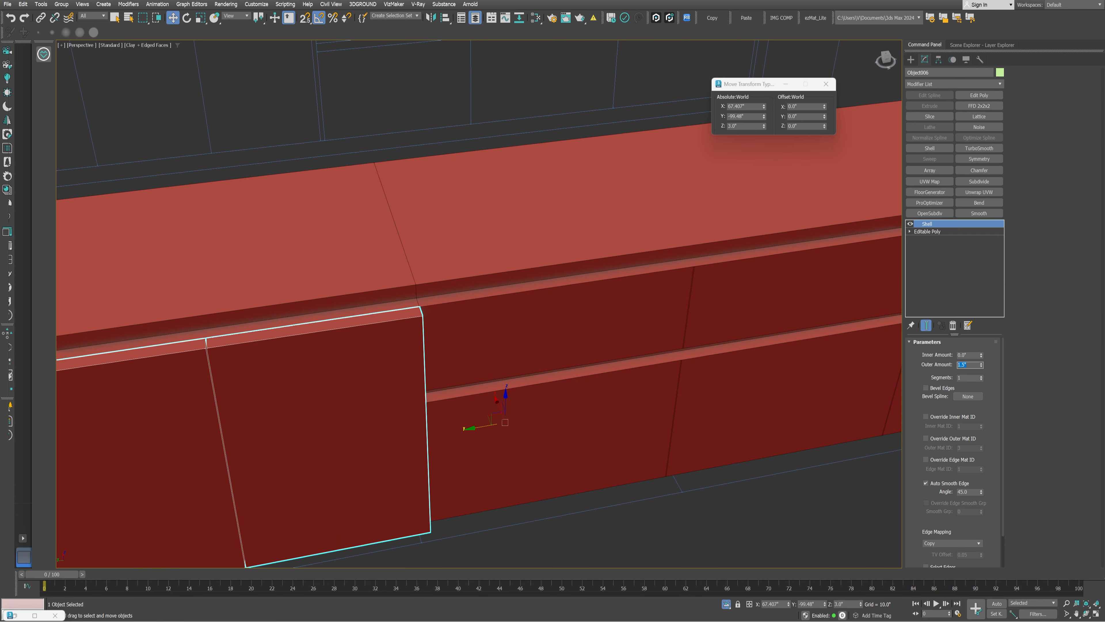
{"action": "type", "text": "0.7"}
{"action": "key", "text": "Return"}
- Give the drawer fronts a Shell modifier with a 0.7" outer amount and deselect them
{"action": "left_click", "coordinate": [867, 375]}
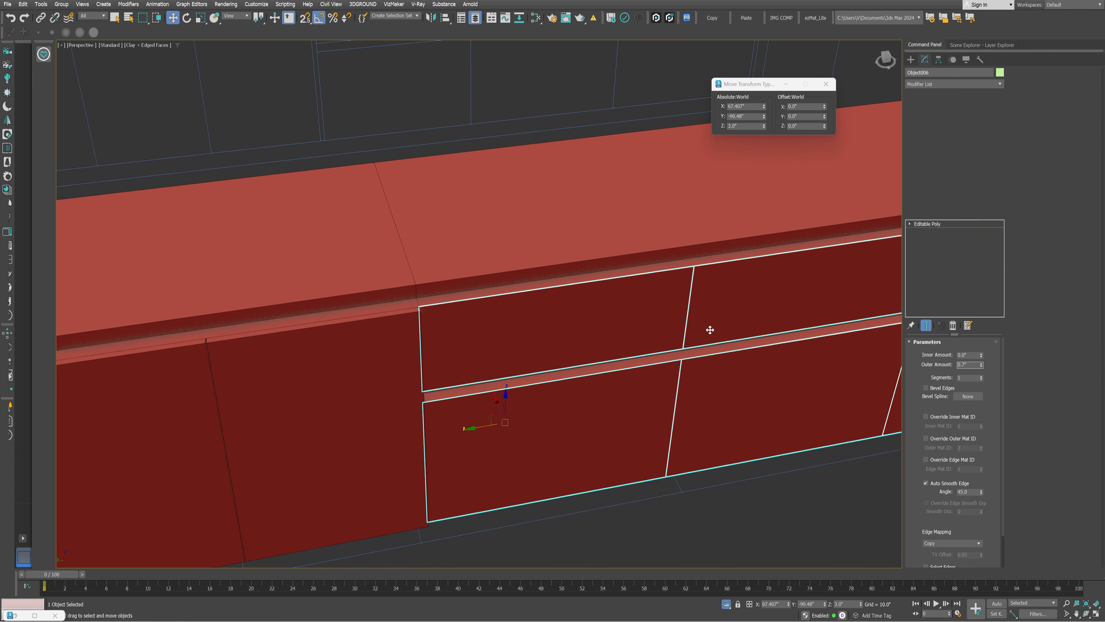
{"action": "left_click", "coordinate": [930, 148]}
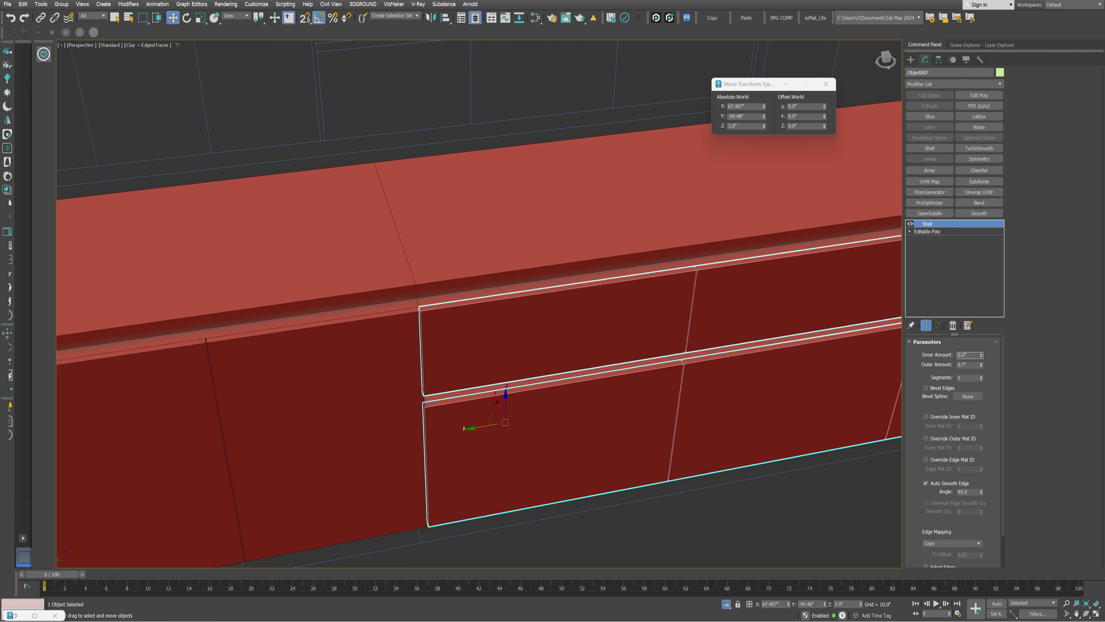
{"action": "scroll", "coordinate": [631, 326], "scroll_direction": "down", "scroll_amount": 10}
{"action": "left_click", "coordinate": [696, 450]}
- Add an Edit Poly modifier to the drawer fronts and select the vertices at the end beside the door panel
{"action": "scroll", "coordinate": [548, 346], "scroll_direction": "up", "scroll_amount": 15}
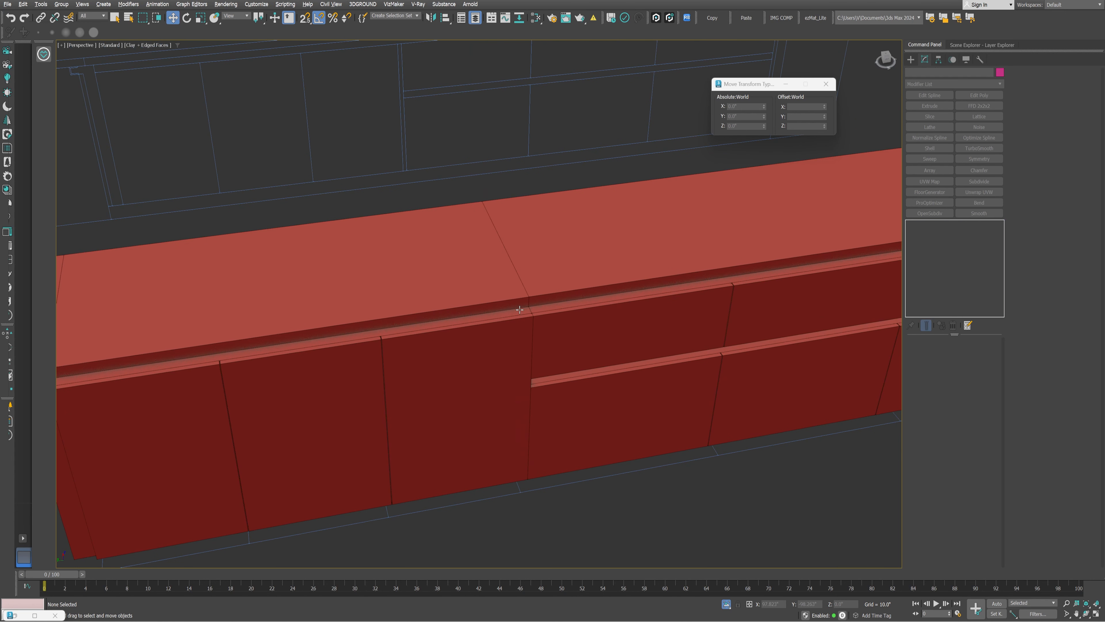
{"action": "scroll", "coordinate": [550, 312], "scroll_direction": "up", "scroll_amount": 2}
{"action": "left_click", "coordinate": [546, 339]}
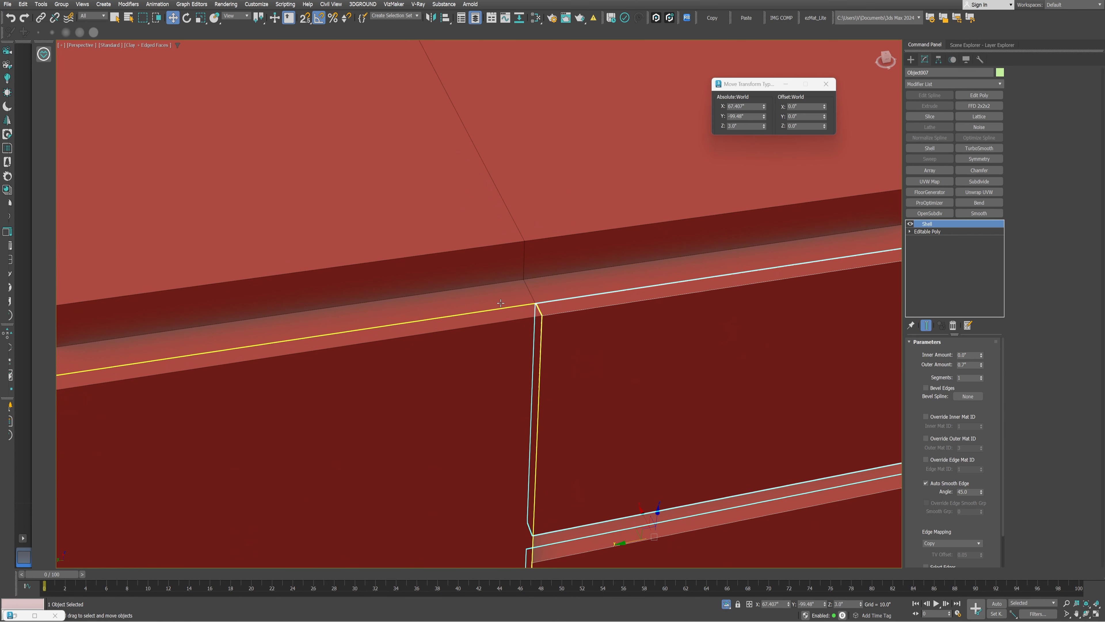
{"action": "key", "text": "t"}
{"action": "key", "text": "z"}
{"action": "scroll", "coordinate": [457, 170], "scroll_direction": "up", "scroll_amount": 8}
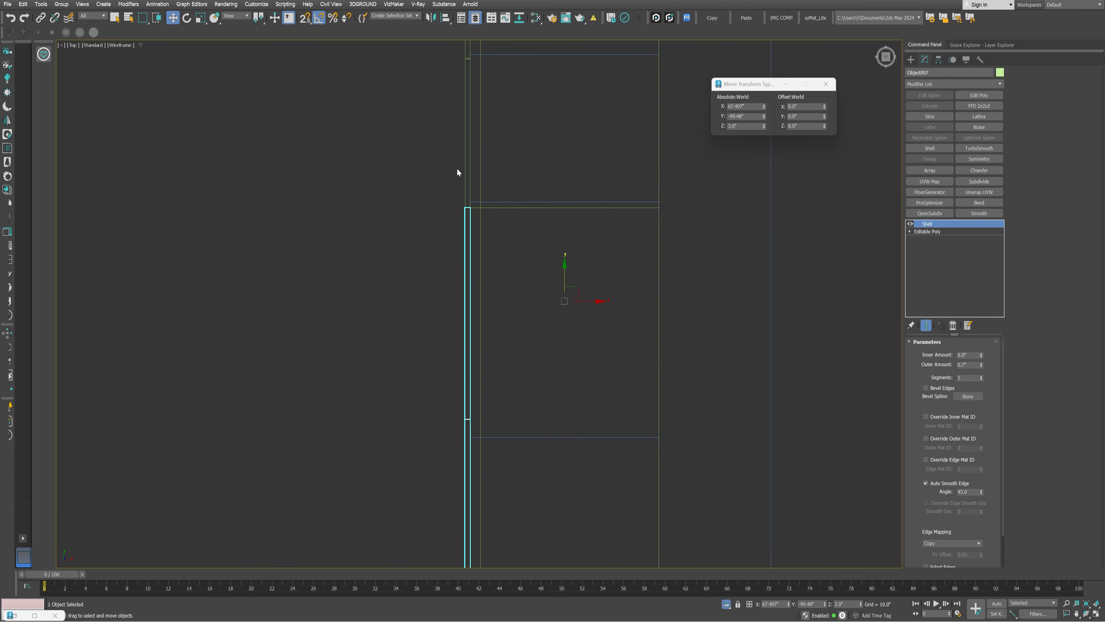
{"action": "scroll", "coordinate": [476, 227], "scroll_direction": "down", "scroll_amount": 4}
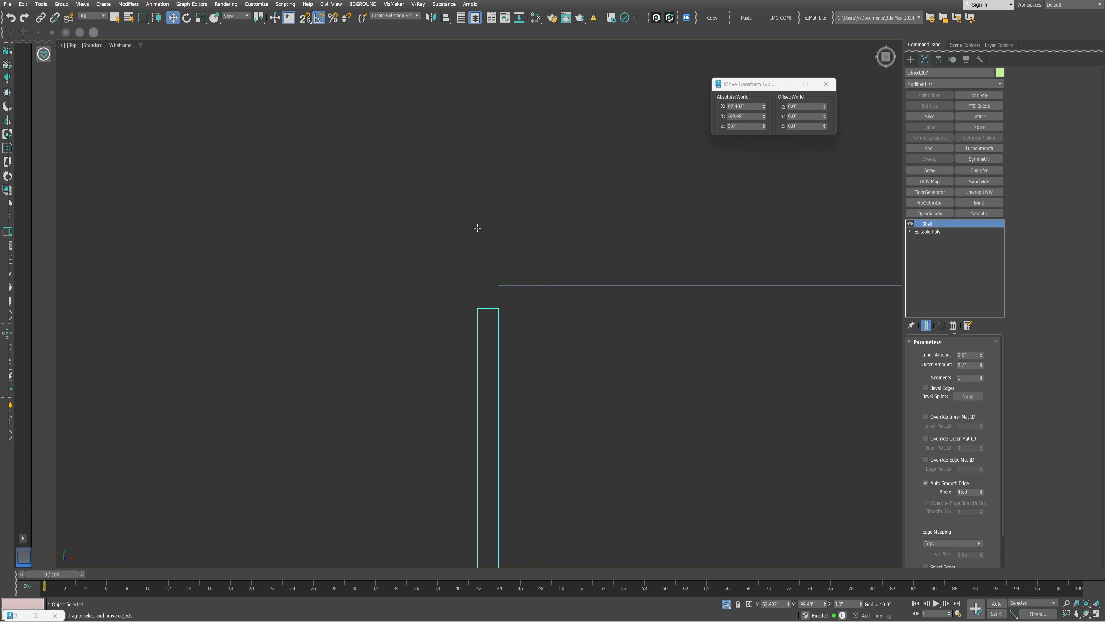
{"action": "left_click", "coordinate": [976, 98]}
{"action": "key", "text": "1"}
{"action": "left_click_drag", "start_coordinate": [457, 257], "coordinate": [563, 301]}
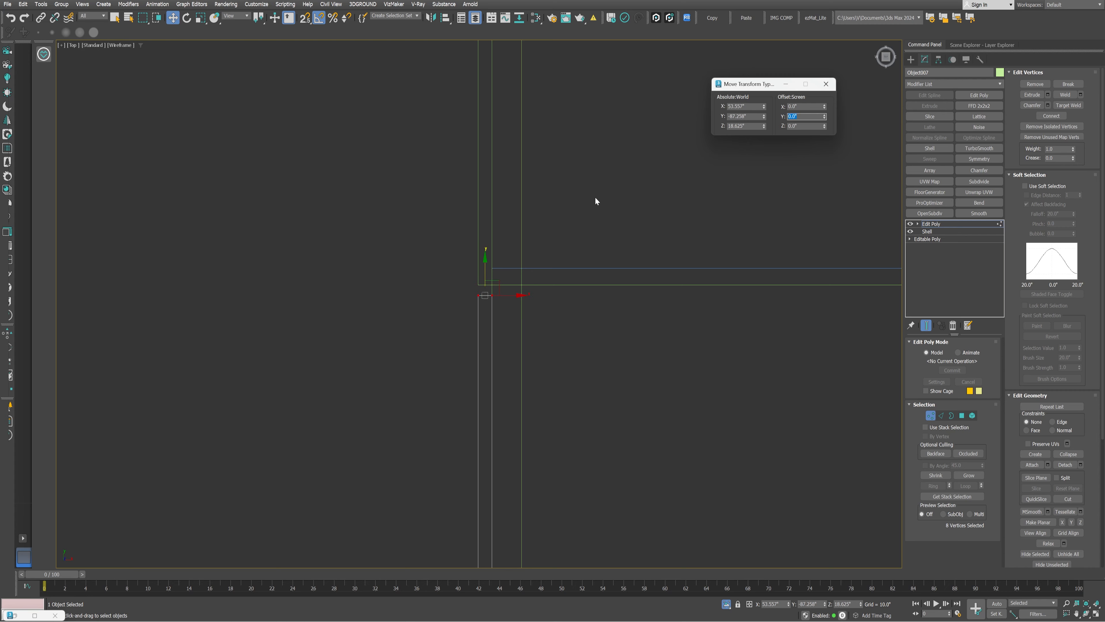
- Undo the oversized offset of the drawer fronts' end vertices and return to editing those vertices
{"action": "left_click", "coordinate": [581, 184]}
{"action": "key", "text": "1"}
{"action": "left_click", "coordinate": [581, 184]}
{"action": "scroll", "coordinate": [463, 277], "scroll_direction": "down", "scroll_amount": 6}
{"action": "scroll", "coordinate": [465, 261], "scroll_direction": "up", "scroll_amount": 3}
{"action": "scroll", "coordinate": [463, 150], "scroll_direction": "up", "scroll_amount": 2}
{"action": "scroll", "coordinate": [461, 154], "scroll_direction": "down", "scroll_amount": 1}
{"action": "middle_click_drag", "start_coordinate": [543, 363], "coordinate": [541, 321]}
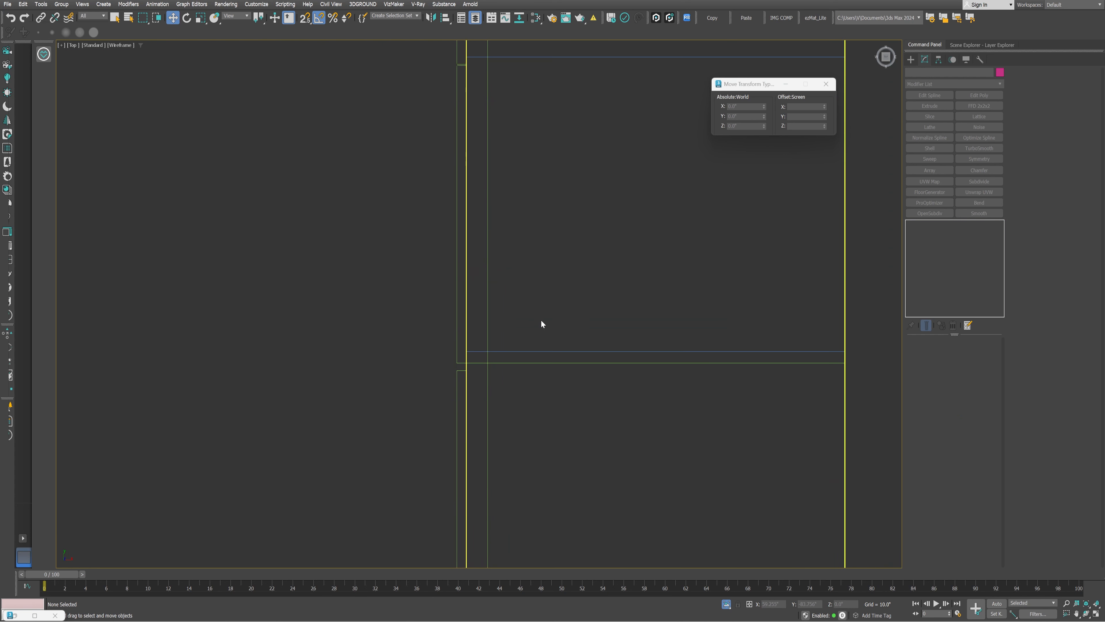
{"action": "key", "text": "ctrl+z"}
{"action": "key", "text": "ctrl+y"}
{"action": "scroll", "coordinate": [474, 351], "scroll_direction": "up", "scroll_amount": 3}
{"action": "key", "text": "1"}
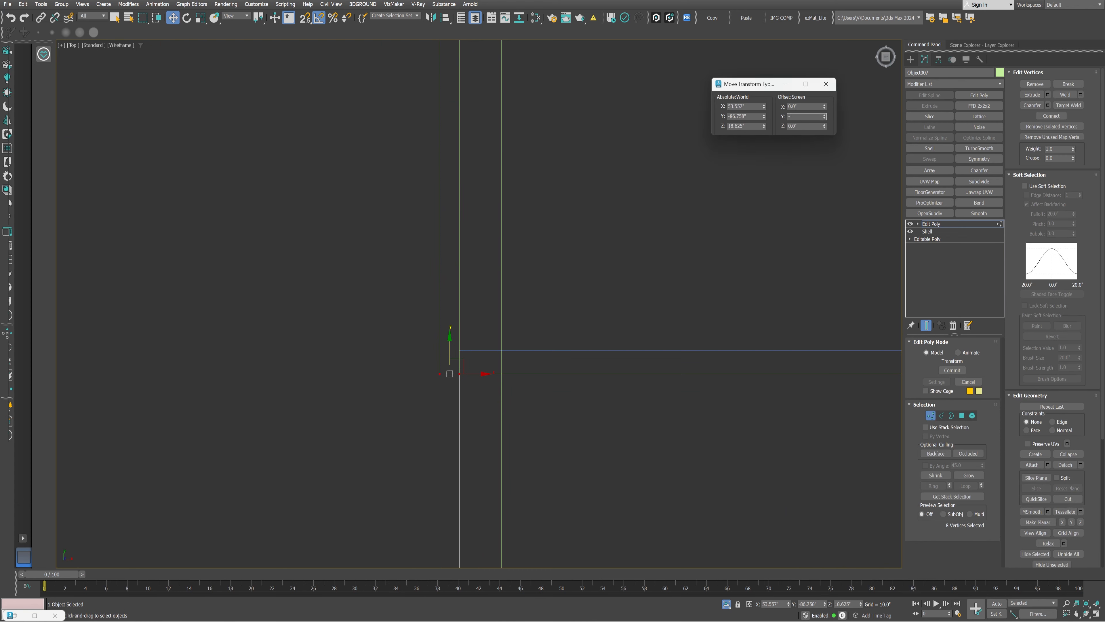
- Offset the drawer fronts' end vertices by -0.05" in Y, away from the door panel
{"action": "type", "text": "-.05"}
{"action": "key", "text": "Return"}
{"action": "scroll", "coordinate": [418, 361], "scroll_direction": "up", "scroll_amount": 3}
{"action": "key", "text": "1"}
{"action": "left_click", "coordinate": [461, 361]}
{"action": "left_click", "coordinate": [415, 360]}
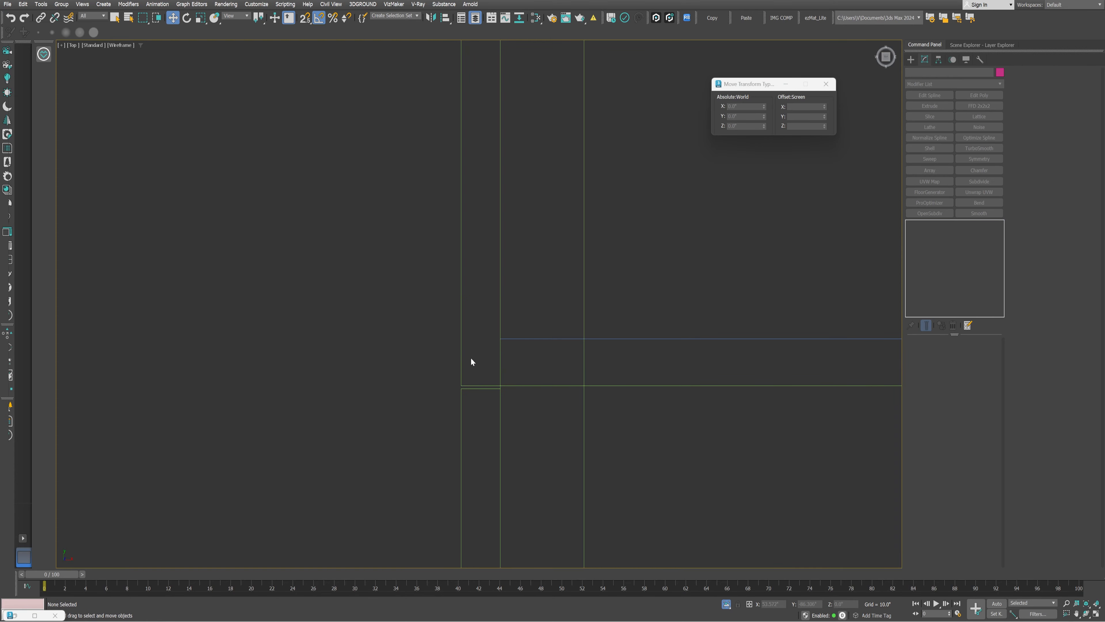
- Add an Edit Poly modifier to the door panel and pull its end vertices slightly back from the drawer fronts
{"action": "left_click", "coordinate": [462, 362]}
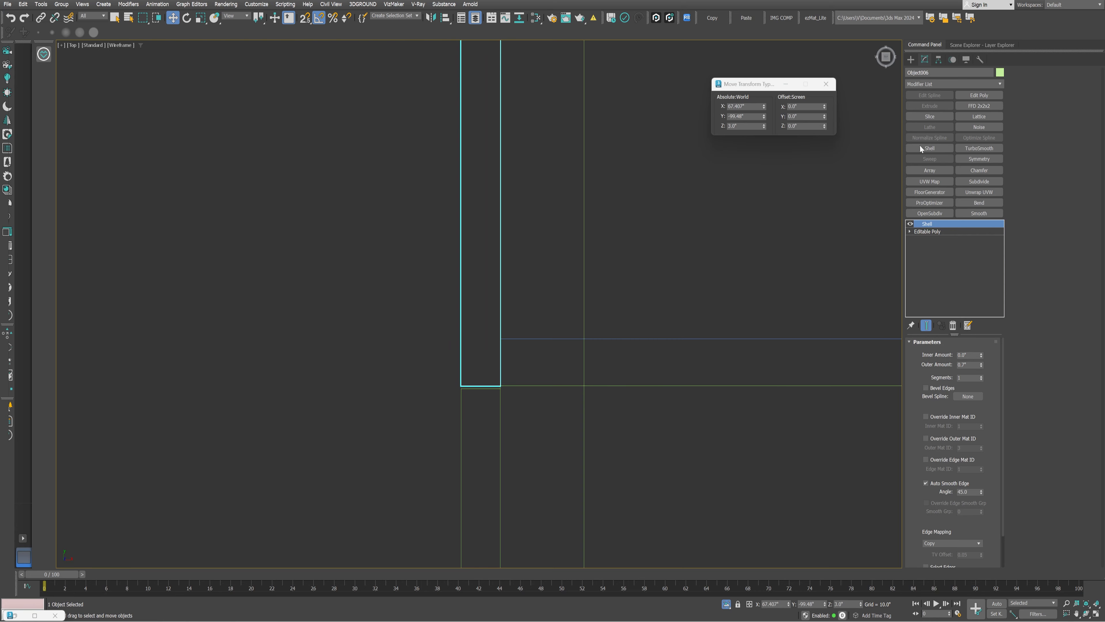
{"action": "left_click", "coordinate": [979, 96]}
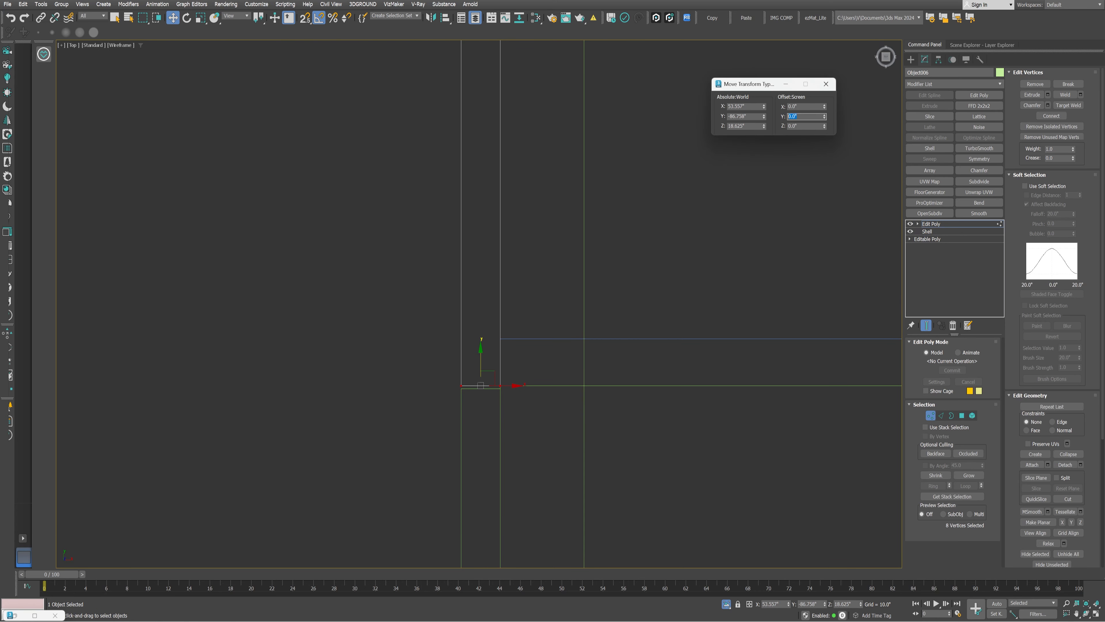
{"action": "left_click", "coordinate": [702, 185]}
{"action": "key", "text": "1"}
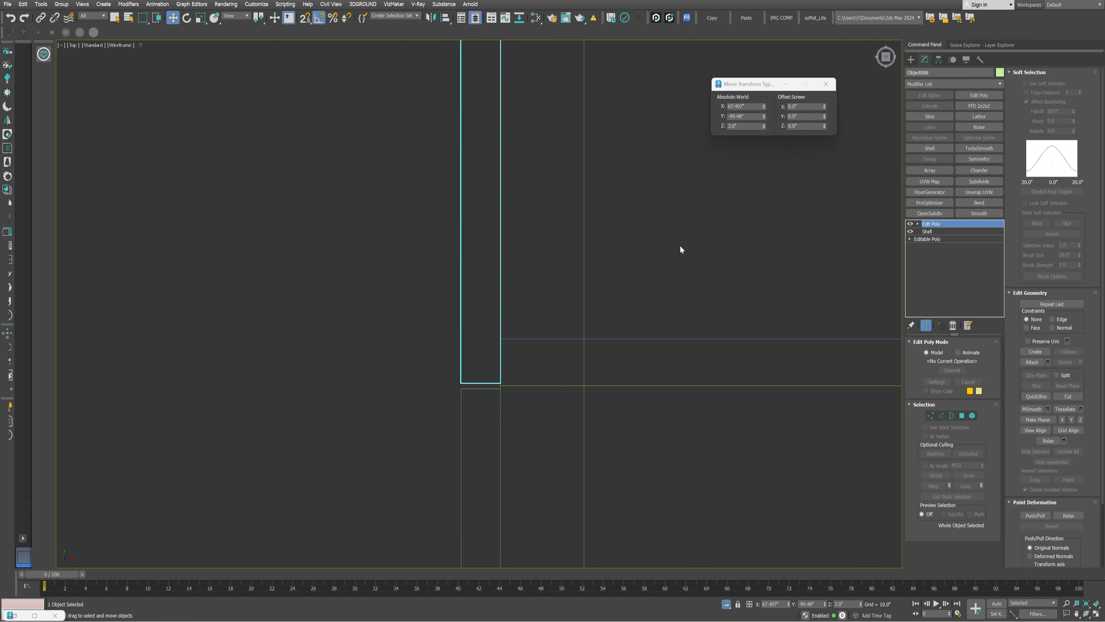
{"action": "left_click", "coordinate": [679, 246]}
- Show the Bottom Unit Box 1, Floor and Handle layers and collapse the default layer's object list
{"action": "key", "text": "p"}
{"action": "scroll", "coordinate": [501, 342], "scroll_direction": "down", "scroll_amount": 5}
{"action": "scroll", "coordinate": [496, 343], "scroll_direction": "down", "scroll_amount": 3}
{"action": "middle_click_drag", "start_coordinate": [609, 442], "coordinate": [693, 404], "text": "alt"}
{"action": "scroll", "coordinate": [517, 270], "scroll_direction": "down", "scroll_amount": 4}
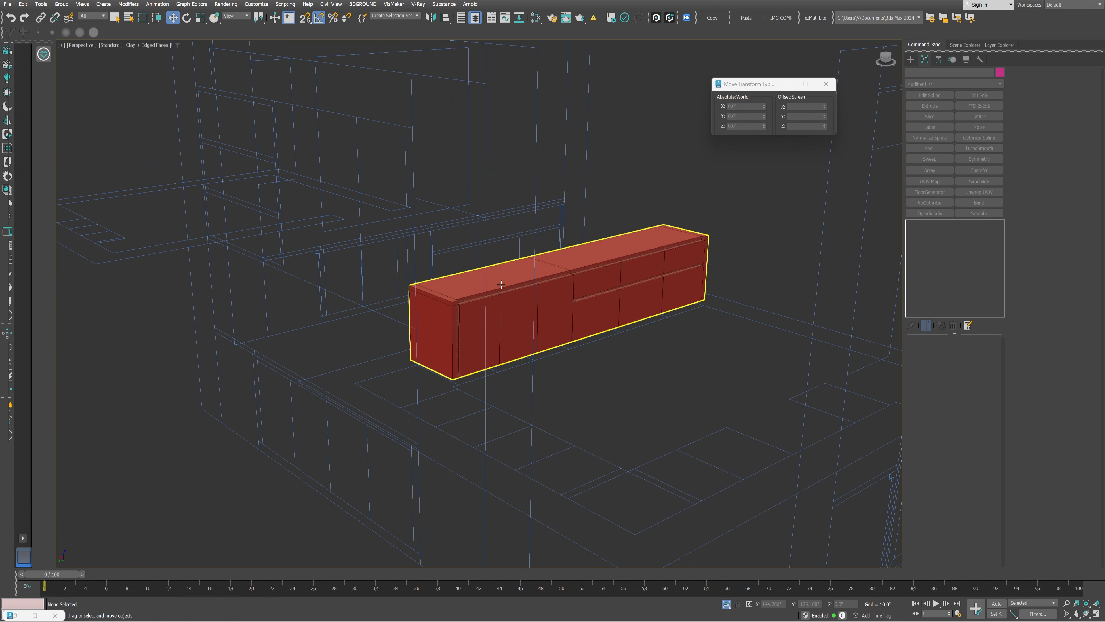
{"action": "left_click", "coordinate": [967, 45]}
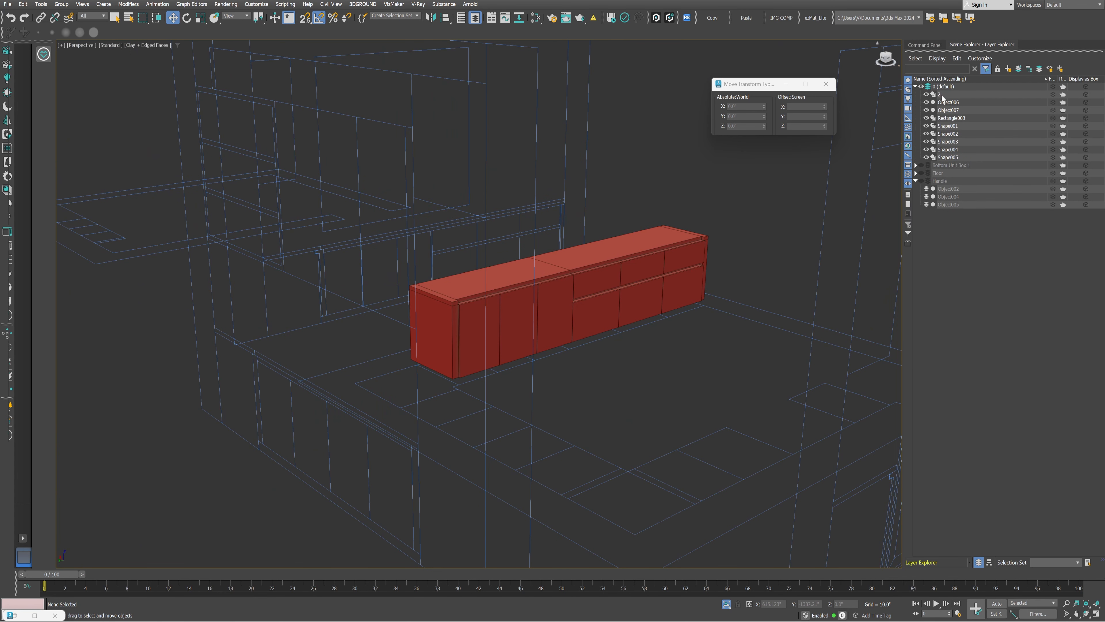
{"action": "left_click", "coordinate": [921, 165]}
{"action": "left_click", "coordinate": [922, 173]}
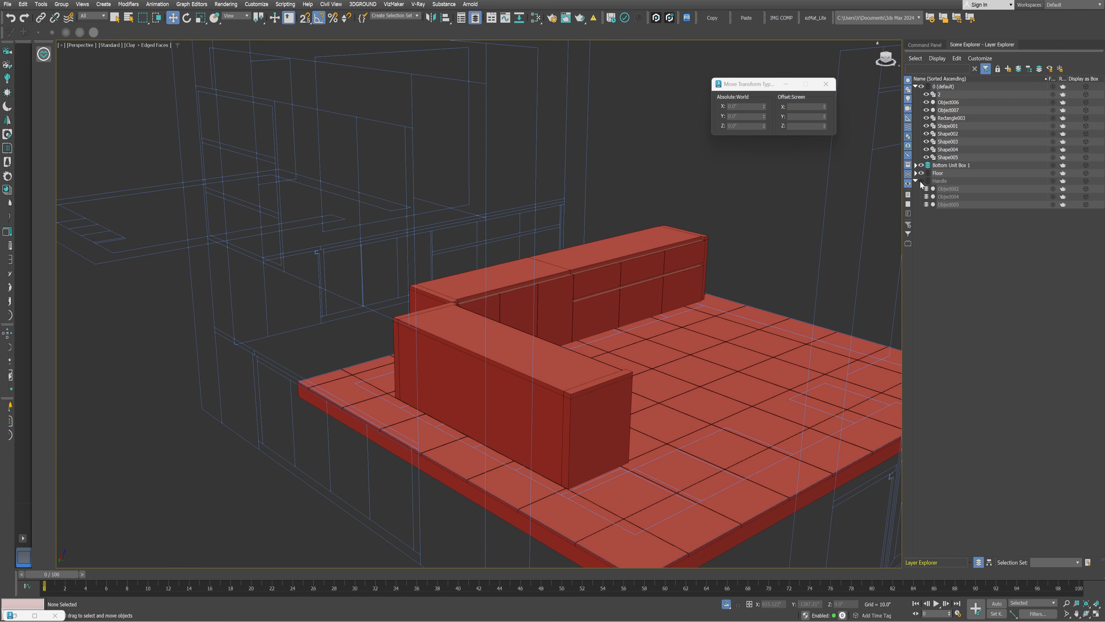
{"action": "left_click", "coordinate": [921, 180]}
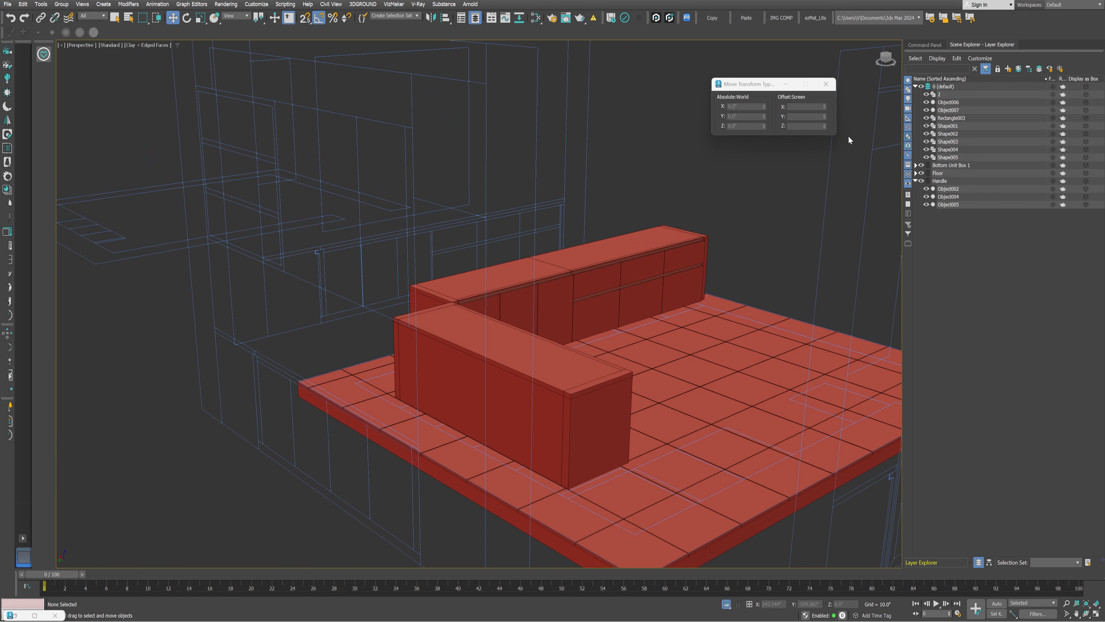
{"action": "left_click", "coordinate": [915, 87]}
- Isolate the two cabinet boxes that meet at the kitchen corner
{"action": "middle_click_drag", "start_coordinate": [661, 210], "coordinate": [575, 287], "text": "alt"}
{"action": "left_click", "coordinate": [575, 287]}
{"action": "left_click", "coordinate": [513, 297], "text": "ctrl"}
{"action": "key", "text": "alt+q"}
{"action": "left_click", "coordinate": [622, 328]}
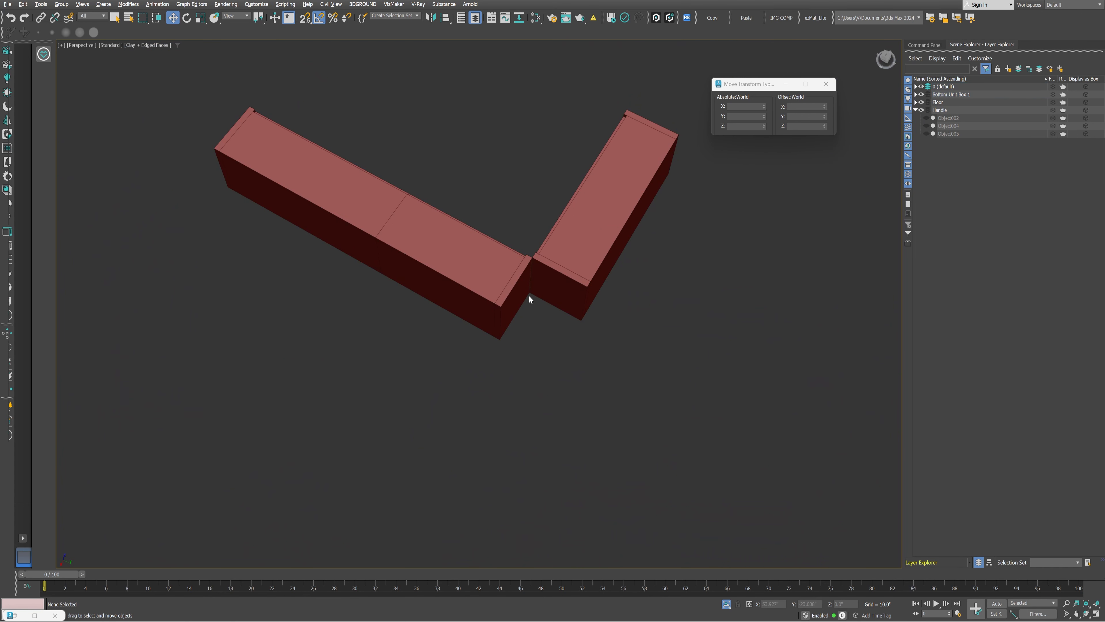
- Extend the longer drawer cabinet's end vertices to snap level with the adjoining cabinet's back corner, filling the kitchen corner
{"action": "scroll", "coordinate": [519, 291], "scroll_direction": "up", "scroll_amount": 6}
{"action": "left_click", "coordinate": [517, 289]}
{"action": "scroll", "coordinate": [526, 287], "scroll_direction": "down", "scroll_amount": 2}
{"action": "middle_click_drag", "start_coordinate": [526, 286], "coordinate": [404, 283]}
{"action": "key", "text": "t"}
{"action": "scroll", "coordinate": [380, 297], "scroll_direction": "down", "scroll_amount": 12}
{"action": "scroll", "coordinate": [398, 290], "scroll_direction": "up", "scroll_amount": 6}
{"action": "key", "text": "1"}
{"action": "left_click_drag", "start_coordinate": [290, 339], "coordinate": [441, 369]}
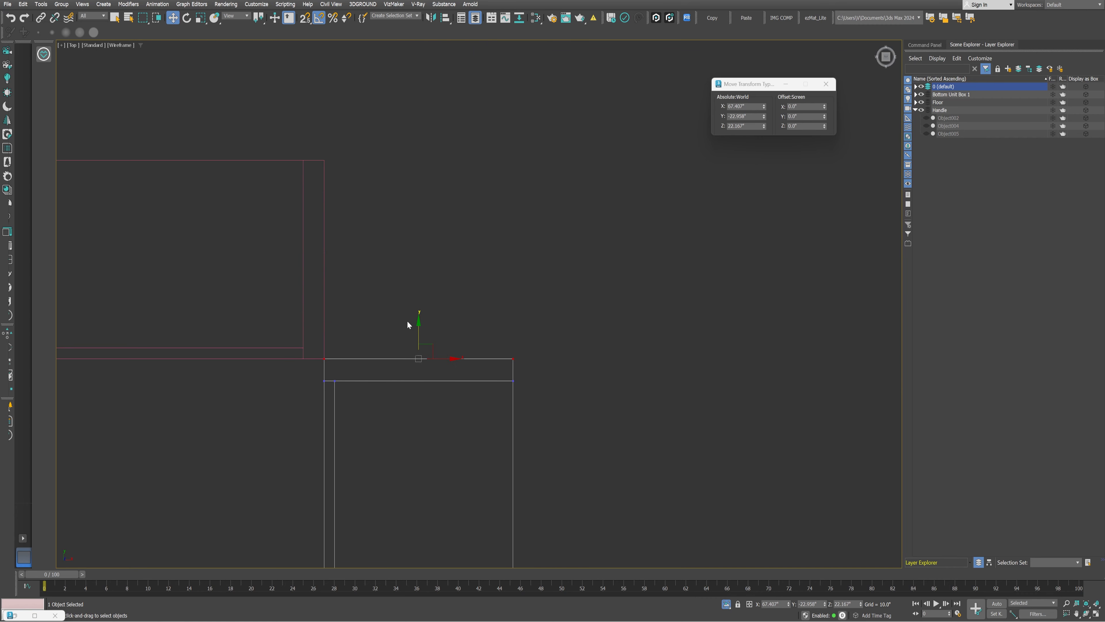
{"action": "left_click_drag", "start_coordinate": [419, 332], "coordinate": [325, 160]}
{"action": "key", "text": "1"}
{"action": "left_click", "coordinate": [615, 343]}
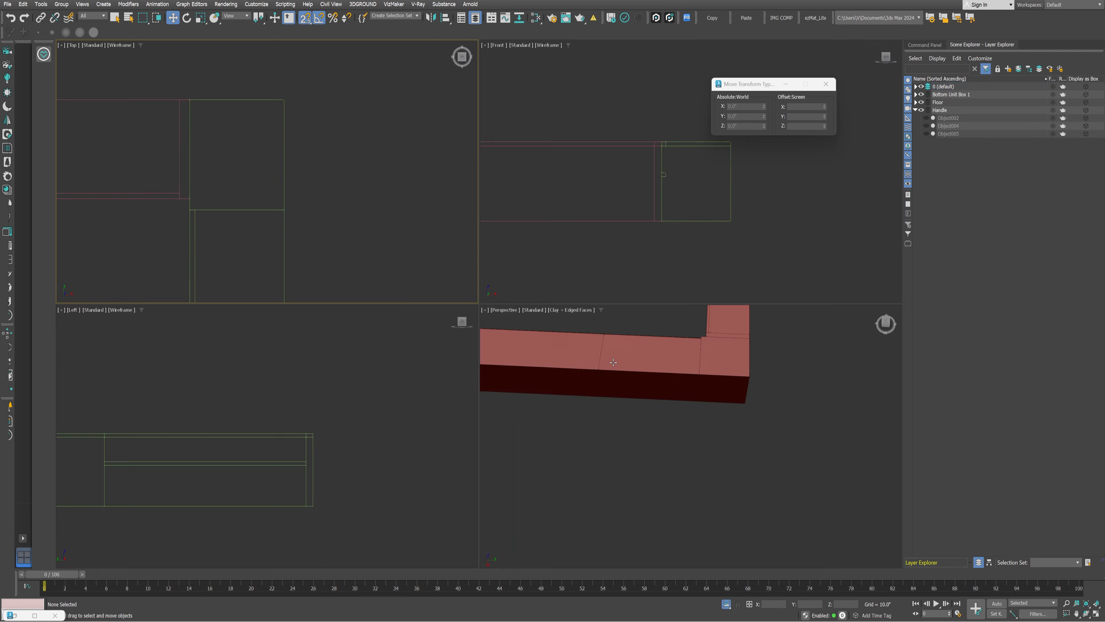
- Bring back the hidden scene objects and show the separate floor plan drawing in the top view
{"action": "key", "text": "p"}
{"action": "scroll", "coordinate": [497, 344], "scroll_direction": "down", "scroll_amount": 8}
{"action": "middle_click_drag", "start_coordinate": [496, 344], "coordinate": [279, 266], "text": "alt"}
{"action": "right_click", "coordinate": [545, 264]}
{"action": "left_click", "coordinate": [564, 230]}
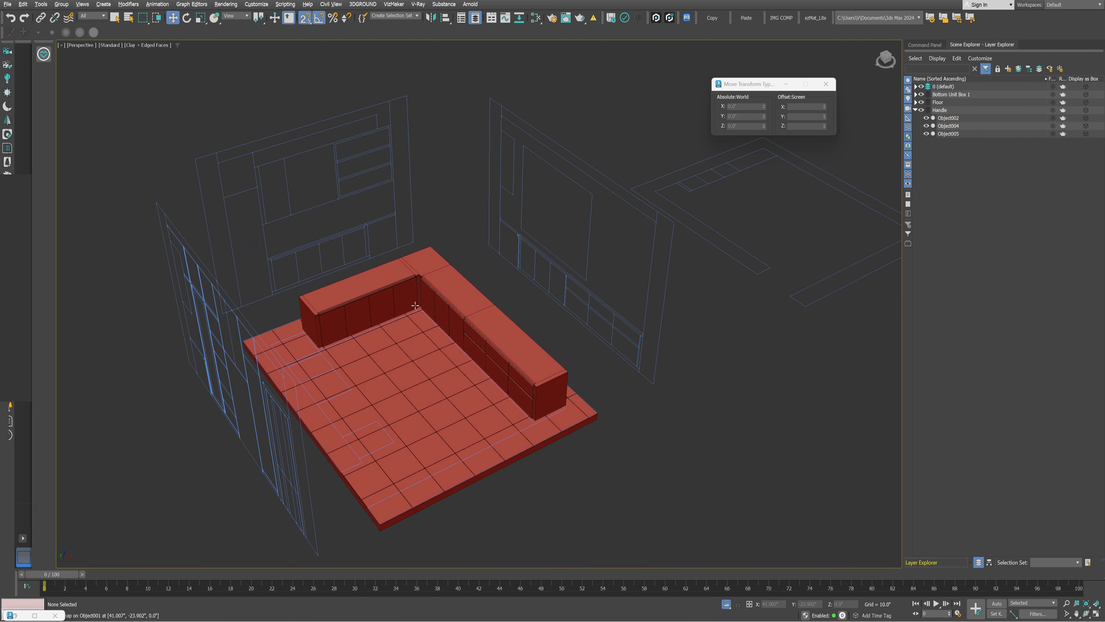
{"action": "key", "text": "alt+w"}
{"action": "middle_click", "coordinate": [225, 243]}
{"action": "key", "text": "alt+w"}
{"action": "scroll", "coordinate": [605, 268], "scroll_direction": "down", "scroll_amount": 8}
{"action": "scroll", "coordinate": [400, 296], "scroll_direction": "up", "scroll_amount": 4}
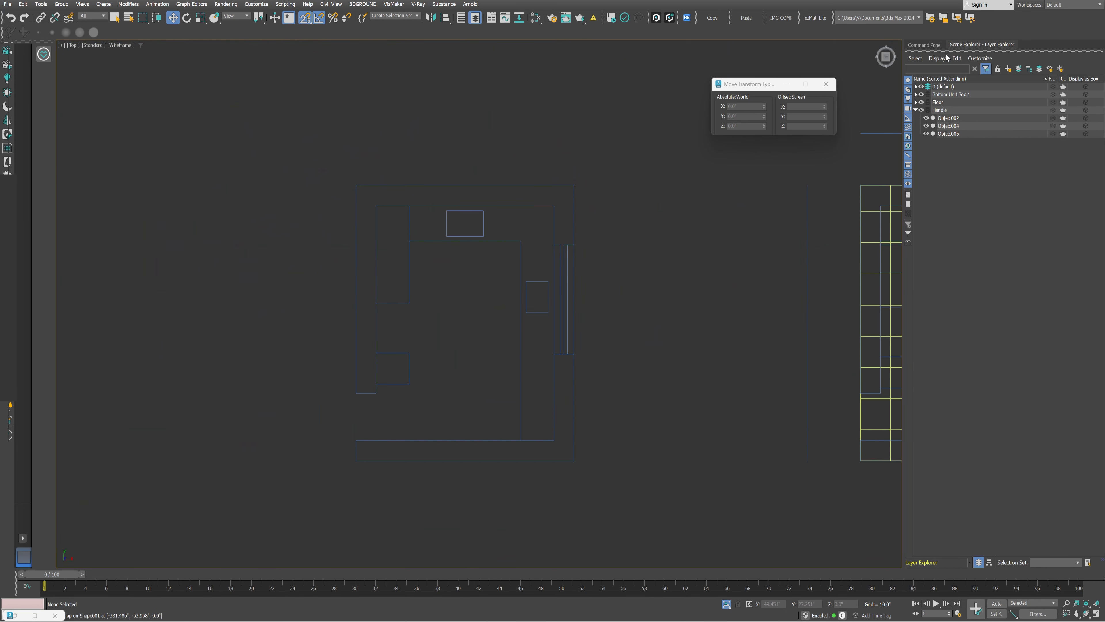
- Trace the L-shaped countertop on the floor plan as a closed six-corner line, snapping to the drawing
{"action": "left_click", "coordinate": [914, 45]}
{"action": "left_click", "coordinate": [911, 59]}
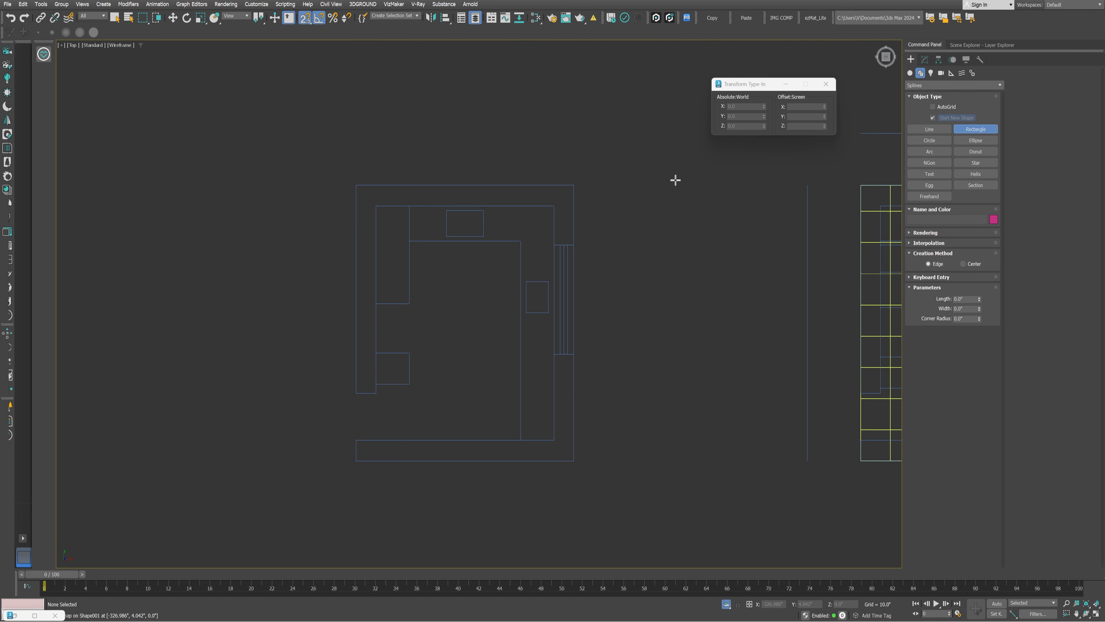
{"action": "left_click", "coordinate": [929, 129]}
{"action": "scroll", "coordinate": [429, 206], "scroll_direction": "up", "scroll_amount": 2}
{"action": "left_click", "coordinate": [400, 254]}
{"action": "left_click", "coordinate": [400, 204]}
{"action": "left_click", "coordinate": [606, 205]}
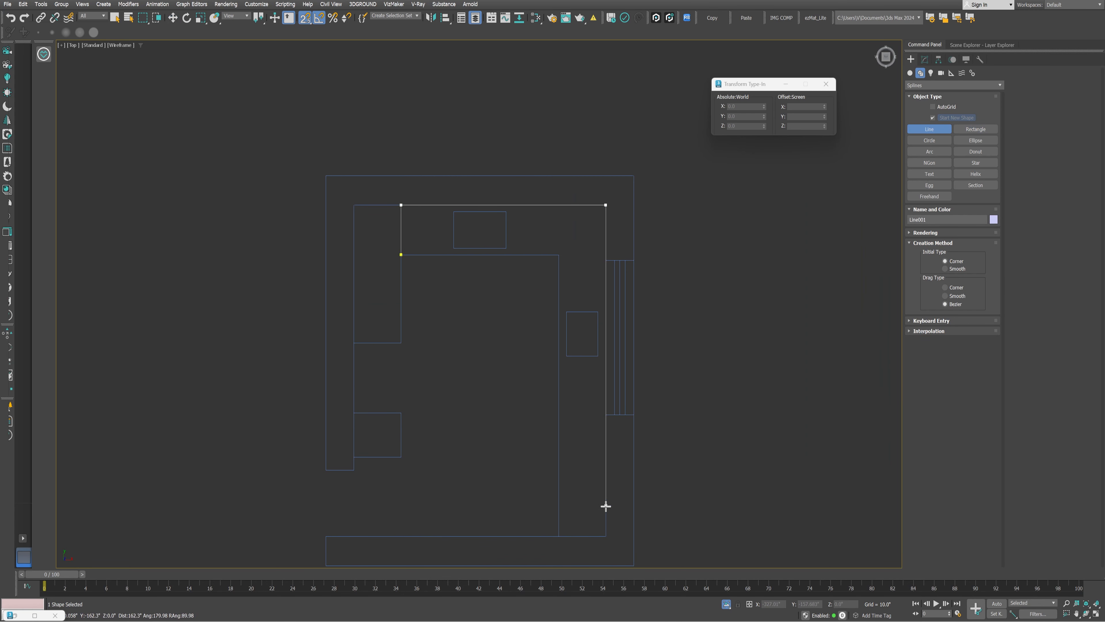
{"action": "left_click", "coordinate": [606, 536]}
{"action": "left_click", "coordinate": [559, 536]}
{"action": "left_click", "coordinate": [558, 255]}
{"action": "left_click", "coordinate": [401, 254]}
{"action": "left_click", "coordinate": [532, 316]}
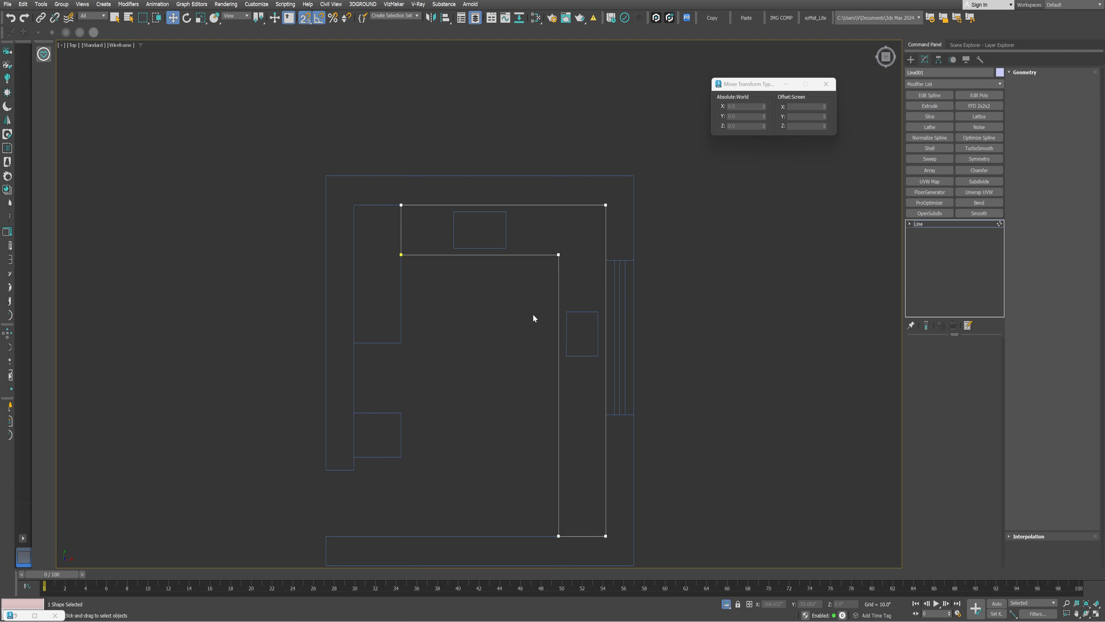
{"action": "right_click", "coordinate": [536, 310]}
{"action": "left_click", "coordinate": [515, 296]}
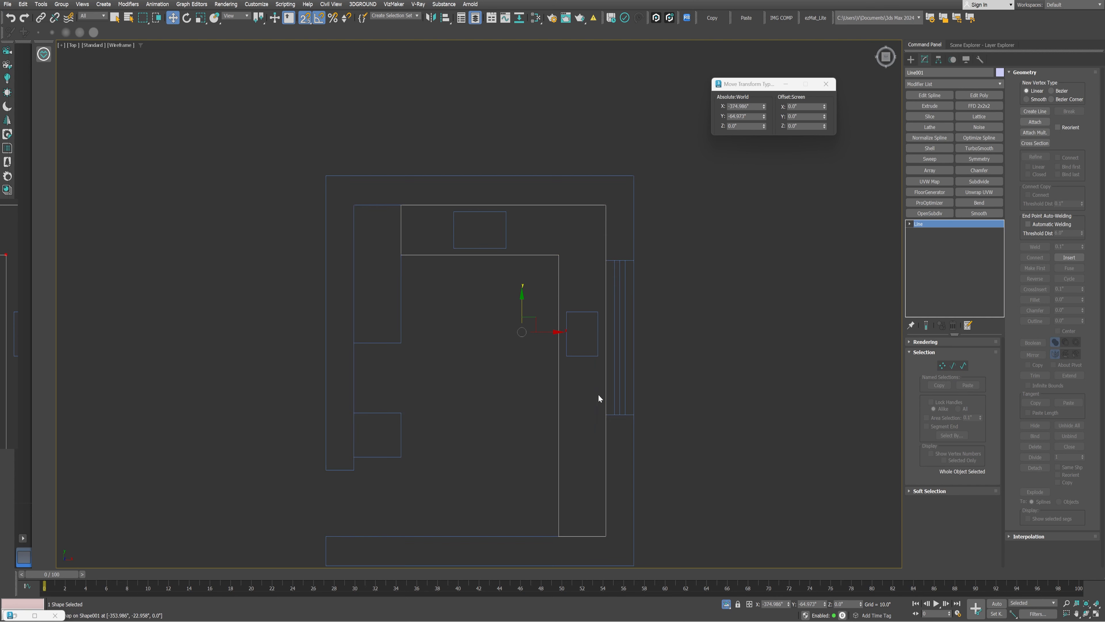
- With Start New Shape off, draw rectangles over the two small outlines on the plan's countertop as part of the line
{"action": "left_click", "coordinate": [911, 60]}
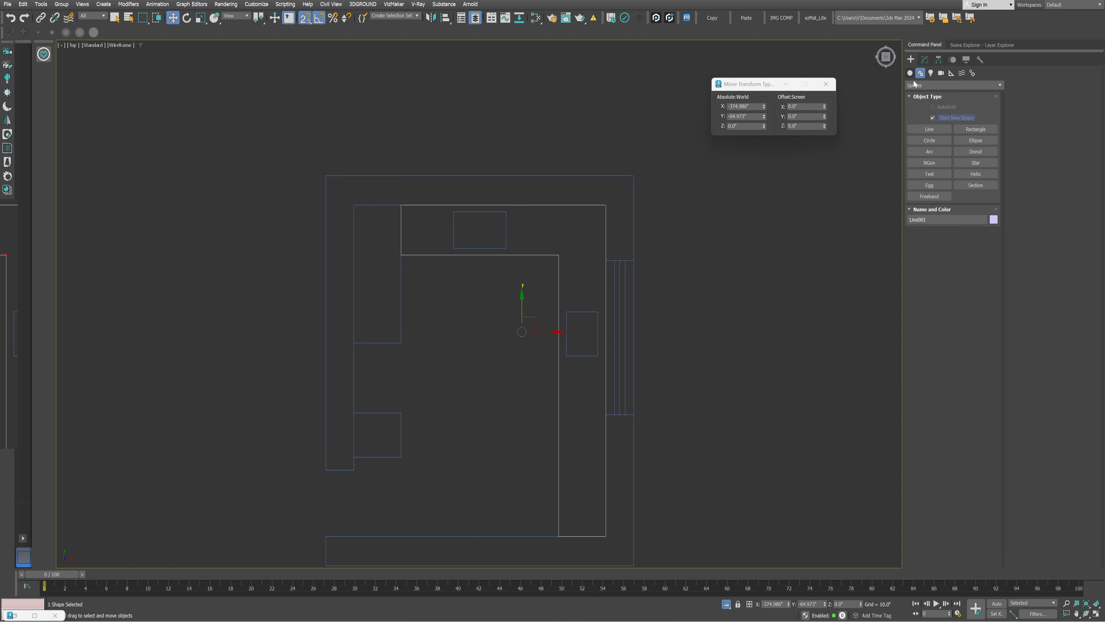
{"action": "left_click", "coordinate": [933, 118]}
{"action": "left_click", "coordinate": [980, 131]}
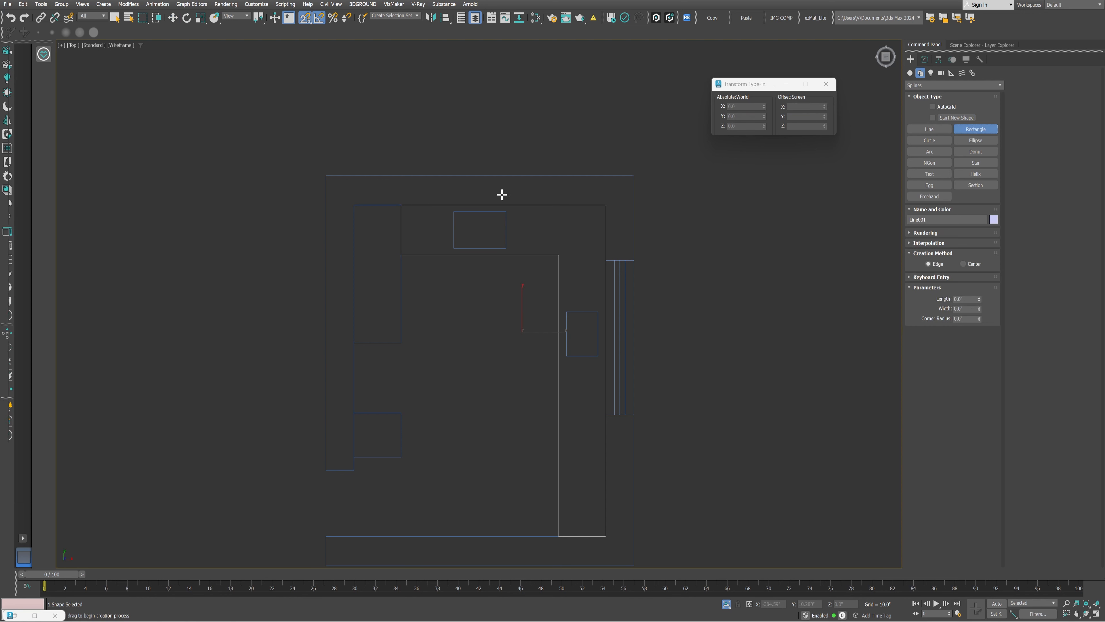
{"action": "left_click_drag", "start_coordinate": [454, 211], "coordinate": [478, 232]}
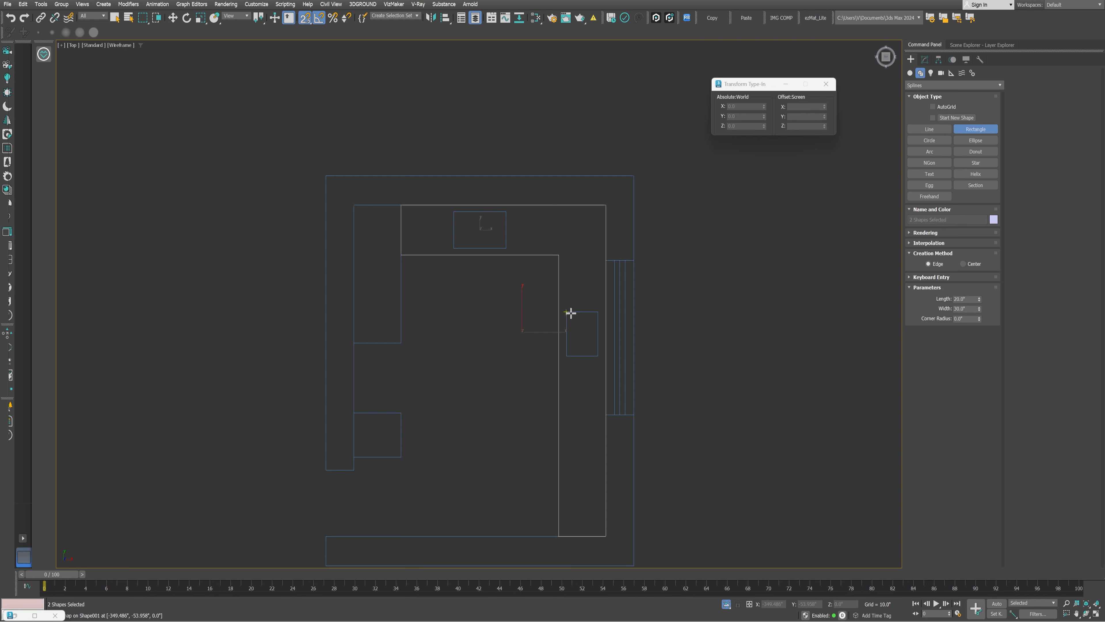
{"action": "right_click", "coordinate": [576, 248]}
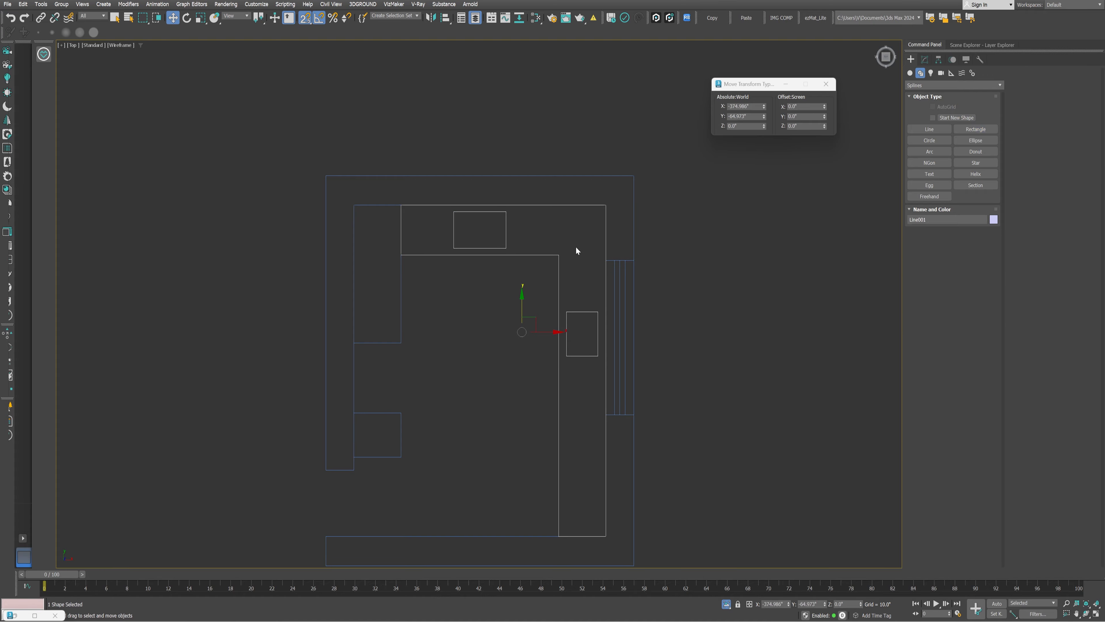
- Delete the two rectangle splines from the combined countertop outline and deselect it
{"action": "key", "text": "1"}
{"action": "key", "text": "ctrl+a"}
{"action": "right_click", "coordinate": [583, 217]}
{"action": "left_click", "coordinate": [566, 165]}
{"action": "key", "text": "1"}
{"action": "key", "text": "1"}
{"action": "key", "text": "1"}
{"action": "key", "text": "1"}
{"action": "key", "text": "3"}
{"action": "left_click", "coordinate": [506, 231]}
{"action": "key", "text": "Delete"}
{"action": "left_click", "coordinate": [575, 312]}
{"action": "key", "text": "Delete"}
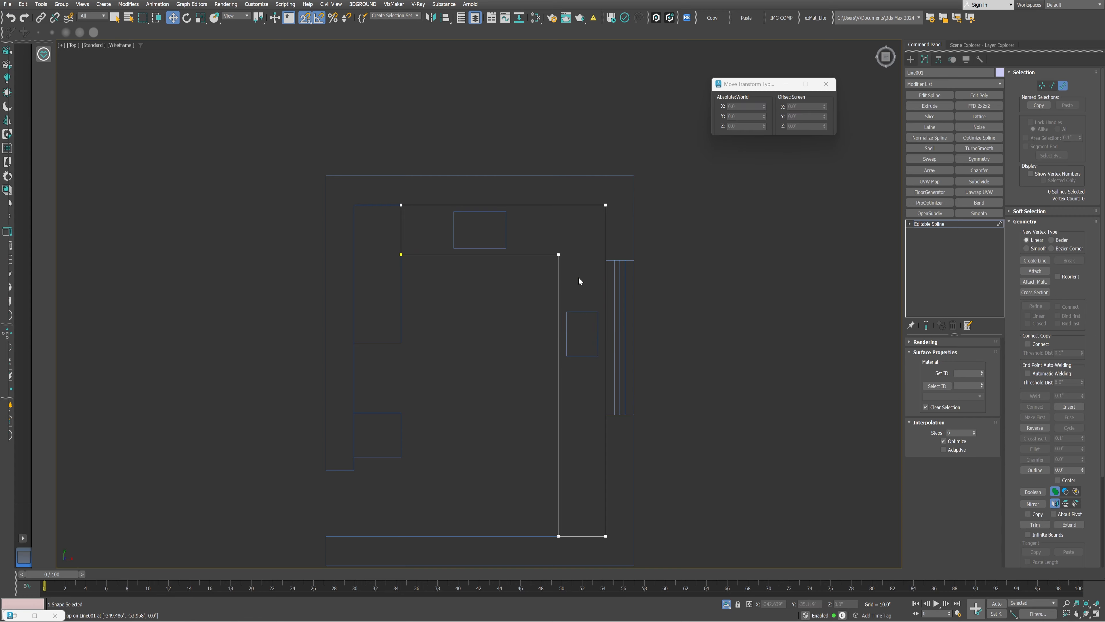
{"action": "key", "text": "3"}
{"action": "left_click", "coordinate": [727, 275]}
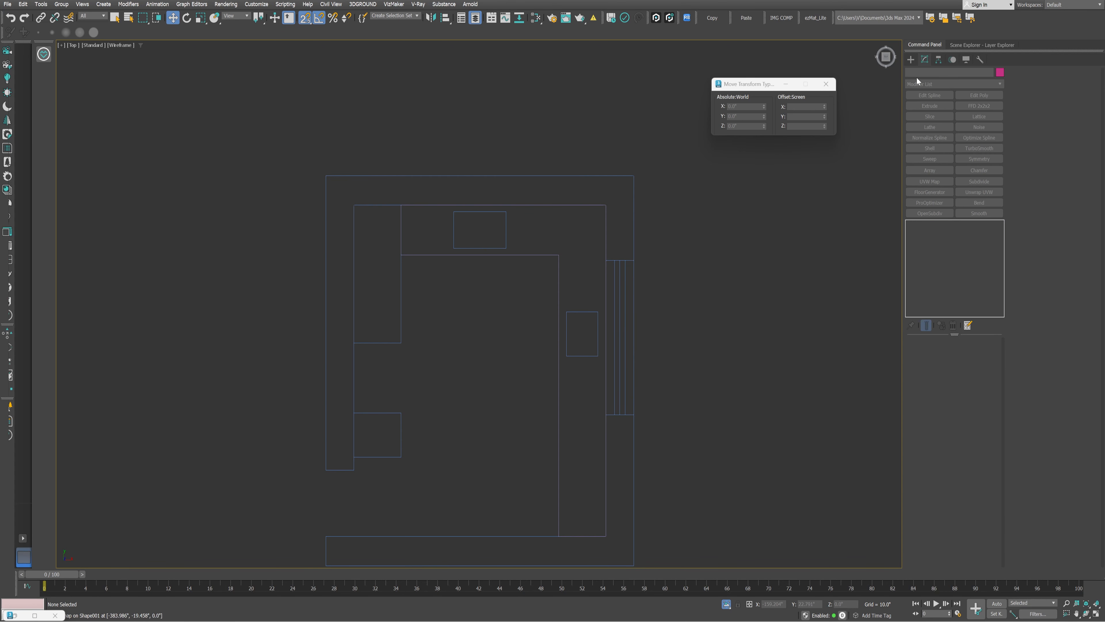
- Draw two rectangles as separate shapes over the small outlines on the plan's countertop, with Start New Shape on
{"action": "left_click", "coordinate": [911, 59]}
{"action": "left_click", "coordinate": [975, 129]}
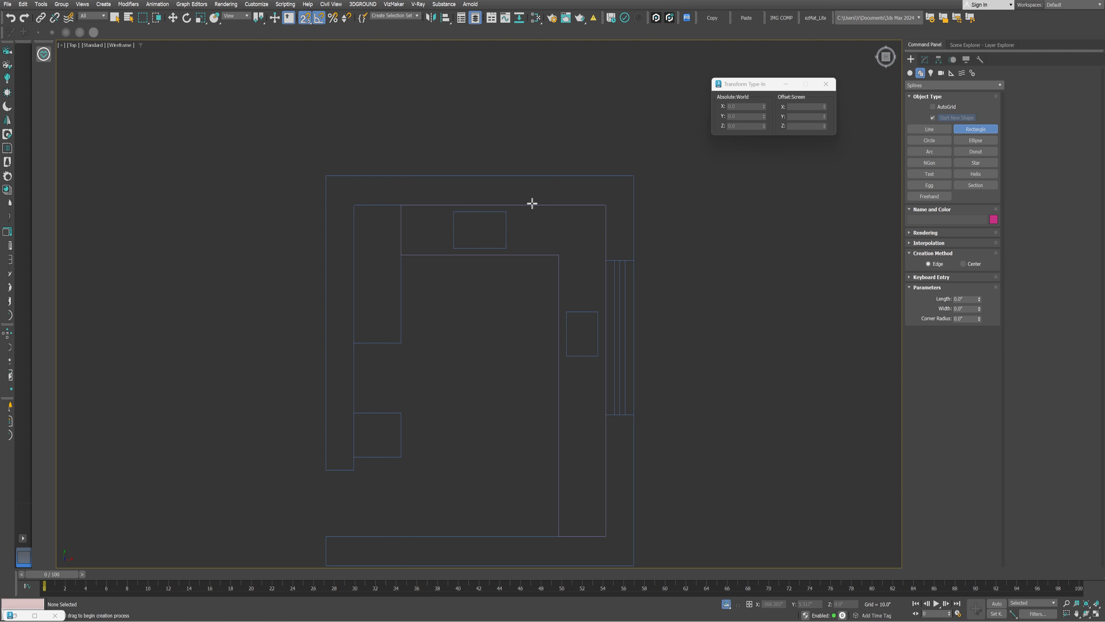
{"action": "left_click_drag", "start_coordinate": [453, 212], "coordinate": [506, 248]}
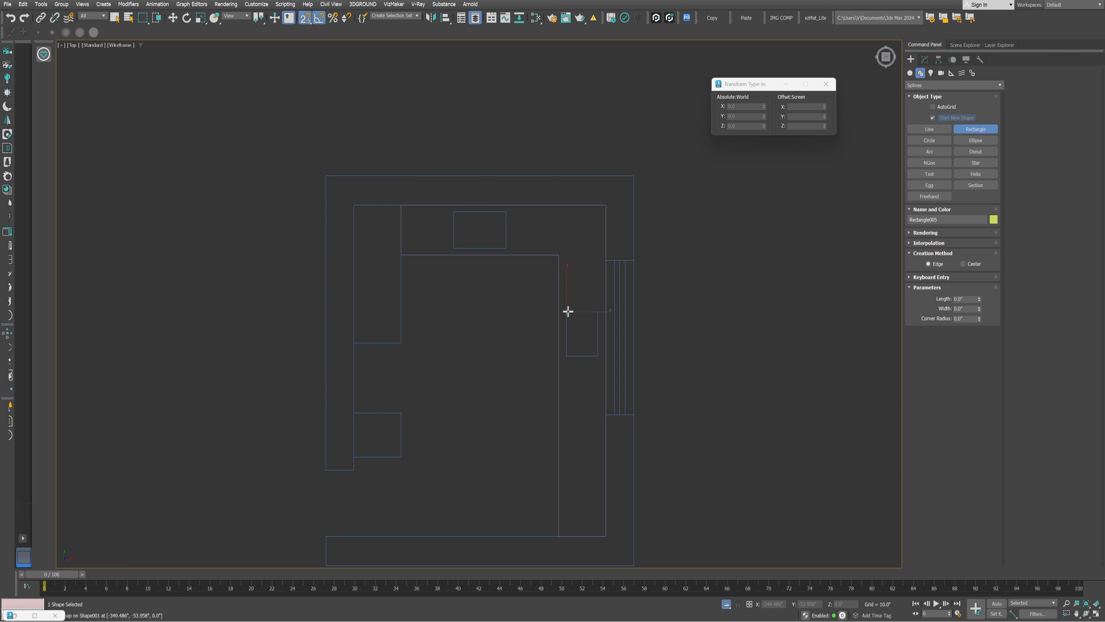
{"action": "key", "text": "w"}
{"action": "right_click", "coordinate": [782, 281]}
- Isolate the L-shaped countertop outline together with its two rectangles and clear the selection
{"action": "left_click", "coordinate": [317, 167]}
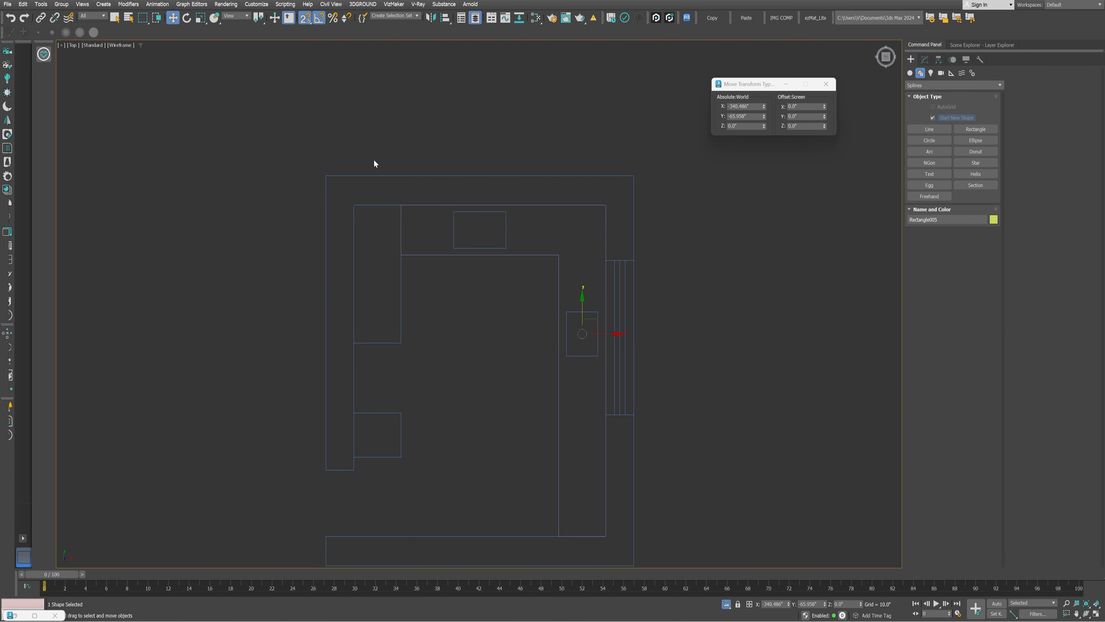
{"action": "left_click_drag", "start_coordinate": [677, 519], "coordinate": [697, 566]}
{"action": "key", "text": "alt+q"}
{"action": "left_click", "coordinate": [508, 249]}
{"action": "scroll", "coordinate": [509, 250], "scroll_direction": "down", "scroll_amount": 5}
{"action": "left_click", "coordinate": [508, 249]}
{"action": "left_click", "coordinate": [653, 277]}
- Attach the two small rectangles to the L-shaped countertop outline and select all of its vertices in the Front view
{"action": "left_click", "coordinate": [558, 263]}
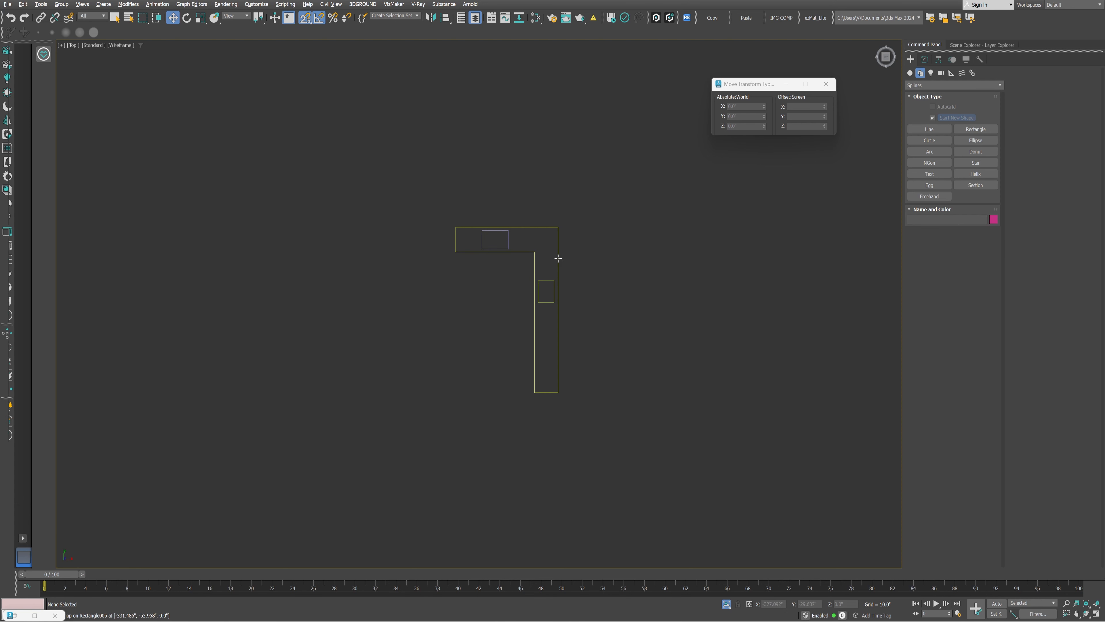
{"action": "left_click", "coordinate": [921, 61]}
{"action": "left_click", "coordinate": [1032, 122]}
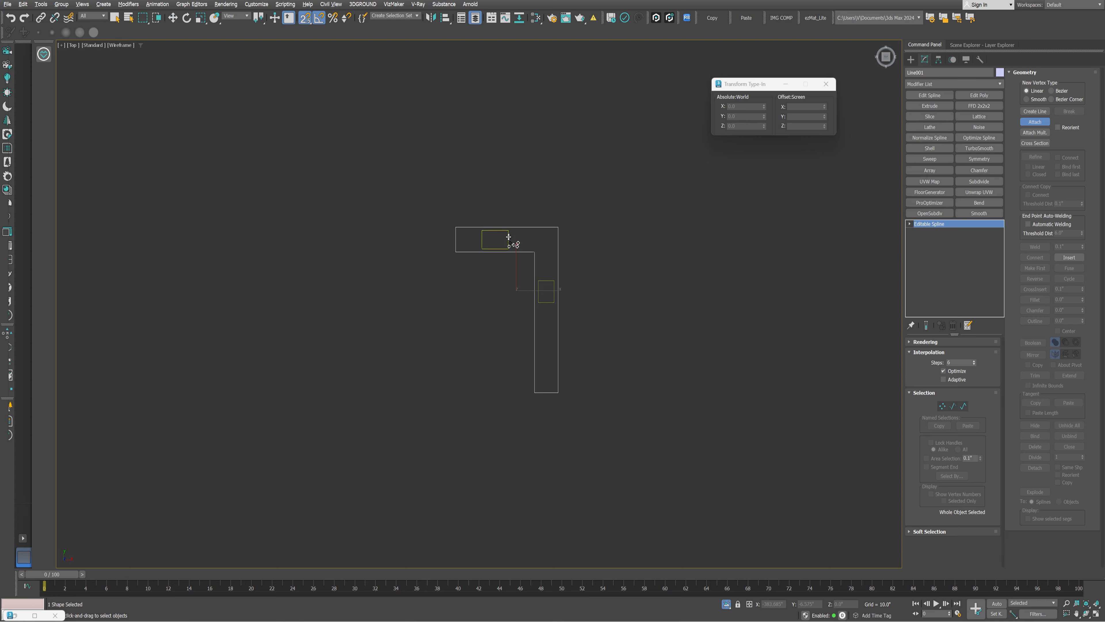
{"action": "key", "text": "alt+w"}
{"action": "right_click", "coordinate": [663, 216]}
{"action": "key", "text": "alt+w"}
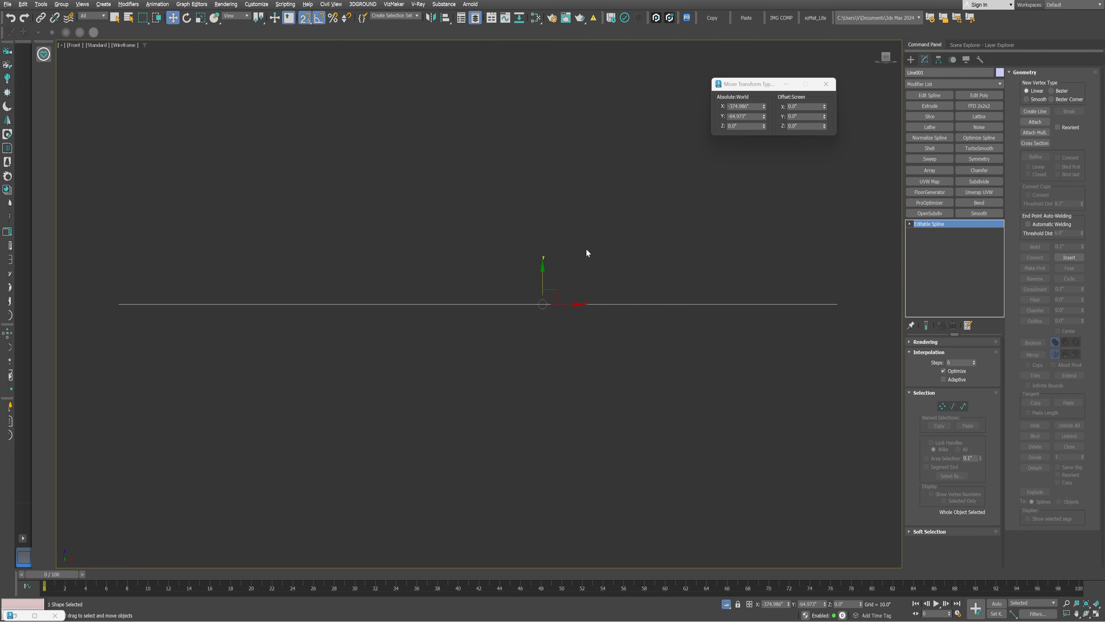
{"action": "key", "text": "1"}
{"action": "key", "text": "ctrl+a"}
{"action": "key", "text": "ctrl+i"}
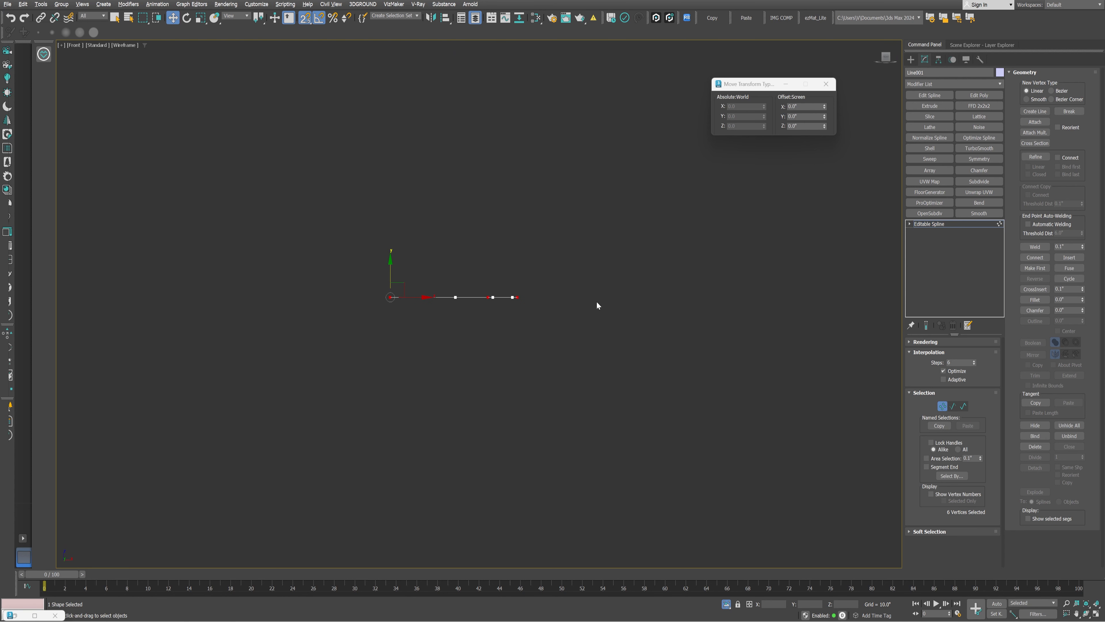
{"action": "right_click", "coordinate": [609, 301]}
{"action": "left_click", "coordinate": [594, 249]}
- Leave vertex editing and extrude the combined countertop outline 1.5" in the Perspective view
{"action": "key", "text": "alt+w"}
{"action": "key", "text": "alt+w"}
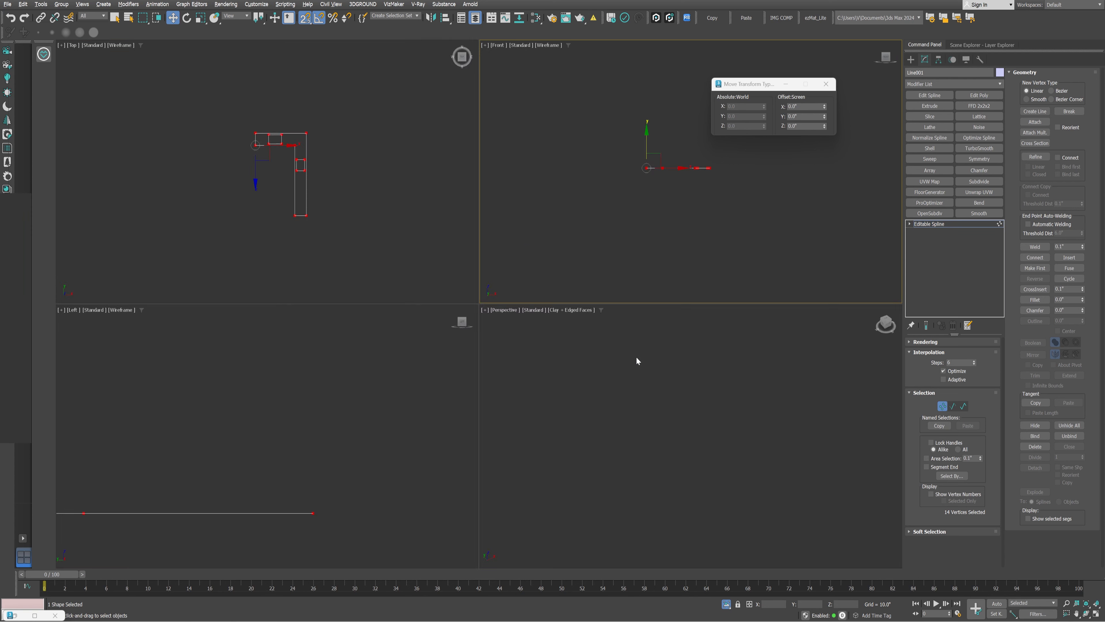
{"action": "key", "text": "z"}
{"action": "scroll", "coordinate": [547, 331], "scroll_direction": "down", "scroll_amount": 5}
{"action": "left_click", "coordinate": [931, 224]}
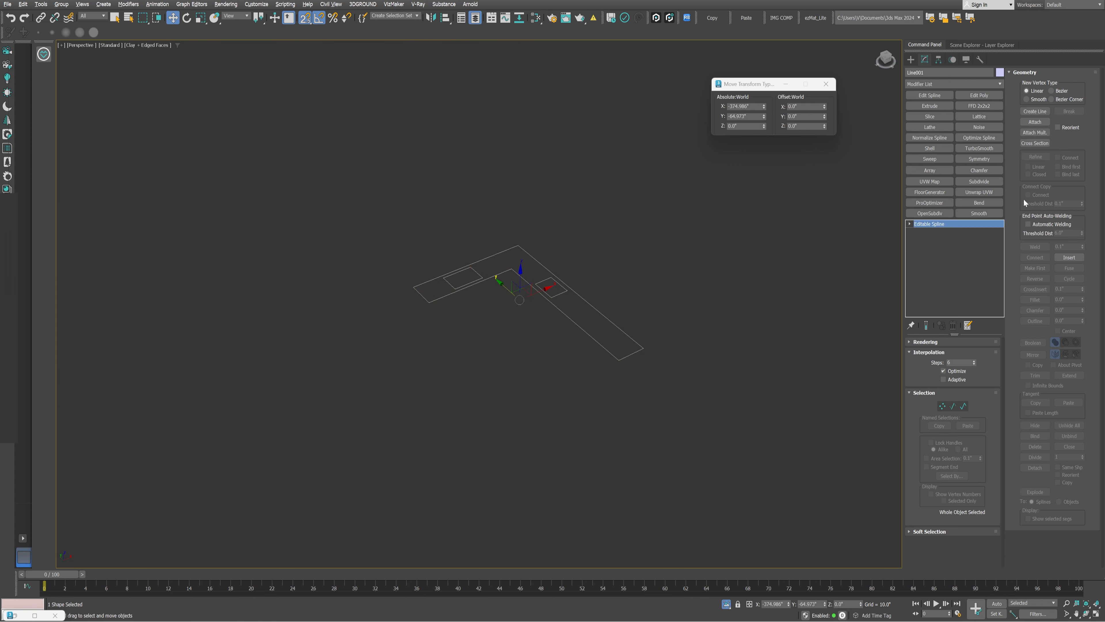
{"action": "left_click", "coordinate": [929, 106]}
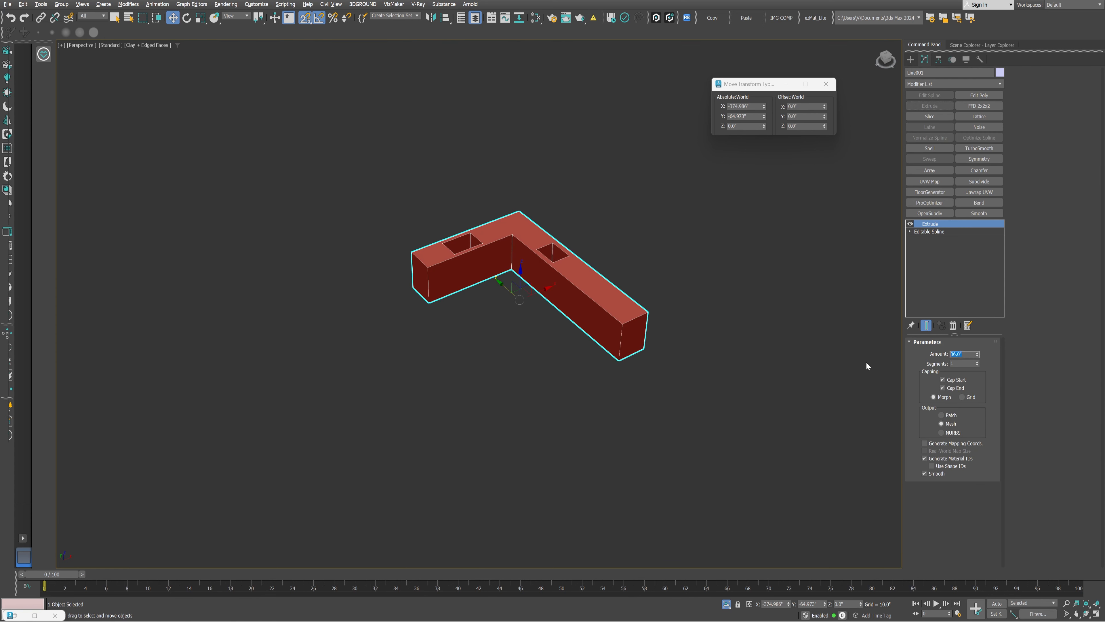
{"action": "type", "text": "1.5"}
{"action": "key", "text": "Return"}
- Bring back the hidden objects and put the extruded slab on a new layer named Kitchen Slab
{"action": "right_click", "coordinate": [715, 302]}
{"action": "left_click", "coordinate": [716, 249]}
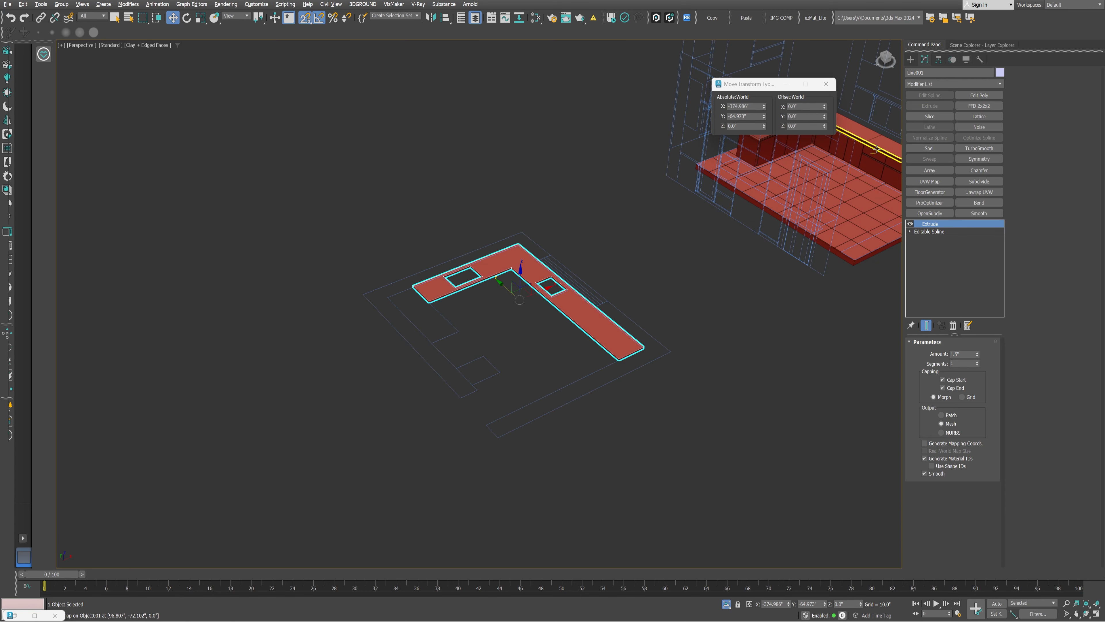
{"action": "middle_click_drag", "start_coordinate": [866, 166], "coordinate": [539, 302]}
{"action": "left_click", "coordinate": [984, 44]}
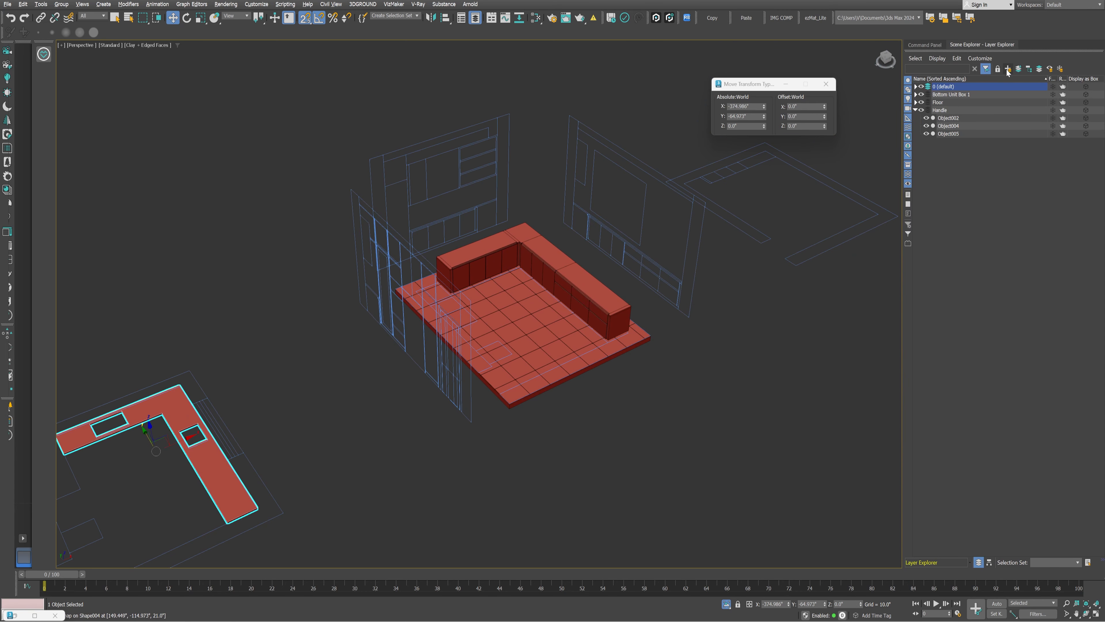
{"action": "left_click", "coordinate": [1008, 68]}
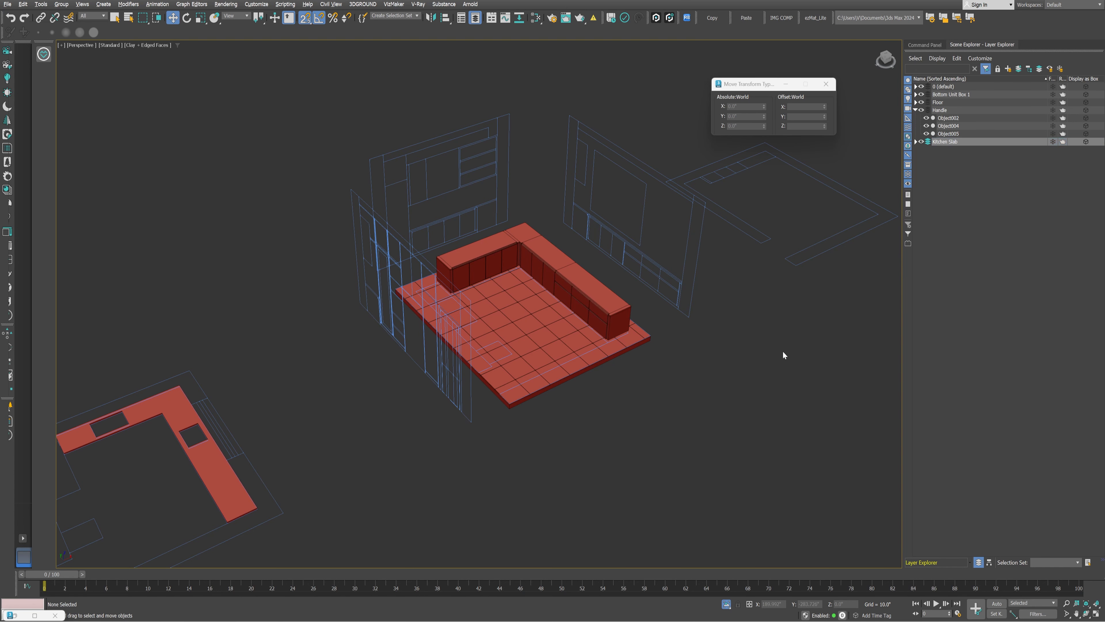
- Move the slab from the imported plan over to the modelled base cabinets in the Top view, using snap
{"action": "left_click", "coordinate": [200, 431]}
{"action": "key", "text": "alt+w"}
{"action": "key", "text": "alt+w"}
{"action": "key", "text": "s"}
{"action": "left_click_drag", "start_coordinate": [323, 302], "coordinate": [550, 303]}
{"action": "key", "text": "alt+w"}
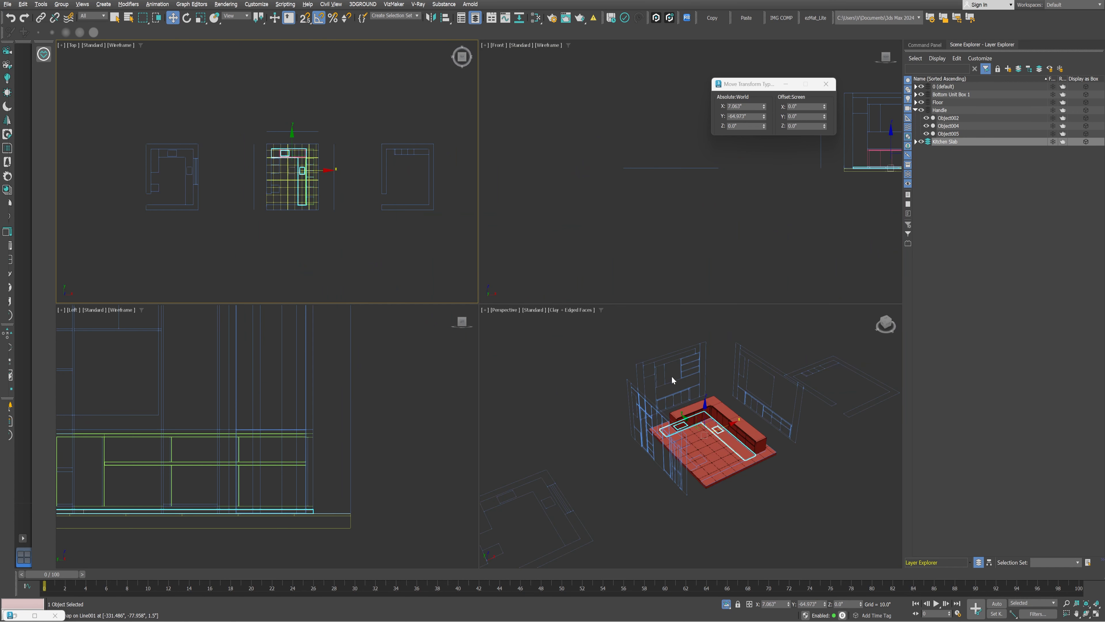
- Isolate the slab together with the short base cabinet
{"action": "middle_click", "coordinate": [671, 378]}
{"action": "key", "text": "alt+w"}
{"action": "scroll", "coordinate": [518, 274], "scroll_direction": "up", "scroll_amount": 5}
{"action": "scroll", "coordinate": [339, 272], "scroll_direction": "down", "scroll_amount": 3}
{"action": "key", "text": "alt+q"}
- Snap the slab into horizontal alignment with the short base cabinet's edge in the Top view
{"action": "key", "text": "alt+w"}
{"action": "key", "text": "alt+w"}
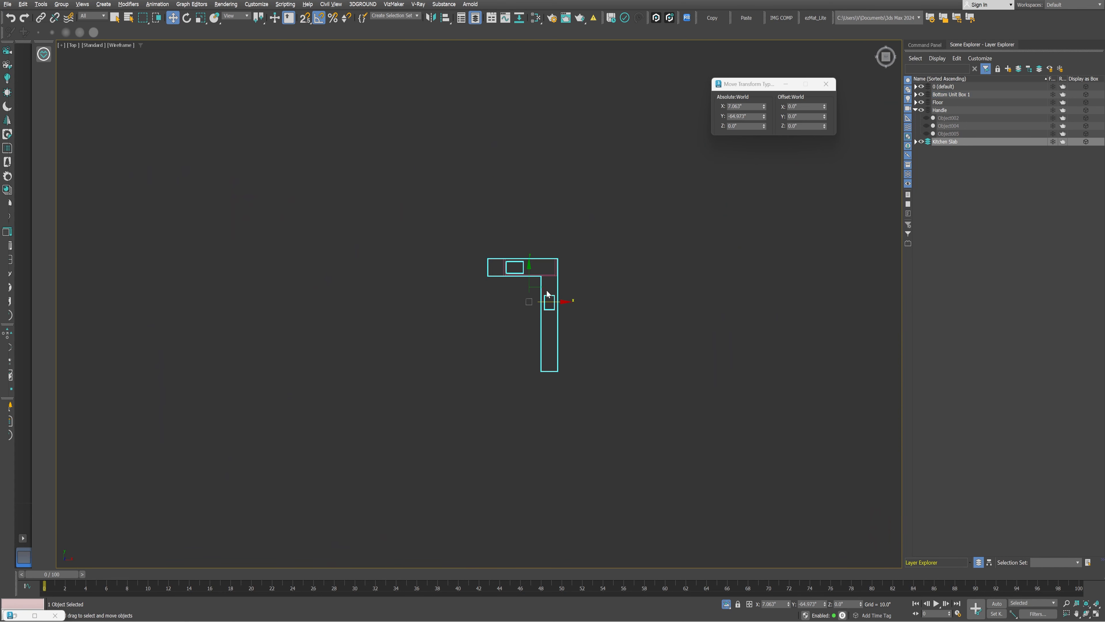
{"action": "scroll", "coordinate": [547, 295], "scroll_direction": "up", "scroll_amount": 3}
{"action": "left_click_drag", "start_coordinate": [520, 321], "coordinate": [555, 321]}
{"action": "scroll", "coordinate": [461, 202], "scroll_direction": "up", "scroll_amount": 4}
{"action": "key", "text": "s"}
{"action": "left_click_drag", "start_coordinate": [511, 130], "coordinate": [565, 130]}
- Raise the slab onto the top of the base cabinet, at a height of 32.5"
{"action": "key", "text": "alt+w"}
{"action": "key", "text": "alt+w"}
{"action": "scroll", "coordinate": [507, 341], "scroll_direction": "down", "scroll_amount": 3}
{"action": "left_click_drag", "start_coordinate": [518, 326], "coordinate": [530, 257]}
{"action": "scroll", "coordinate": [372, 285], "scroll_direction": "up", "scroll_amount": 5}
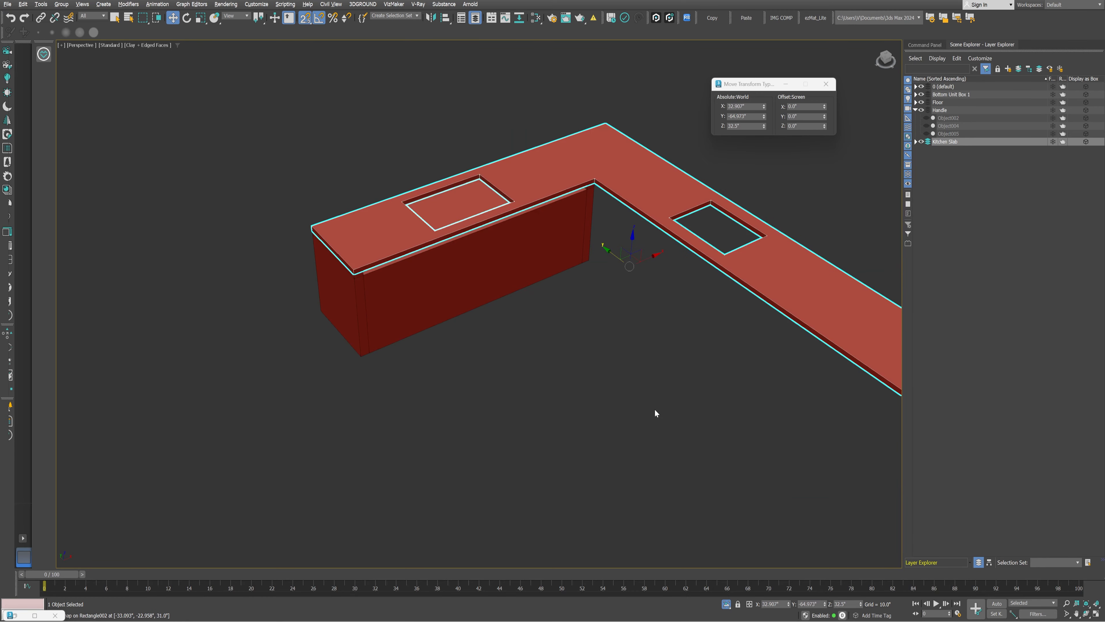
- Clear the selection and unhide all objects
{"action": "left_click", "coordinate": [583, 370]}
{"action": "right_click", "coordinate": [583, 370]}
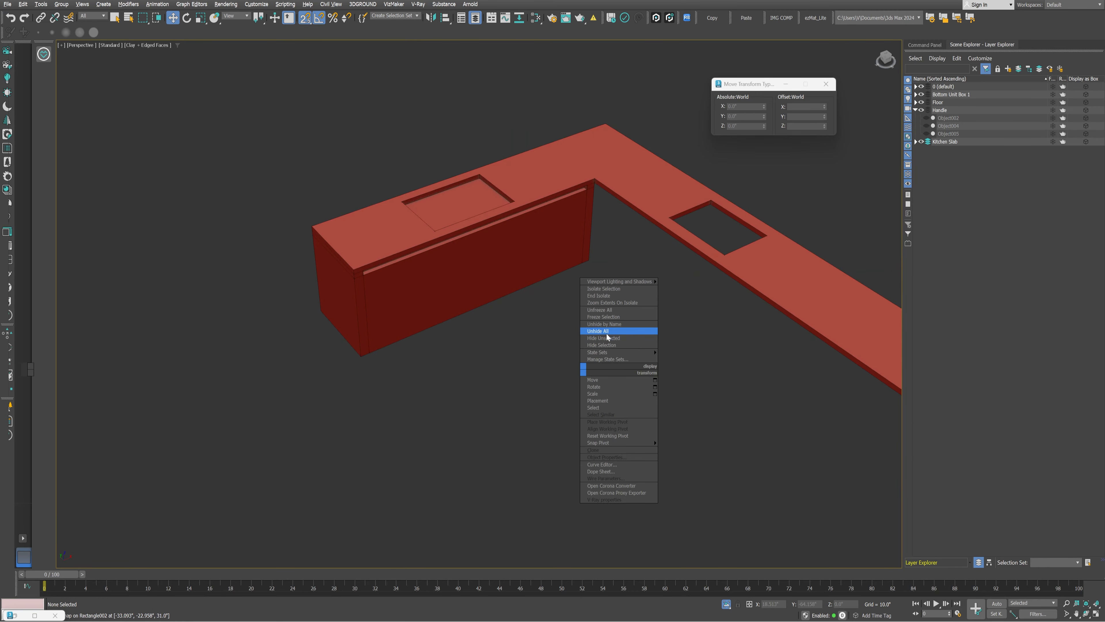
{"action": "left_click", "coordinate": [606, 332]}
- Examine how the slab's edges line up with the cabinet faces in the Perspective and Front views
{"action": "mouse_move", "coordinate": [454, 321]}
{"action": "middle_mouse_down", "text": "alt"}
{"action": "mouse_move", "coordinate": [476, 284]}
{"action": "mouse_move", "coordinate": [462, 320]}
{"action": "middle_mouse_up", "text": "alt"}
{"action": "scroll", "coordinate": [328, 249], "scroll_direction": "up", "scroll_amount": 3}
{"action": "middle_click_drag", "start_coordinate": [328, 249], "coordinate": [408, 301]}
{"action": "scroll", "coordinate": [439, 228], "scroll_direction": "up", "scroll_amount": 3}
{"action": "left_click", "coordinate": [401, 188]}
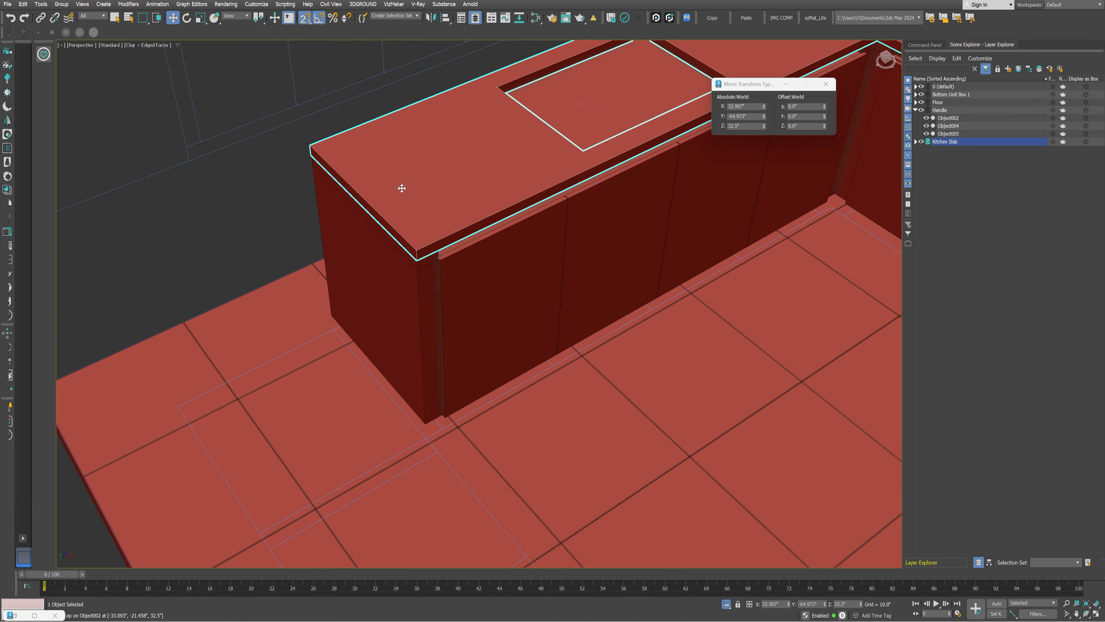
{"action": "key", "text": "alt+w"}
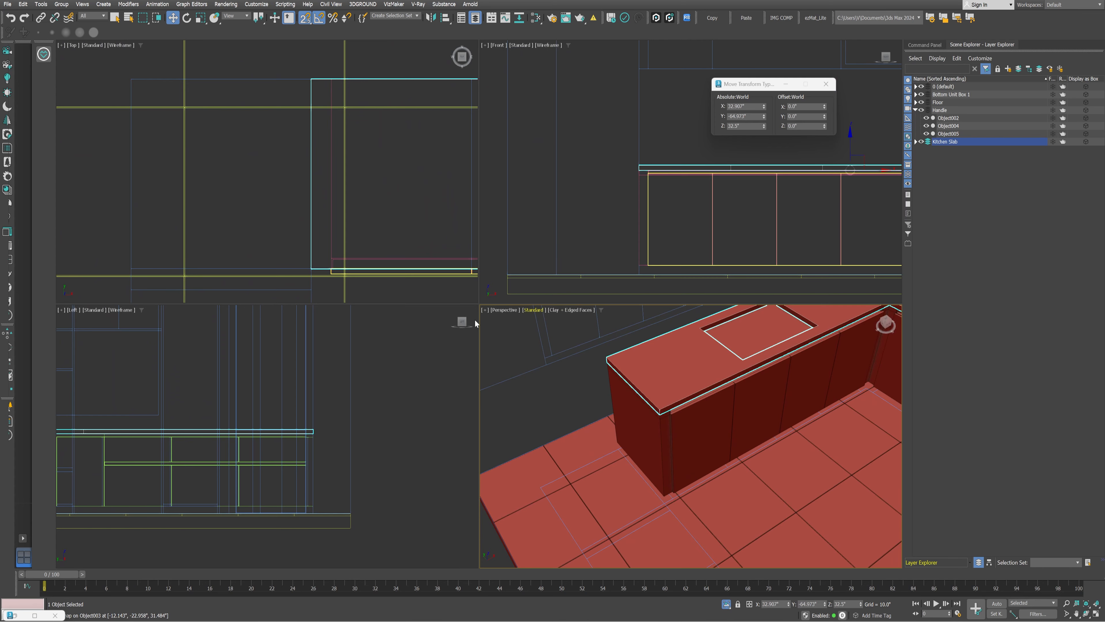
{"action": "key", "text": "alt+w"}
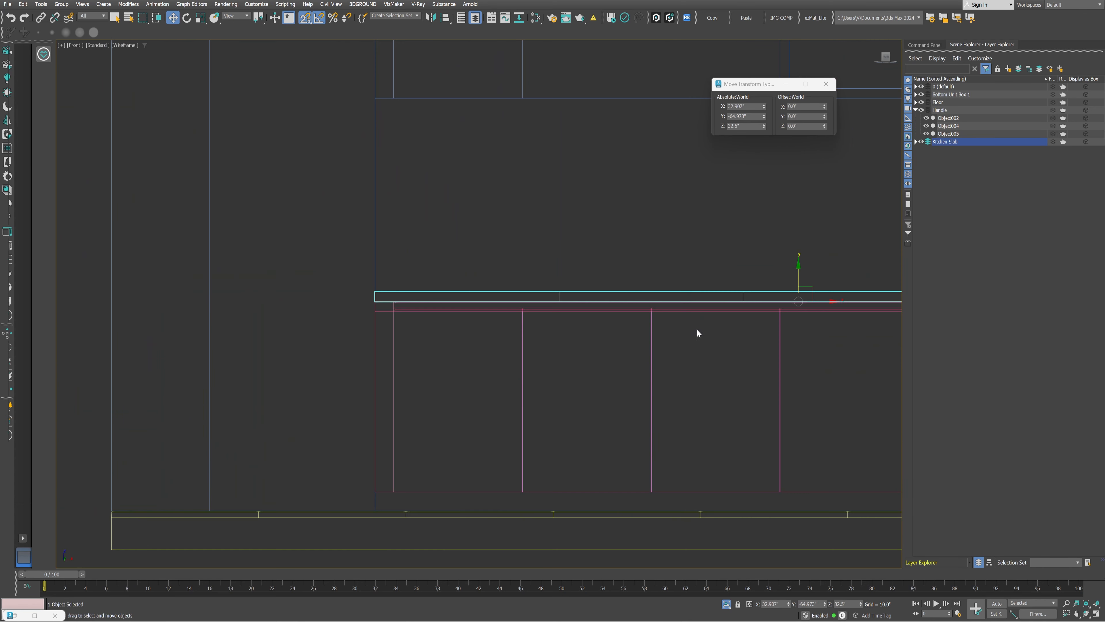
{"action": "key", "text": "alt+w"}
{"action": "key", "text": "alt+w"}
{"action": "scroll", "coordinate": [679, 406], "scroll_direction": "down", "scroll_amount": 8}
- Isolate the slab with the side elevation drawing behind the long cabinet run, and show the slab's front edge in the Left view
{"action": "left_click", "coordinate": [678, 226], "text": "ctrl"}
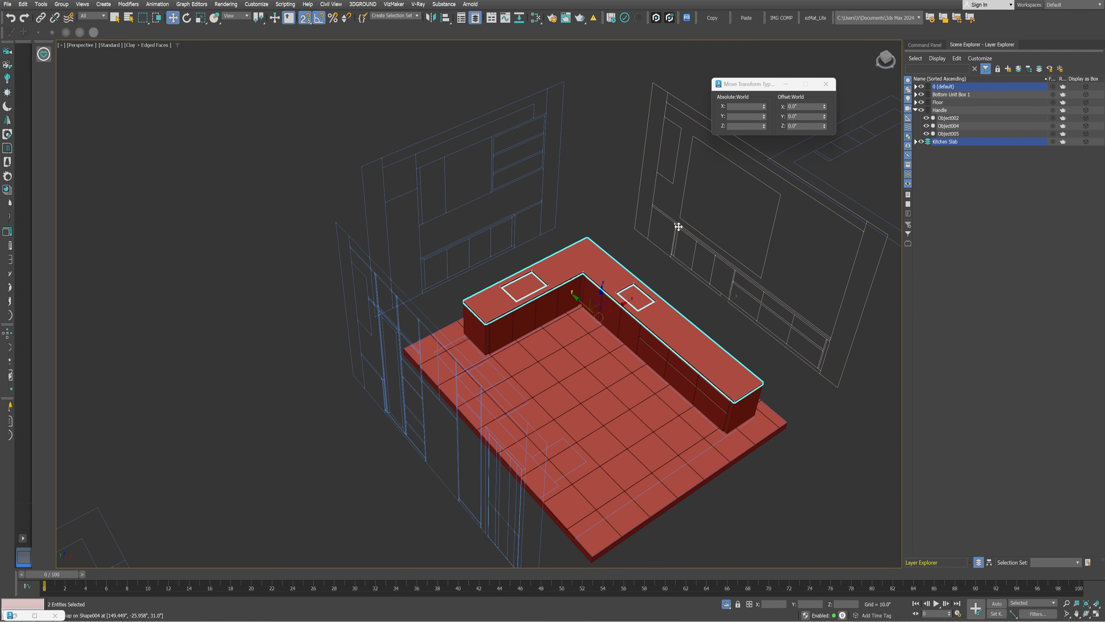
{"action": "key", "text": "alt+q"}
{"action": "left_click", "coordinate": [607, 232]}
{"action": "left_click", "coordinate": [583, 256]}
{"action": "key", "text": "l"}
{"action": "middle_click_drag", "start_coordinate": [200, 468], "coordinate": [458, 327]}
{"action": "scroll", "coordinate": [369, 308], "scroll_direction": "down", "scroll_amount": 4}
{"action": "middle_click_drag", "start_coordinate": [360, 305], "coordinate": [580, 289]}
{"action": "scroll", "coordinate": [373, 293], "scroll_direction": "up", "scroll_amount": 4}
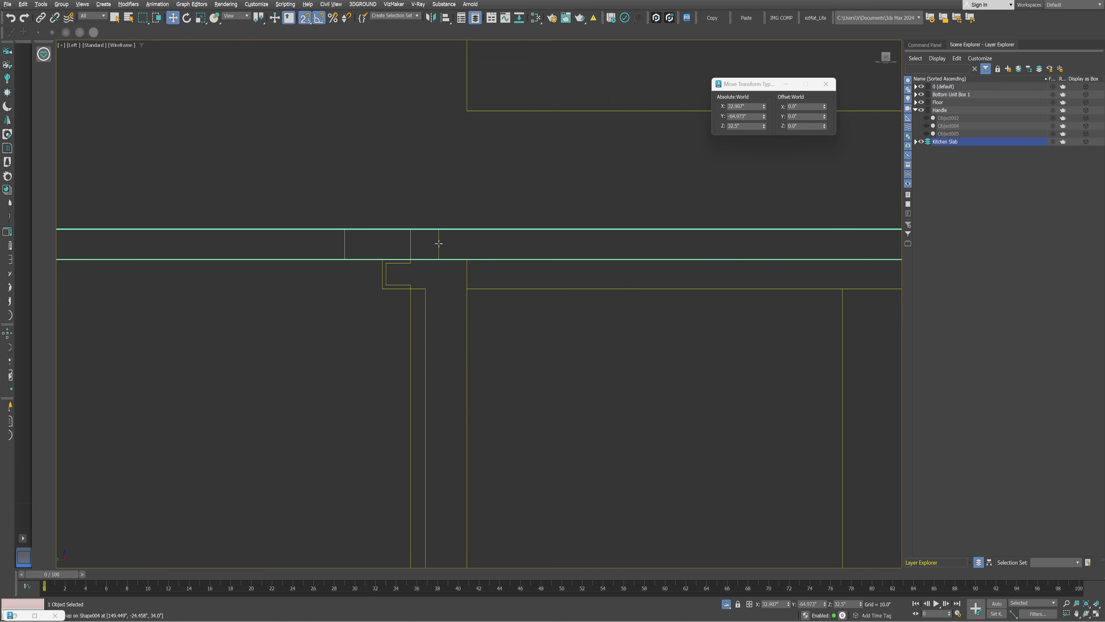
- Move the front-edge vertices of the slab's short leg outward to match the overhang in the elevation drawing
{"action": "left_click", "coordinate": [920, 45]}
{"action": "left_click", "coordinate": [910, 232]}
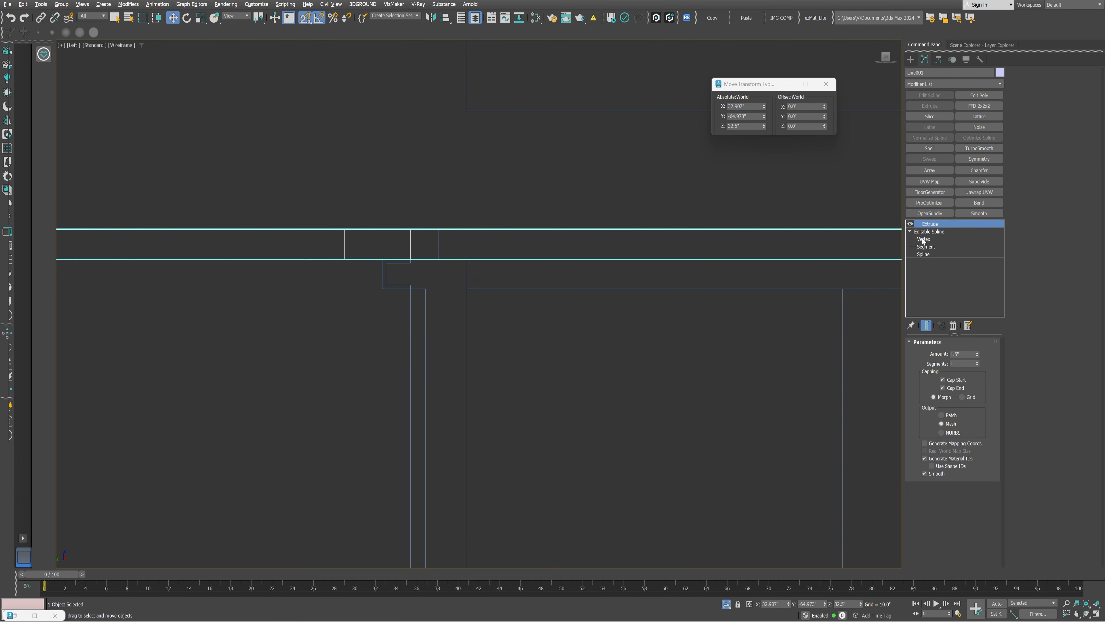
{"action": "left_click", "coordinate": [923, 239]}
{"action": "scroll", "coordinate": [410, 266], "scroll_direction": "down", "scroll_amount": 5}
{"action": "scroll", "coordinate": [365, 283], "scroll_direction": "up", "scroll_amount": 5}
{"action": "left_click_drag", "start_coordinate": [393, 287], "coordinate": [365, 289]}
{"action": "double_click", "coordinate": [799, 106]}
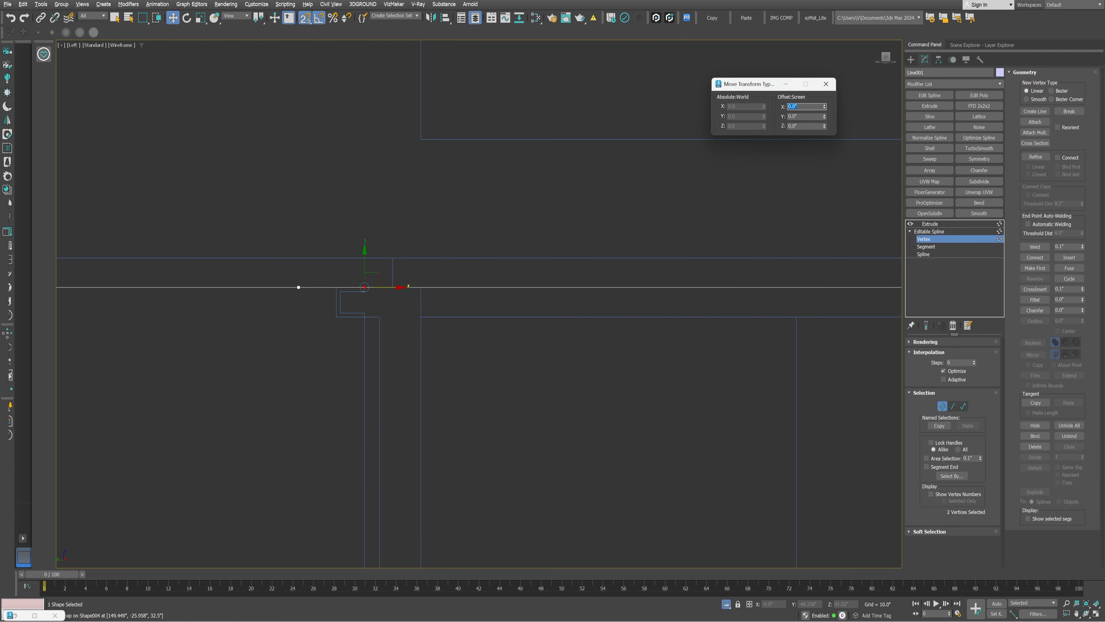
{"action": "type", "text": "1"}
{"action": "key", "text": "Return"}
{"action": "left_click", "coordinate": [557, 212]}
{"action": "key", "text": "1"}
{"action": "left_click", "coordinate": [556, 212]}
- Move the two inner-edge vertices of the slab's long leg by -1.5" in X in the Top view
{"action": "key", "text": "alt+w"}
{"action": "left_click", "coordinate": [534, 397]}
{"action": "key", "text": "alt+w"}
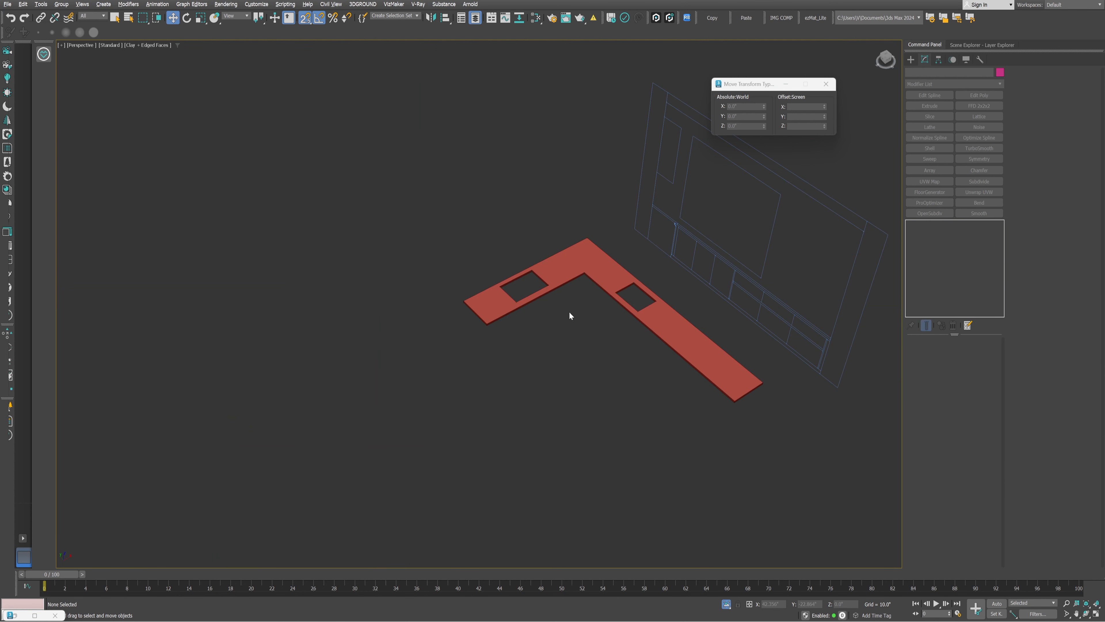
{"action": "left_click", "coordinate": [594, 278]}
{"action": "scroll", "coordinate": [594, 281], "scroll_direction": "up", "scroll_amount": 3}
{"action": "left_click", "coordinate": [925, 241]}
{"action": "key", "text": "alt+w"}
{"action": "left_click", "coordinate": [387, 222]}
{"action": "key", "text": "alt+w"}
{"action": "scroll", "coordinate": [387, 222], "scroll_direction": "down", "scroll_amount": 3}
{"action": "left_click_drag", "start_coordinate": [657, 304], "coordinate": [614, 303]}
{"action": "scroll", "coordinate": [579, 186], "scroll_direction": "down", "scroll_amount": 2}
{"action": "scroll", "coordinate": [585, 313], "scroll_direction": "up", "scroll_amount": 1}
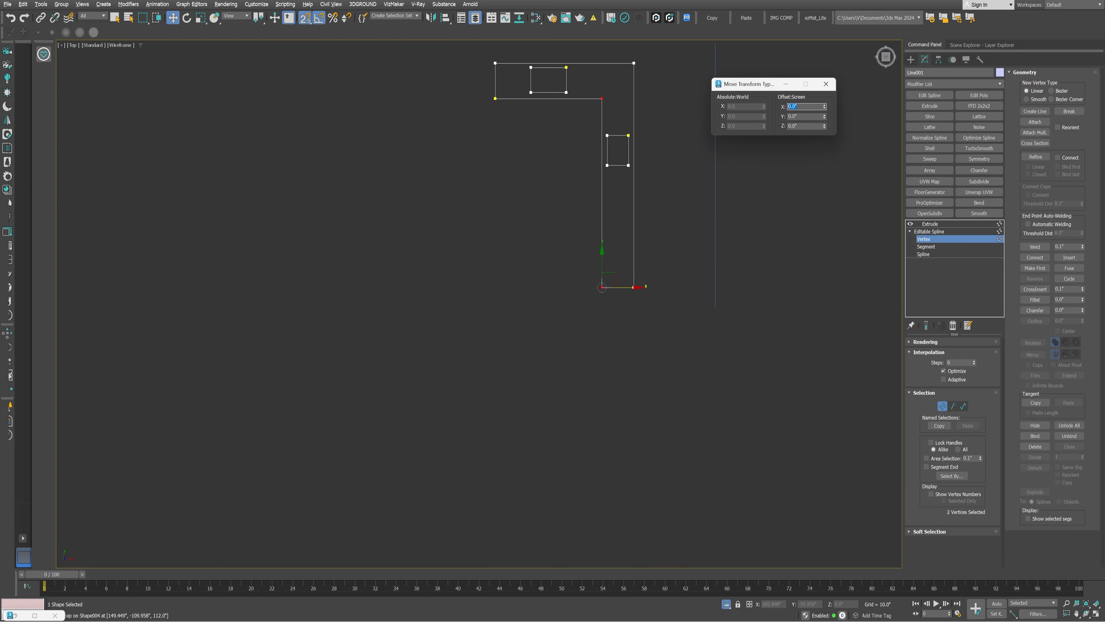
{"action": "type", "text": "-1.5"}
{"action": "key", "text": "Return"}
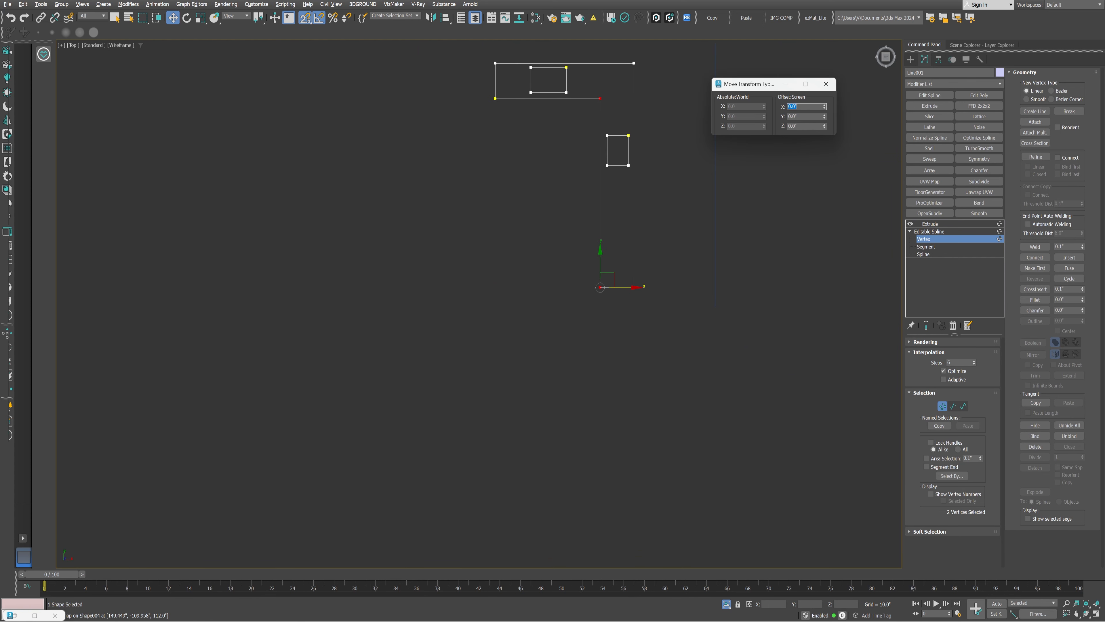
{"action": "left_click", "coordinate": [448, 332]}
{"action": "key", "text": "1"}
{"action": "left_click", "coordinate": [456, 323]}
- Insert two edge loops across the short base cabinet, close to the two ends of the countertop cutout above it
{"action": "key", "text": "alt+w"}
{"action": "left_click", "coordinate": [650, 380]}
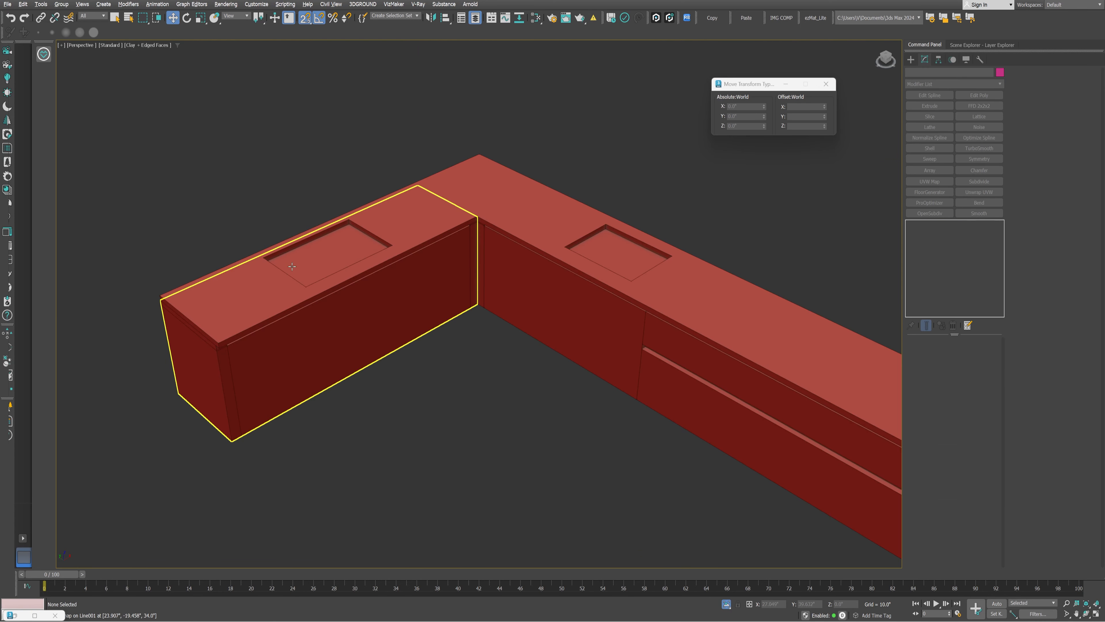
{"action": "left_click", "coordinate": [338, 242]}
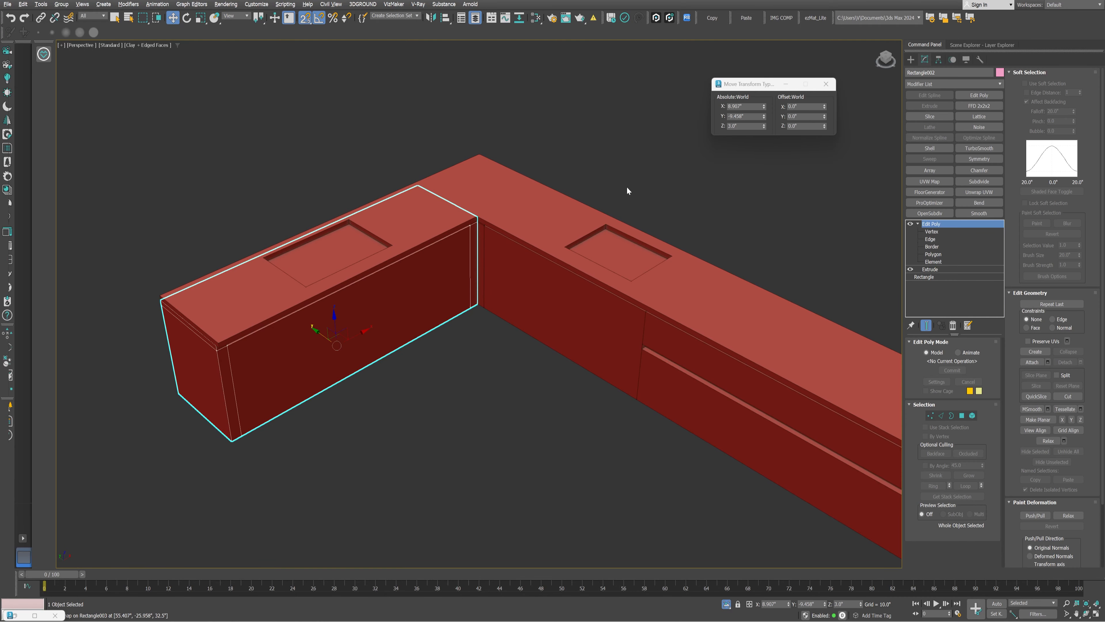
{"action": "scroll", "coordinate": [312, 260], "scroll_direction": "up", "scroll_amount": 3}
{"action": "middle_click_drag", "start_coordinate": [312, 260], "coordinate": [315, 246]}
{"action": "key", "text": "alt+1"}
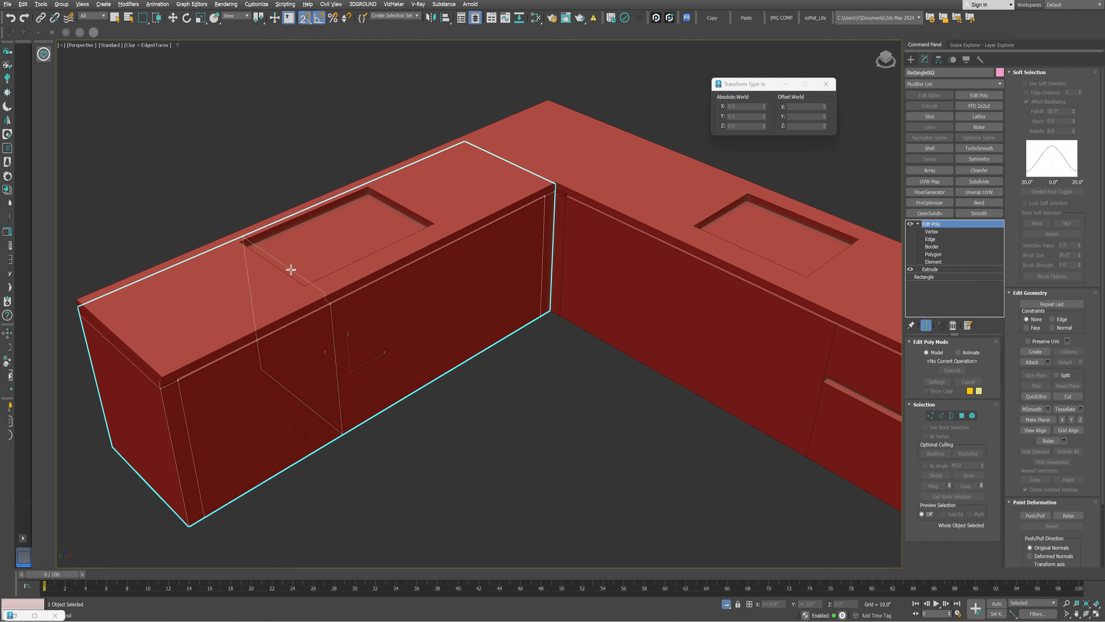
{"action": "key", "text": "2"}
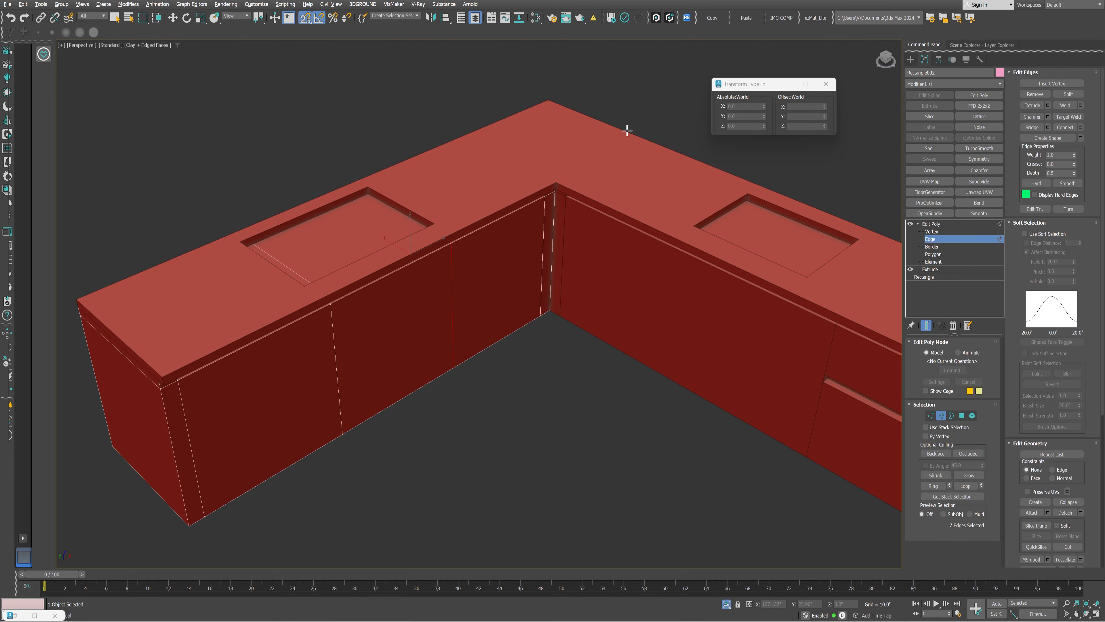
{"action": "key", "text": "w"}
{"action": "left_click", "coordinate": [637, 103]}
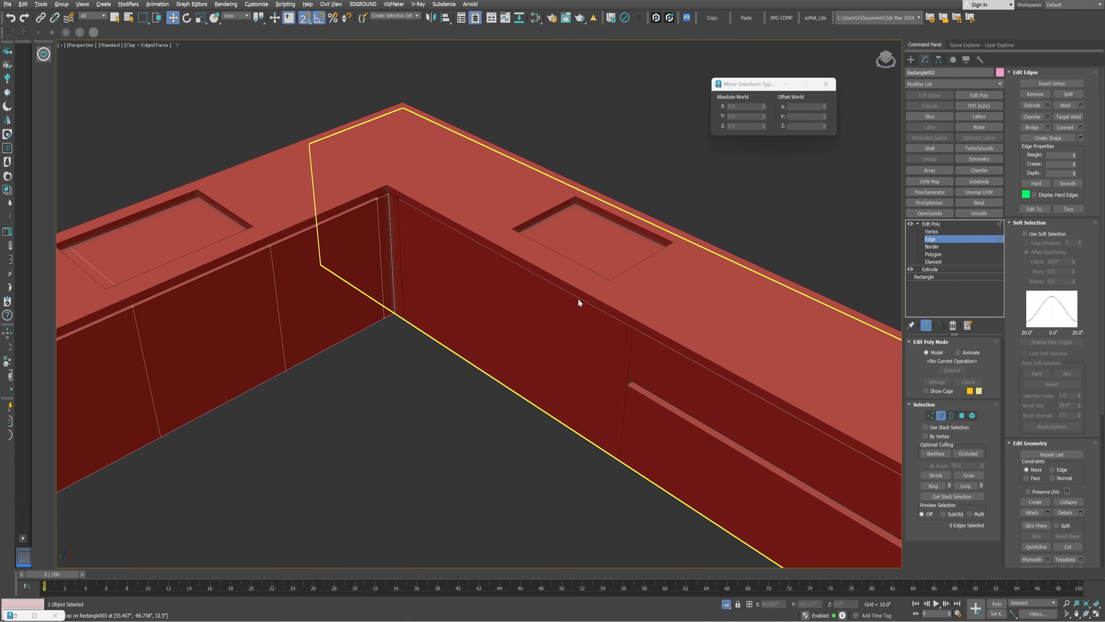
{"action": "key", "text": "1"}
- Insert edge loops across the long base cabinet, close to the two ends of the countertop cutout above it
{"action": "left_click", "coordinate": [601, 251]}
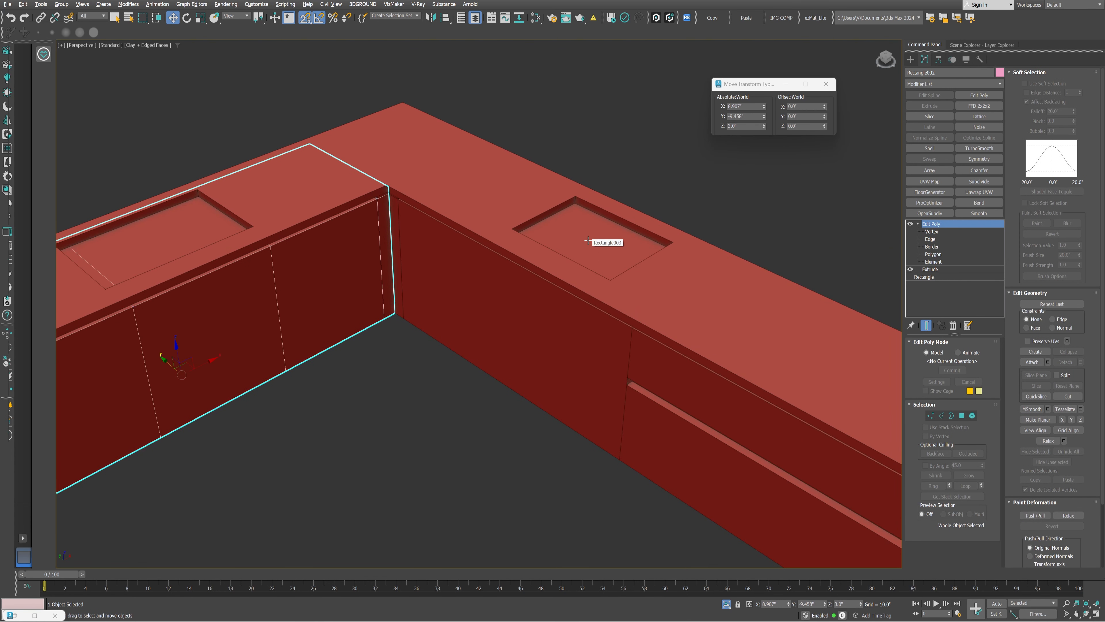
{"action": "key", "text": "1"}
{"action": "left_click", "coordinate": [588, 240]}
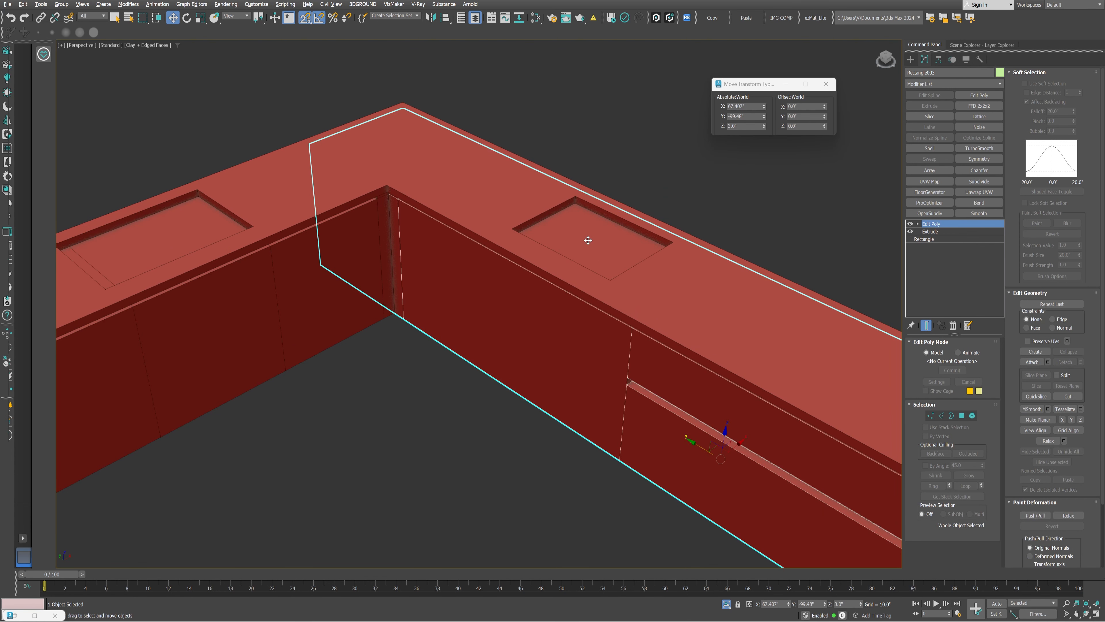
{"action": "key", "text": "2"}
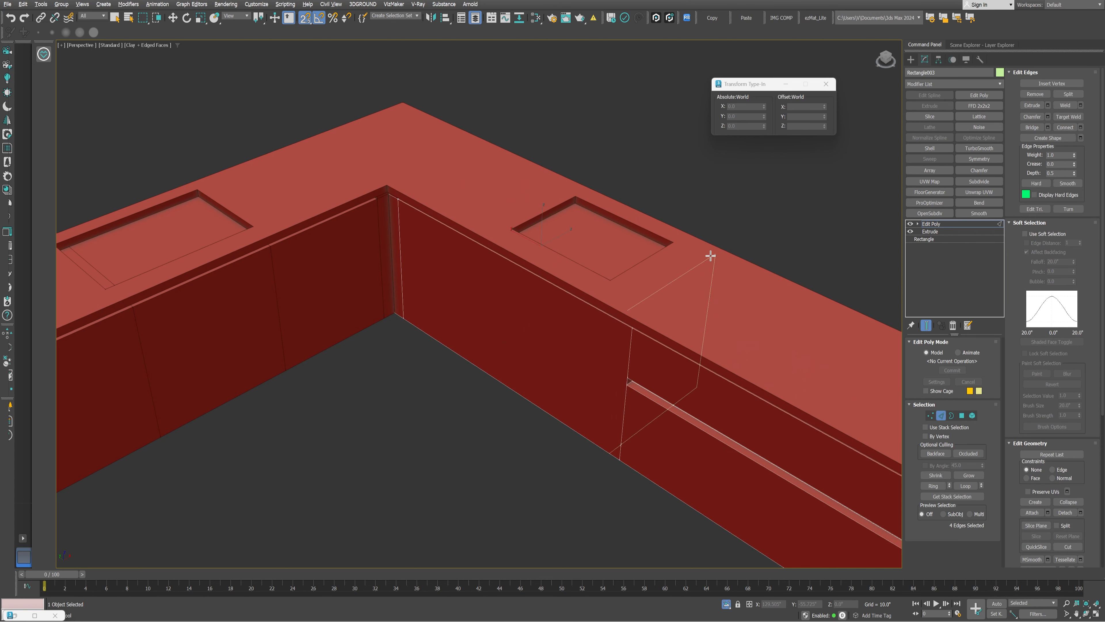
{"action": "left_click", "coordinate": [610, 301]}
{"action": "key", "text": "w"}
{"action": "scroll", "coordinate": [610, 300], "scroll_direction": "down", "scroll_amount": 5}
{"action": "key", "text": "1"}
{"action": "left_click", "coordinate": [574, 236]}
{"action": "key", "text": "1"}
- Isolate the short and long base cabinets without the slab and clear the selection
{"action": "left_click", "coordinate": [770, 417]}
{"action": "left_click", "coordinate": [741, 412]}
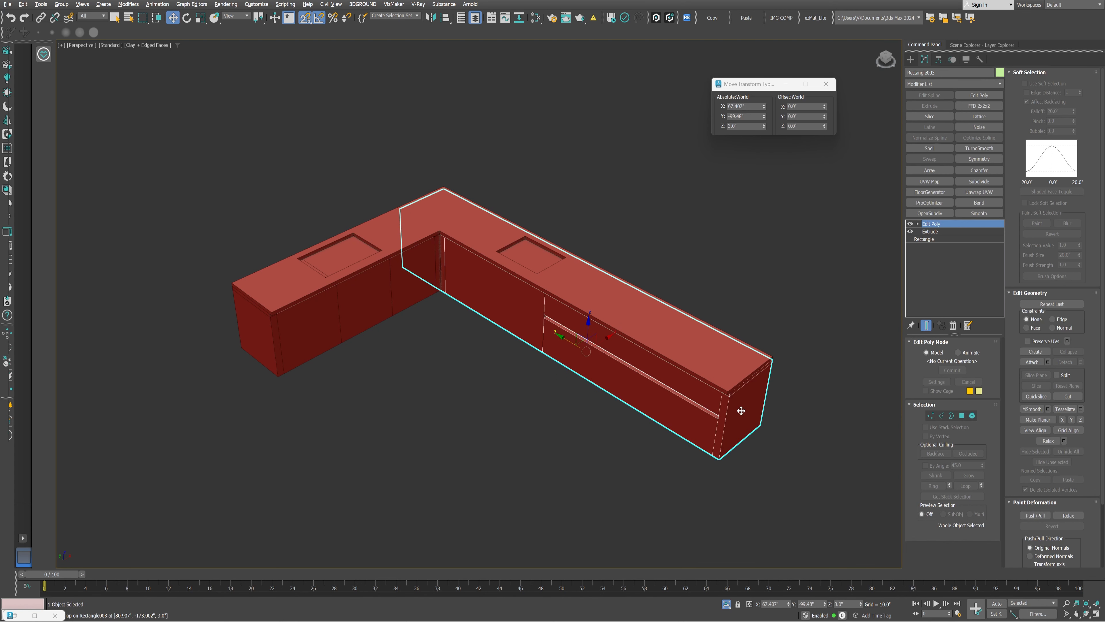
{"action": "left_click", "coordinate": [249, 338], "text": "ctrl"}
{"action": "left_click", "coordinate": [383, 386]}
{"action": "mouse_move", "coordinate": [424, 367]}
{"action": "middle_mouse_down", "text": "alt"}
{"action": "mouse_move", "coordinate": [457, 375]}
{"action": "mouse_move", "coordinate": [410, 369]}
{"action": "mouse_move", "coordinate": [430, 371]}
{"action": "middle_mouse_up", "text": "alt"}
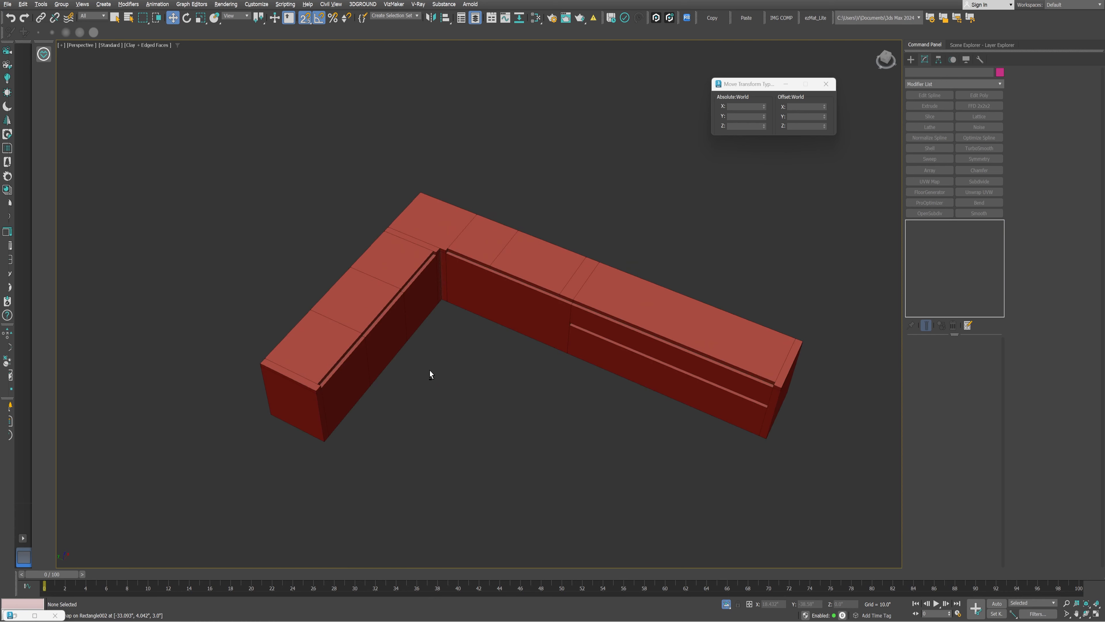
{"action": "scroll", "coordinate": [642, 288], "scroll_direction": "up", "scroll_amount": 5}
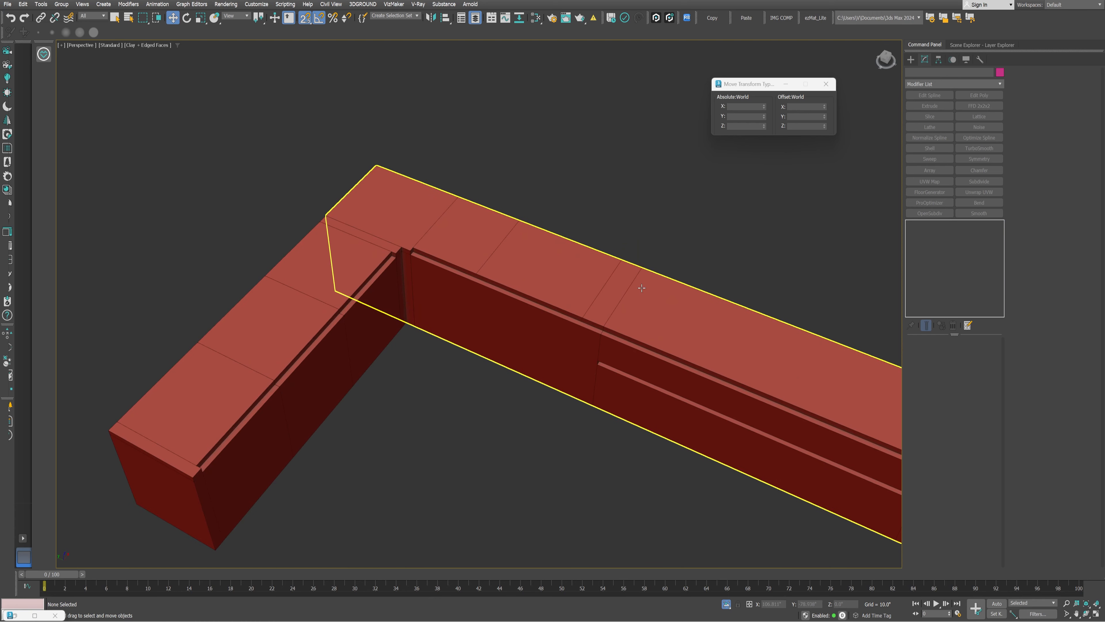
- Connect the two edge loops across the short base cabinet's top with two new edges at the cutout area
{"action": "scroll", "coordinate": [246, 324], "scroll_direction": "up", "scroll_amount": 3}
{"action": "left_click", "coordinate": [245, 324]}
{"action": "key", "text": "2"}
{"action": "left_click", "coordinate": [214, 371]}
{"action": "left_click", "coordinate": [318, 271], "text": "ctrl"}
{"action": "right_click", "coordinate": [306, 271]}
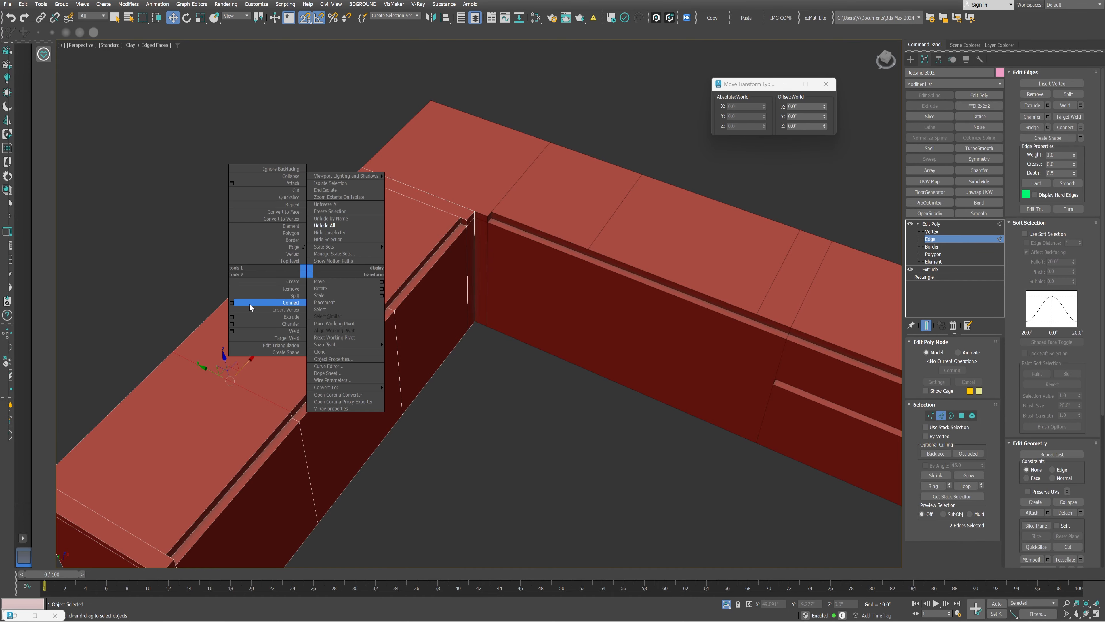
{"action": "left_click", "coordinate": [236, 304]}
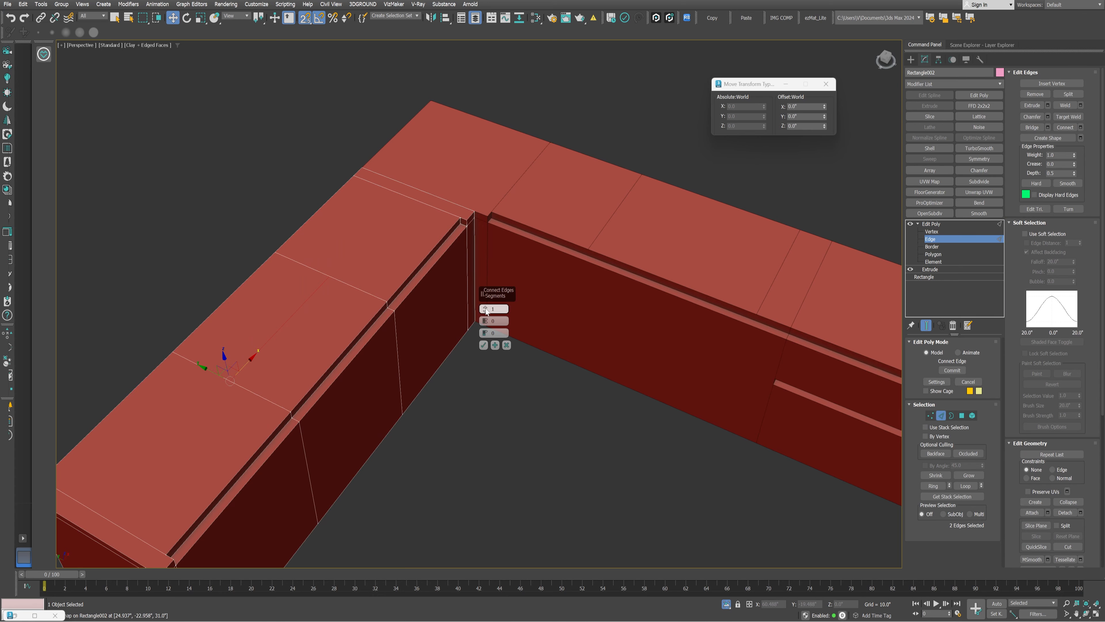
{"action": "left_click", "coordinate": [484, 345]}
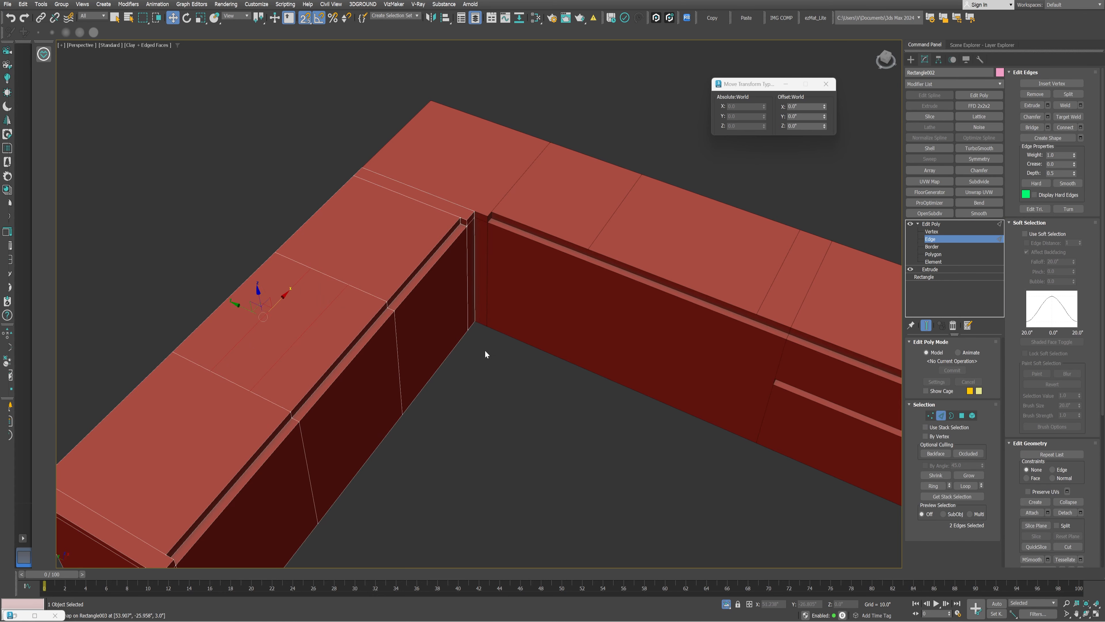
{"action": "key", "text": "2"}
- Connect the two loop edges on the long base cabinet's top with two new edges at the cutout area
{"action": "left_click", "coordinate": [597, 306]}
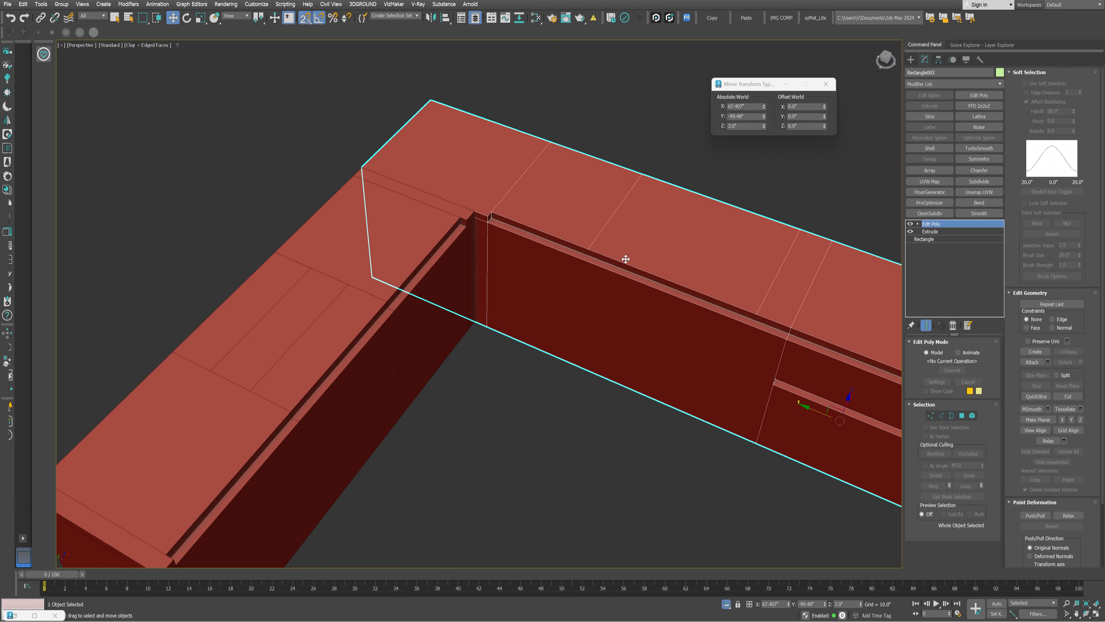
{"action": "key", "text": "2"}
{"action": "left_click", "coordinate": [616, 211]}
{"action": "left_click", "coordinate": [778, 281], "text": "ctrl"}
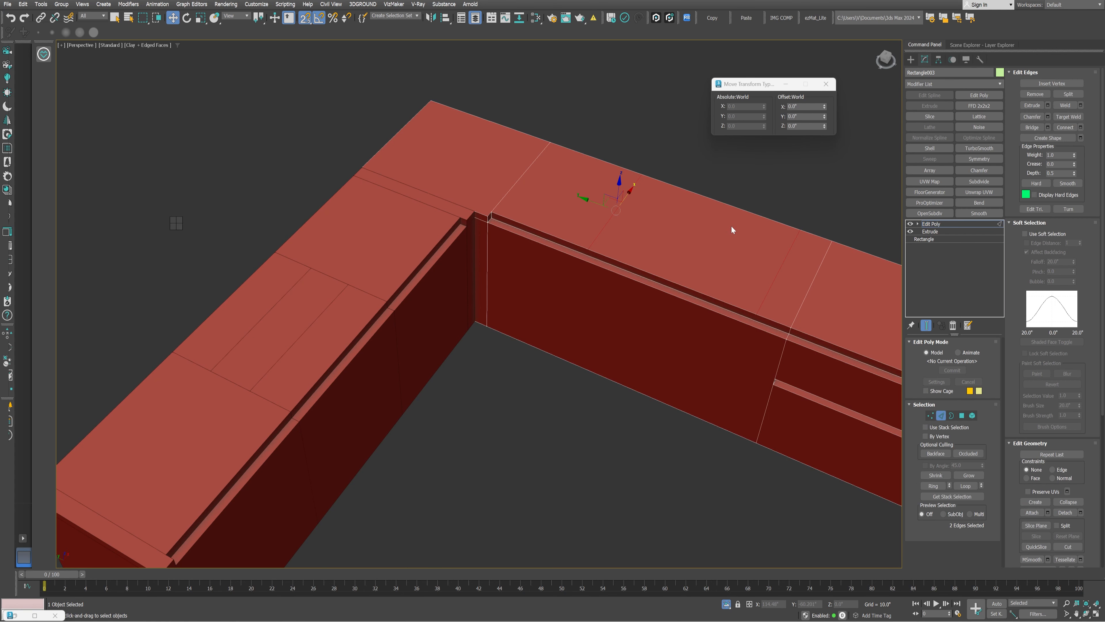
{"action": "right_click", "coordinate": [733, 229]}
{"action": "left_click", "coordinate": [654, 281]}
{"action": "left_click", "coordinate": [483, 345]}
{"action": "key", "text": "2"}
{"action": "key", "text": "4"}
{"action": "left_click", "coordinate": [676, 228]}
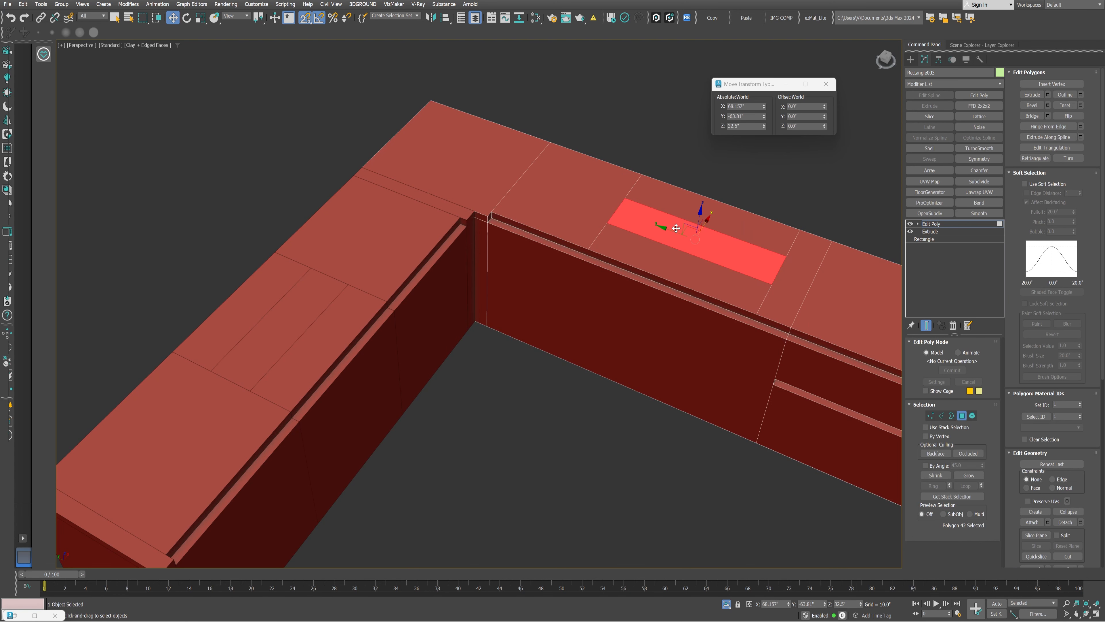
{"action": "left_click_drag", "start_coordinate": [699, 217], "coordinate": [725, 349]}
{"action": "key", "text": "Delete"}
{"action": "key", "text": "ctrl+z"}
{"action": "key", "text": "ctrl+z"}
{"action": "left_click", "coordinate": [287, 323]}
{"action": "key", "text": "4"}
{"action": "left_click", "coordinate": [465, 358]}
{"action": "left_click", "coordinate": [317, 320]}
{"action": "key", "text": "4"}
{"action": "left_click", "coordinate": [294, 306]}
{"action": "key", "text": "Delete"}
{"action": "key", "text": "ctrl+z"}
{"action": "key", "text": "Delete"}
{"action": "key", "text": "ctrl+z"}
{"action": "key", "text": "ctrl+z"}
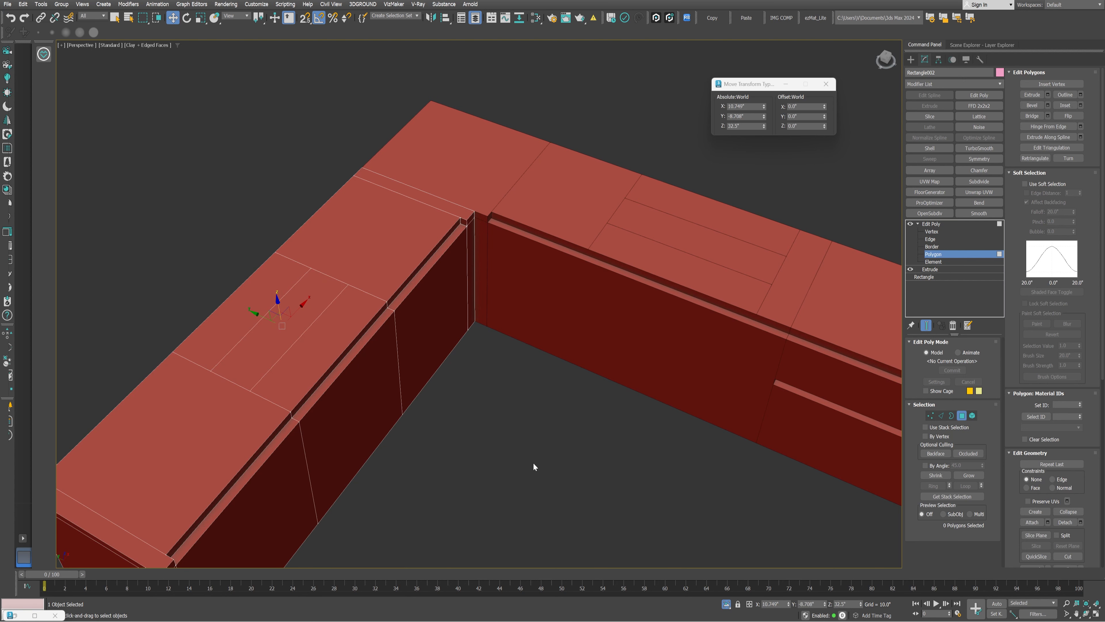
{"action": "key", "text": "4"}
{"action": "left_click", "coordinate": [533, 464]}
- Isolate both base cabinets together with the countertop slab and frame them in a wireframe Top view
{"action": "left_click", "coordinate": [595, 256]}
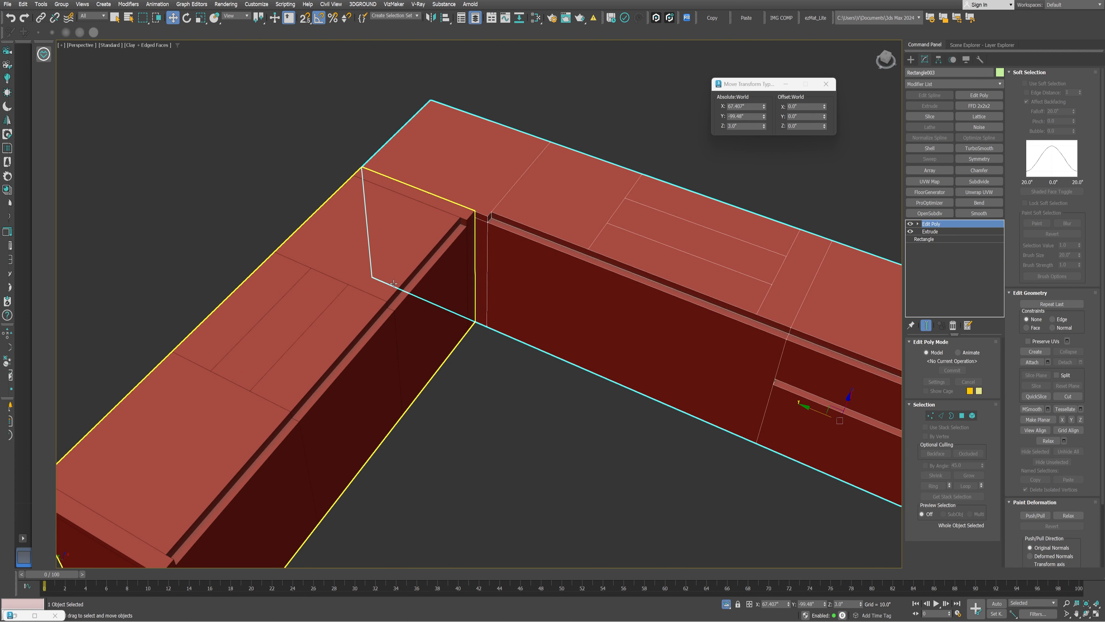
{"action": "left_click", "coordinate": [468, 217], "text": "ctrl"}
{"action": "right_click", "coordinate": [446, 258]}
{"action": "left_click", "coordinate": [469, 209]}
{"action": "scroll", "coordinate": [469, 207], "scroll_direction": "down", "scroll_amount": 4}
{"action": "left_click", "coordinate": [468, 207], "text": "ctrl"}
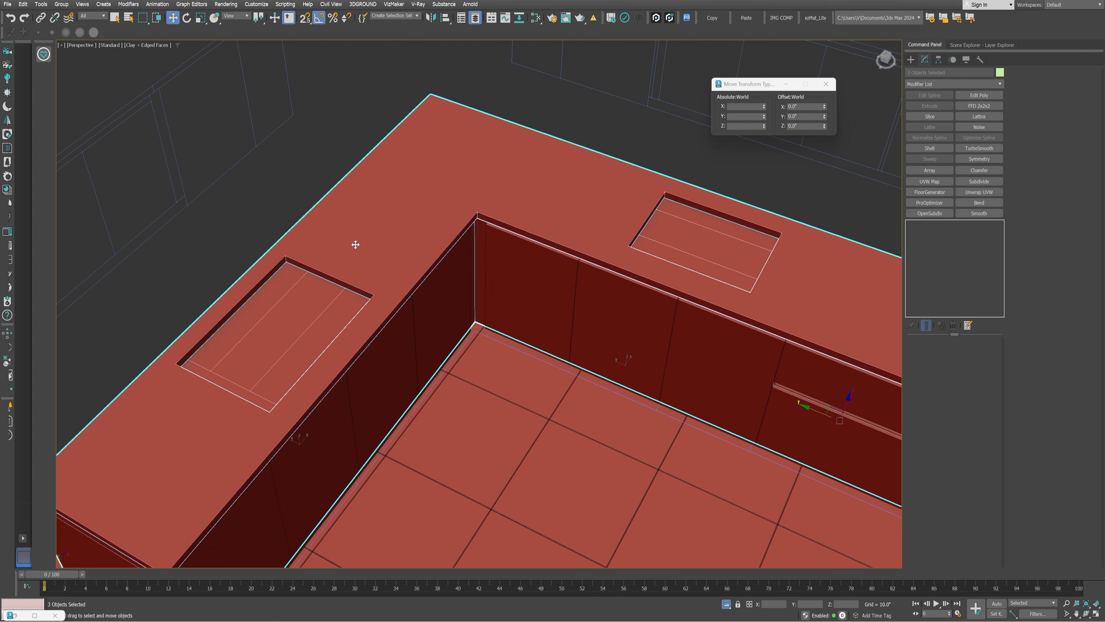
{"action": "key", "text": "t"}
{"action": "key", "text": "F3"}
{"action": "key", "text": "z"}
- Snap the short cabinet's inner vertices onto the outline of the countertop cutout above it in the Top view
{"action": "left_click", "coordinate": [469, 264]}
{"action": "scroll", "coordinate": [481, 277], "scroll_direction": "up", "scroll_amount": 5}
{"action": "left_click", "coordinate": [493, 336]}
{"action": "key", "text": "1"}
{"action": "middle_click_drag", "start_coordinate": [371, 232], "coordinate": [552, 268]}
{"action": "left_click_drag", "start_coordinate": [567, 183], "coordinate": [692, 416]}
{"action": "key", "text": "s"}
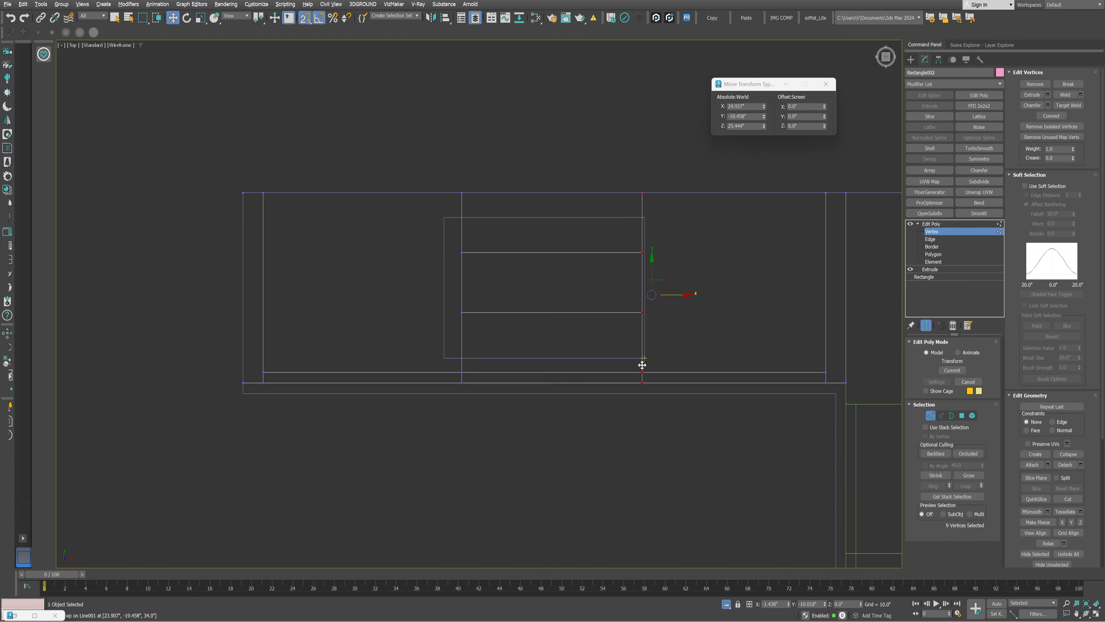
{"action": "left_click_drag", "start_coordinate": [644, 361], "coordinate": [553, 467]}
{"action": "left_click_drag", "start_coordinate": [477, 300], "coordinate": [447, 358]}
{"action": "left_click", "coordinate": [557, 252]}
{"action": "left_click_drag", "start_coordinate": [545, 228], "coordinate": [710, 321]}
{"action": "left_click_drag", "start_coordinate": [542, 295], "coordinate": [637, 353]}
- Snap the long cabinet's inner vertices onto its countertop cutout outline, then return to the Perspective view with nothing selected
{"action": "scroll", "coordinate": [452, 235], "scroll_direction": "down", "scroll_amount": 6}
{"action": "key", "text": "1"}
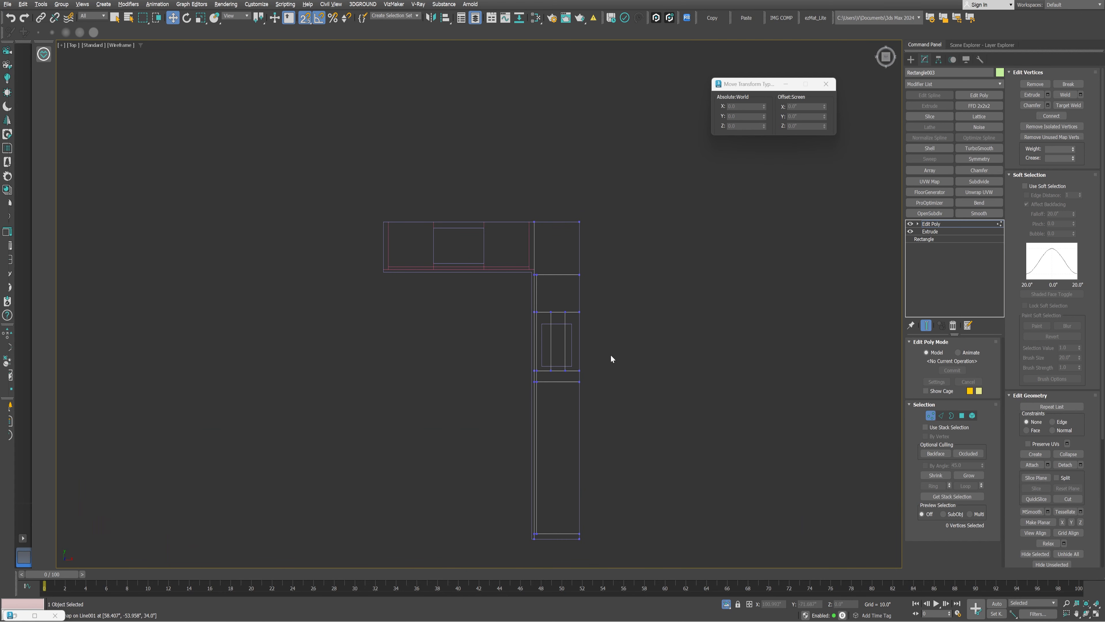
{"action": "scroll", "coordinate": [612, 359], "scroll_direction": "up", "scroll_amount": 4}
{"action": "left_click_drag", "start_coordinate": [508, 247], "coordinate": [532, 399]}
{"action": "scroll", "coordinate": [530, 341], "scroll_direction": "up", "scroll_amount": 2}
{"action": "left_click_drag", "start_coordinate": [535, 329], "coordinate": [538, 406]}
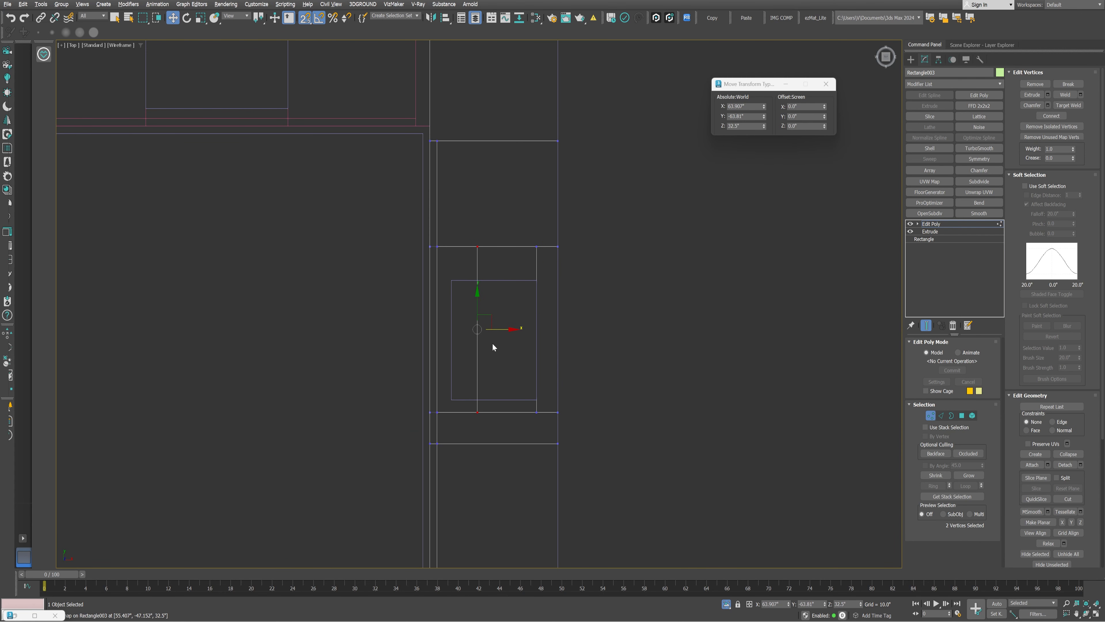
{"action": "left_click_drag", "start_coordinate": [498, 329], "coordinate": [452, 401]}
{"action": "left_click_drag", "start_coordinate": [356, 393], "coordinate": [623, 420]}
{"action": "left_click_drag", "start_coordinate": [504, 389], "coordinate": [537, 278]}
{"action": "key", "text": "alt+w"}
{"action": "middle_click", "coordinate": [693, 403]}
{"action": "key", "text": "alt+w"}
{"action": "key", "text": "1"}
{"action": "left_click", "coordinate": [598, 443]}
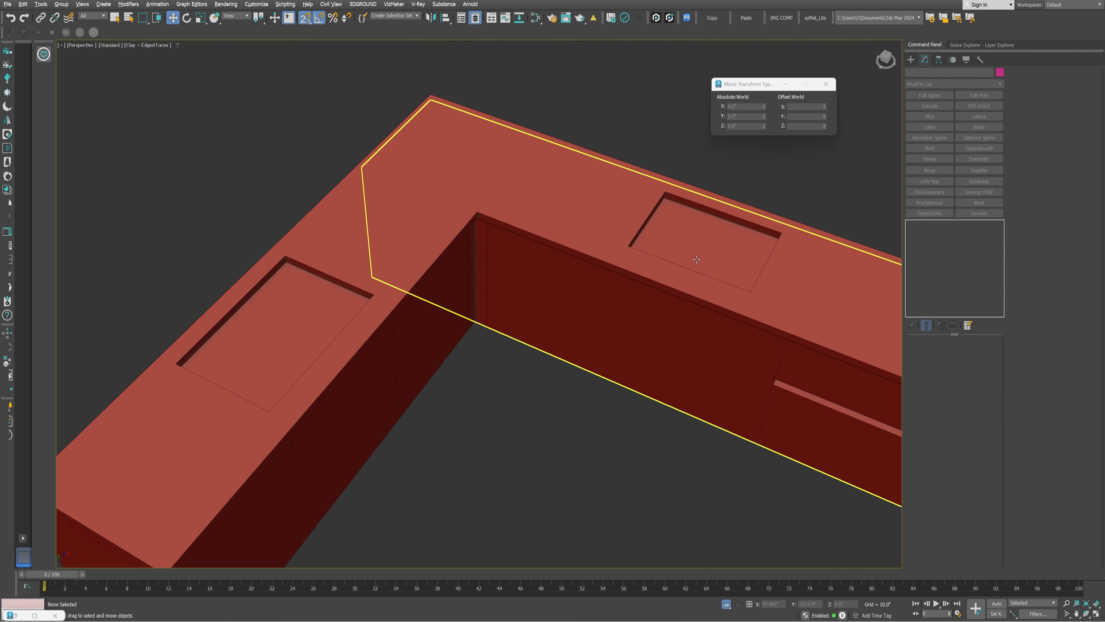
- Lower the long cabinet's top polygon inside the countertop cutout and delete it to leave an opening
{"action": "left_click", "coordinate": [687, 291]}
{"action": "key", "text": "4"}
{"action": "left_click", "coordinate": [695, 244]}
{"action": "scroll", "coordinate": [694, 244], "scroll_direction": "down", "scroll_amount": 5}
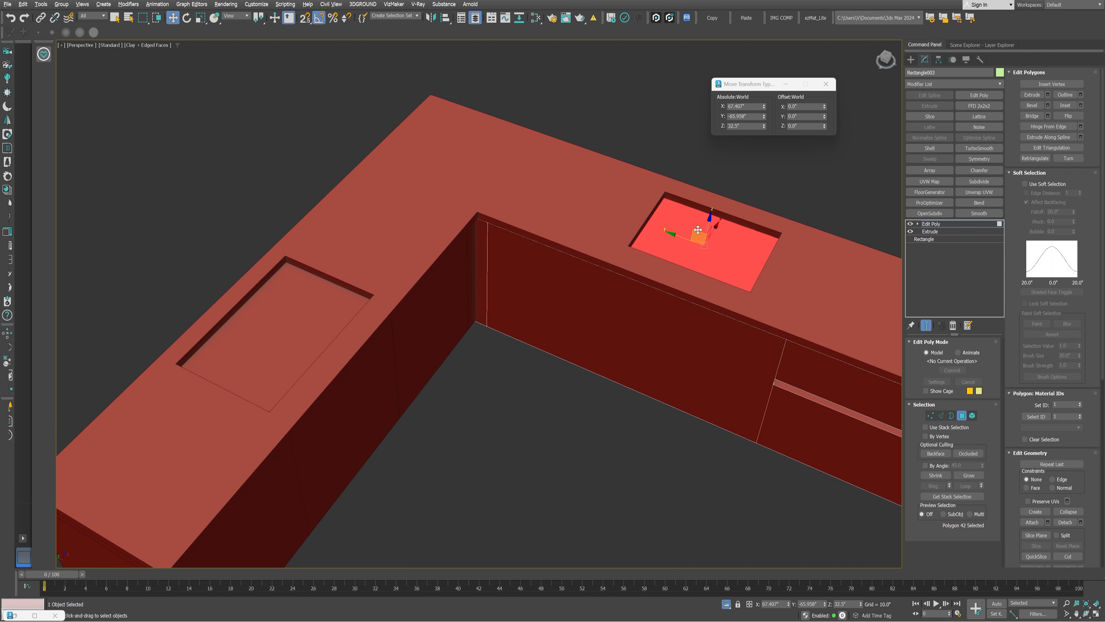
{"action": "left_click_drag", "start_coordinate": [704, 213], "coordinate": [713, 395]}
{"action": "key", "text": "Delete"}
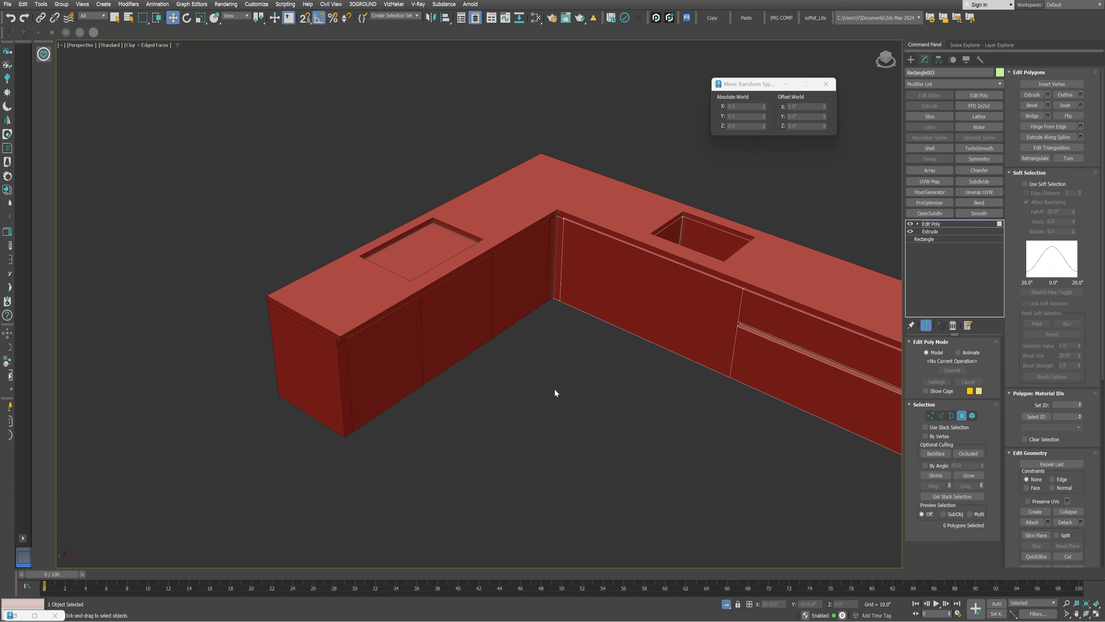
{"action": "key", "text": "4"}
{"action": "left_click", "coordinate": [555, 389]}
- Lower the short cabinet's top polygon inside its countertop cutout and delete it to leave an opening
{"action": "left_click", "coordinate": [439, 254]}
{"action": "key", "text": "4"}
{"action": "left_click", "coordinate": [422, 244]}
{"action": "left_click_drag", "start_coordinate": [422, 244], "coordinate": [439, 383]}
{"action": "key", "text": "Delete"}
{"action": "left_click", "coordinate": [562, 381]}
- Unhide all objects to bring the floor and reference drawings back around the cabinets
{"action": "middle_click_drag", "start_coordinate": [561, 381], "coordinate": [412, 332], "text": "alt"}
{"action": "right_click", "coordinate": [412, 331]}
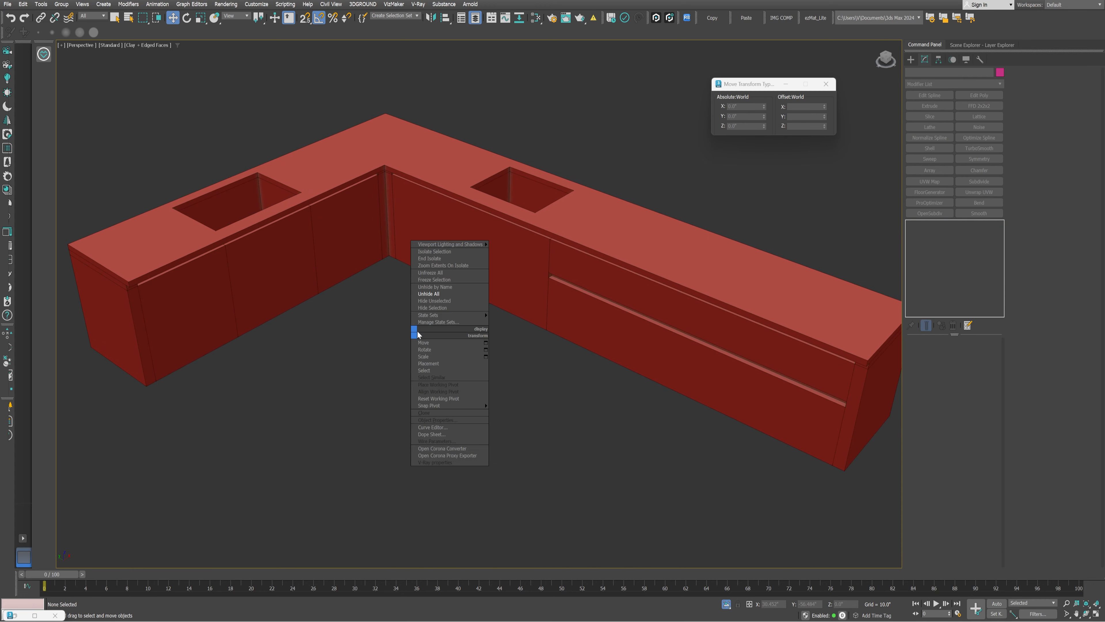
{"action": "left_click", "coordinate": [444, 294]}
{"action": "scroll", "coordinate": [486, 307], "scroll_direction": "down", "scroll_amount": 3}
{"action": "middle_click_drag", "start_coordinate": [487, 307], "coordinate": [525, 305], "text": "alt"}
{"action": "scroll", "coordinate": [502, 305], "scroll_direction": "up", "scroll_amount": 4}
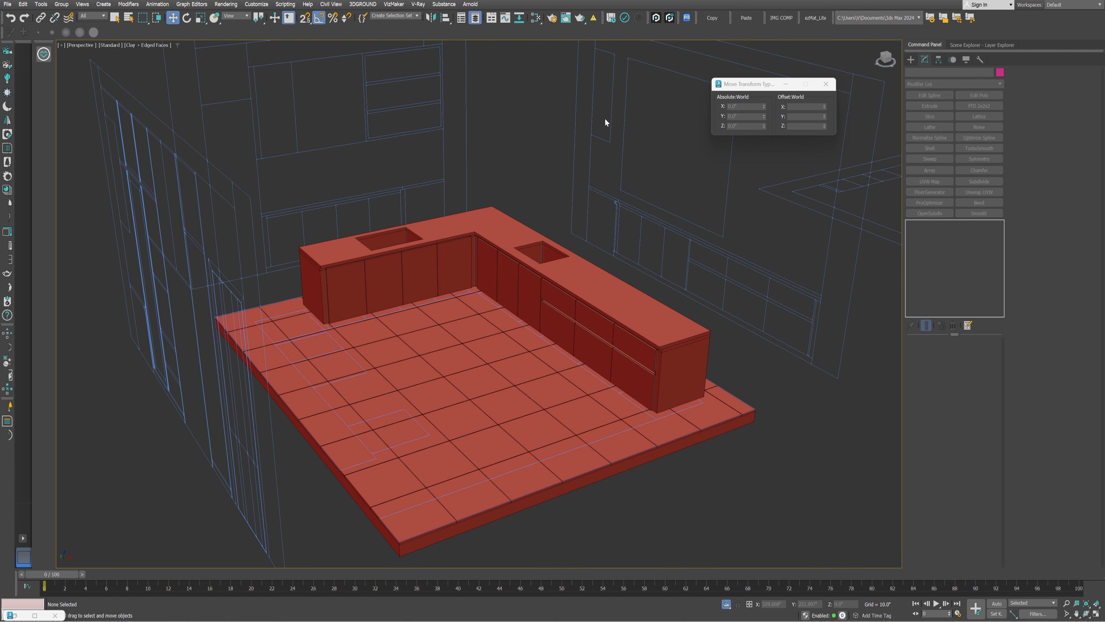
{"action": "scroll", "coordinate": [516, 232], "scroll_direction": "down", "scroll_amount": 4}
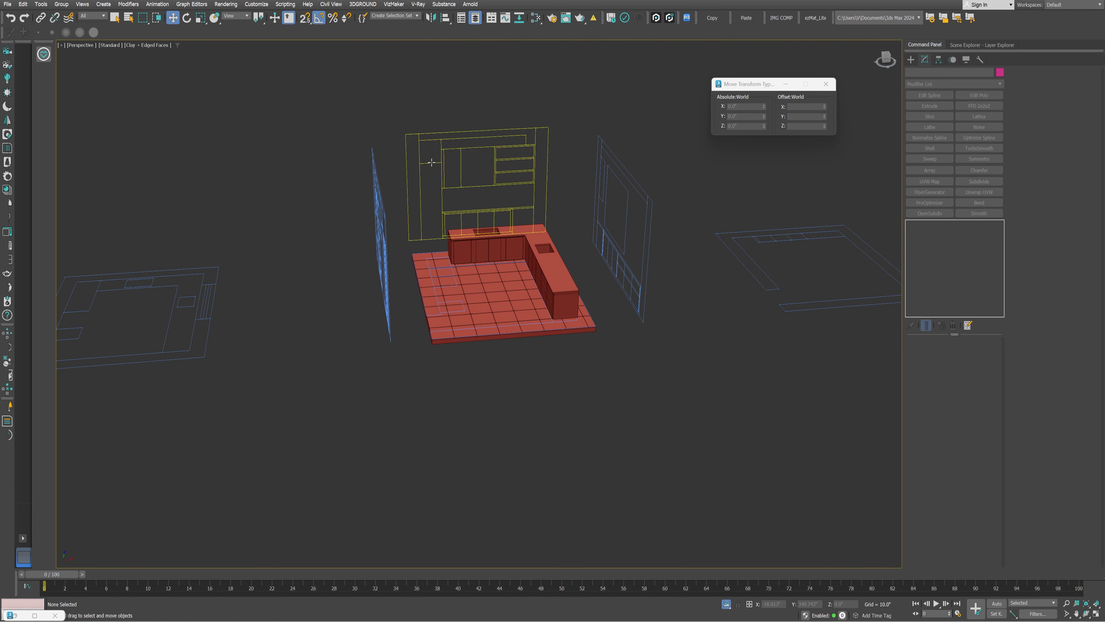
{"action": "middle_click_drag", "start_coordinate": [513, 192], "coordinate": [471, 229], "text": "alt"}
{"action": "scroll", "coordinate": [438, 190], "scroll_direction": "up", "scroll_amount": 4}
{"action": "middle_click_drag", "start_coordinate": [607, 333], "coordinate": [579, 323], "text": "alt"}
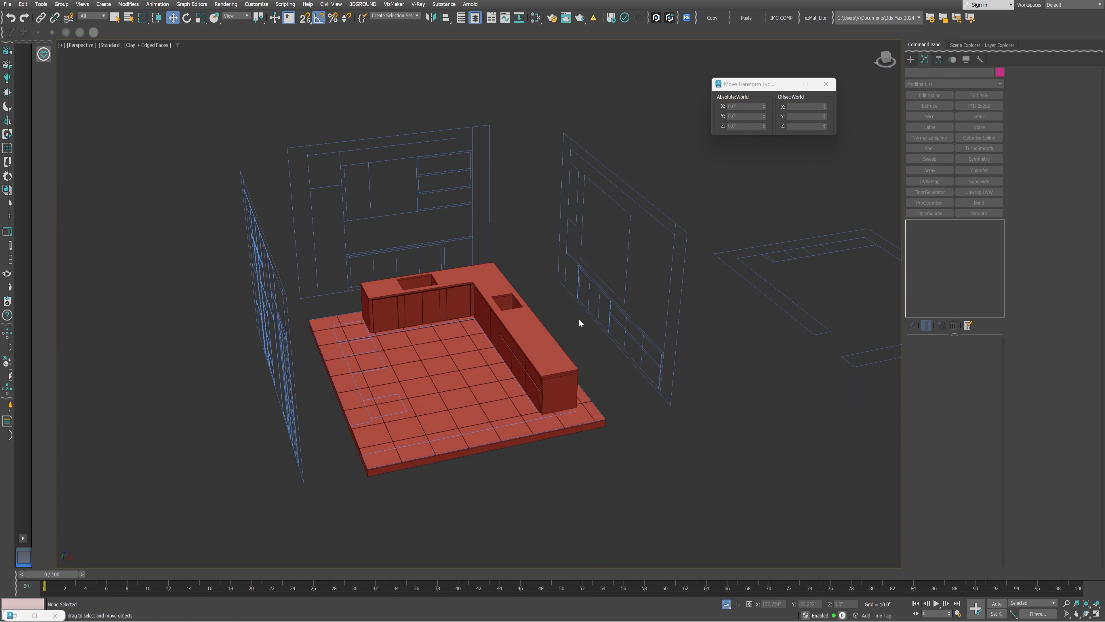